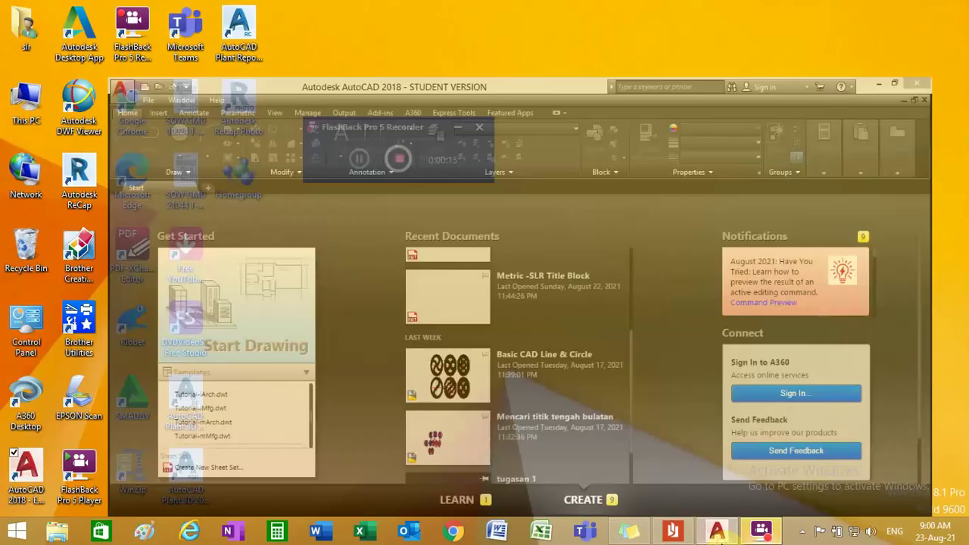
- Switch from Reader to AutoCAD 2018 and its Start tab of recent drawings
{"action": "left_click", "coordinate": [704, 508]}
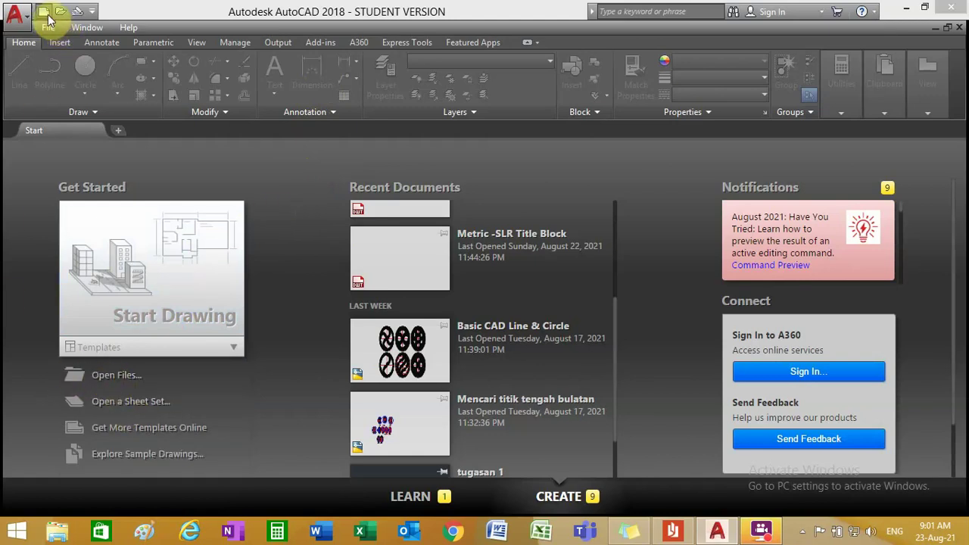
- Browse to the AMIRA folder and open SETTING STYLE.dwg
{"action": "left_click", "coordinate": [16, 22]}
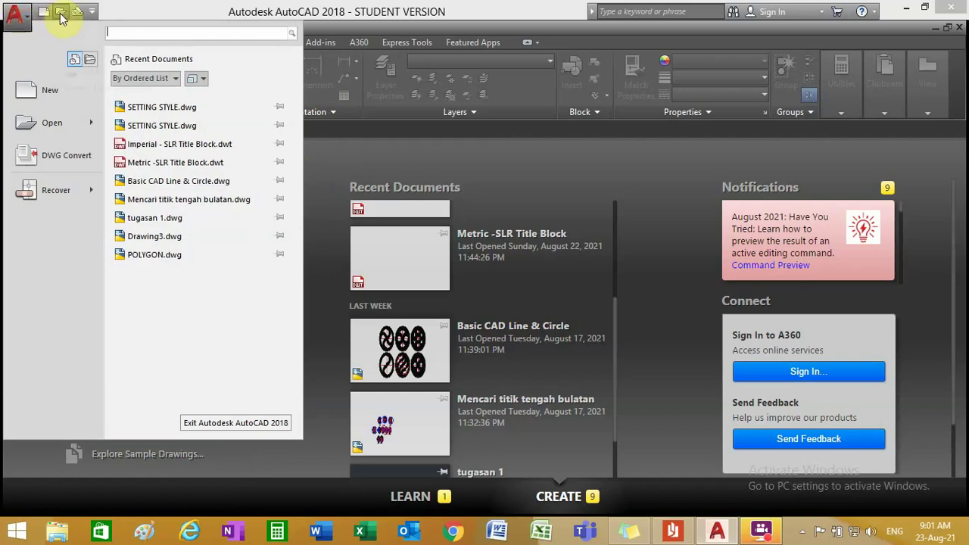
{"action": "mouse_move", "coordinate": [50, 122]}
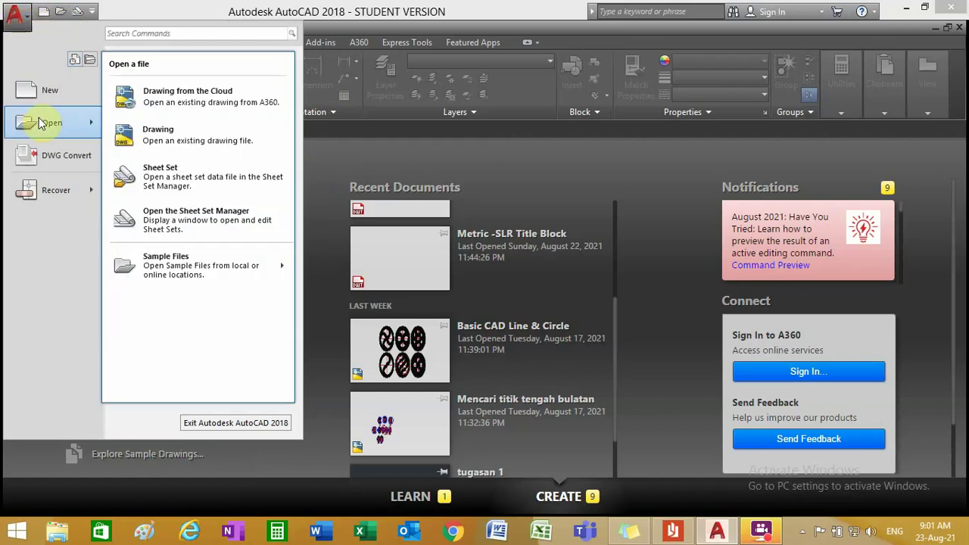
{"action": "left_click", "coordinate": [200, 4]}
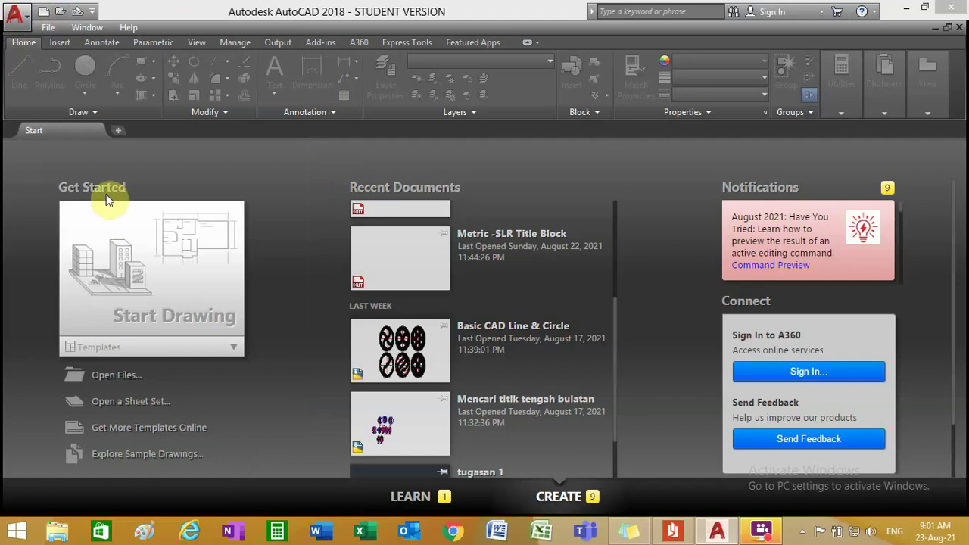
{"action": "left_click", "coordinate": [113, 376]}
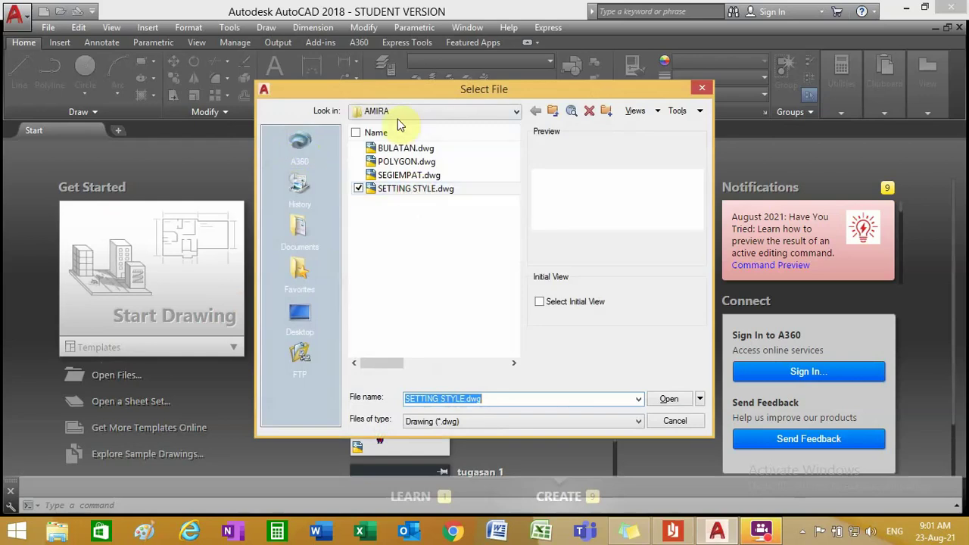
{"action": "left_click", "coordinate": [397, 114]}
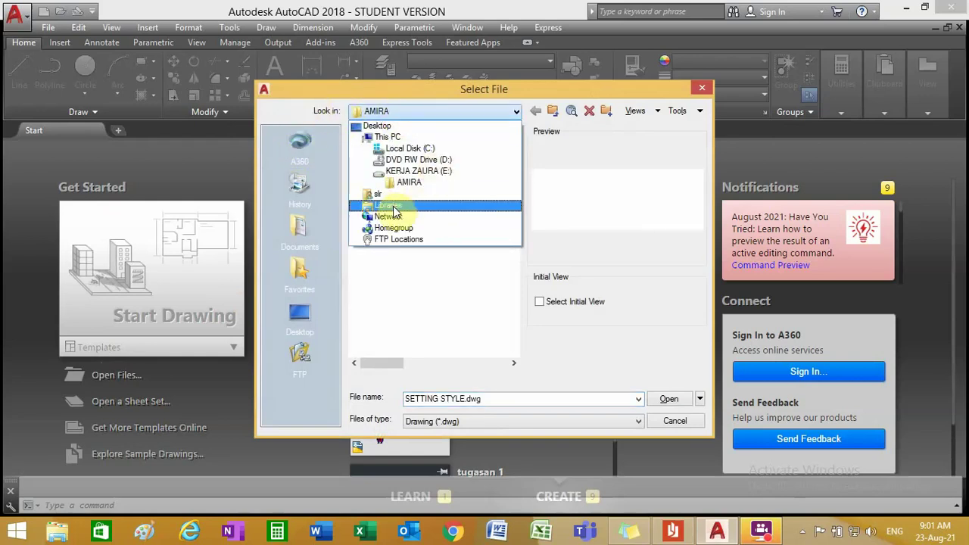
{"action": "left_click", "coordinate": [389, 115]}
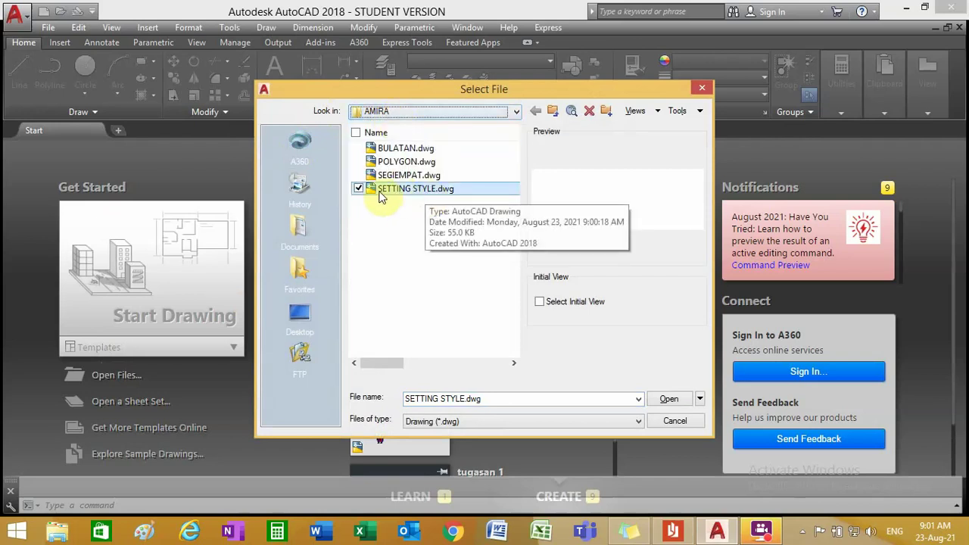
{"action": "left_click", "coordinate": [461, 195]}
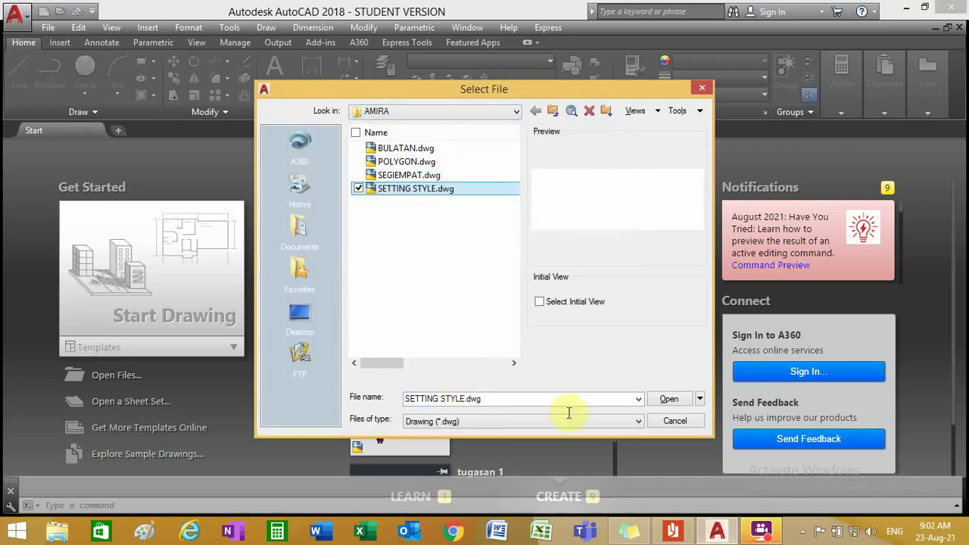
{"action": "left_click", "coordinate": [663, 405]}
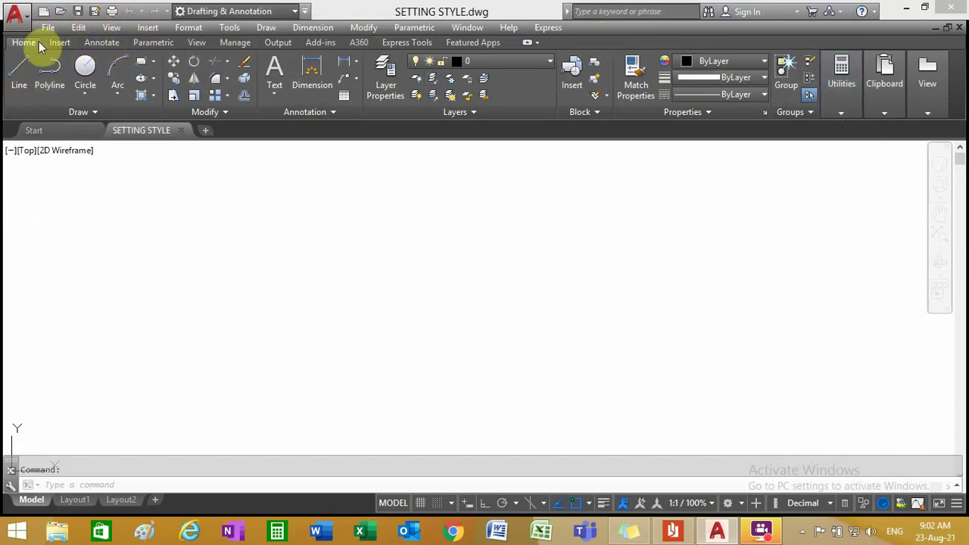
{"action": "left_click", "coordinate": [90, 44]}
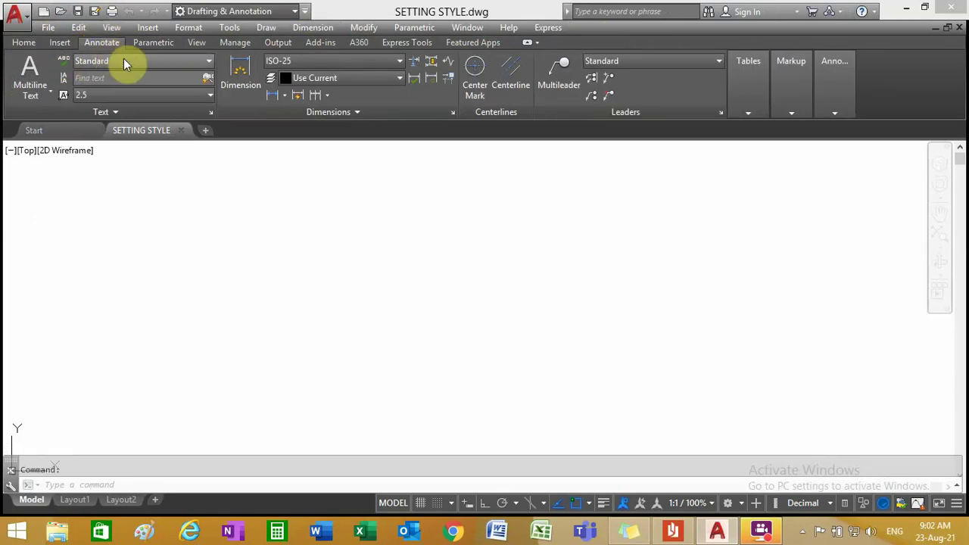
{"action": "left_click", "coordinate": [209, 60]}
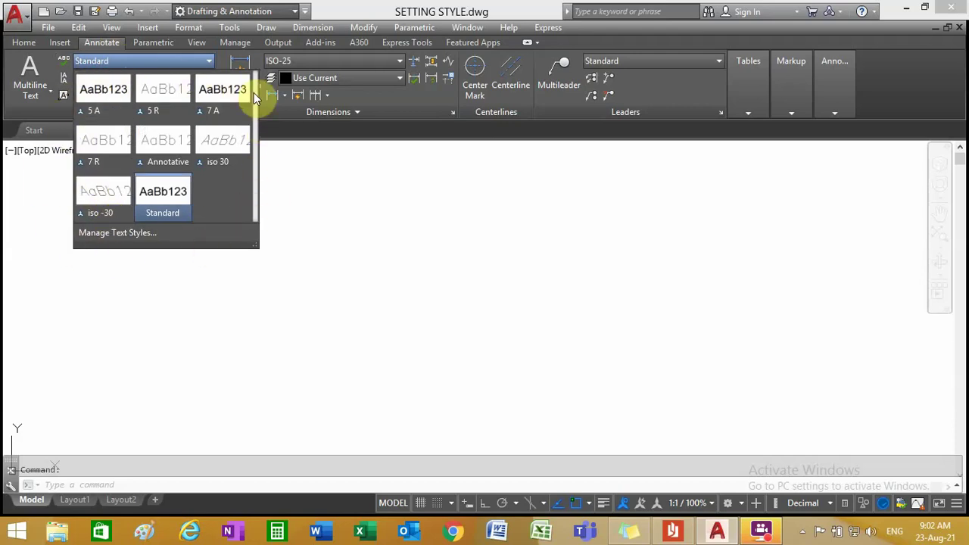
{"action": "left_click", "coordinate": [127, 235]}
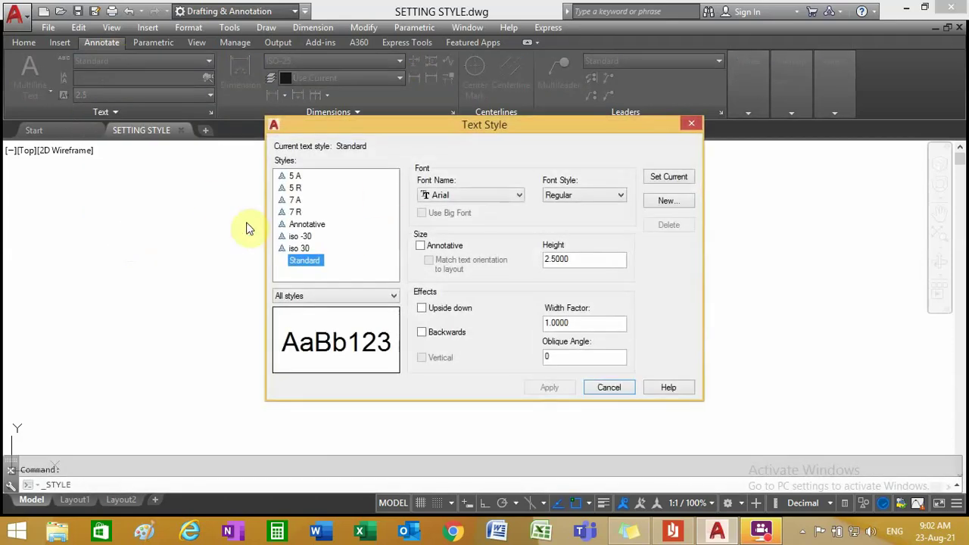
{"action": "left_click", "coordinate": [609, 387]}
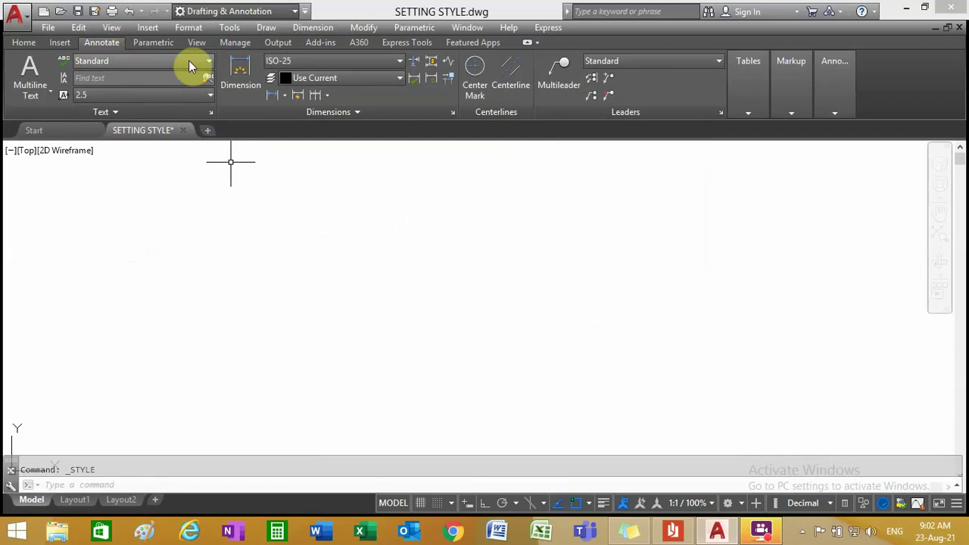
{"action": "left_click", "coordinate": [209, 64]}
{"action": "left_click", "coordinate": [128, 236]}
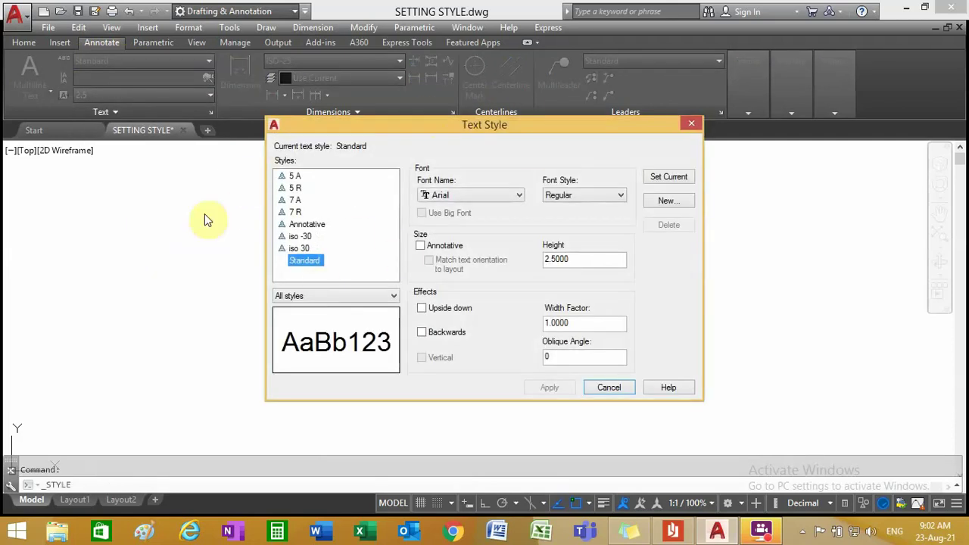
{"action": "left_click", "coordinate": [294, 212]}
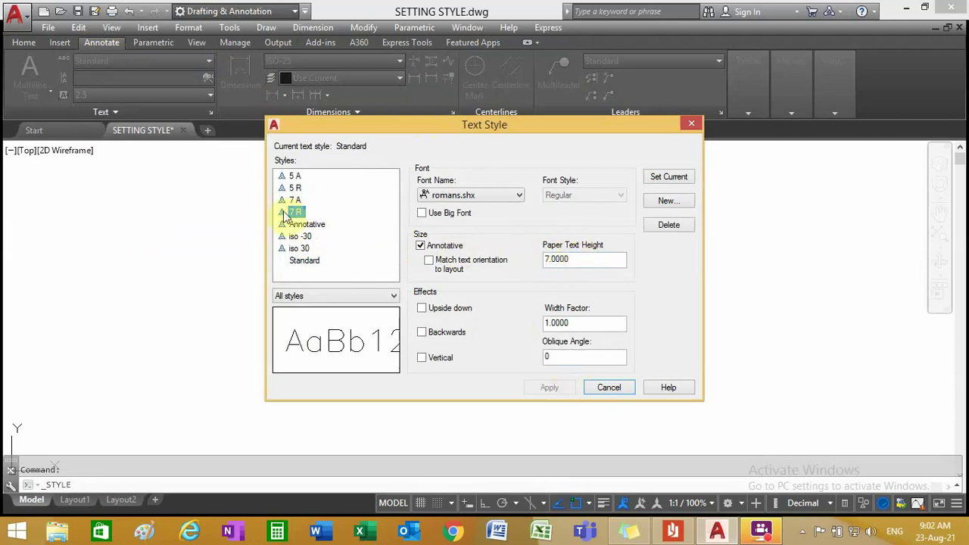
{"action": "left_click", "coordinate": [295, 188]}
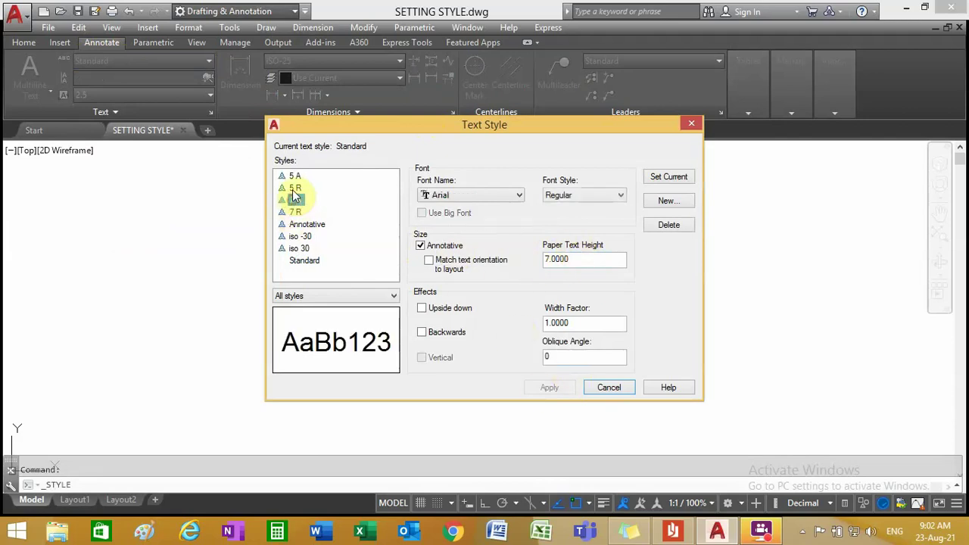
{"action": "left_click", "coordinate": [609, 388]}
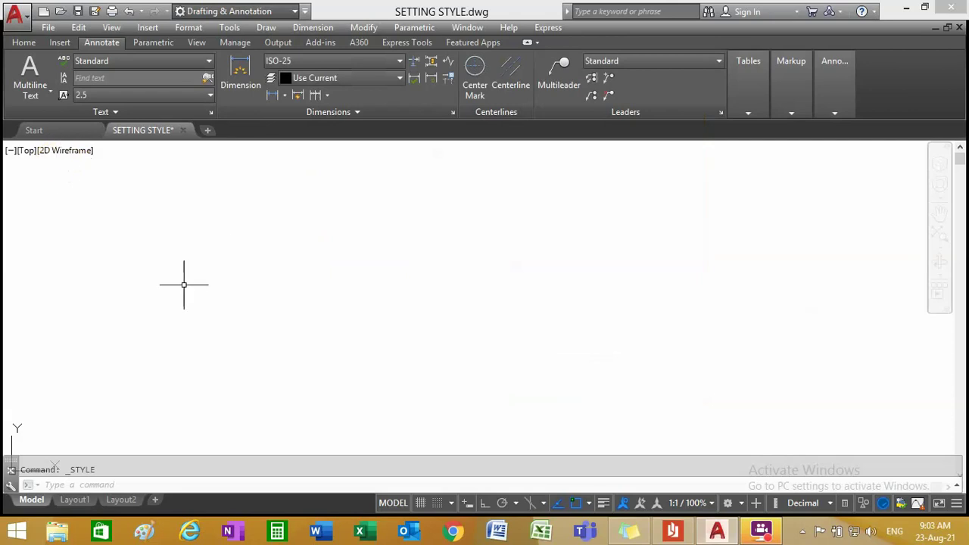
- On the Home tab, check the layer list and open Layer Properties Manager showing only layer 0
{"action": "left_click", "coordinate": [18, 44]}
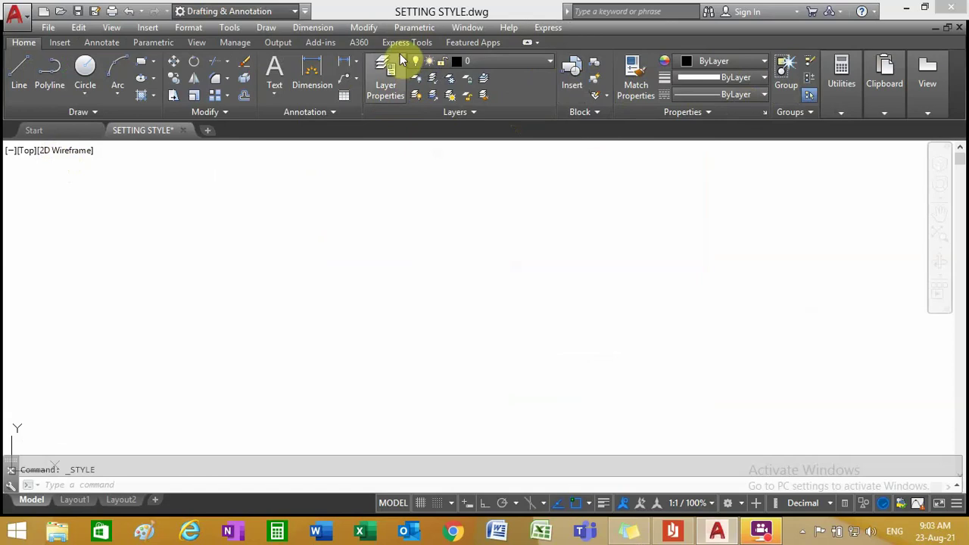
{"action": "left_click", "coordinate": [545, 62]}
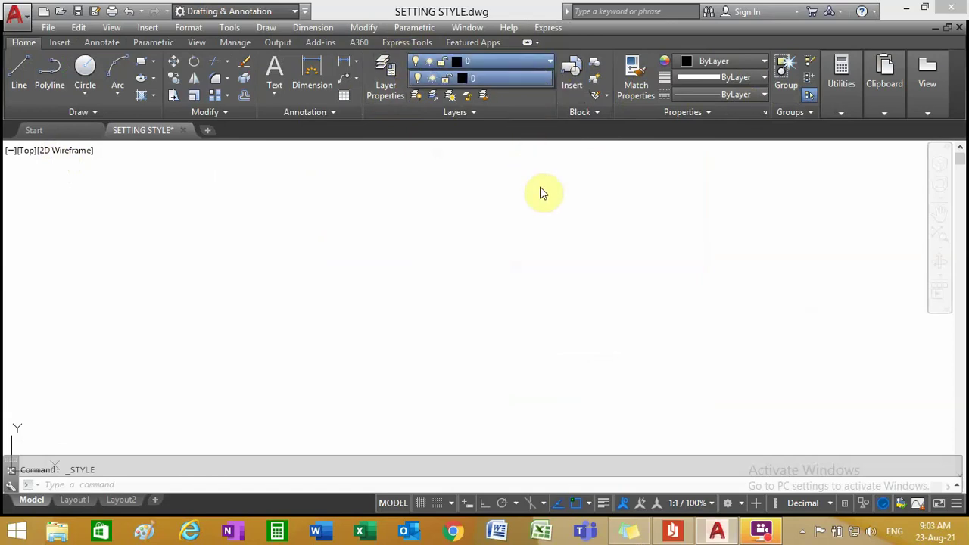
{"action": "left_click", "coordinate": [548, 60]}
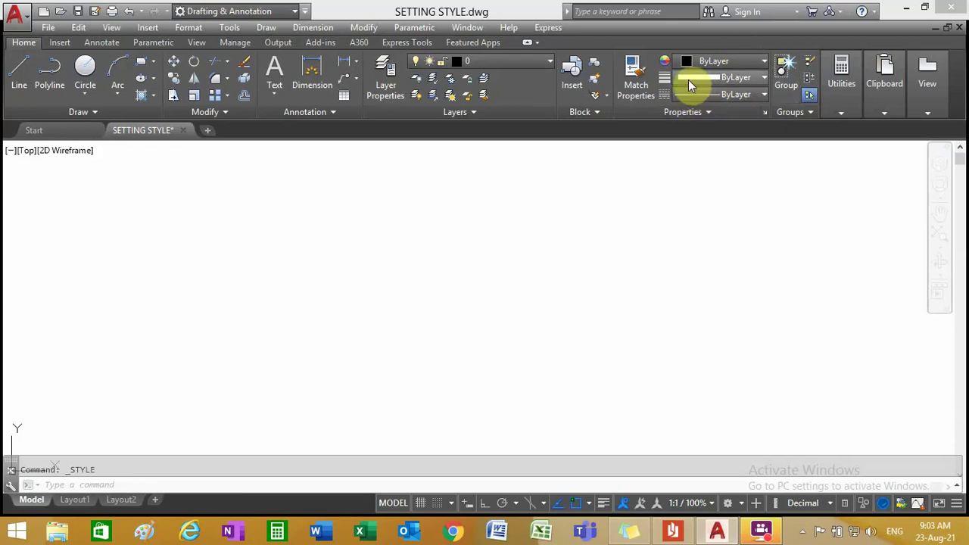
{"action": "left_click", "coordinate": [382, 95]}
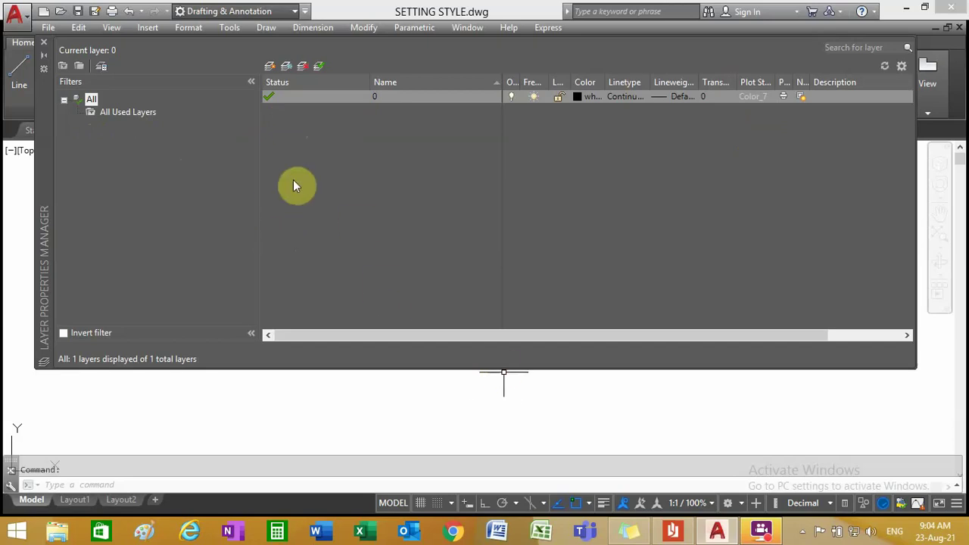
- In Reader, close FRONT PAGE.pdf and open CHAP 3 Equipment from recent files
{"action": "left_click", "coordinate": [672, 532]}
{"action": "right_click", "coordinate": [492, 216]}
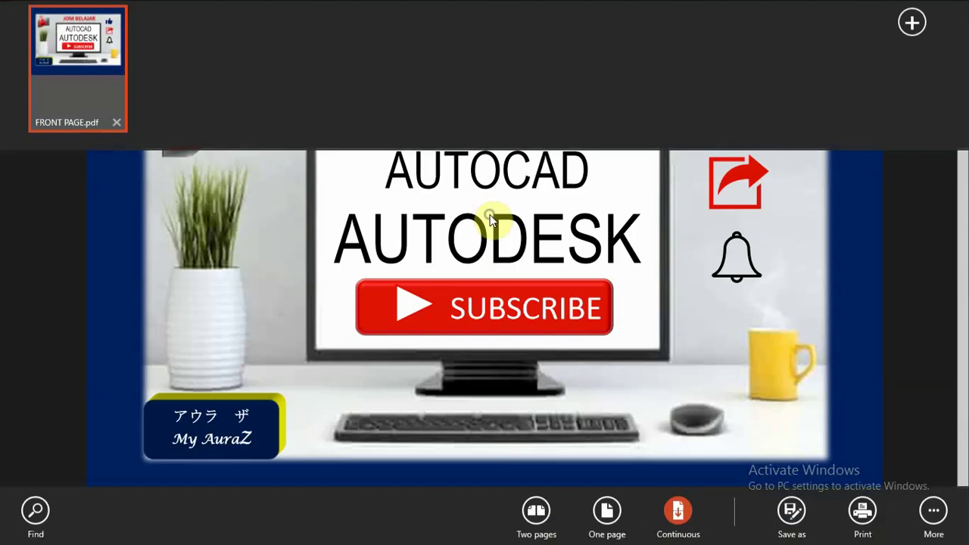
{"action": "left_click", "coordinate": [116, 133]}
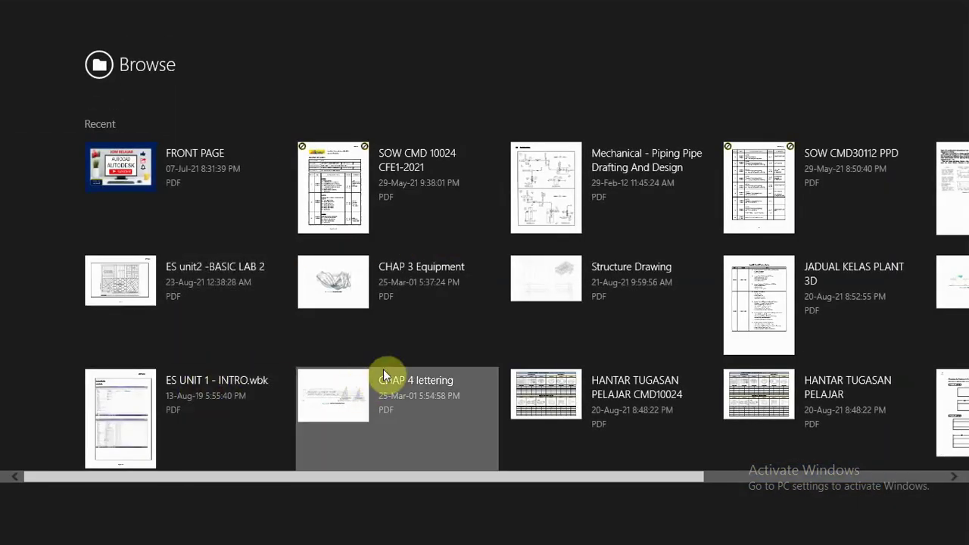
{"action": "left_click", "coordinate": [599, 479]}
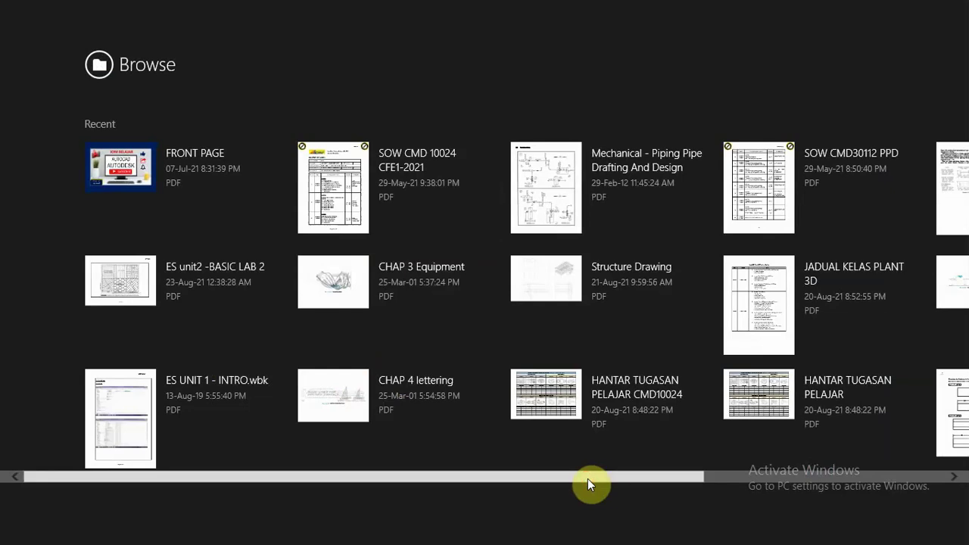
{"action": "left_click", "coordinate": [403, 287]}
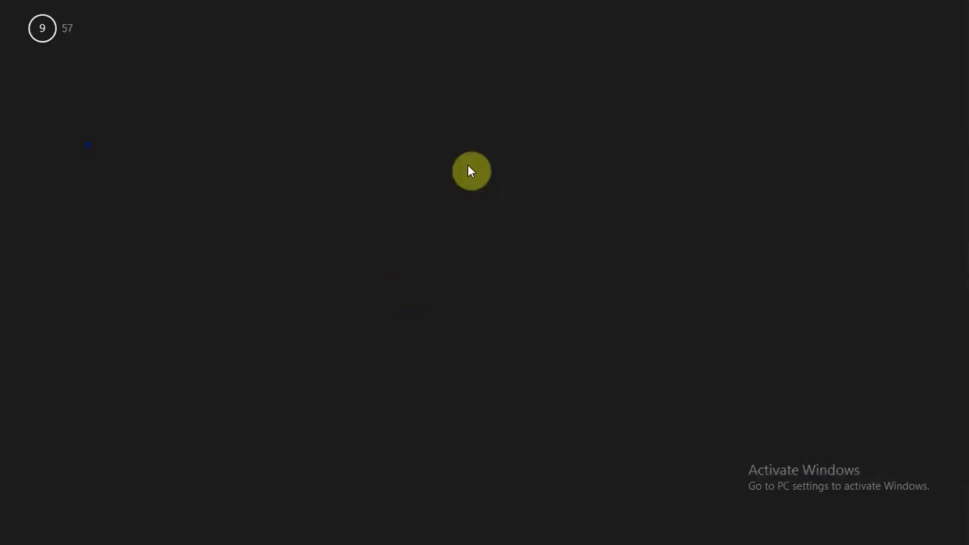
- Zoom in on page 10's Figure 3.17, Alphabet of Lines
{"action": "scroll", "coordinate": [468, 190], "scroll_direction": "down", "scroll_amount": 5}
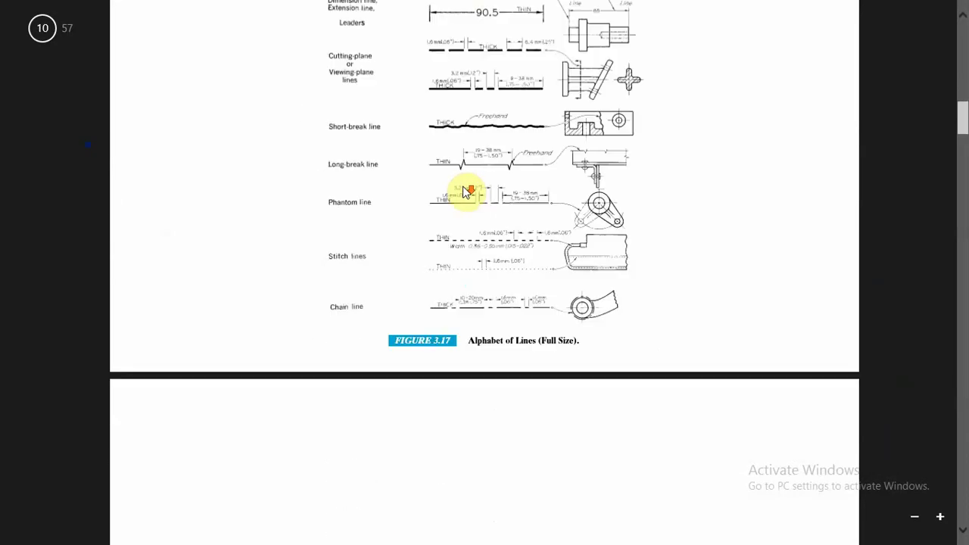
{"action": "scroll", "coordinate": [468, 189], "scroll_direction": "up", "scroll_amount": 2}
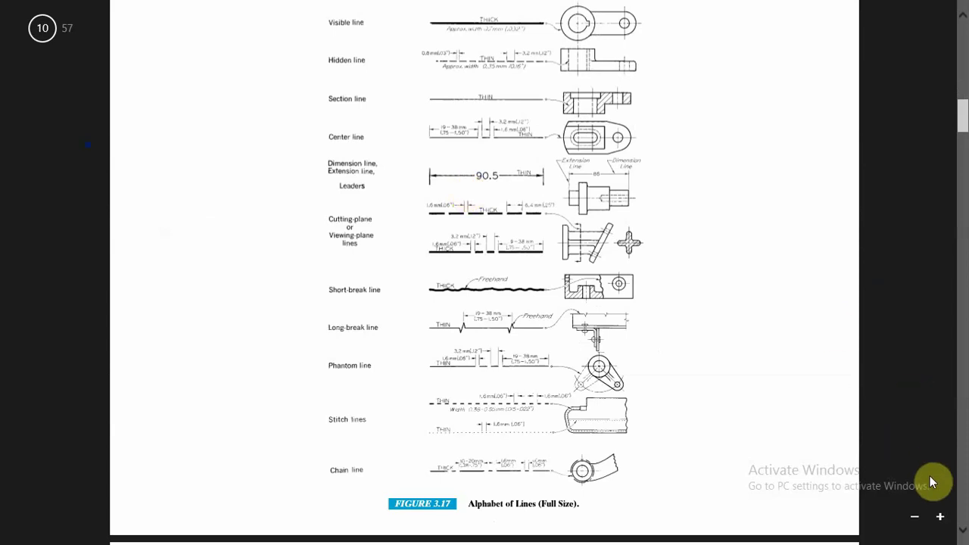
{"action": "left_click", "coordinate": [939, 518]}
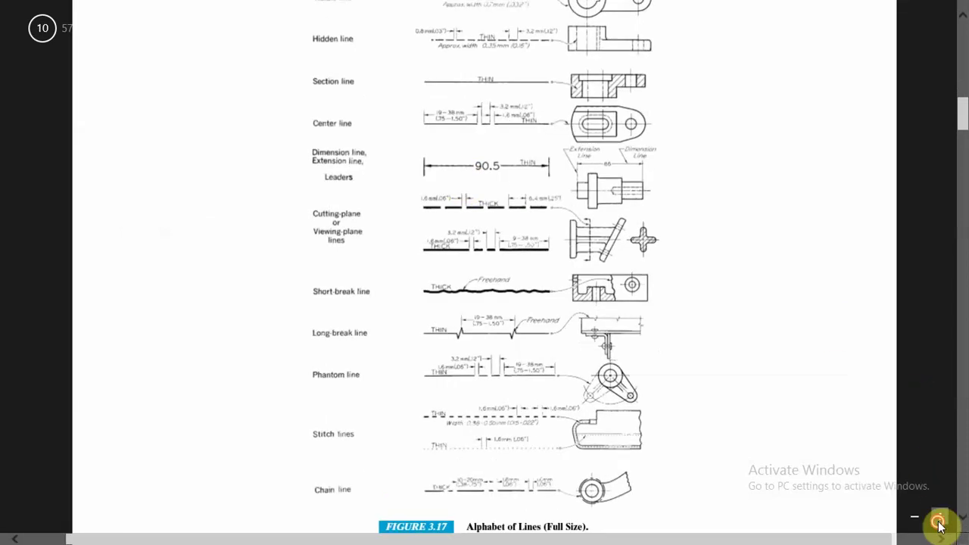
{"action": "left_click", "coordinate": [939, 517]}
{"action": "scroll", "coordinate": [616, 293], "scroll_direction": "up", "scroll_amount": 3}
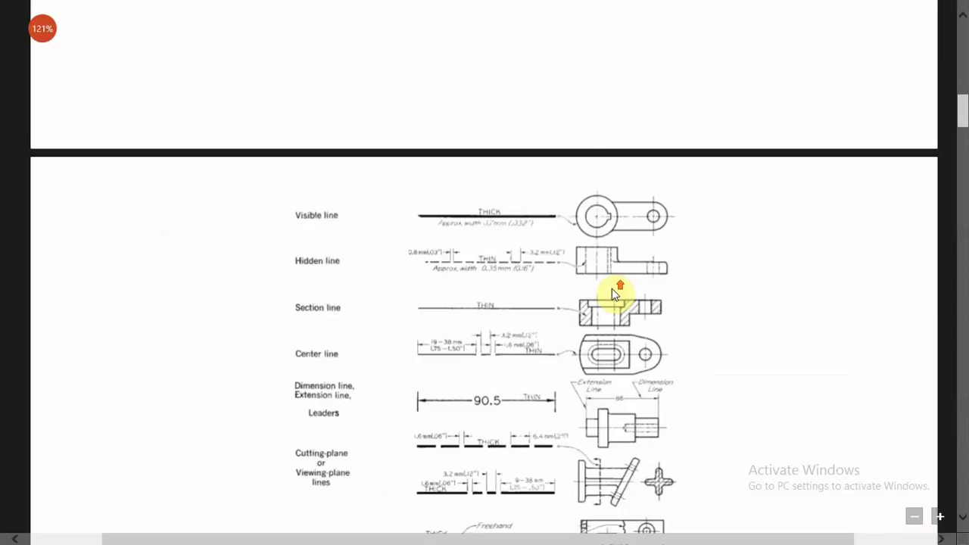
{"action": "left_click", "coordinate": [939, 518]}
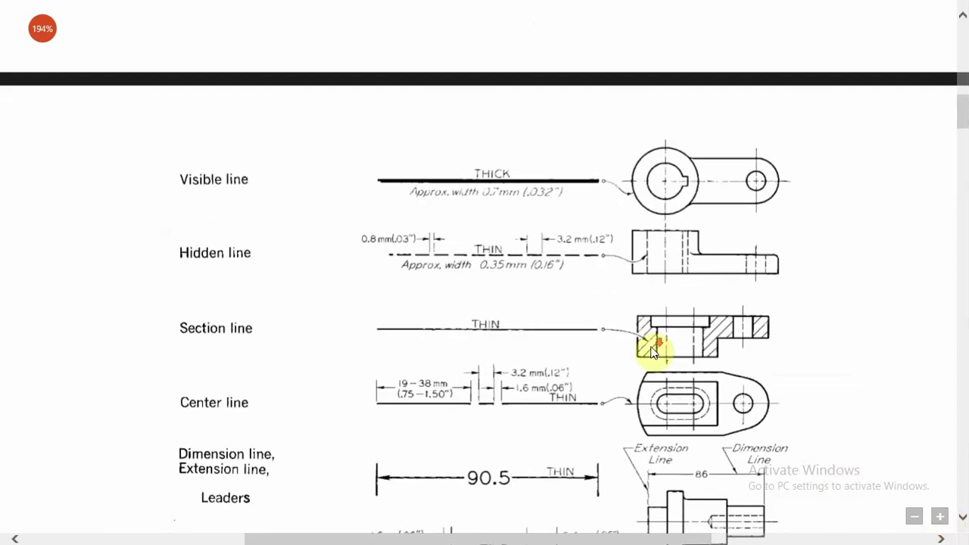
{"action": "scroll", "coordinate": [657, 348], "scroll_direction": "down", "scroll_amount": 1}
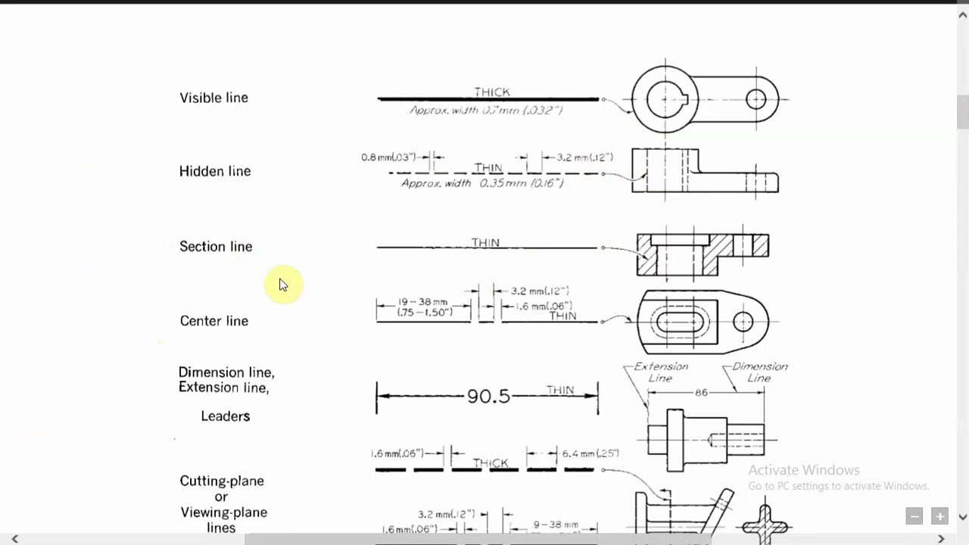
{"action": "scroll", "coordinate": [282, 283], "scroll_direction": "down", "scroll_amount": 1}
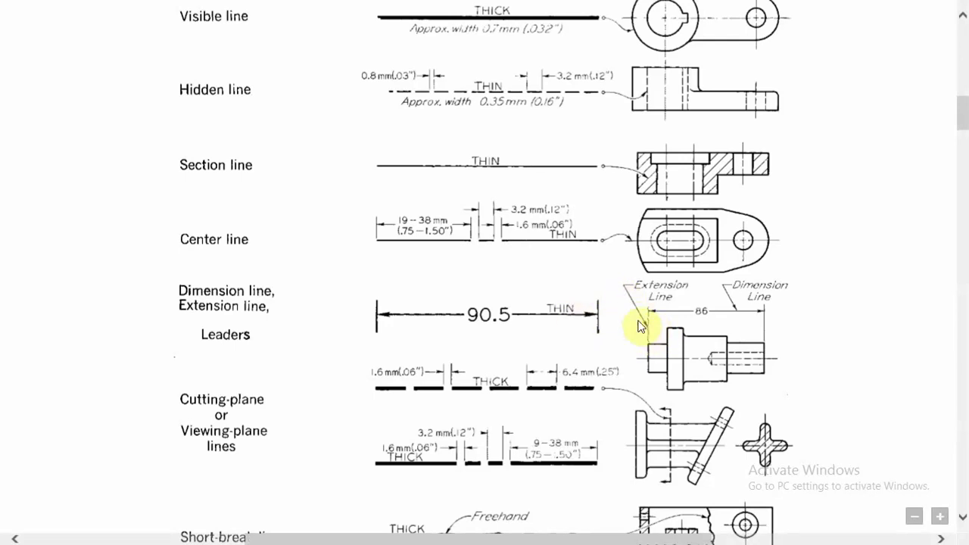
{"action": "scroll", "coordinate": [564, 298], "scroll_direction": "down", "scroll_amount": 1}
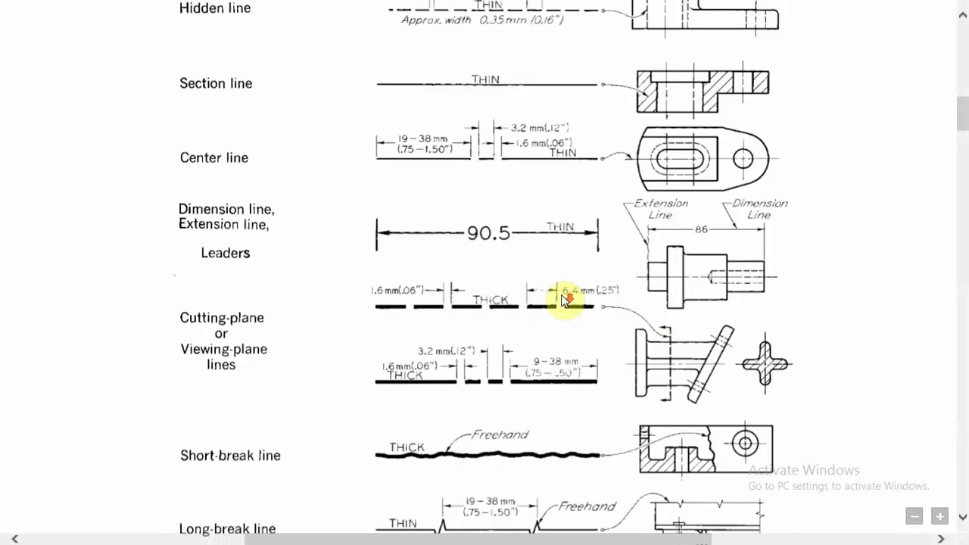
{"action": "scroll", "coordinate": [564, 299], "scroll_direction": "down", "scroll_amount": 1}
{"action": "scroll", "coordinate": [562, 301], "scroll_direction": "down", "scroll_amount": 1}
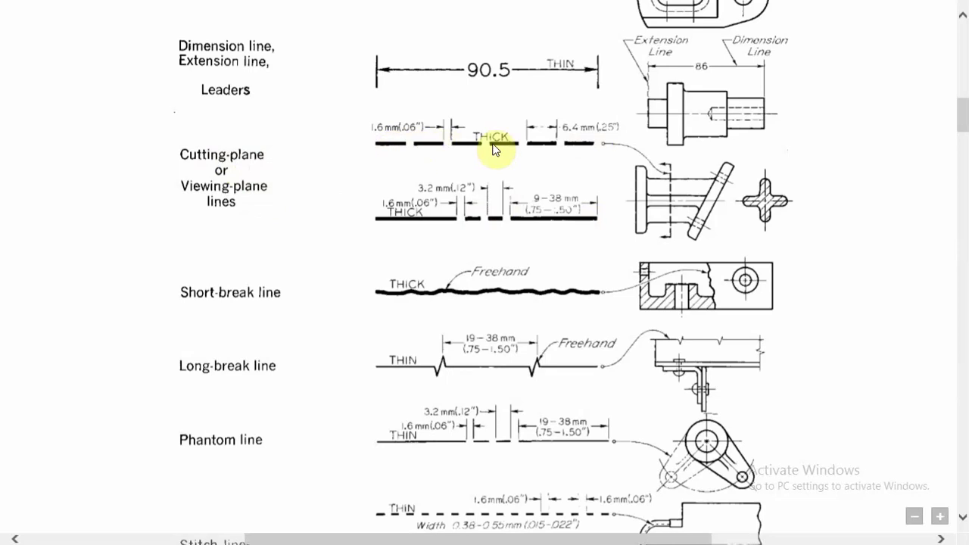
{"action": "scroll", "coordinate": [518, 206], "scroll_direction": "up", "scroll_amount": 2}
{"action": "scroll", "coordinate": [519, 208], "scroll_direction": "up", "scroll_amount": 1}
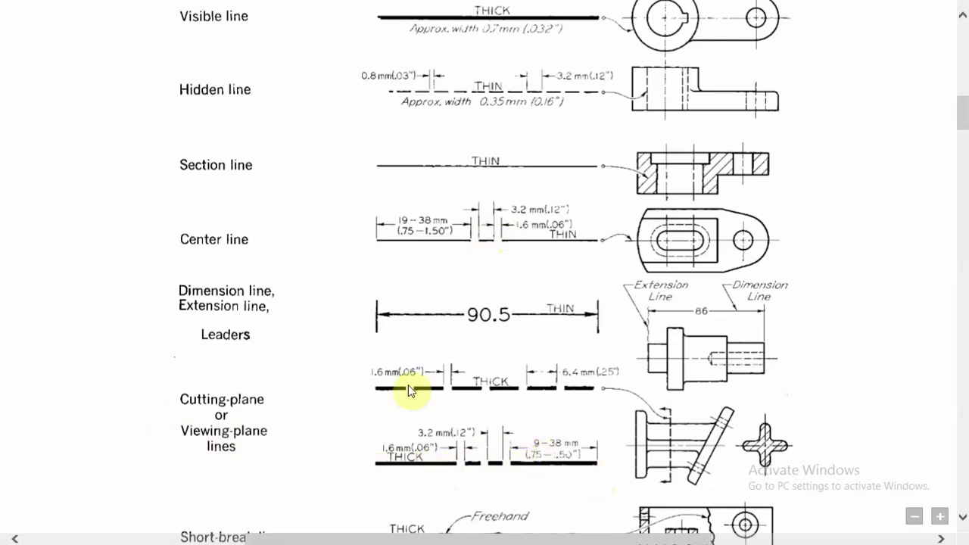
- Scroll the chart down to the long-break, phantom, stitch and chain line rows
{"action": "scroll", "coordinate": [510, 405], "scroll_direction": "down", "scroll_amount": 2}
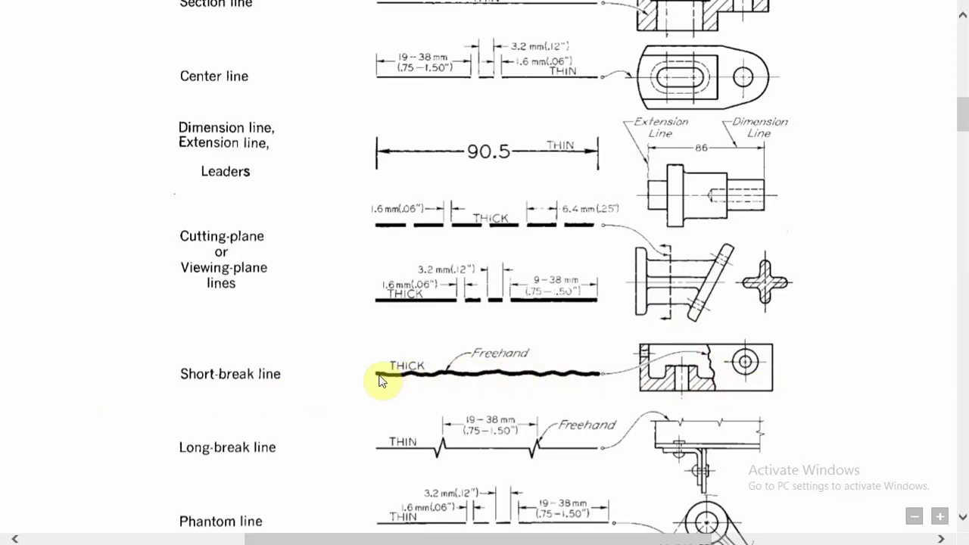
{"action": "scroll", "coordinate": [551, 373], "scroll_direction": "down", "scroll_amount": 1}
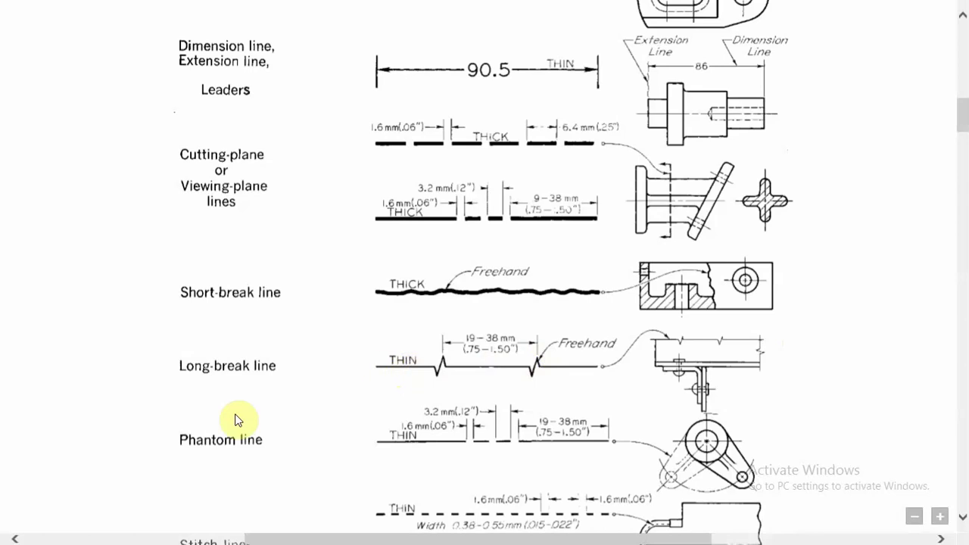
{"action": "scroll", "coordinate": [265, 401], "scroll_direction": "down", "scroll_amount": 1}
{"action": "scroll", "coordinate": [242, 356], "scroll_direction": "down", "scroll_amount": 1}
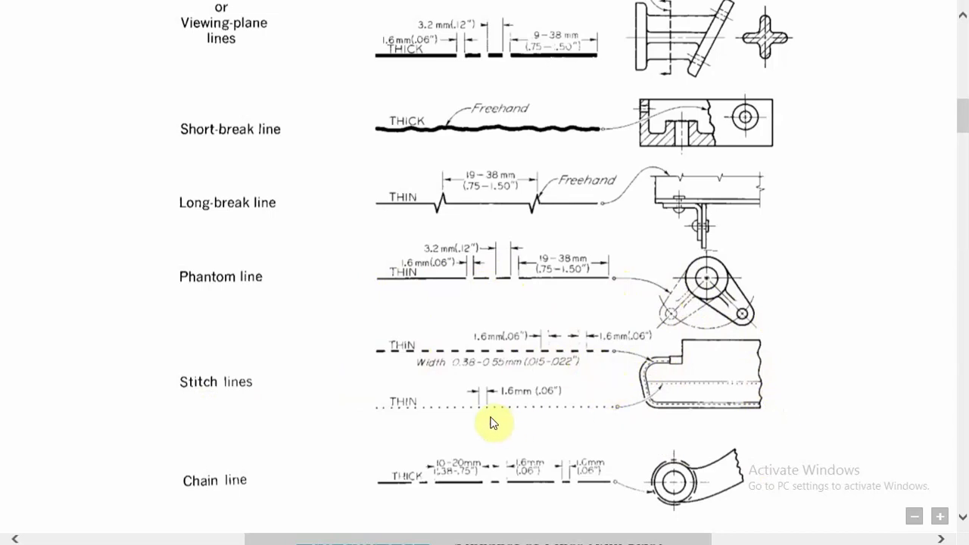
- Scroll up and down through the line-type chart to compare the line examples
{"action": "scroll", "coordinate": [503, 445], "scroll_direction": "down", "scroll_amount": 1}
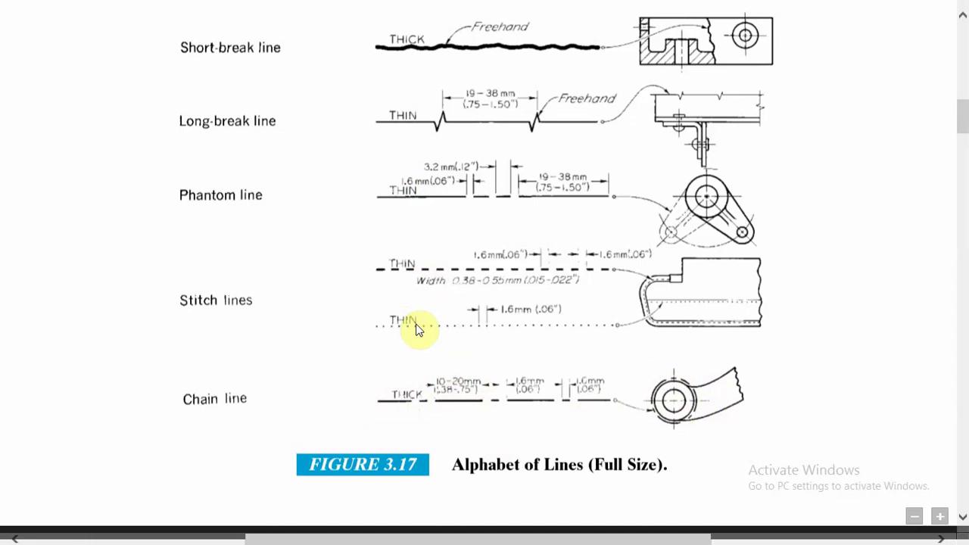
{"action": "scroll", "coordinate": [402, 280], "scroll_direction": "up", "scroll_amount": 2}
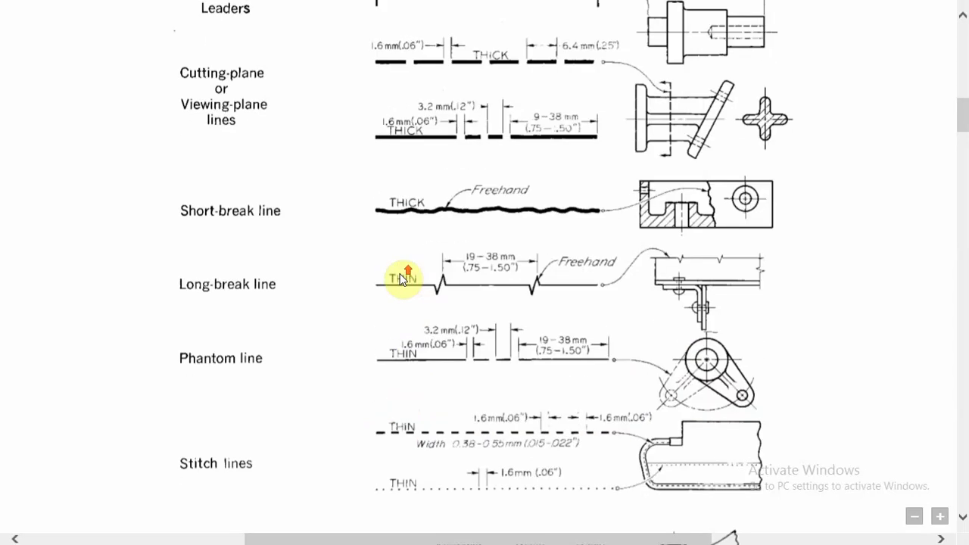
{"action": "scroll", "coordinate": [296, 301], "scroll_direction": "up", "scroll_amount": 1}
{"action": "scroll", "coordinate": [286, 288], "scroll_direction": "up", "scroll_amount": 1}
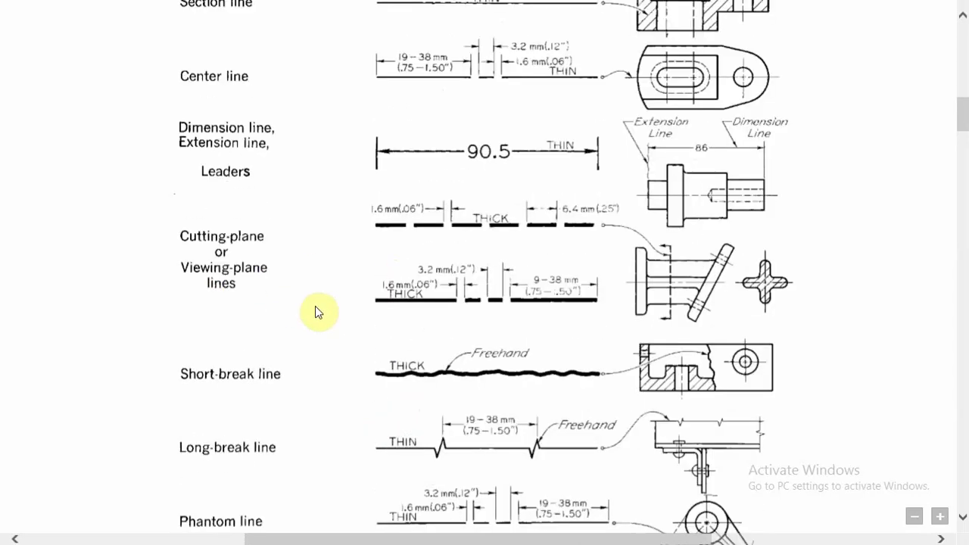
{"action": "scroll", "coordinate": [316, 308], "scroll_direction": "up", "scroll_amount": 2}
{"action": "scroll", "coordinate": [316, 307], "scroll_direction": "up", "scroll_amount": 1}
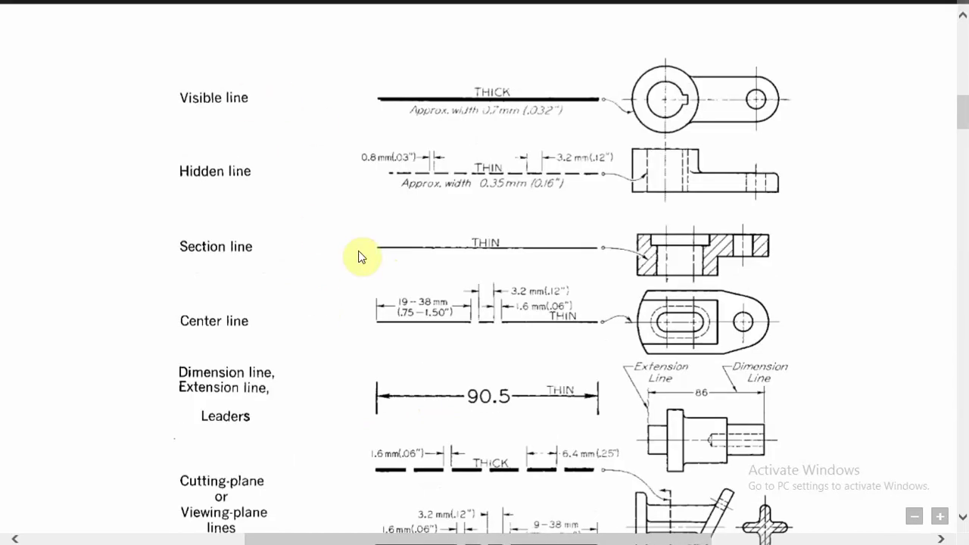
{"action": "scroll", "coordinate": [359, 260], "scroll_direction": "down", "scroll_amount": 2}
{"action": "scroll", "coordinate": [359, 264], "scroll_direction": "down", "scroll_amount": 2}
{"action": "scroll", "coordinate": [364, 265], "scroll_direction": "down", "scroll_amount": 4}
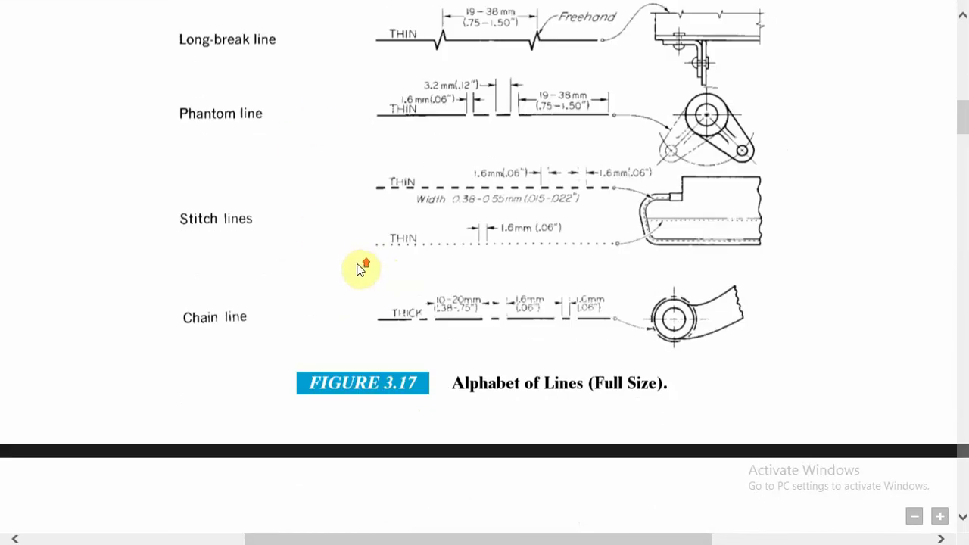
{"action": "scroll", "coordinate": [359, 269], "scroll_direction": "up", "scroll_amount": 3}
{"action": "scroll", "coordinate": [359, 271], "scroll_direction": "up", "scroll_amount": 3}
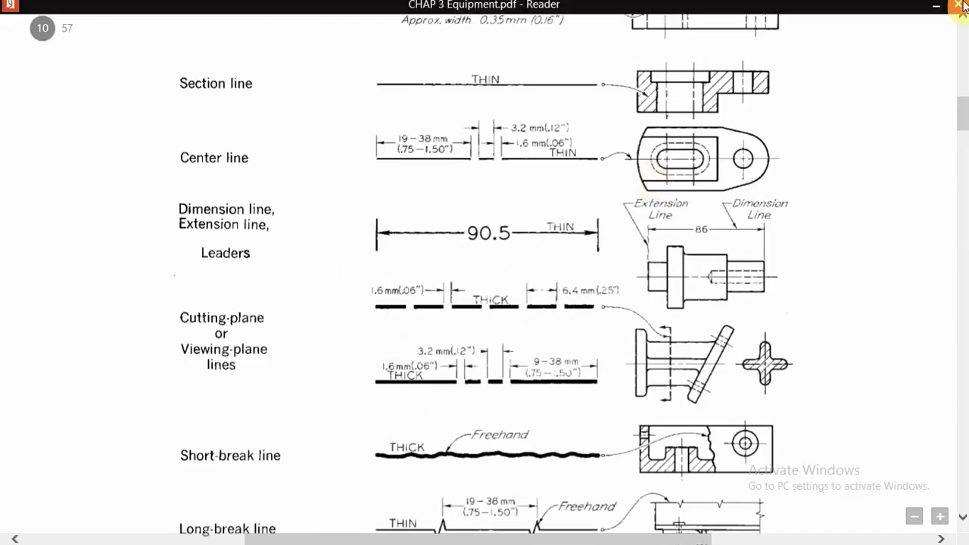
- Minimize and reopen the PDF, then scroll down to the phantom and stitch line rows
{"action": "left_click", "coordinate": [931, 14]}
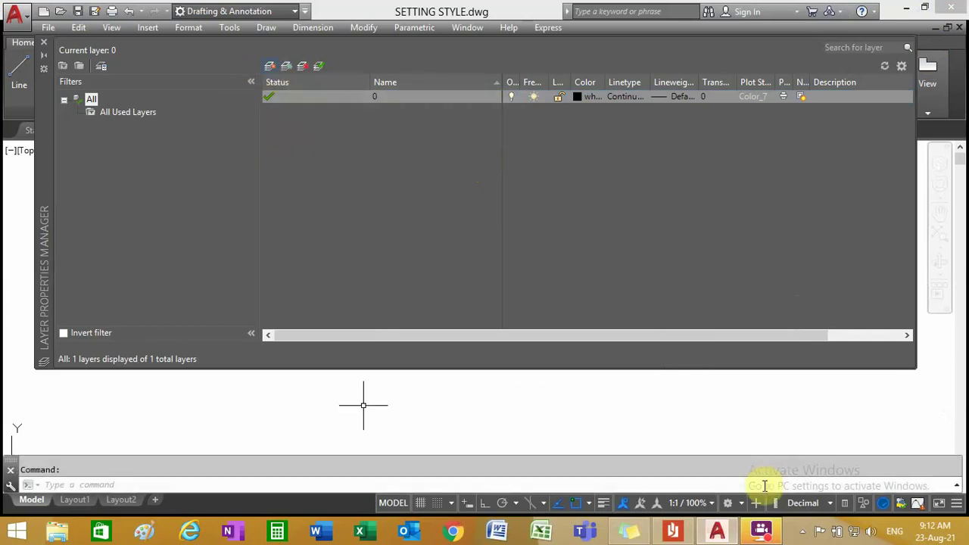
{"action": "left_click", "coordinate": [672, 530]}
{"action": "scroll", "coordinate": [314, 138], "scroll_direction": "up", "scroll_amount": 3}
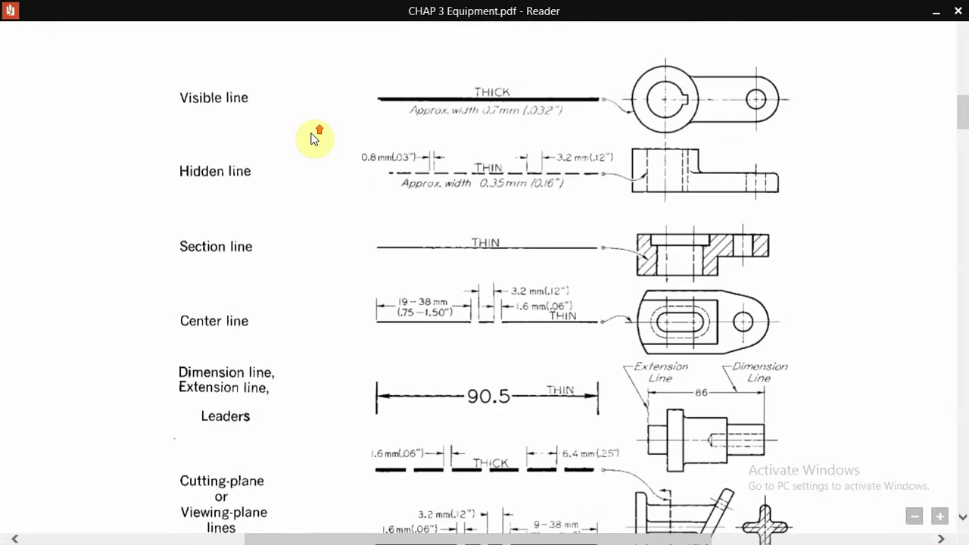
{"action": "scroll", "coordinate": [316, 139], "scroll_direction": "up", "scroll_amount": 3}
{"action": "scroll", "coordinate": [234, 254], "scroll_direction": "down", "scroll_amount": 1}
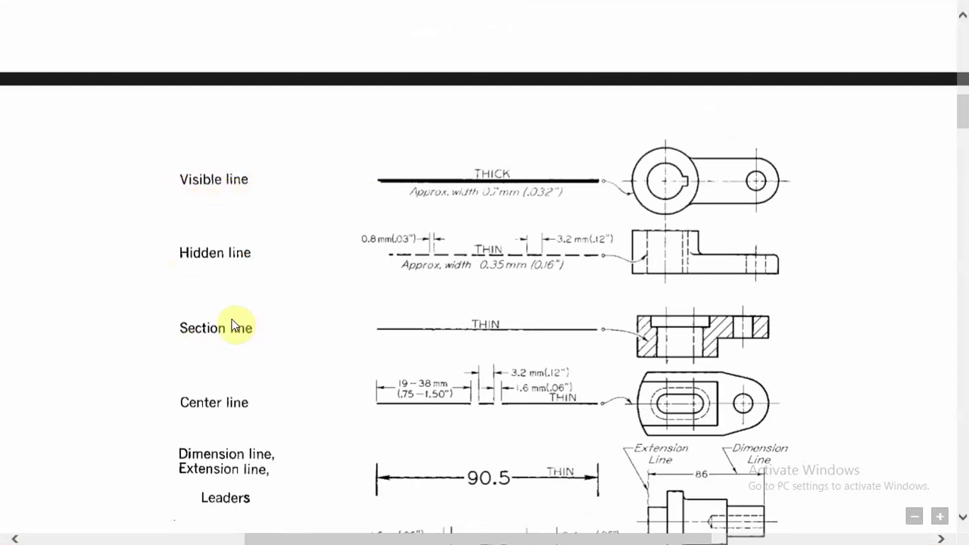
{"action": "scroll", "coordinate": [245, 327], "scroll_direction": "down", "scroll_amount": 1}
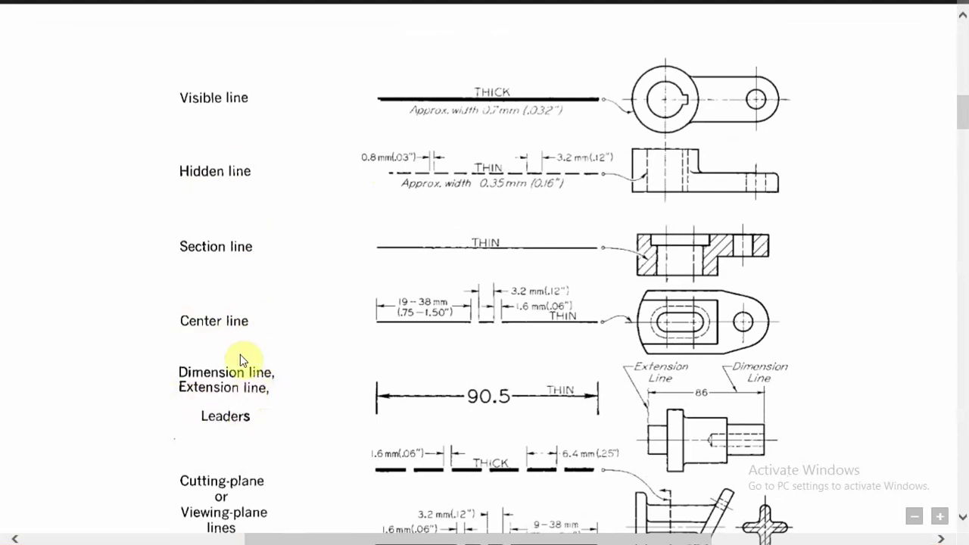
{"action": "scroll", "coordinate": [234, 378], "scroll_direction": "down", "scroll_amount": 1}
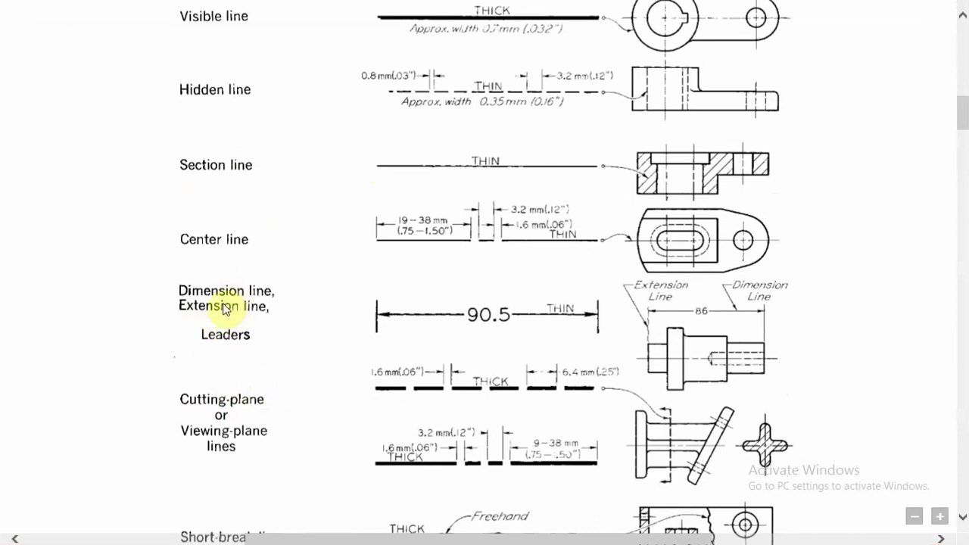
{"action": "scroll", "coordinate": [223, 333], "scroll_direction": "down", "scroll_amount": 1}
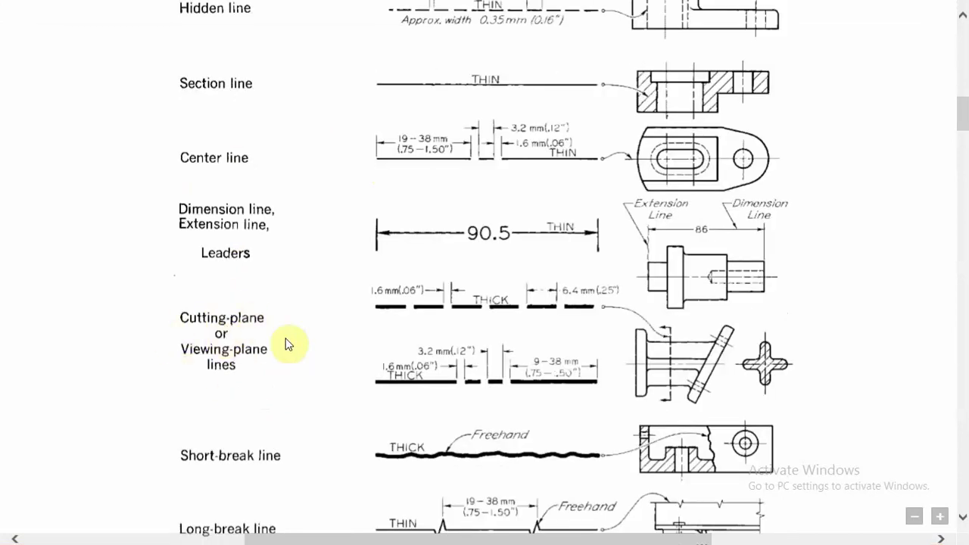
{"action": "scroll", "coordinate": [272, 351], "scroll_direction": "down", "scroll_amount": 1}
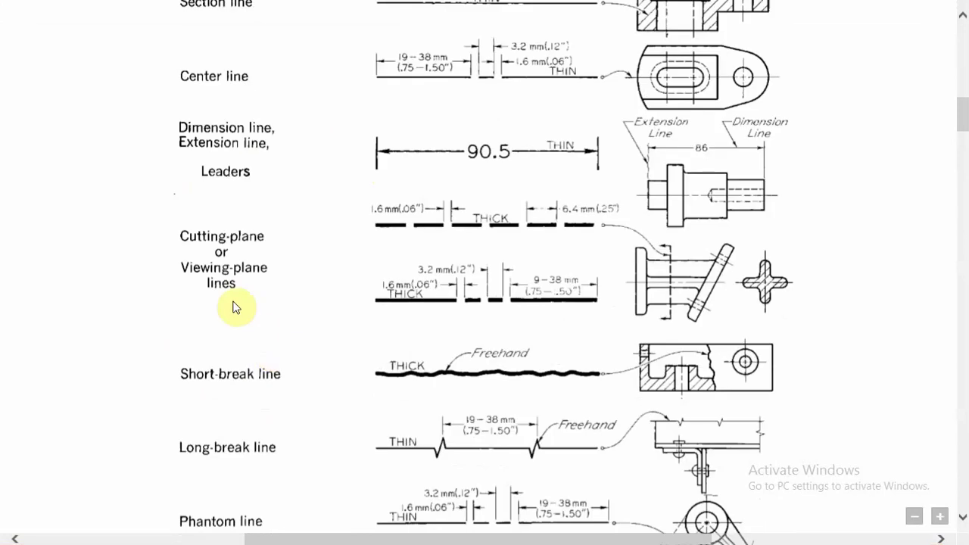
{"action": "scroll", "coordinate": [233, 306], "scroll_direction": "down", "scroll_amount": 2}
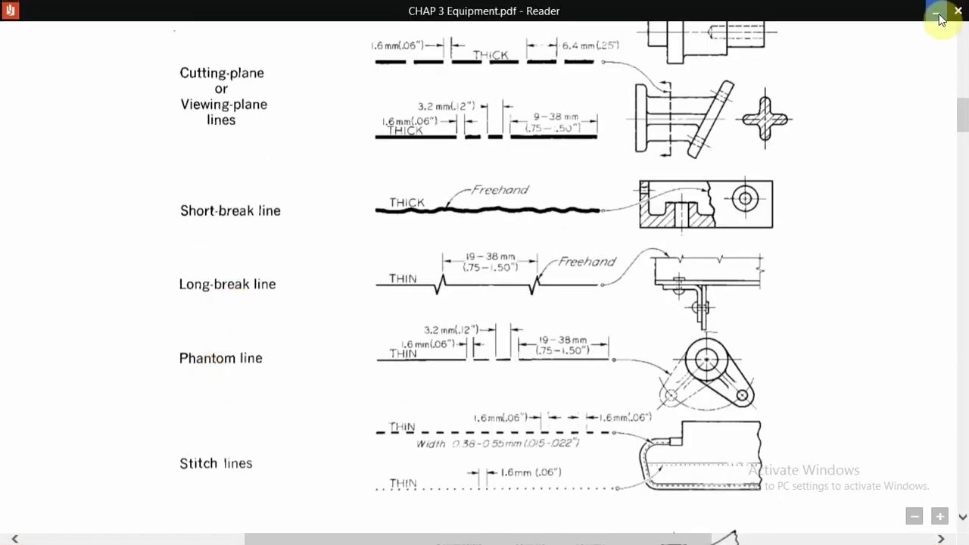
- Back in AutoCAD, add seven new layers, Layer1 through Layer7
{"action": "left_click", "coordinate": [938, 17]}
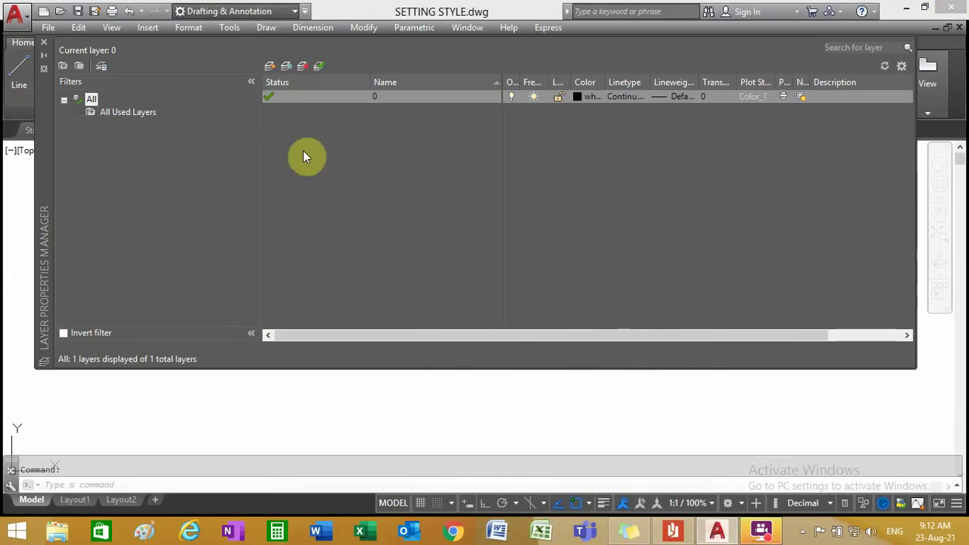
{"action": "left_click", "coordinate": [272, 66]}
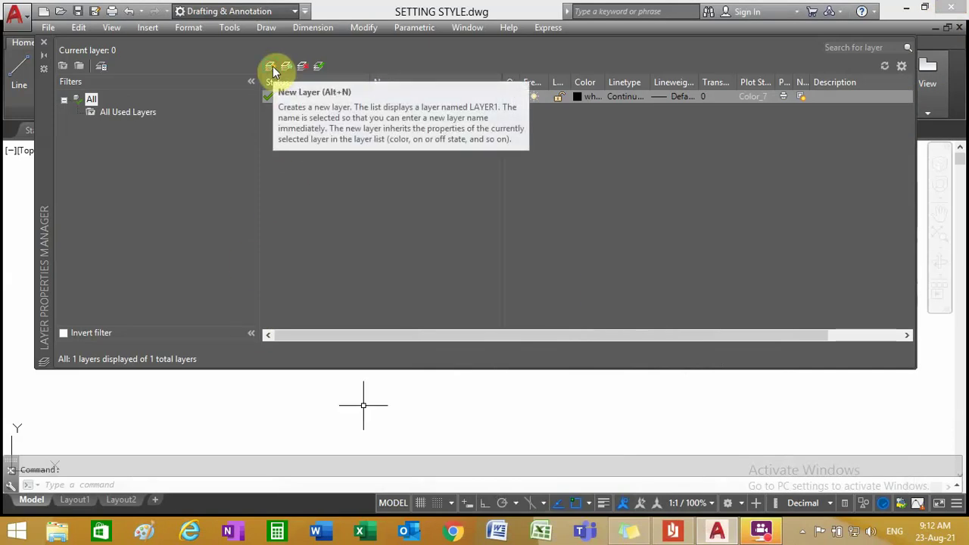
{"action": "left_click", "coordinate": [273, 66]}
{"action": "left_click", "coordinate": [272, 66]}
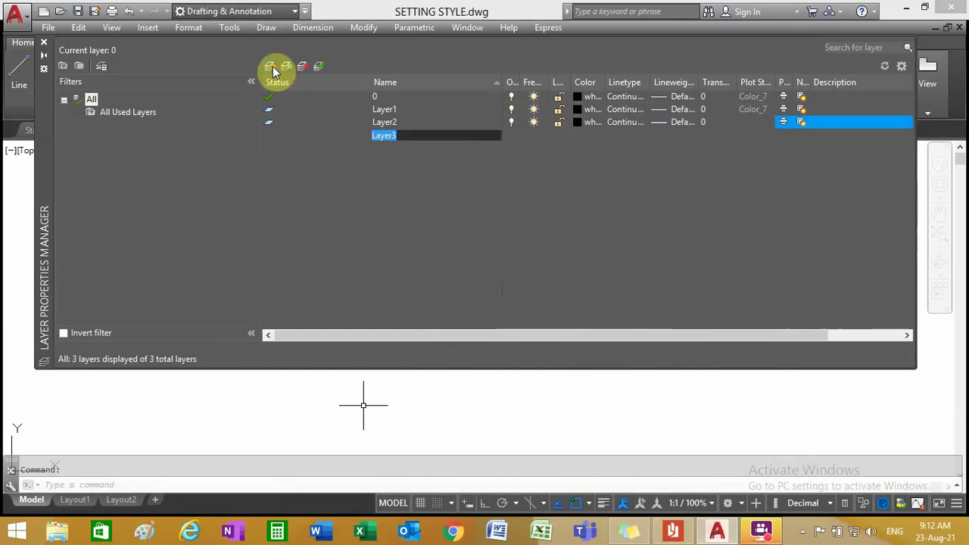
{"action": "left_click", "coordinate": [273, 66]}
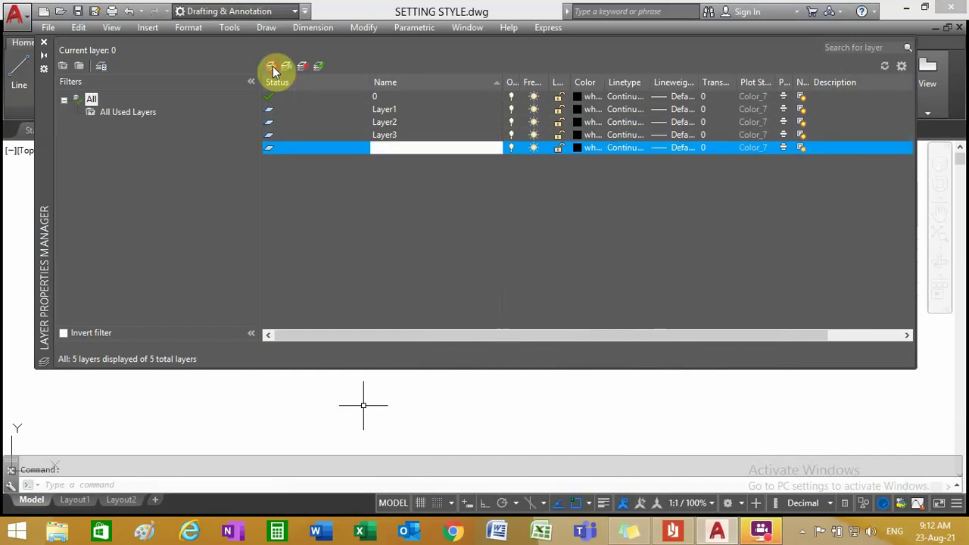
{"action": "left_click", "coordinate": [272, 66]}
{"action": "left_click", "coordinate": [273, 66]}
{"action": "left_click", "coordinate": [272, 66]}
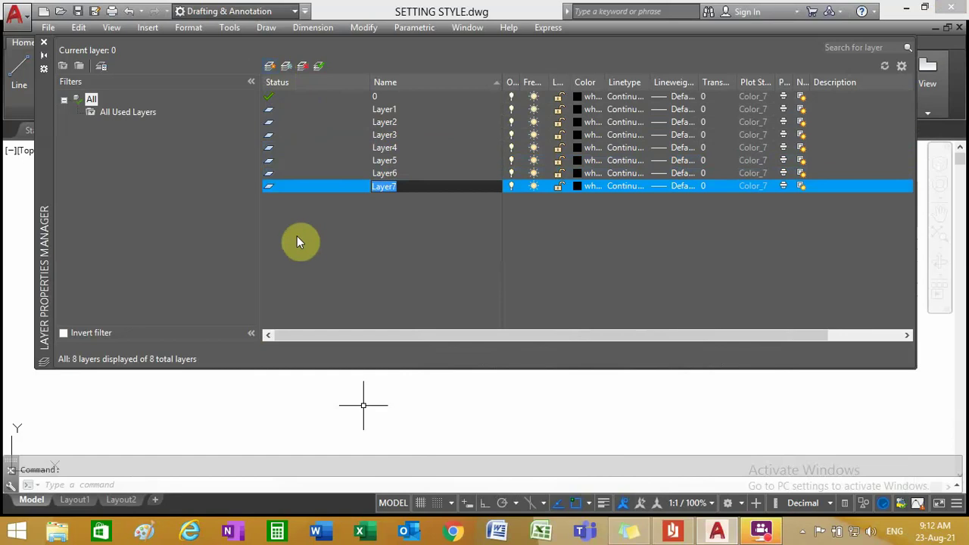
- Rename Layer1, Layer2 and Layer3 to OL, CUTP1 and CUTP2
{"action": "left_click", "coordinate": [390, 110]}
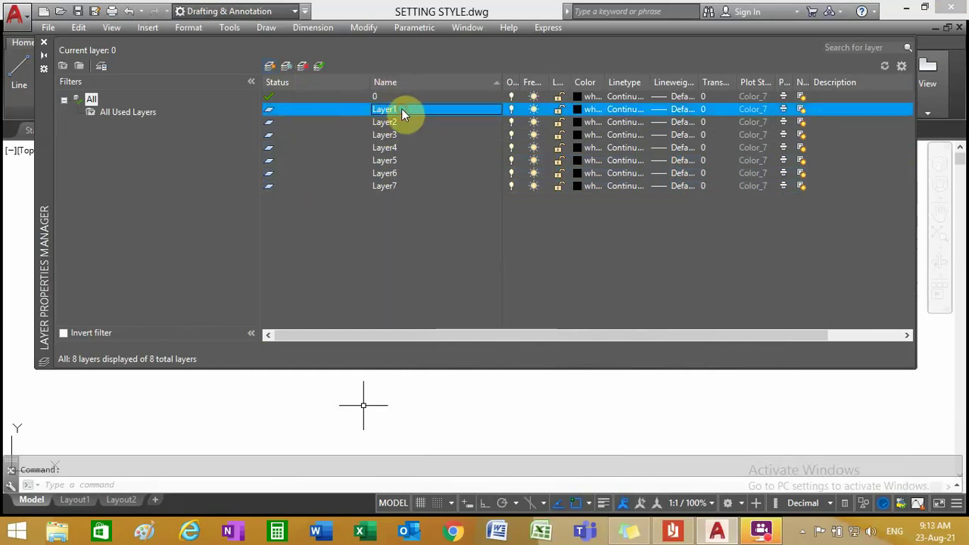
{"action": "left_click", "coordinate": [400, 111]}
{"action": "type", "text": "OL"}
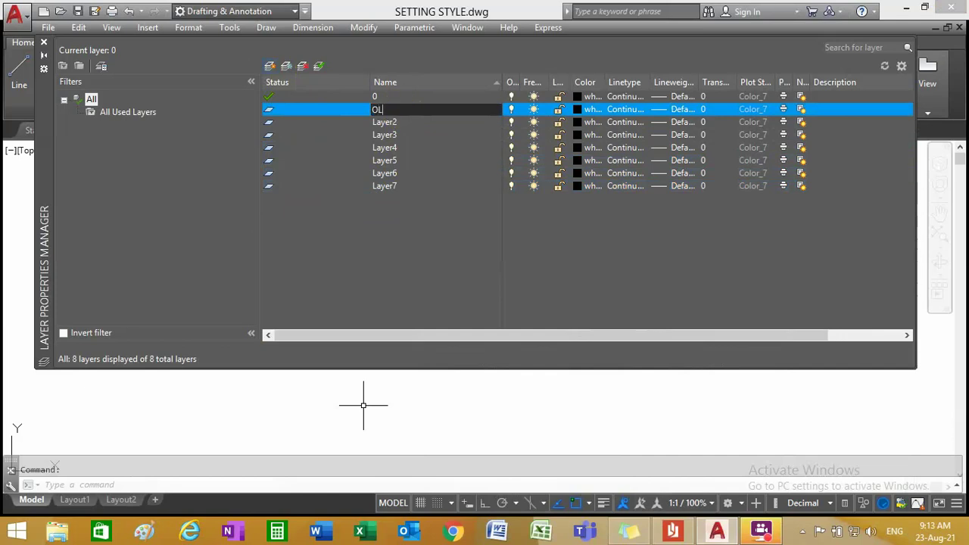
{"action": "left_click", "coordinate": [399, 110]}
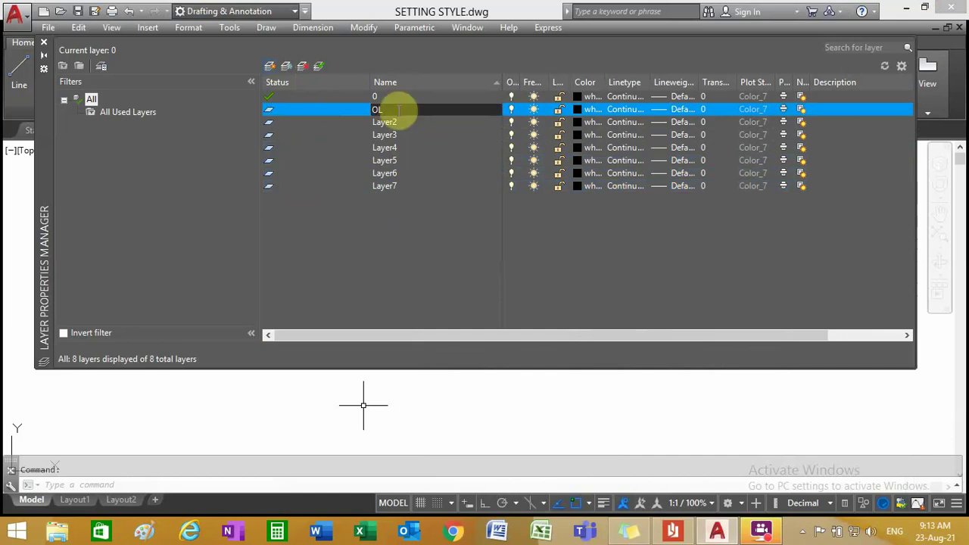
{"action": "left_click", "coordinate": [404, 123]}
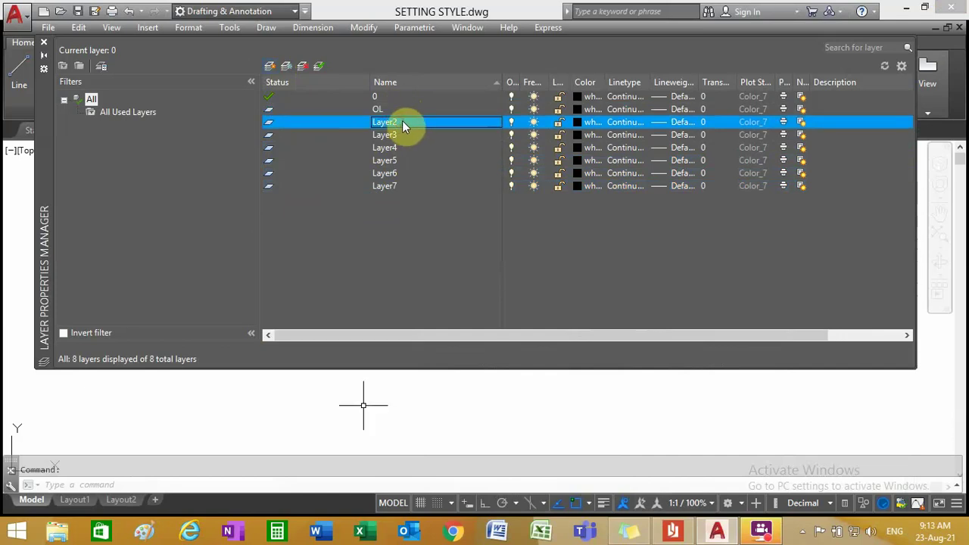
{"action": "left_click", "coordinate": [401, 121]}
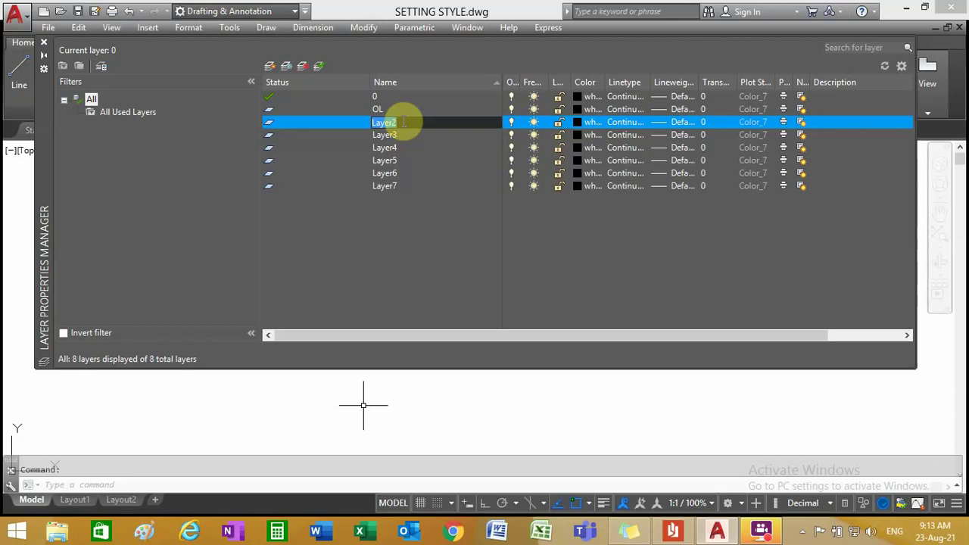
{"action": "type", "text": "CUTP"}
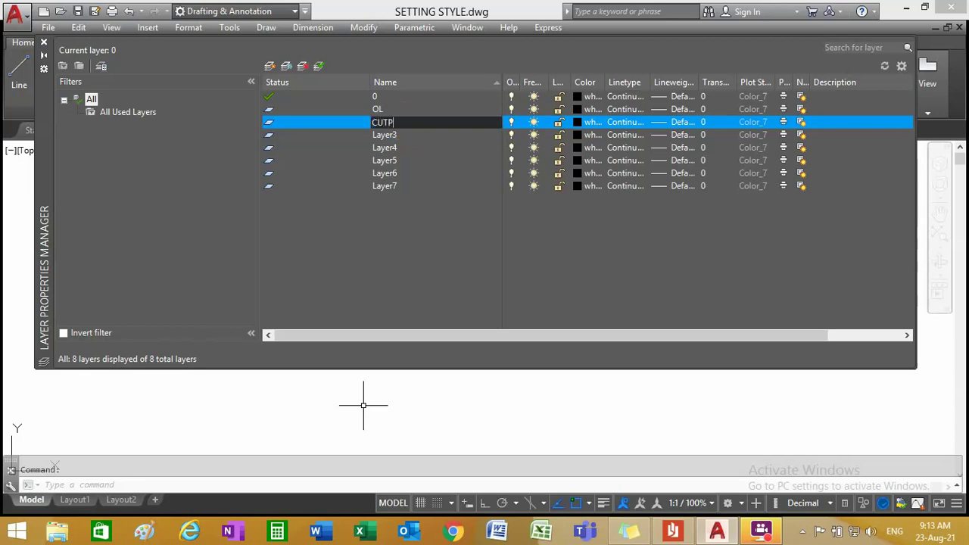
{"action": "left_click", "coordinate": [405, 122]}
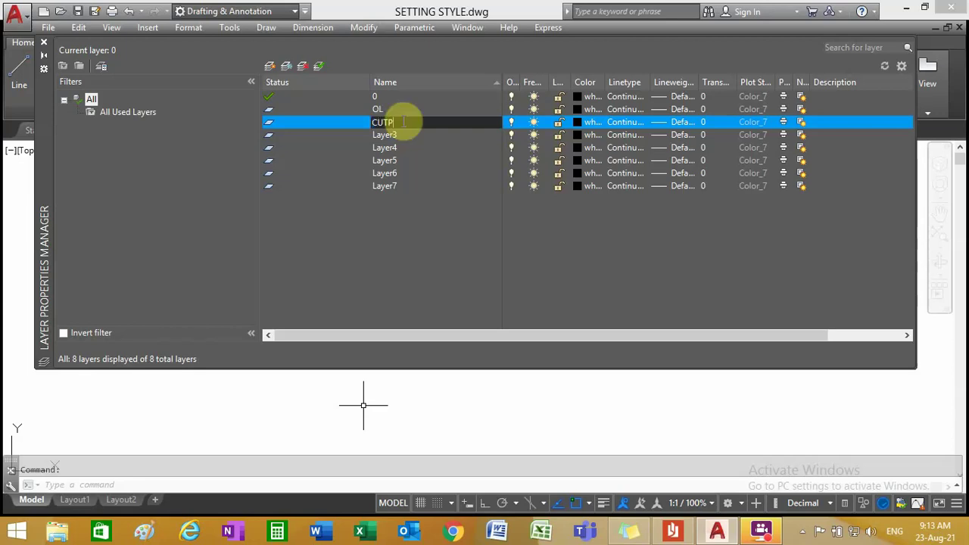
{"action": "type", "text": "1"}
{"action": "left_click", "coordinate": [393, 134]}
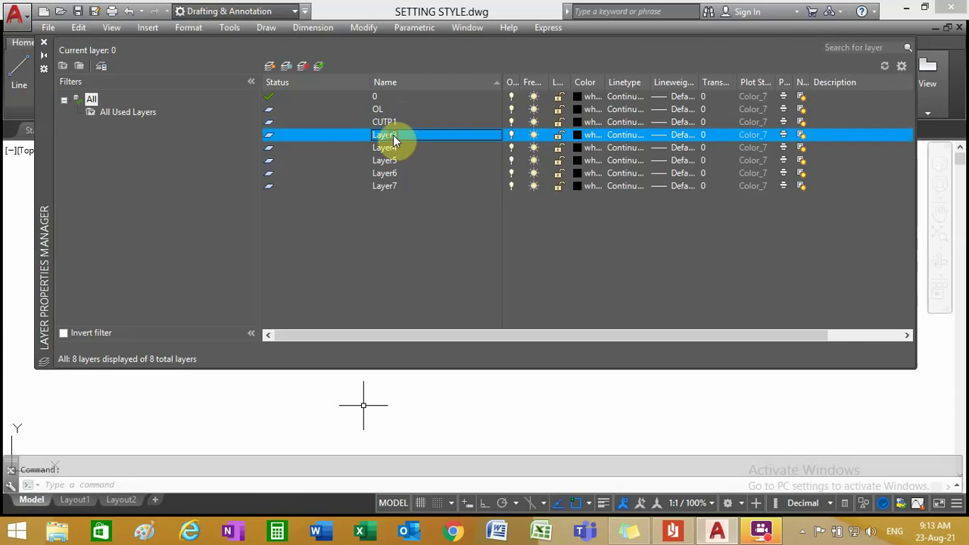
{"action": "left_click", "coordinate": [392, 135]}
{"action": "type", "text": "CUTP2"}
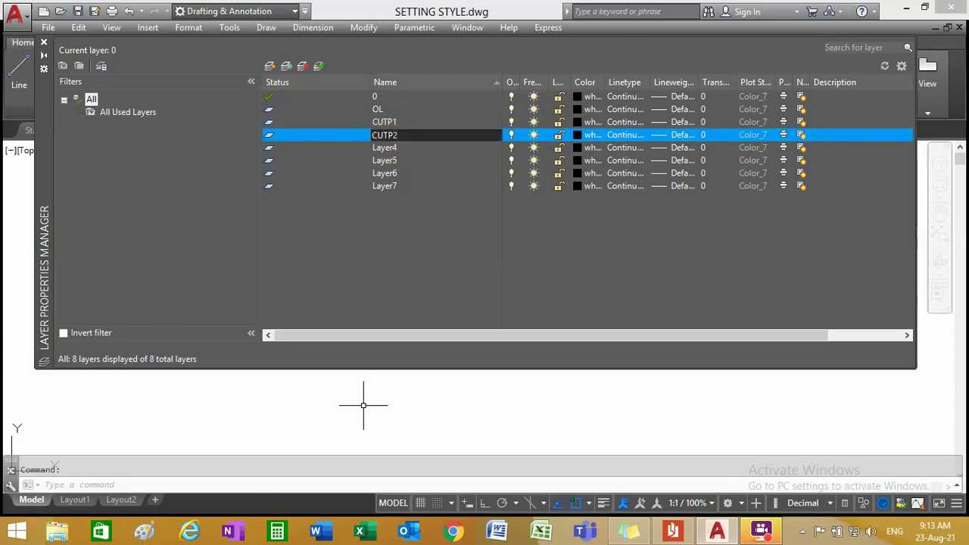
{"action": "left_click", "coordinate": [400, 149]}
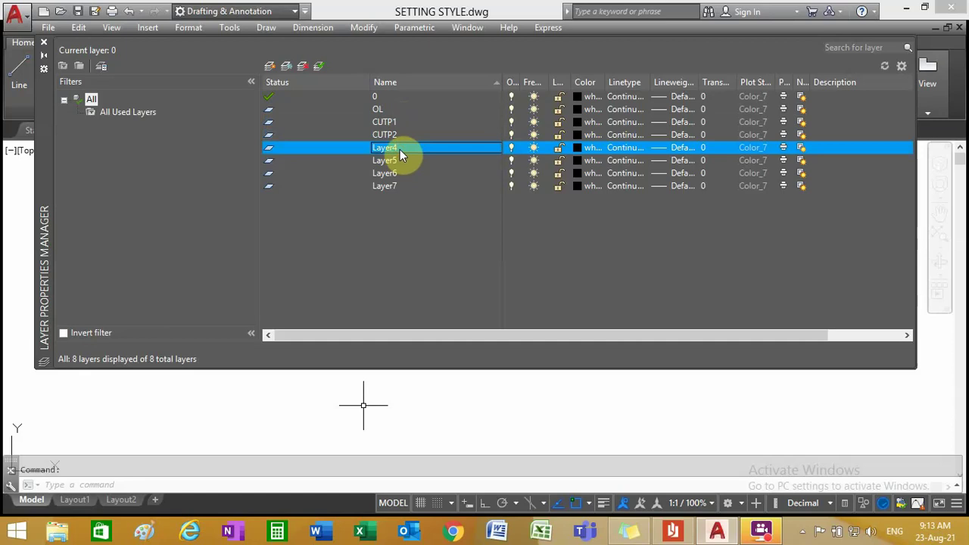
- Rename Layer4 through Layer7 to HL, CL, SL and PL
{"action": "left_click", "coordinate": [399, 149]}
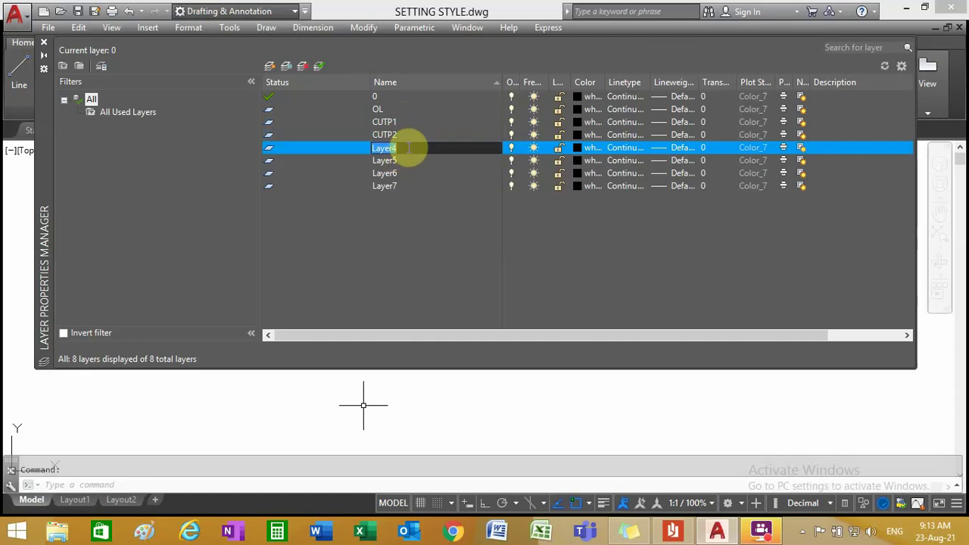
{"action": "type", "text": "HL"}
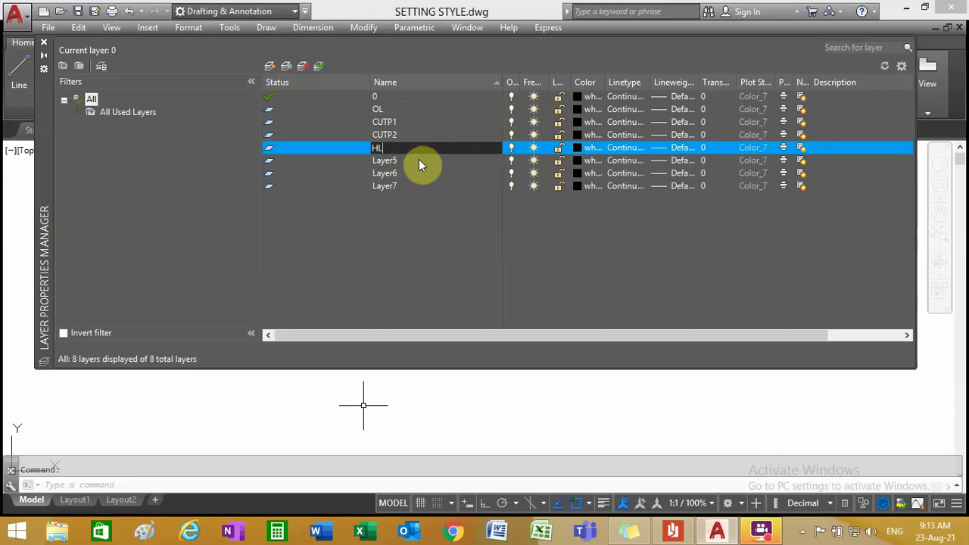
{"action": "left_click", "coordinate": [418, 160]}
{"action": "left_click", "coordinate": [419, 160]}
{"action": "type", "text": "CL"}
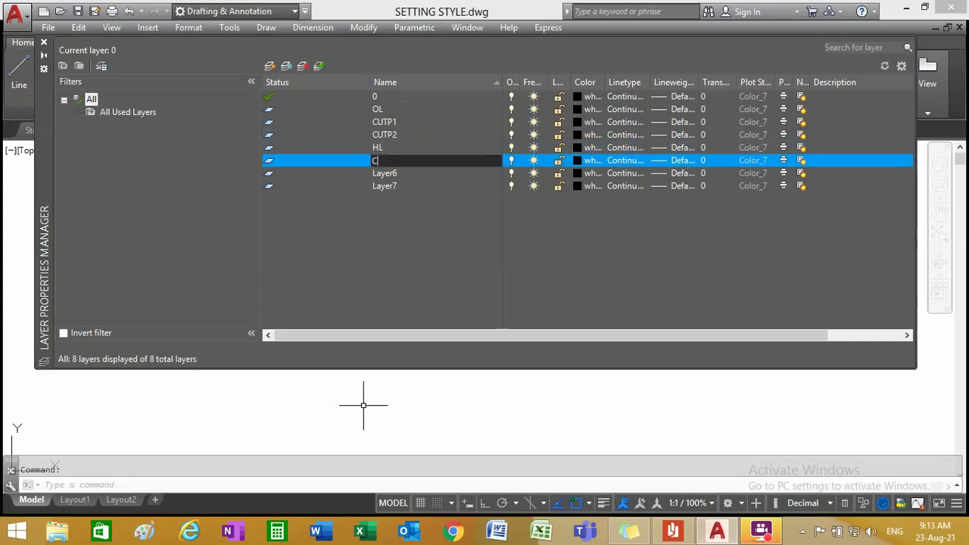
{"action": "left_click", "coordinate": [391, 174]}
{"action": "left_click", "coordinate": [391, 174]}
{"action": "type", "text": "SL"}
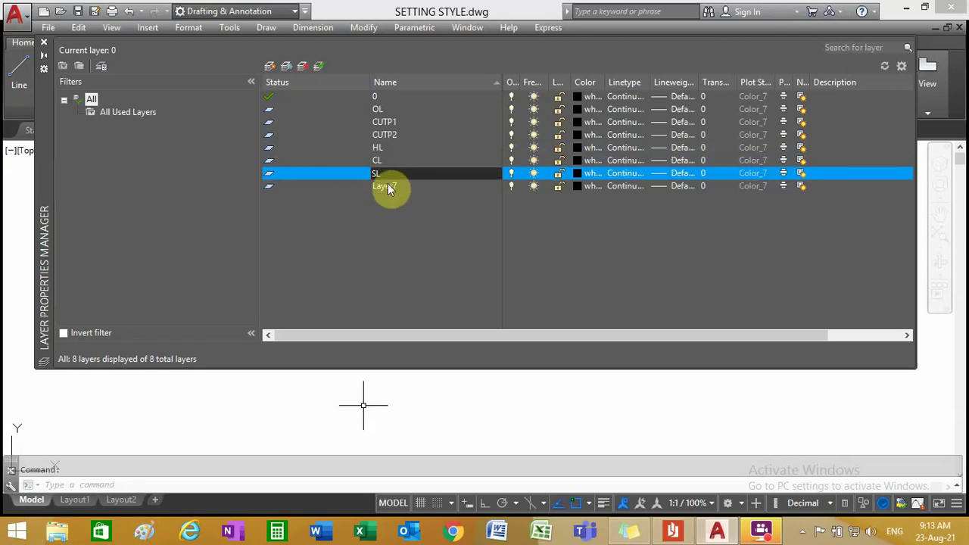
{"action": "left_click", "coordinate": [387, 187]}
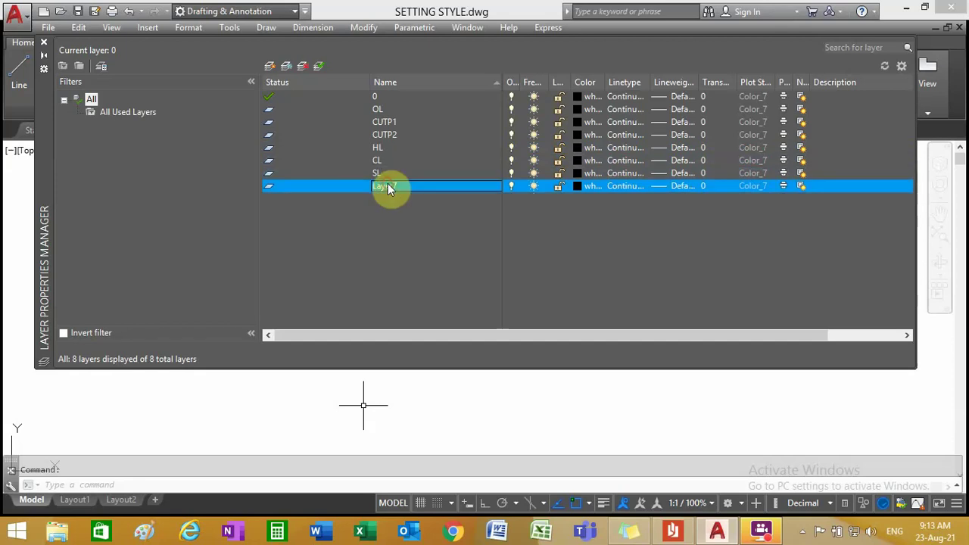
{"action": "left_click", "coordinate": [389, 188]}
{"action": "type", "text": "P"}
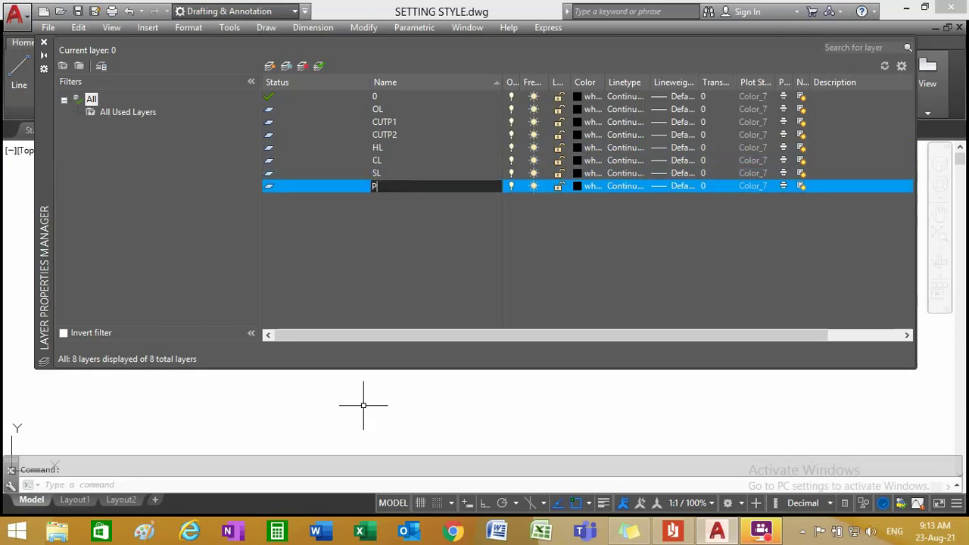
{"action": "type", "text": "L"}
{"action": "key", "text": "Return"}
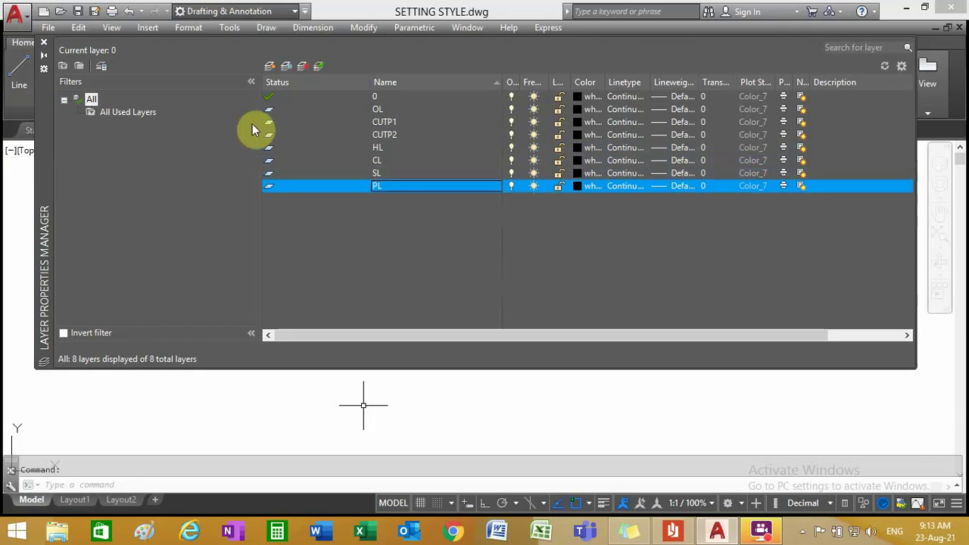
- Add one more layer and name it DL
{"action": "left_click", "coordinate": [269, 66]}
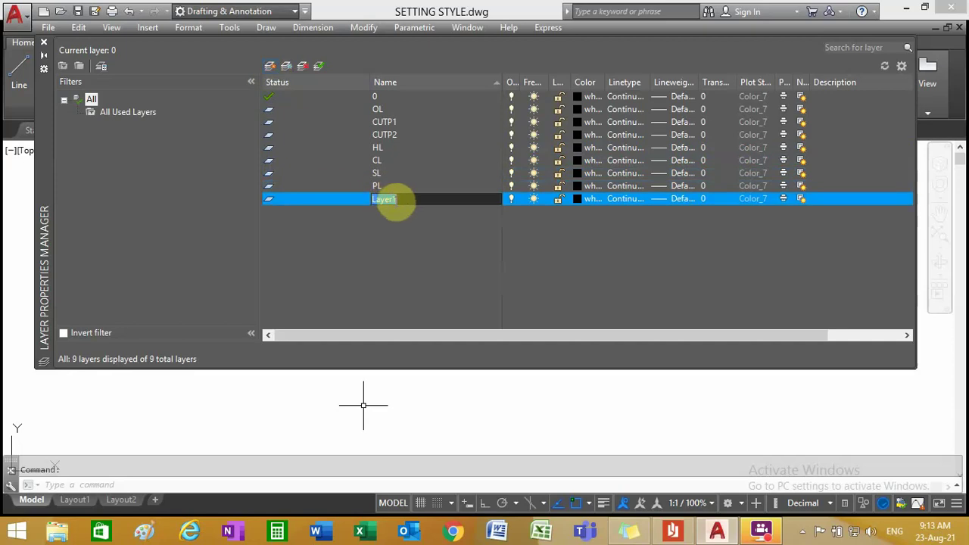
{"action": "type", "text": "DL"}
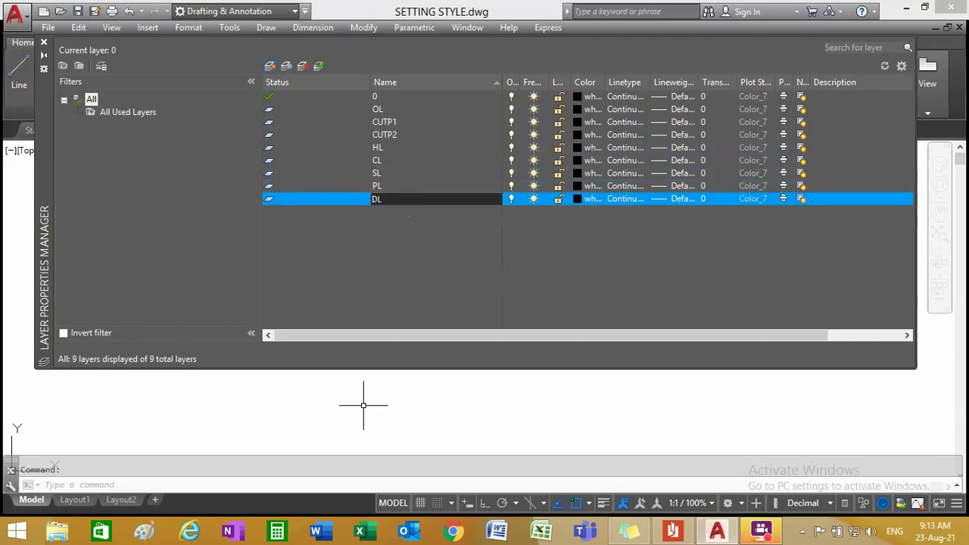
{"action": "key", "text": "Return"}
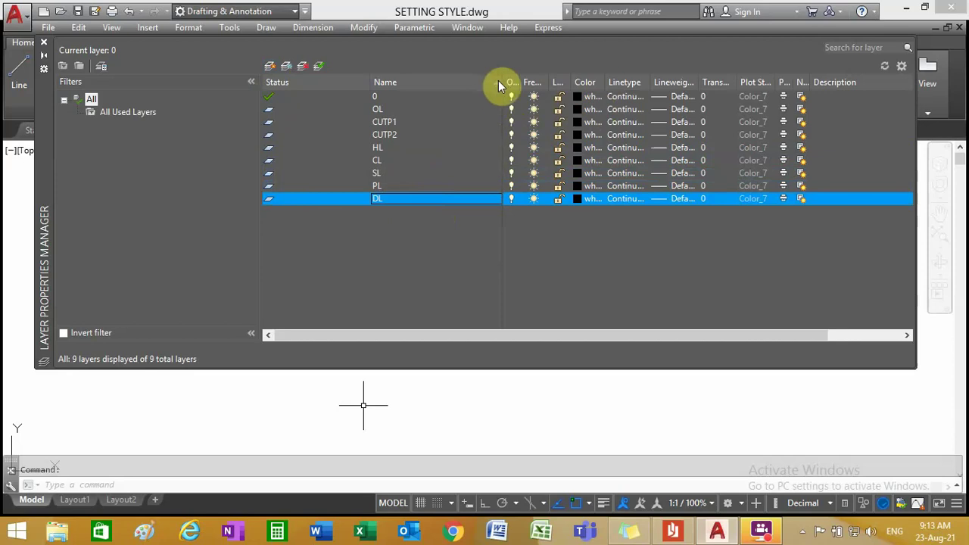
- Narrow the Name column and widen the Color and Lineweight columns
{"action": "left_click_drag", "start_coordinate": [501, 82], "coordinate": [438, 84]}
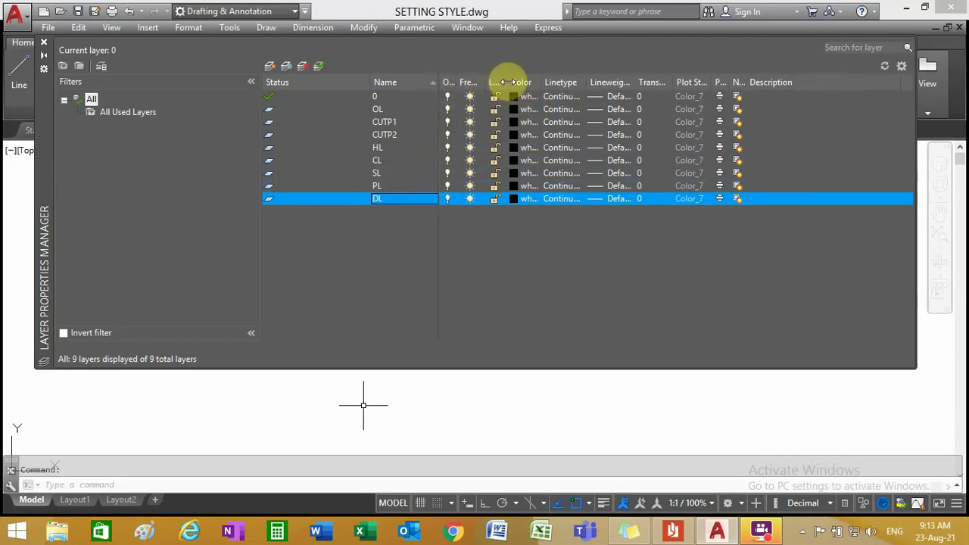
{"action": "left_click_drag", "start_coordinate": [540, 81], "coordinate": [540, 82]}
{"action": "left_click_drag", "start_coordinate": [576, 81], "coordinate": [642, 81]}
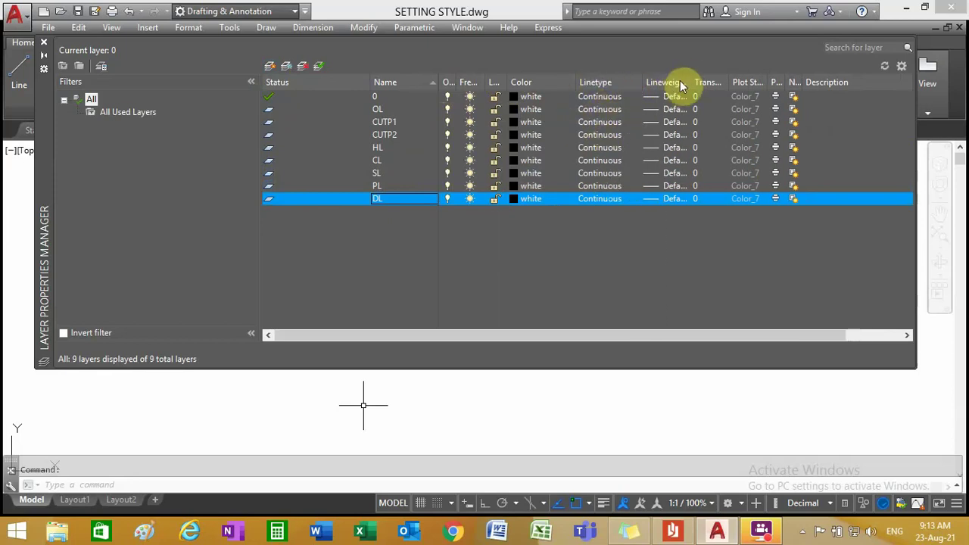
{"action": "left_click_drag", "start_coordinate": [686, 81], "coordinate": [713, 81]}
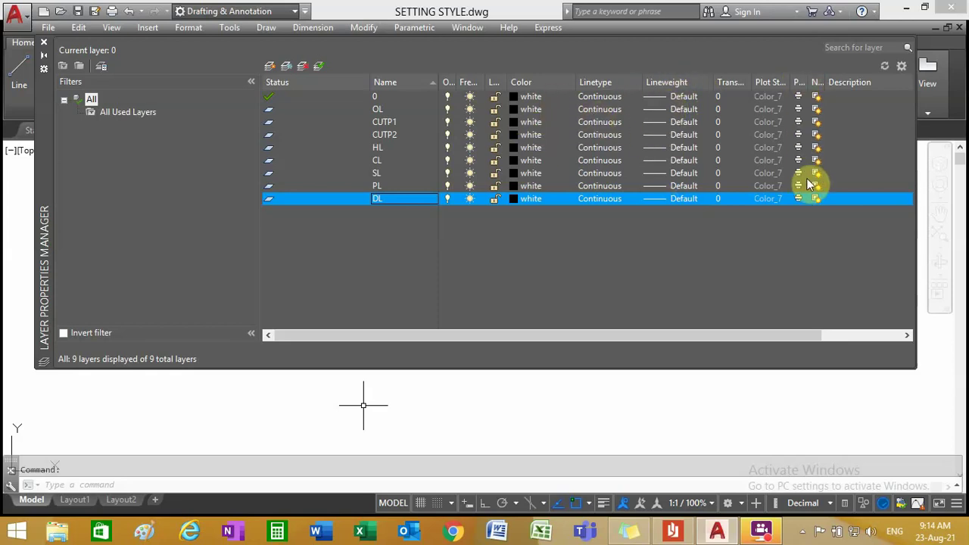
- Select the layer 0 and OL rows in the layer list
{"action": "left_click", "coordinate": [800, 97]}
{"action": "left_click", "coordinate": [799, 108]}
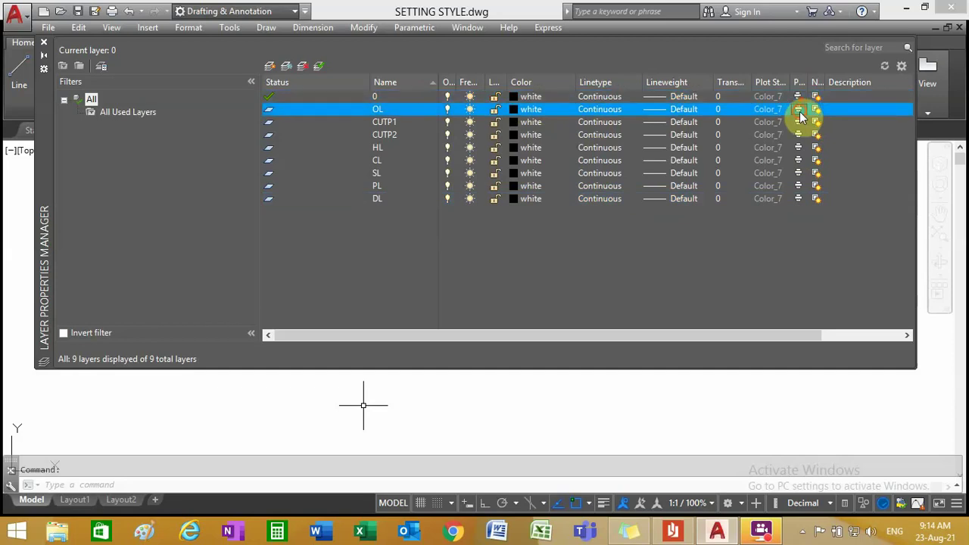
{"action": "left_click", "coordinate": [799, 96]}
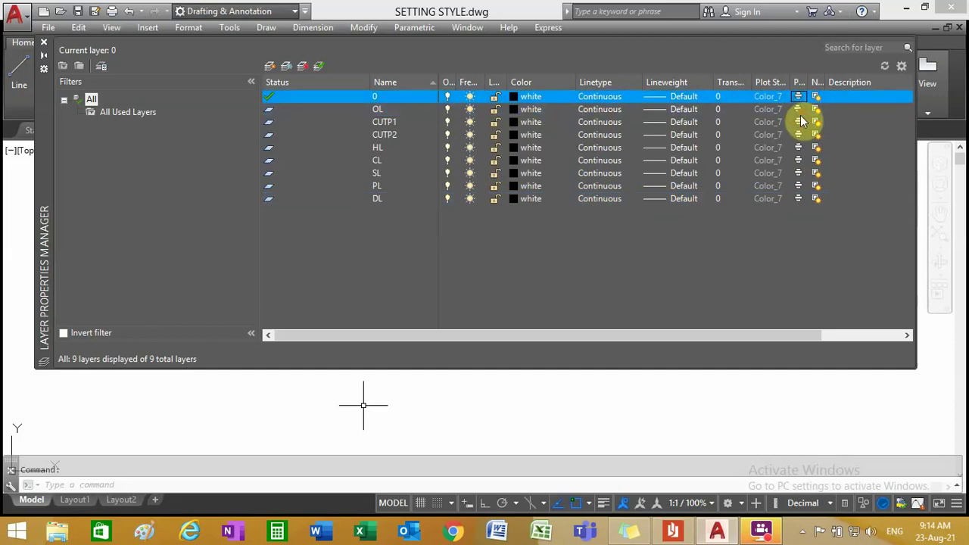
{"action": "left_click", "coordinate": [801, 109]}
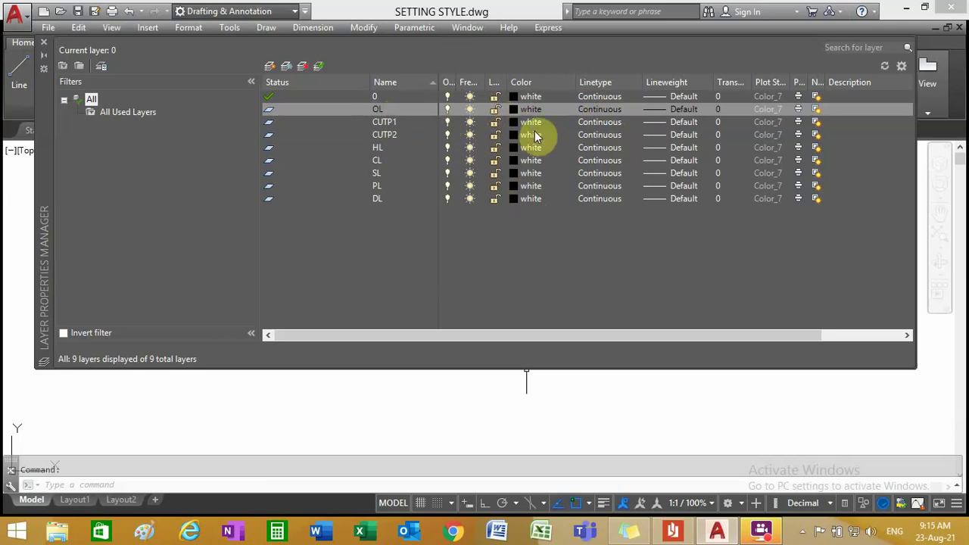
- Colour layers CUTP1 and CUTP2 blue and layer HL magenta
{"action": "left_click", "coordinate": [524, 121]}
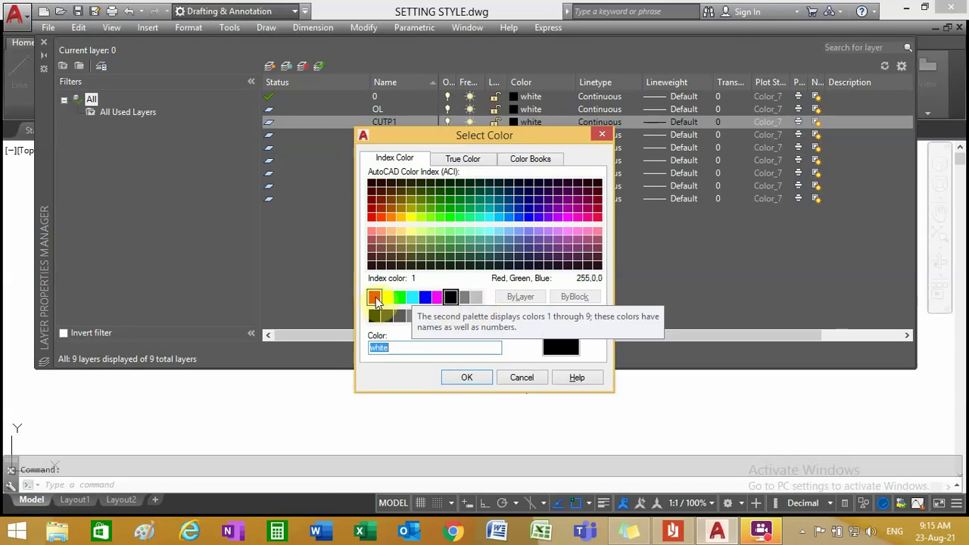
{"action": "left_click", "coordinate": [426, 299]}
{"action": "left_click", "coordinate": [467, 377]}
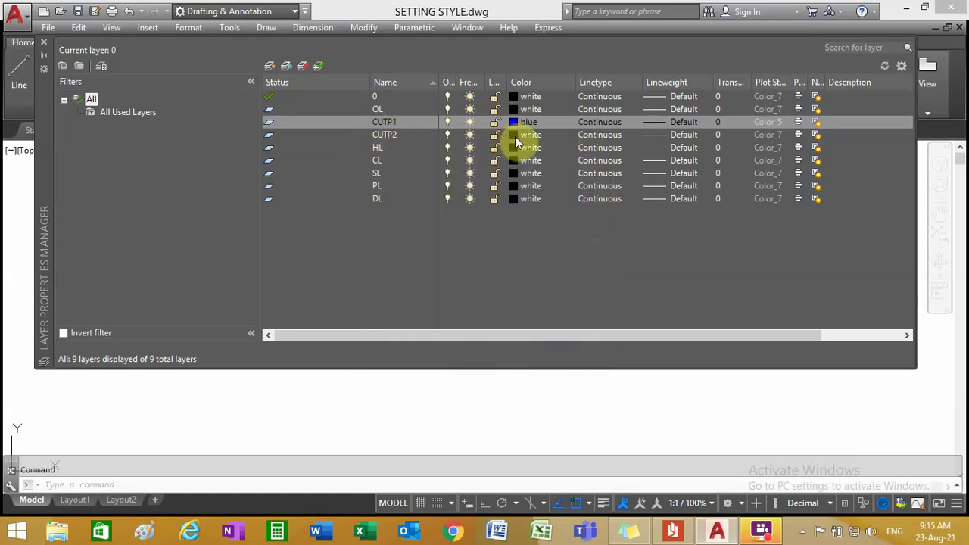
{"action": "left_click", "coordinate": [515, 135]}
{"action": "left_click", "coordinate": [426, 301]}
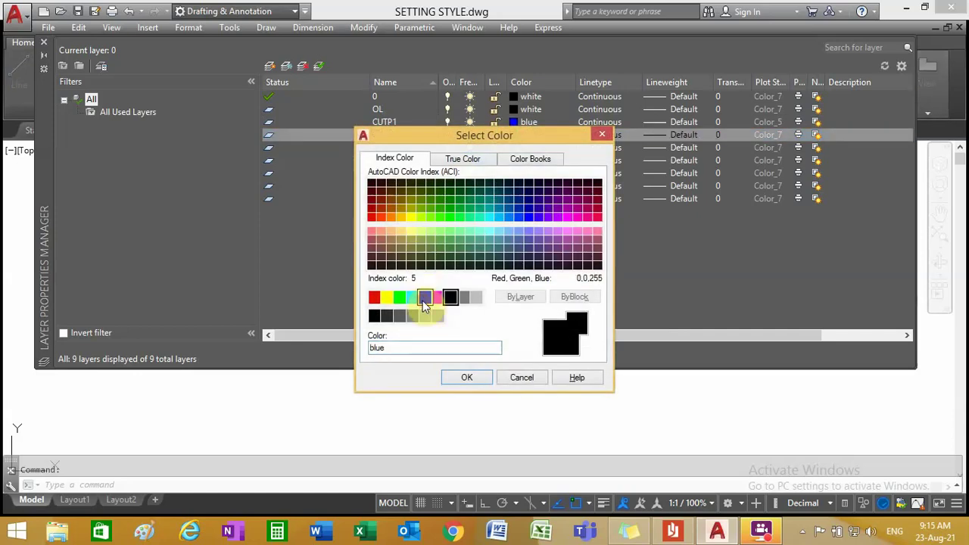
{"action": "left_click", "coordinate": [449, 379]}
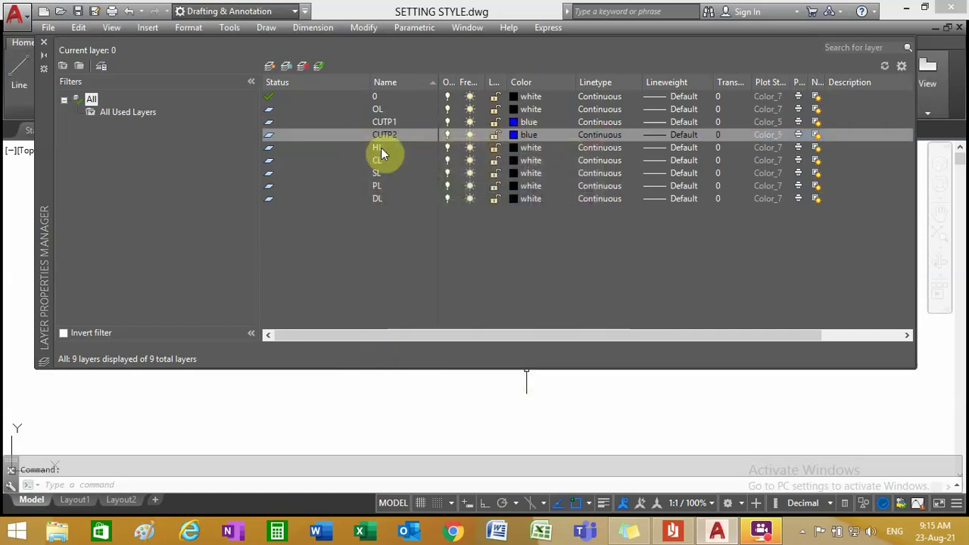
{"action": "left_click", "coordinate": [515, 149]}
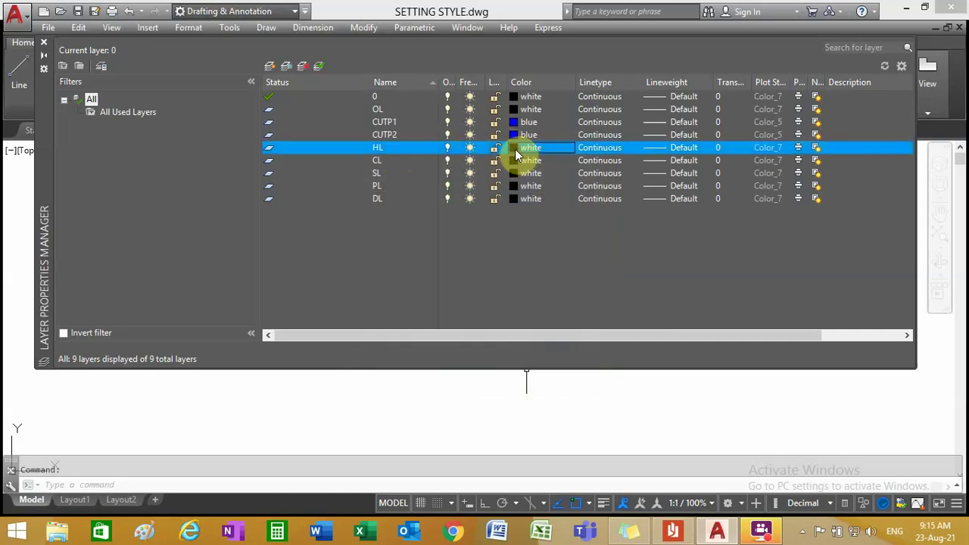
{"action": "left_click", "coordinate": [437, 297]}
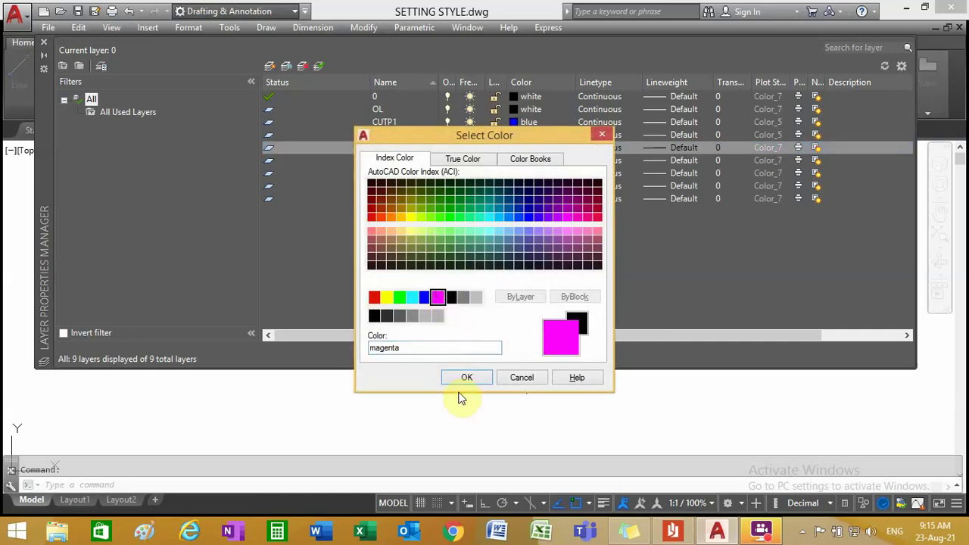
{"action": "left_click", "coordinate": [465, 377]}
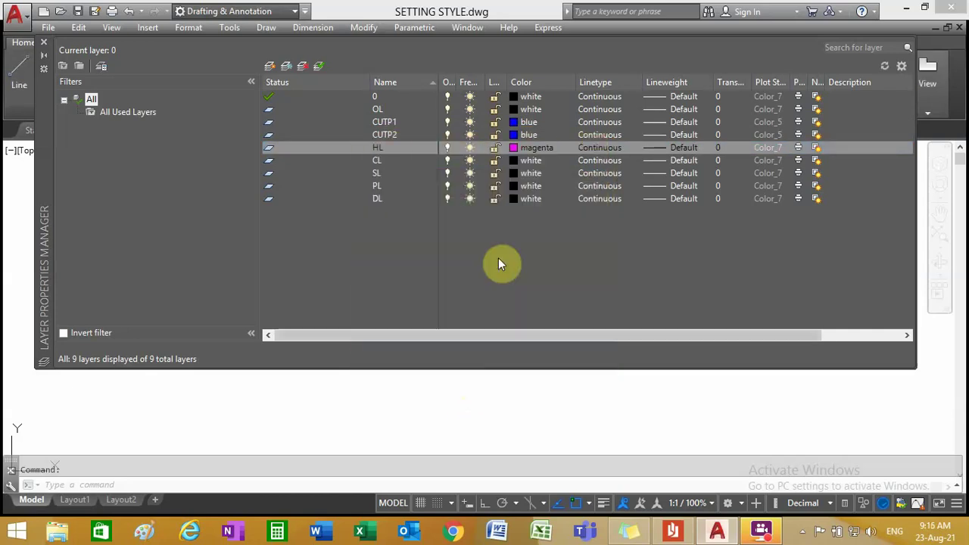
- Colour CL red, SL blue, PL green and DL red
{"action": "left_click", "coordinate": [514, 162]}
{"action": "left_click", "coordinate": [374, 297]}
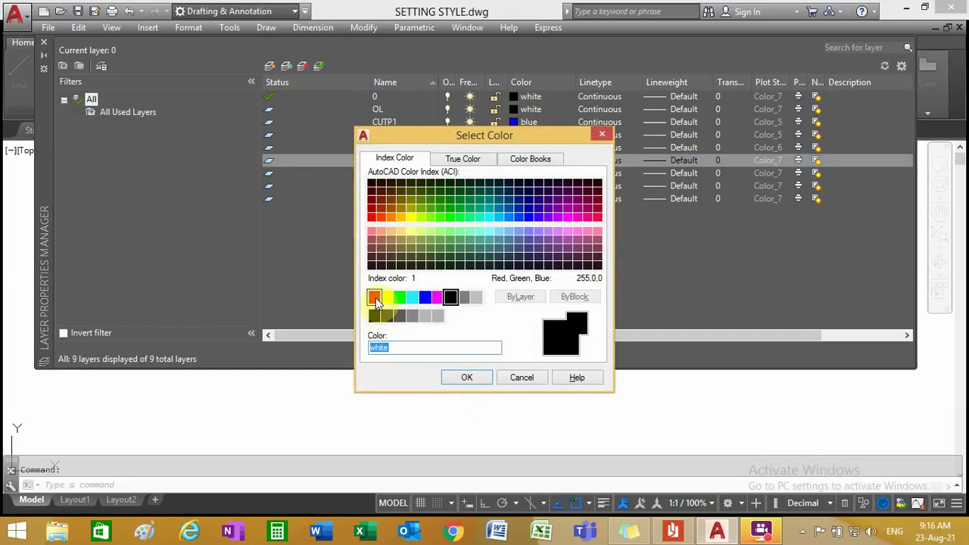
{"action": "left_click", "coordinate": [465, 376]}
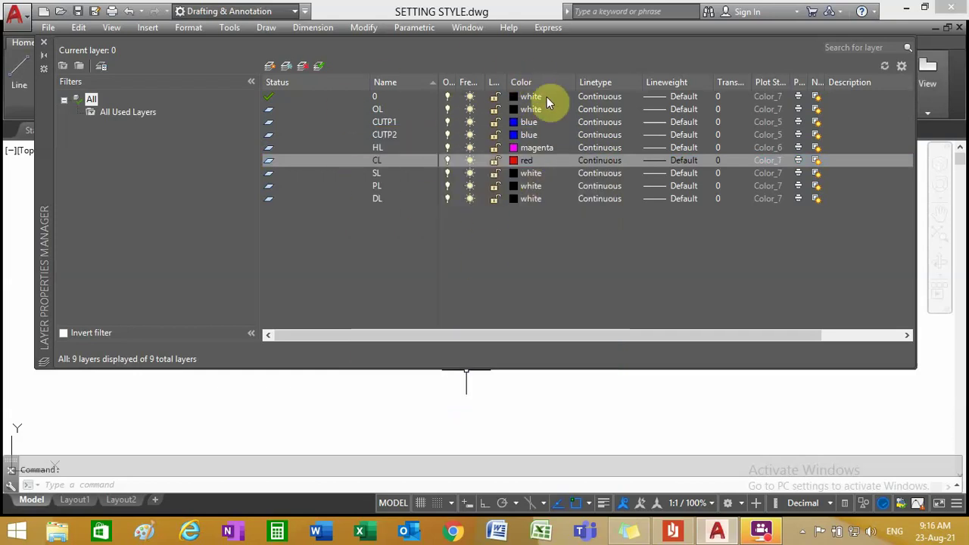
{"action": "left_click", "coordinate": [513, 174]}
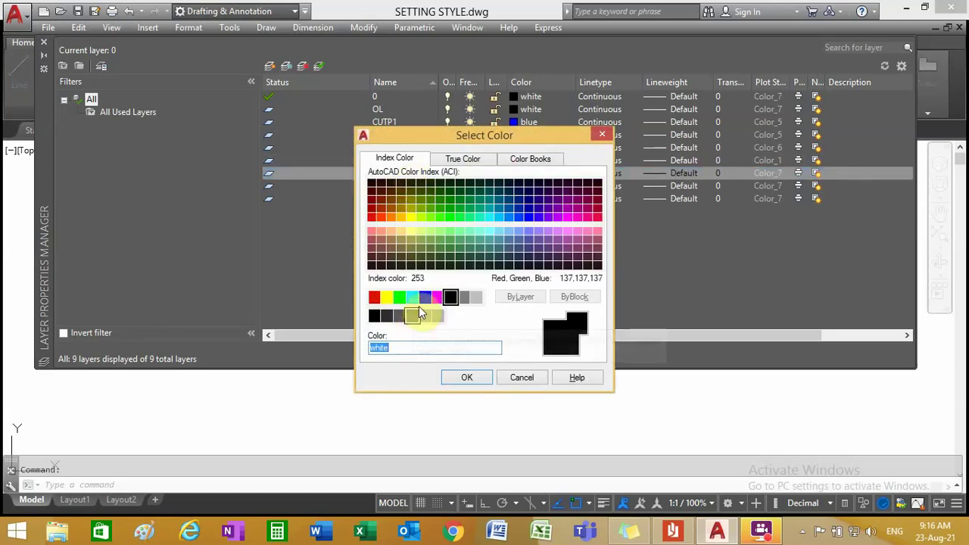
{"action": "left_click", "coordinate": [426, 296]}
{"action": "left_click", "coordinate": [460, 379]}
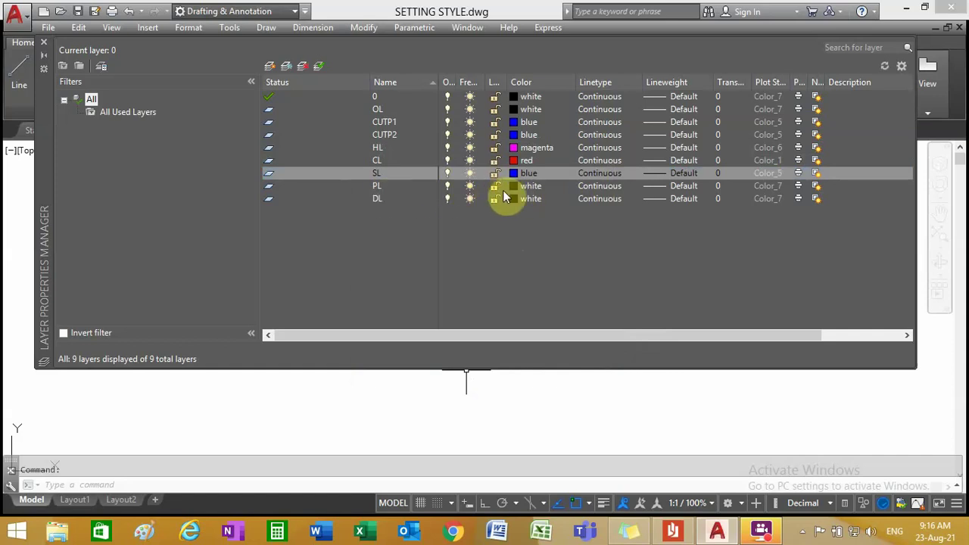
{"action": "left_click", "coordinate": [512, 186]}
{"action": "left_click", "coordinate": [399, 297]}
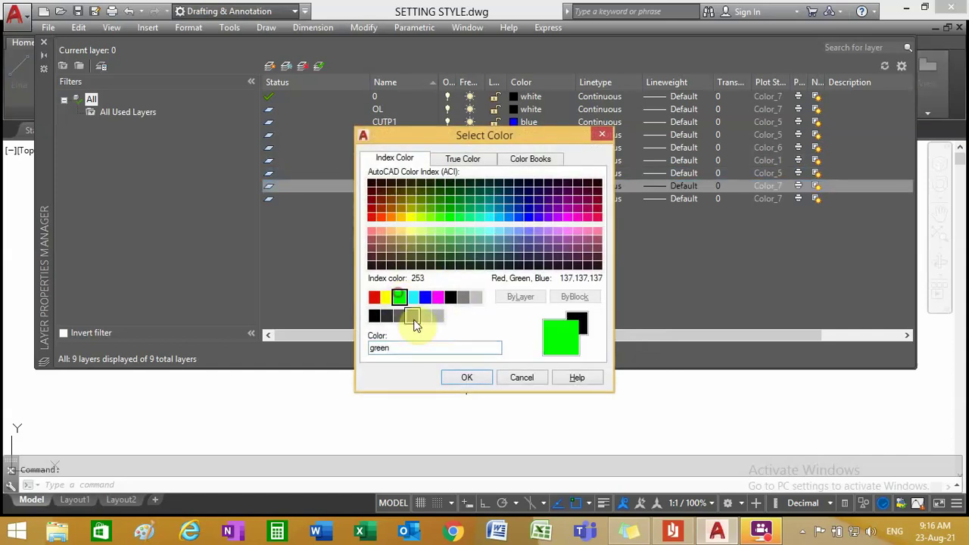
{"action": "left_click", "coordinate": [462, 377]}
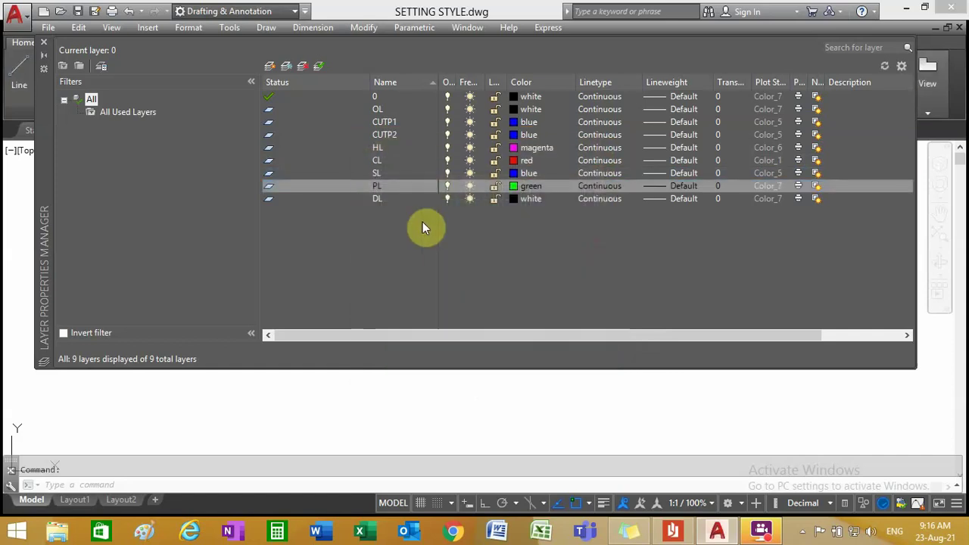
{"action": "left_click", "coordinate": [511, 199]}
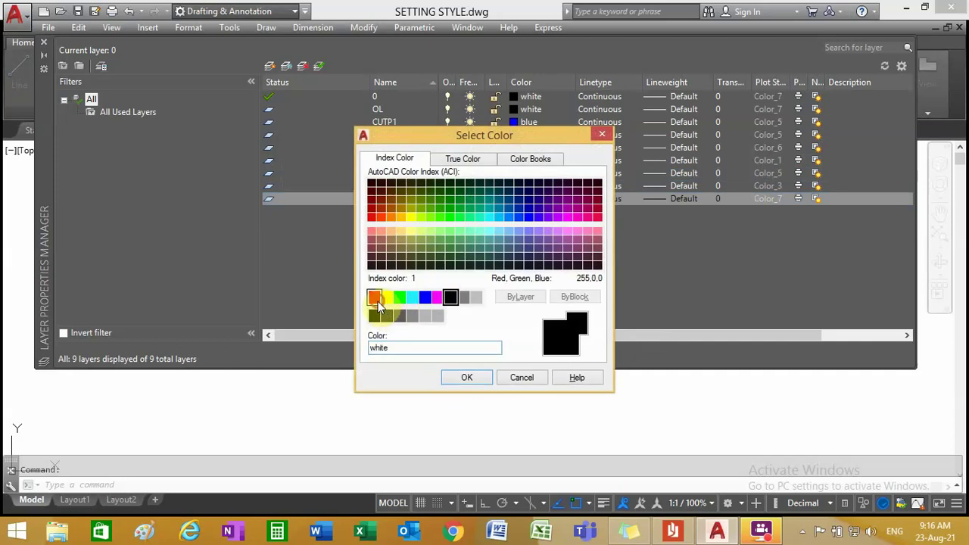
{"action": "left_click", "coordinate": [375, 298]}
{"action": "left_click", "coordinate": [466, 377]}
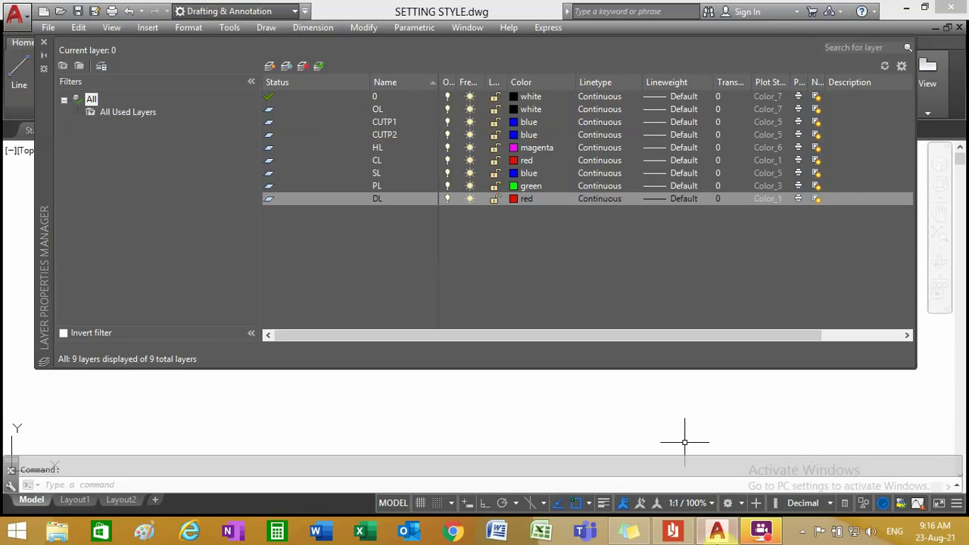
{"action": "left_click", "coordinate": [672, 531]}
- Glance at the line-type chart, then close Reader to return to the layer list
{"action": "scroll", "coordinate": [492, 181], "scroll_direction": "up", "scroll_amount": 5}
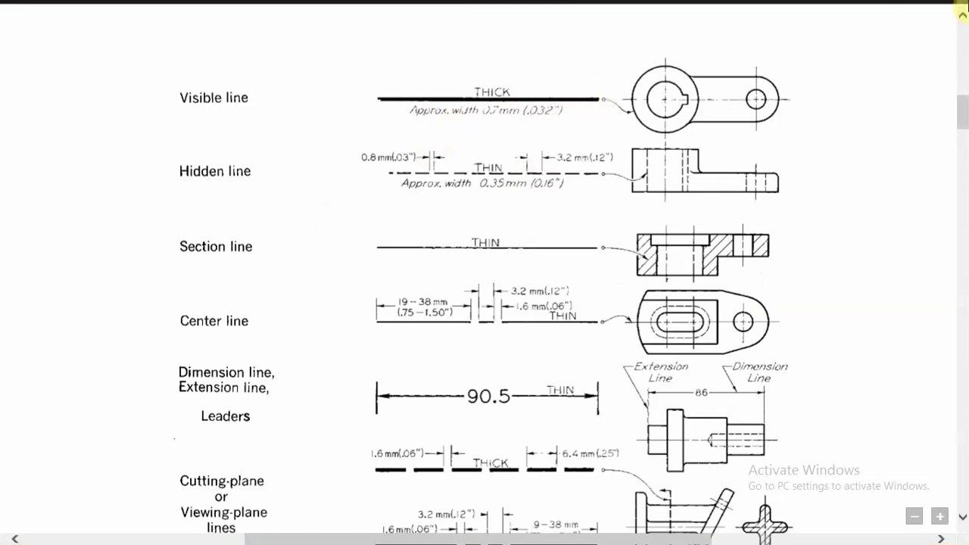
{"action": "left_click", "coordinate": [926, 9]}
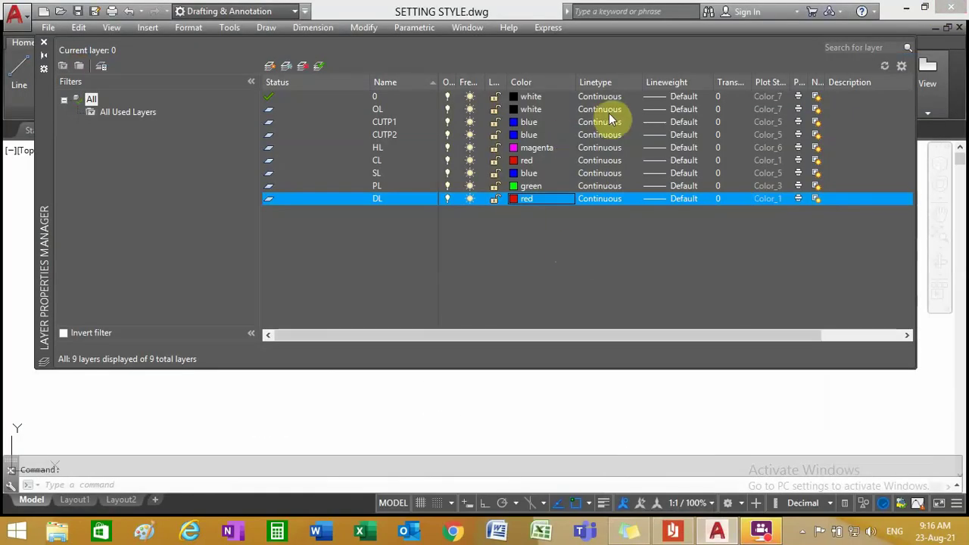
- Keep OL's linetype as Continuous, start choosing CUTP1's linetype, and bring up the line-type chart PDF
{"action": "left_click", "coordinate": [591, 109]}
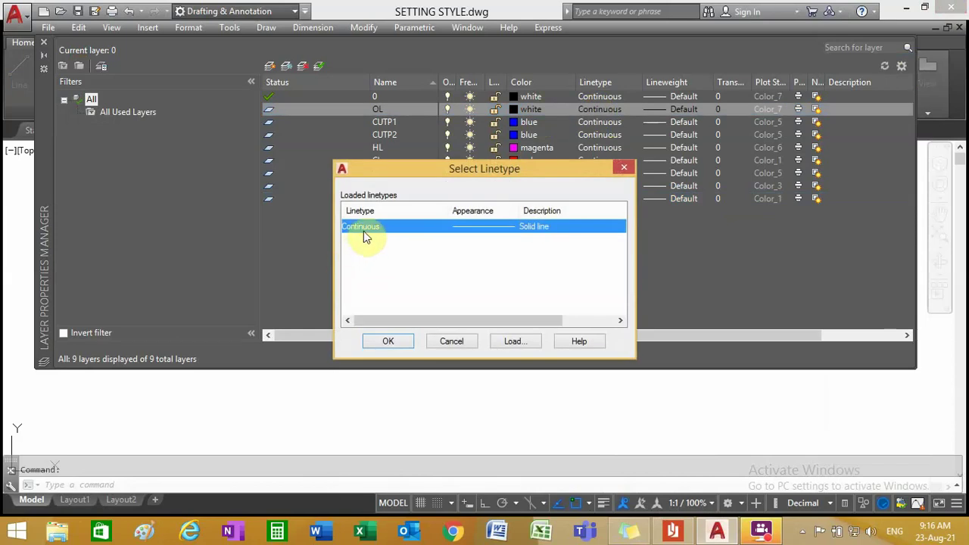
{"action": "left_click", "coordinate": [396, 346]}
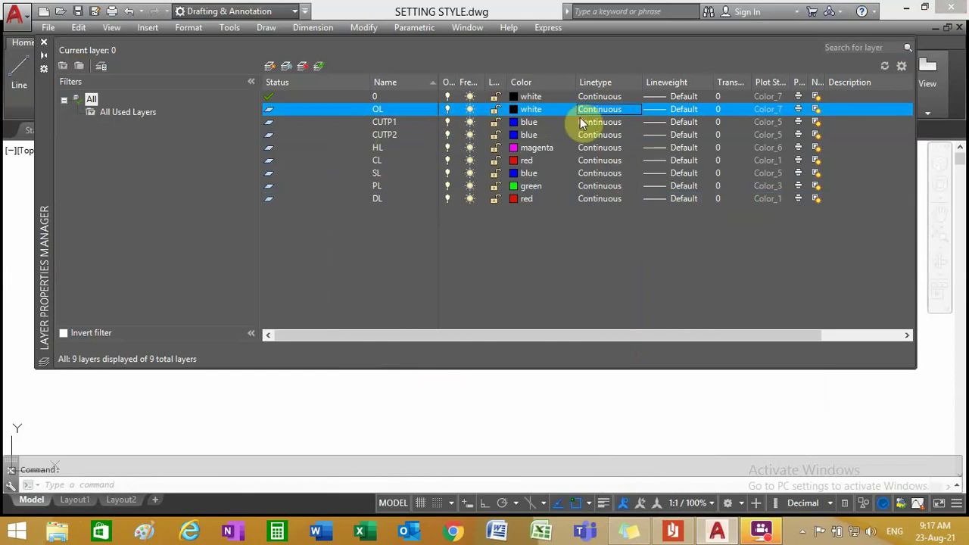
{"action": "left_click", "coordinate": [605, 122]}
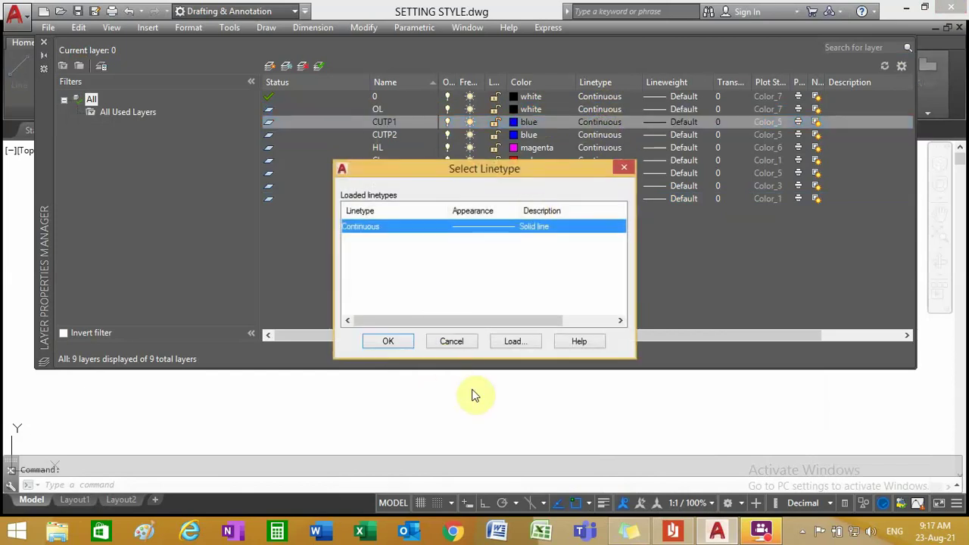
{"action": "left_click", "coordinate": [672, 529]}
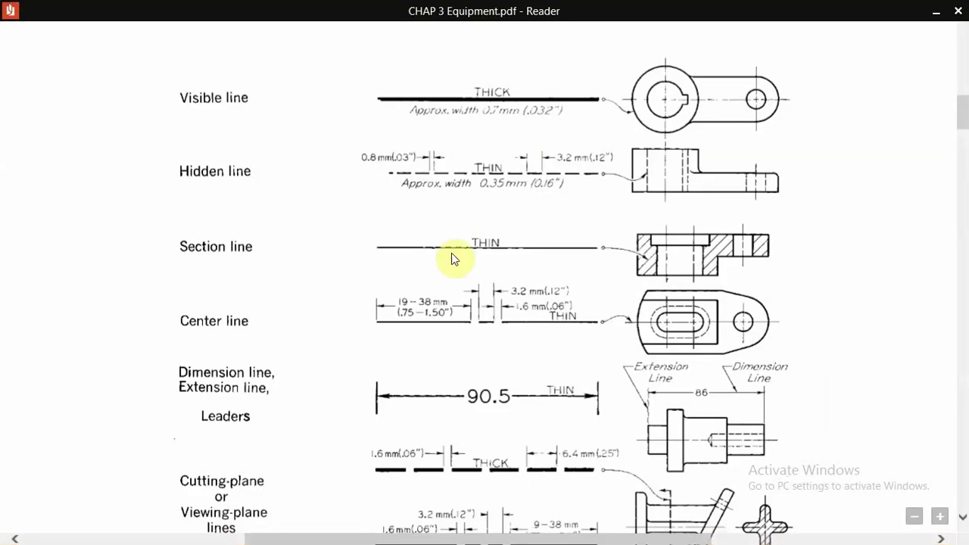
- Scroll further down the PDF line-type chart, then close the Reader to return to CUTP1's Select Linetype
{"action": "scroll", "coordinate": [505, 380], "scroll_direction": "down", "scroll_amount": 2}
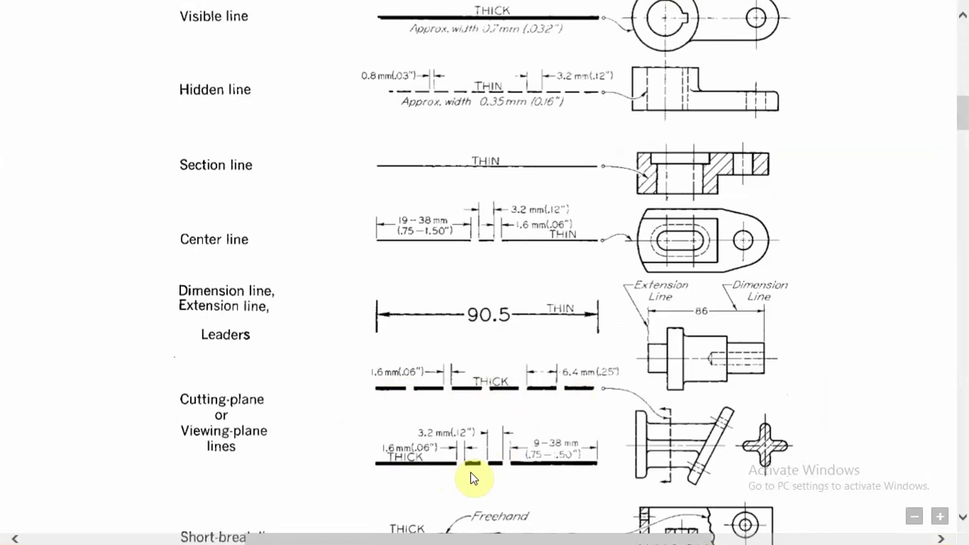
{"action": "left_click", "coordinate": [961, 8]}
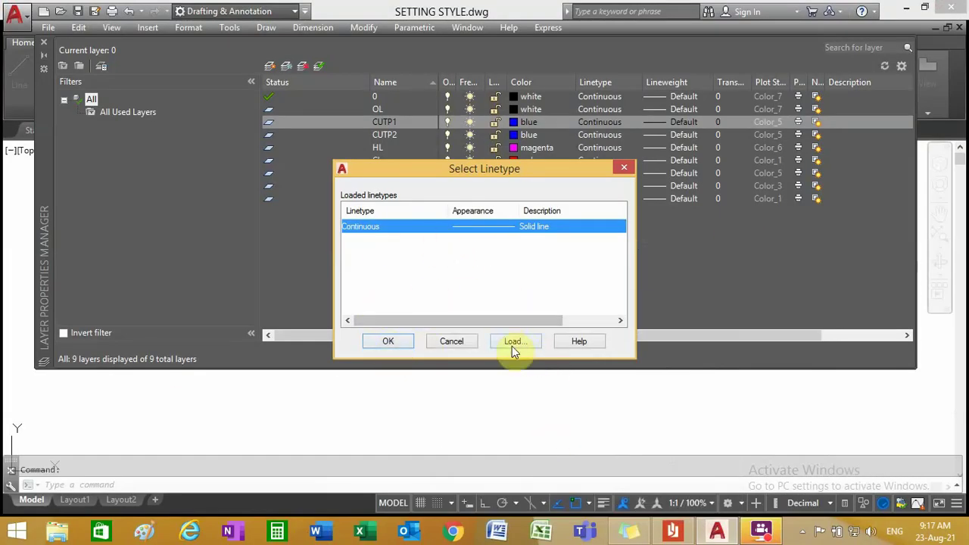
- Load the HIDDEN linetype from acadiso.lin into the drawing
{"action": "left_click", "coordinate": [510, 343]}
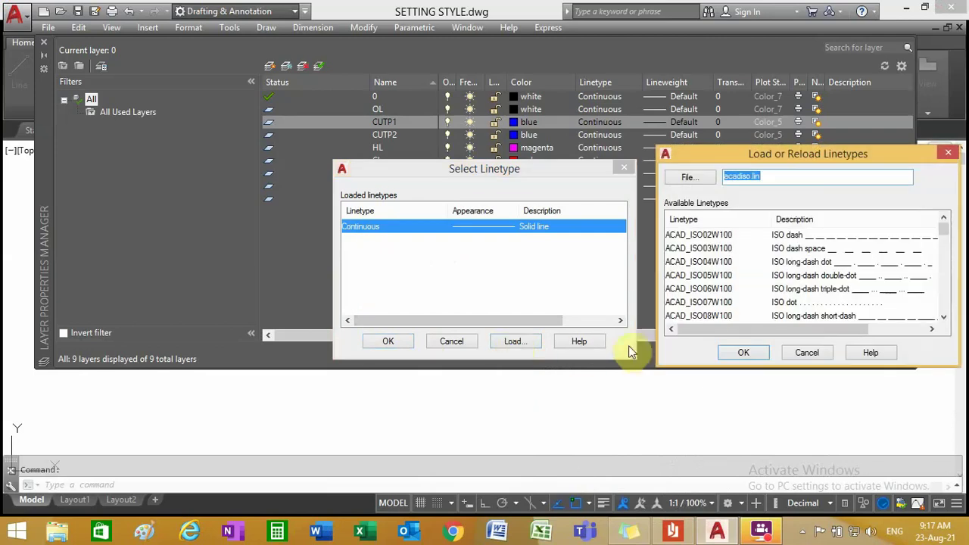
{"action": "left_click", "coordinate": [707, 288]}
{"action": "scroll", "coordinate": [708, 291], "scroll_direction": "down", "scroll_amount": 2}
{"action": "scroll", "coordinate": [708, 288], "scroll_direction": "down", "scroll_amount": 1}
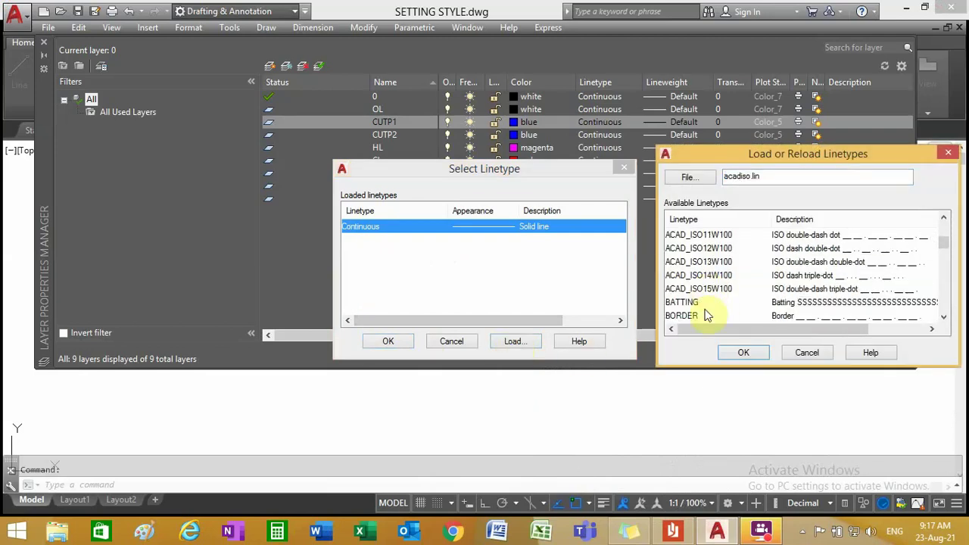
{"action": "scroll", "coordinate": [708, 289], "scroll_direction": "down", "scroll_amount": 1}
{"action": "scroll", "coordinate": [707, 289], "scroll_direction": "down", "scroll_amount": 1}
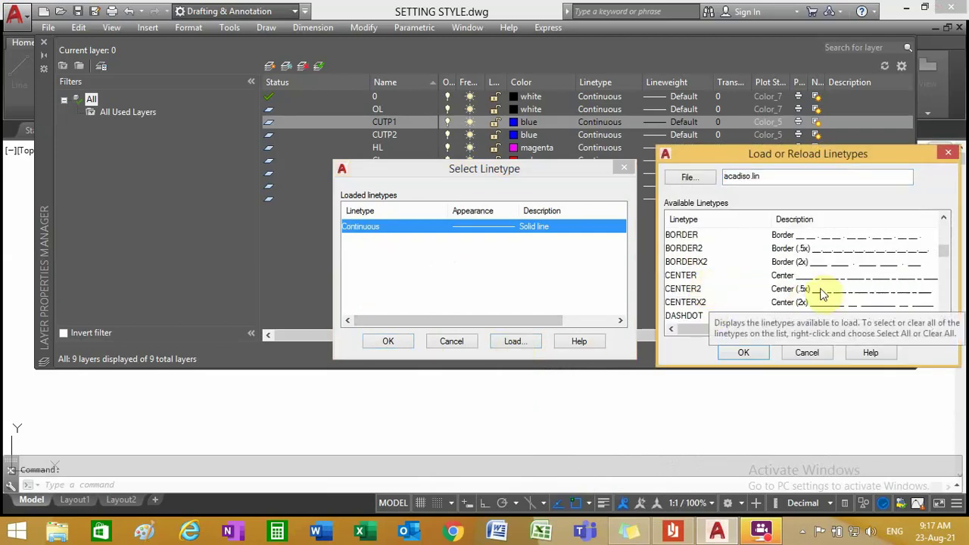
{"action": "scroll", "coordinate": [700, 301], "scroll_direction": "down", "scroll_amount": 1}
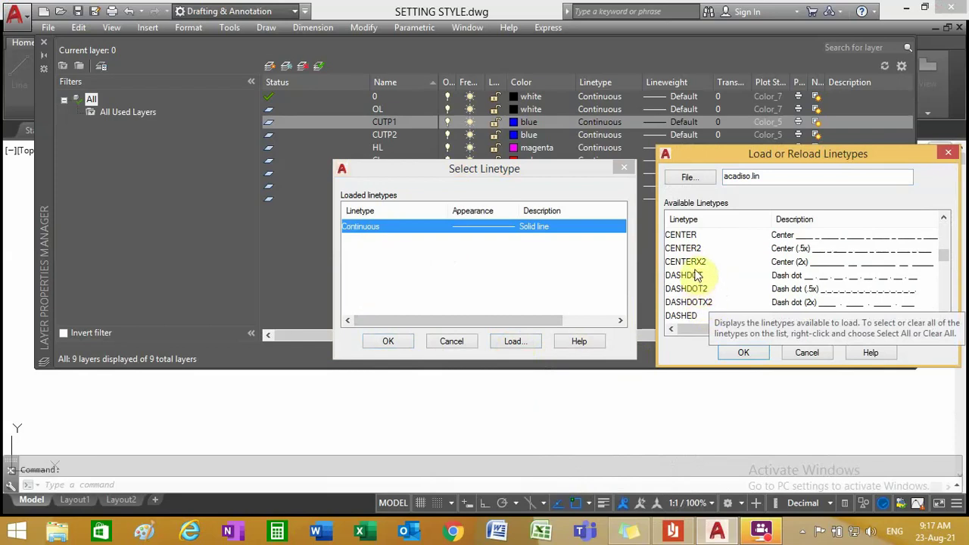
{"action": "scroll", "coordinate": [698, 275], "scroll_direction": "down", "scroll_amount": 2}
{"action": "scroll", "coordinate": [697, 277], "scroll_direction": "down", "scroll_amount": 1}
{"action": "scroll", "coordinate": [696, 282], "scroll_direction": "down", "scroll_amount": 1}
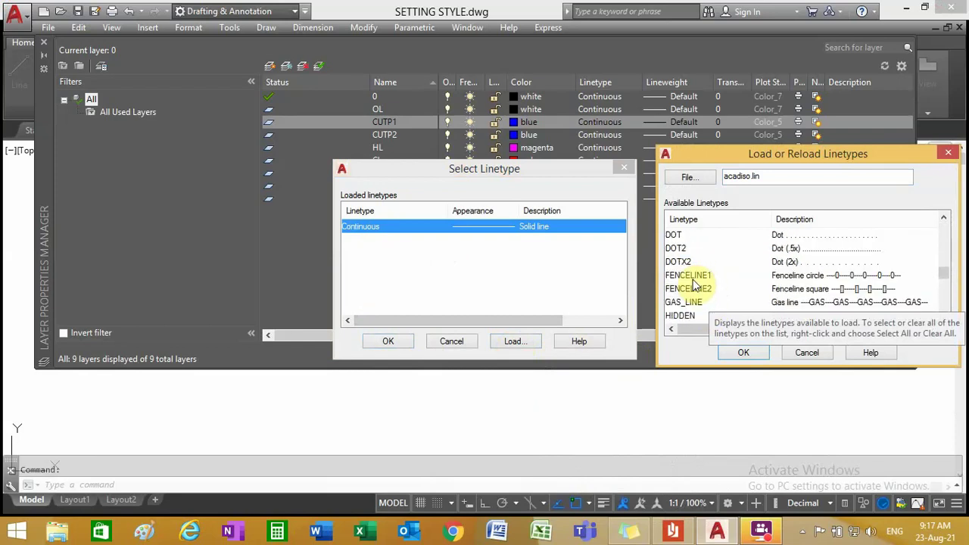
{"action": "scroll", "coordinate": [697, 280], "scroll_direction": "down", "scroll_amount": 2}
{"action": "left_click", "coordinate": [681, 236]}
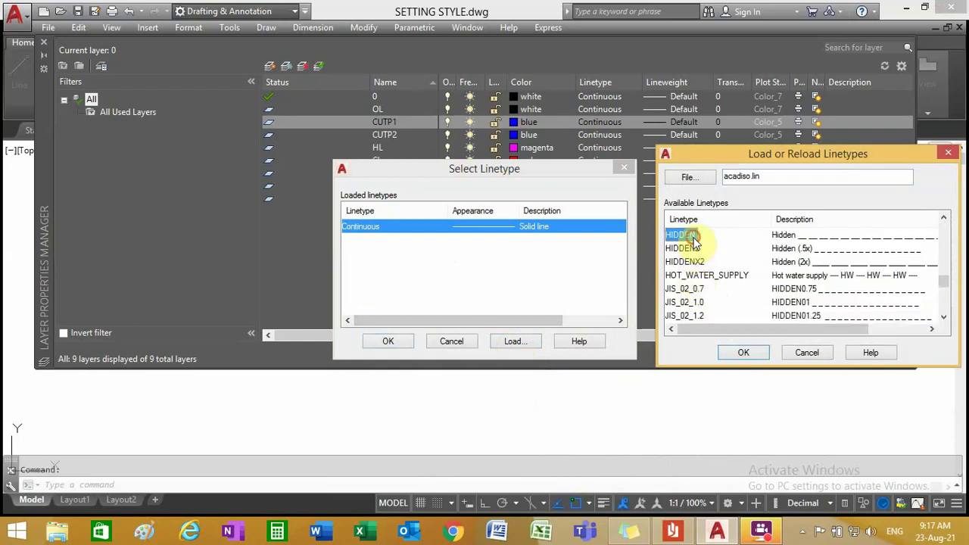
{"action": "left_click", "coordinate": [743, 355]}
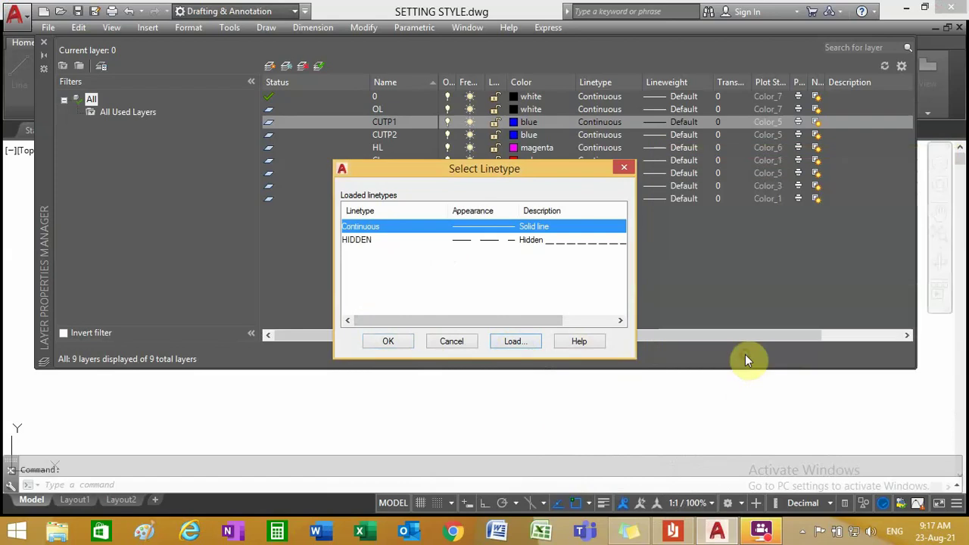
- Select PHANTOM in the list of linetypes available to load
{"action": "left_click", "coordinate": [507, 341]}
{"action": "left_click", "coordinate": [707, 278]}
{"action": "scroll", "coordinate": [707, 286], "scroll_direction": "down", "scroll_amount": 1}
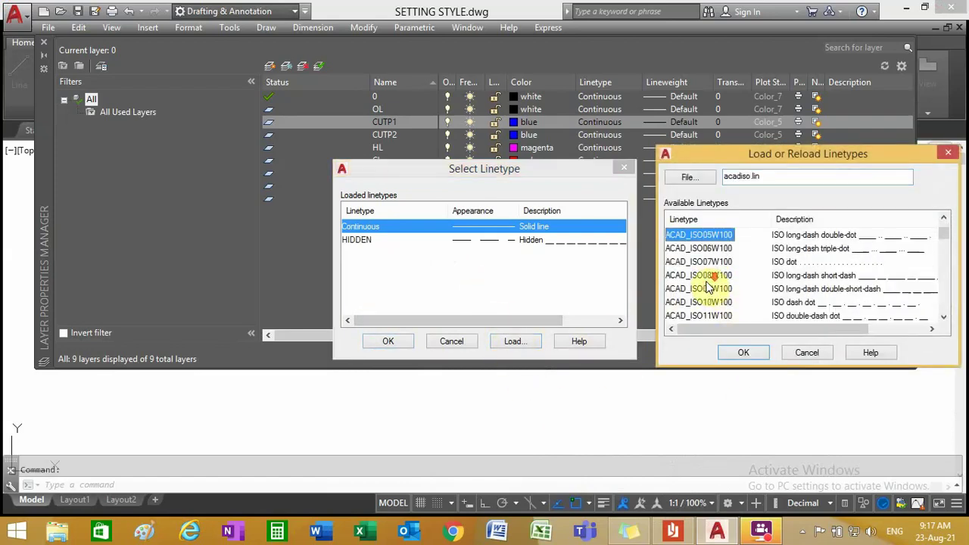
{"action": "scroll", "coordinate": [707, 287], "scroll_direction": "down", "scroll_amount": 2}
{"action": "scroll", "coordinate": [707, 289], "scroll_direction": "down", "scroll_amount": 1}
{"action": "scroll", "coordinate": [707, 290], "scroll_direction": "down", "scroll_amount": 1}
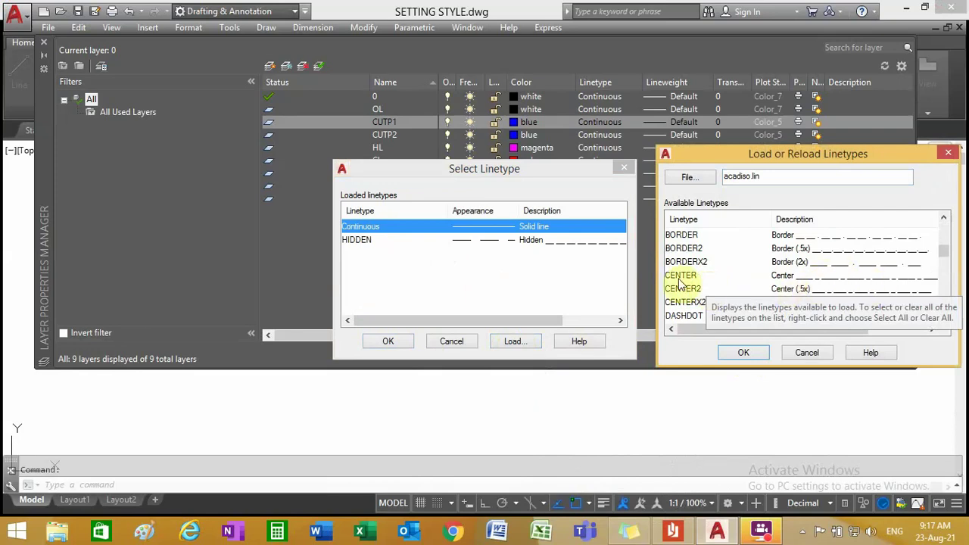
{"action": "scroll", "coordinate": [711, 284], "scroll_direction": "down", "scroll_amount": 1}
{"action": "scroll", "coordinate": [737, 285], "scroll_direction": "down", "scroll_amount": 1}
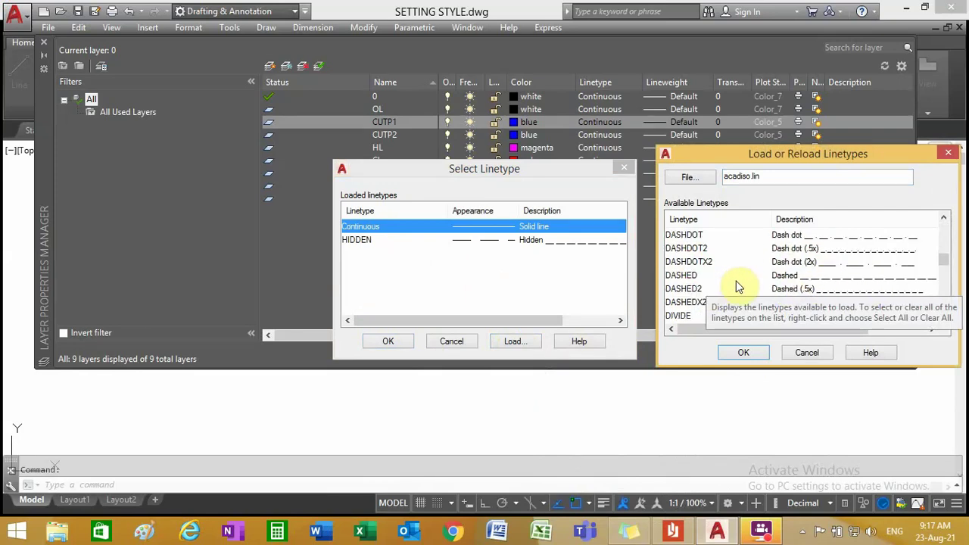
{"action": "scroll", "coordinate": [738, 285], "scroll_direction": "down", "scroll_amount": 1}
{"action": "scroll", "coordinate": [846, 270], "scroll_direction": "down", "scroll_amount": 1}
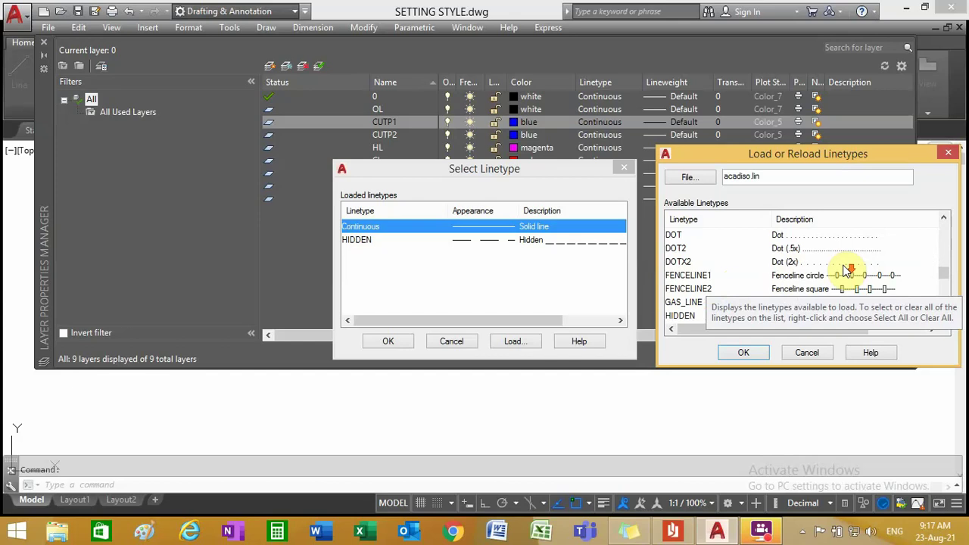
{"action": "scroll", "coordinate": [846, 270], "scroll_direction": "down", "scroll_amount": 1}
{"action": "scroll", "coordinate": [845, 271], "scroll_direction": "down", "scroll_amount": 2}
{"action": "scroll", "coordinate": [846, 270], "scroll_direction": "down", "scroll_amount": 1}
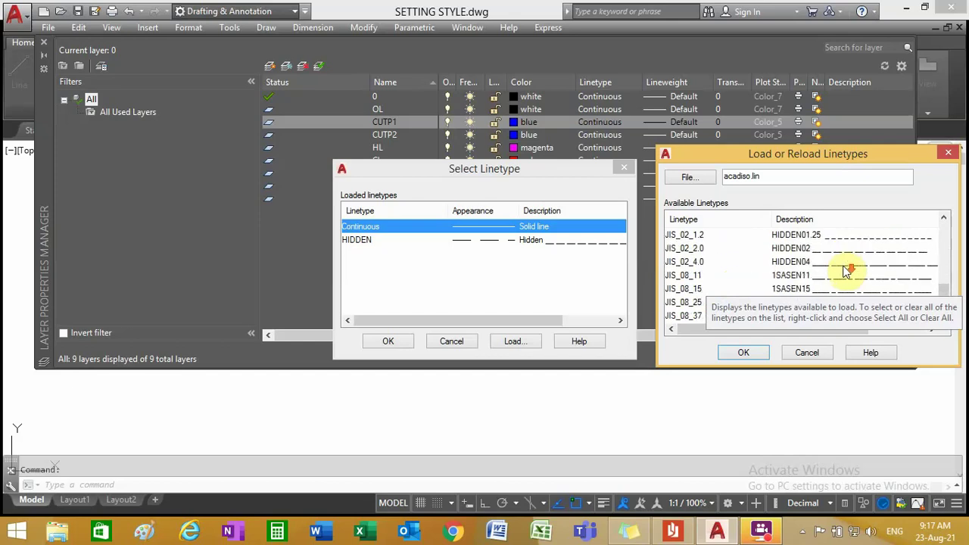
{"action": "scroll", "coordinate": [845, 270], "scroll_direction": "down", "scroll_amount": 2}
{"action": "scroll", "coordinate": [845, 271], "scroll_direction": "down", "scroll_amount": 1}
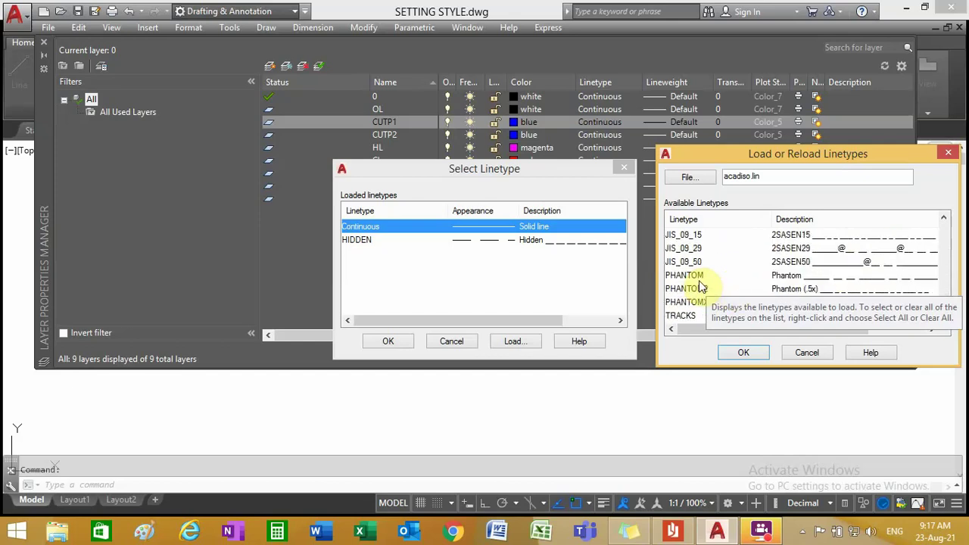
{"action": "left_click", "coordinate": [699, 279]}
- Load PHANTOM, then assign HIDDEN to layer CUTP1 and PHANTOM to layer CUTP2
{"action": "left_click", "coordinate": [731, 356]}
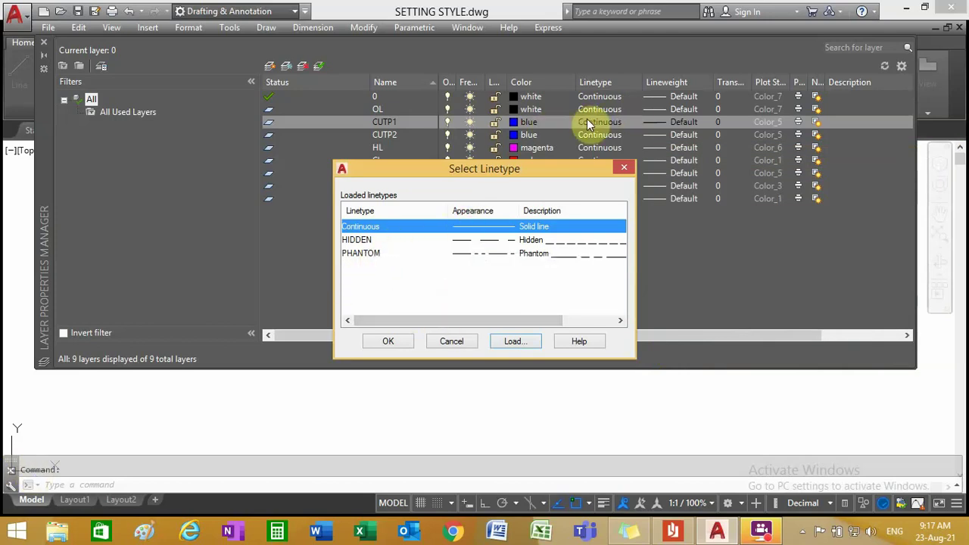
{"action": "left_click", "coordinate": [359, 241]}
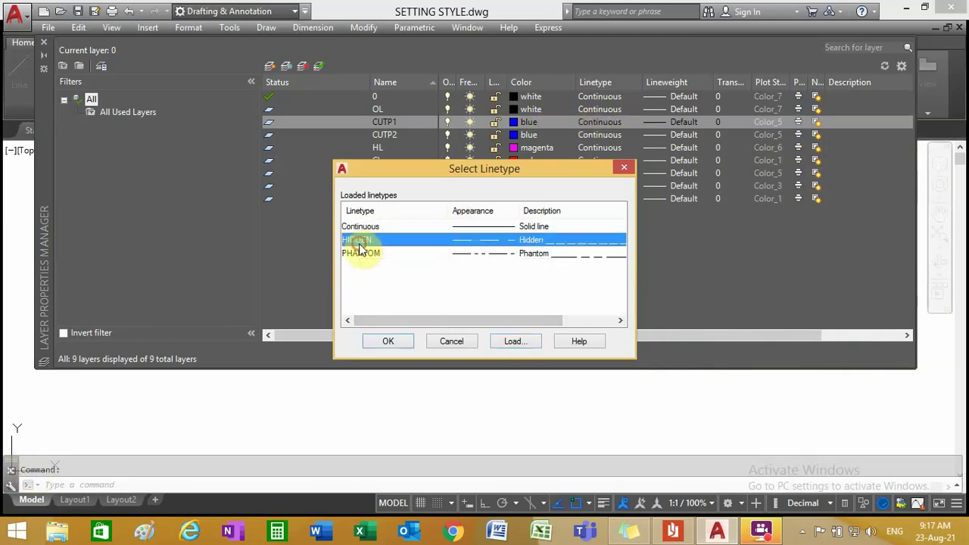
{"action": "left_click", "coordinate": [394, 342]}
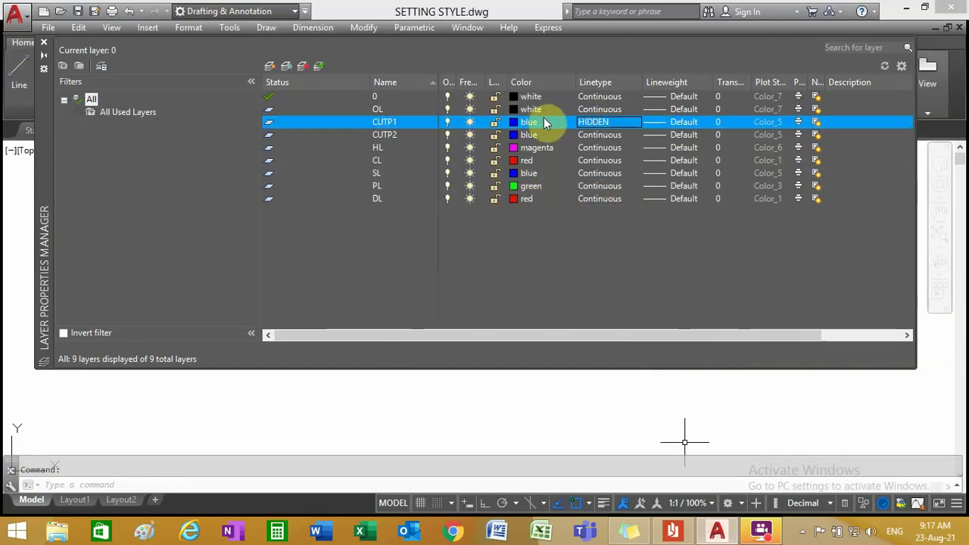
{"action": "left_click", "coordinate": [584, 136]}
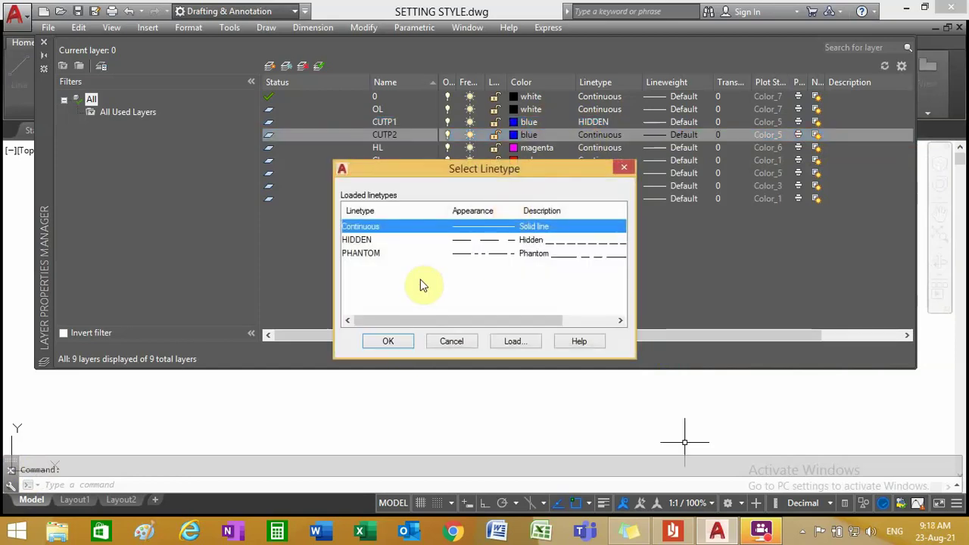
{"action": "left_click", "coordinate": [368, 257]}
{"action": "left_click", "coordinate": [384, 342]}
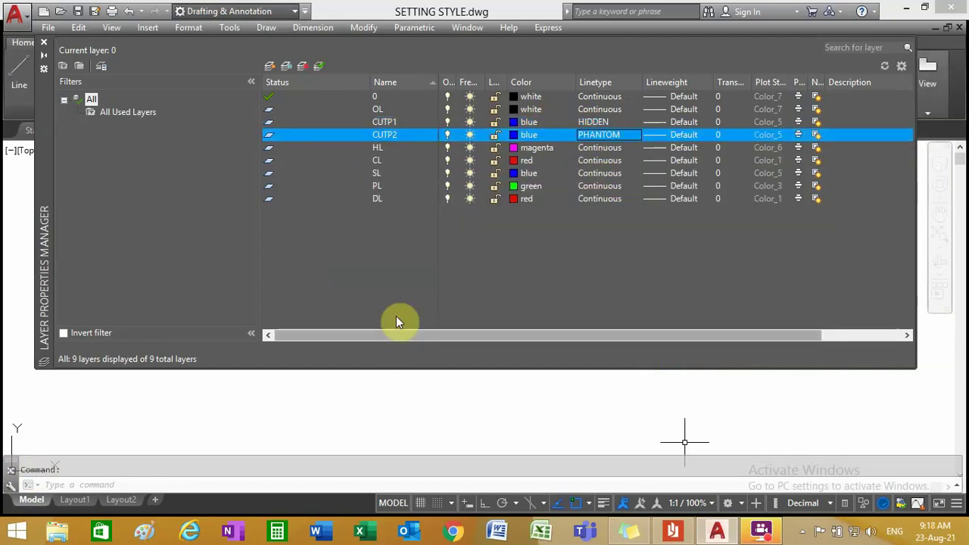
- Set layer HL's linetype to HIDDEN
{"action": "left_click", "coordinate": [597, 149]}
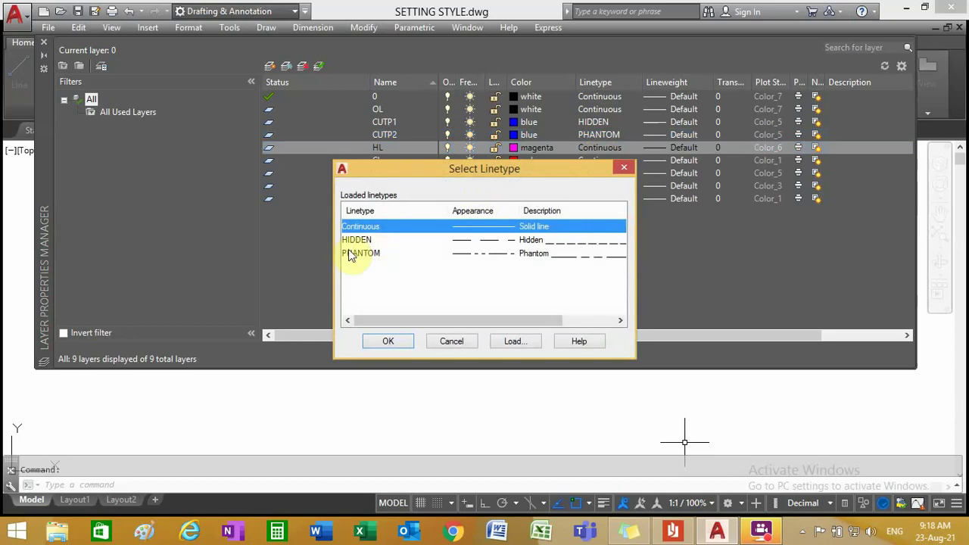
{"action": "left_click", "coordinate": [353, 240]}
{"action": "left_click", "coordinate": [386, 341]}
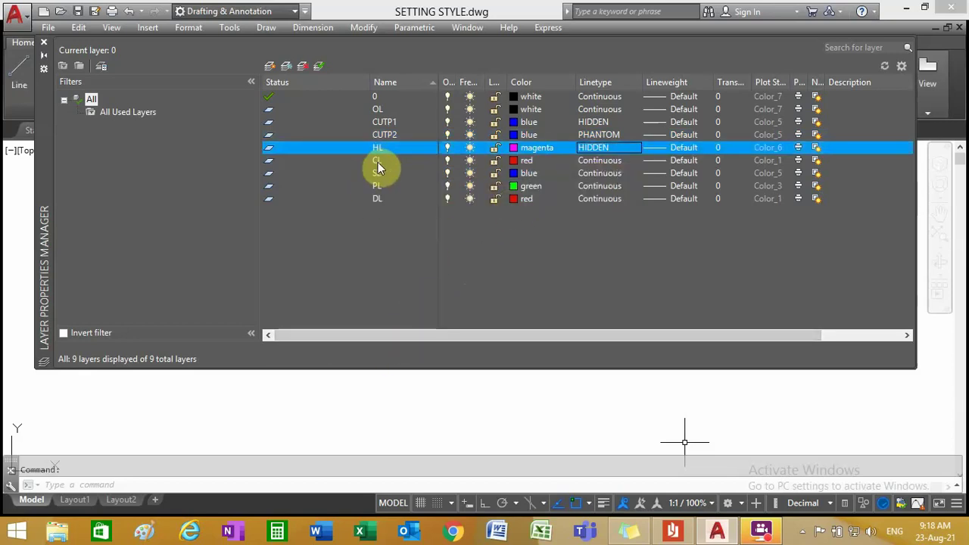
{"action": "left_click", "coordinate": [585, 162]}
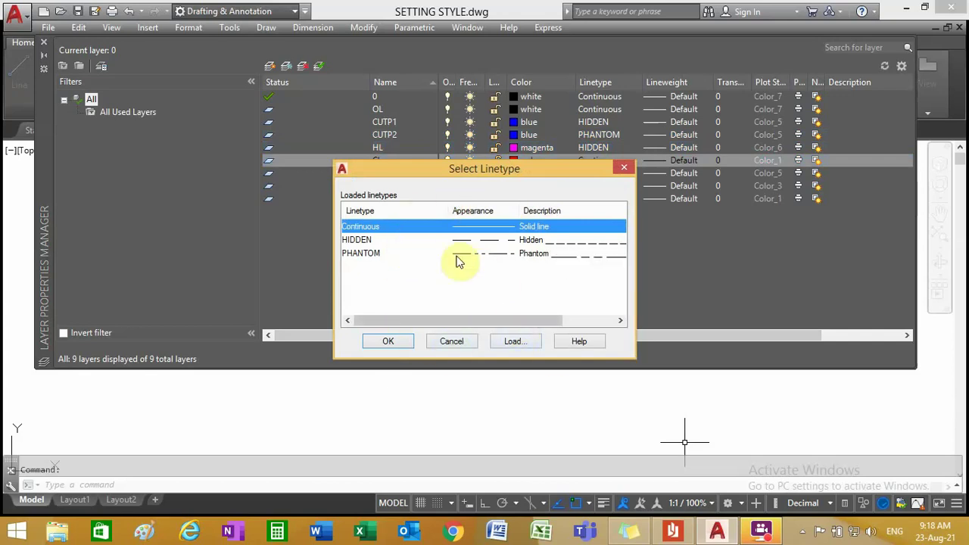
- Load CENTER from acadiso.lin and assign it as the CL layer's linetype
{"action": "left_click", "coordinate": [516, 341]}
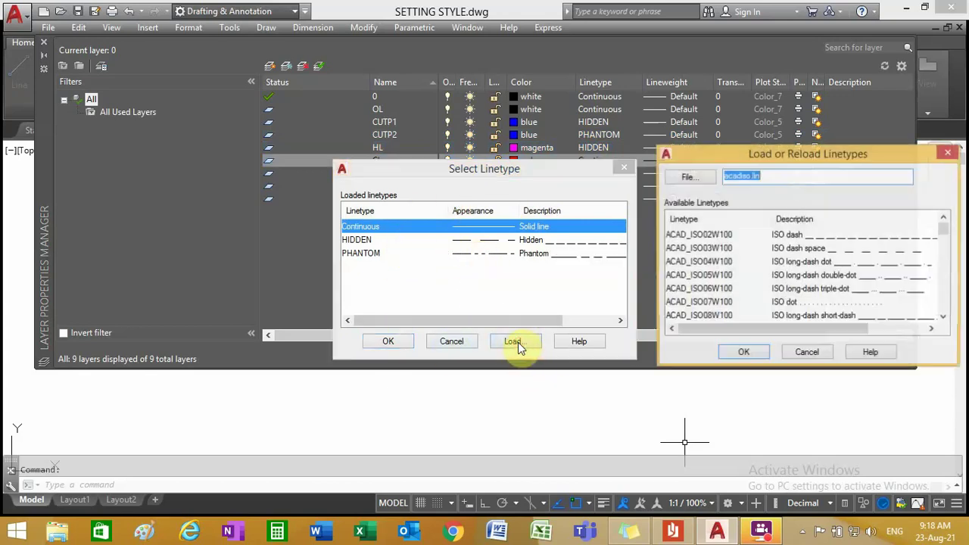
{"action": "left_click", "coordinate": [690, 263]}
{"action": "key", "text": "c"}
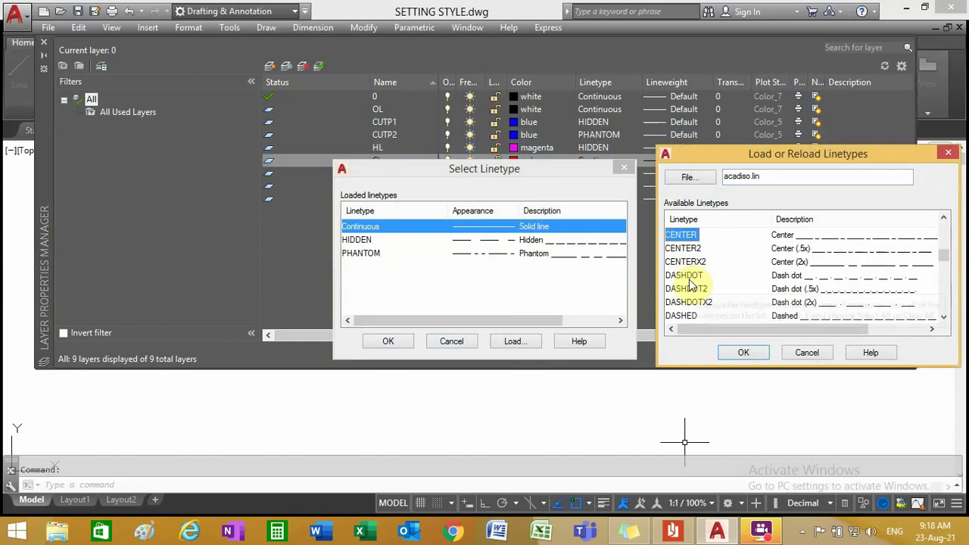
{"action": "left_click", "coordinate": [734, 354]}
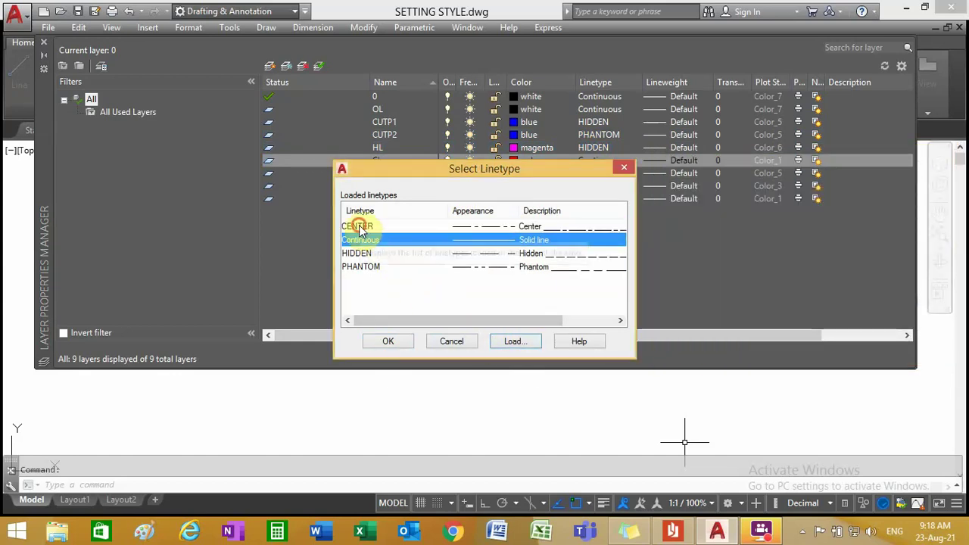
{"action": "left_click", "coordinate": [361, 228]}
{"action": "left_click", "coordinate": [399, 345]}
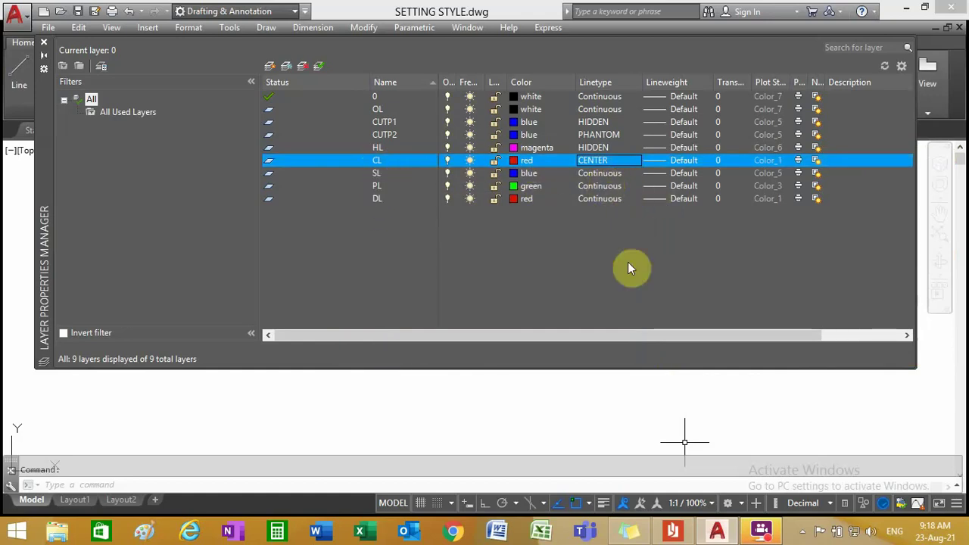
{"action": "left_click", "coordinate": [559, 236]}
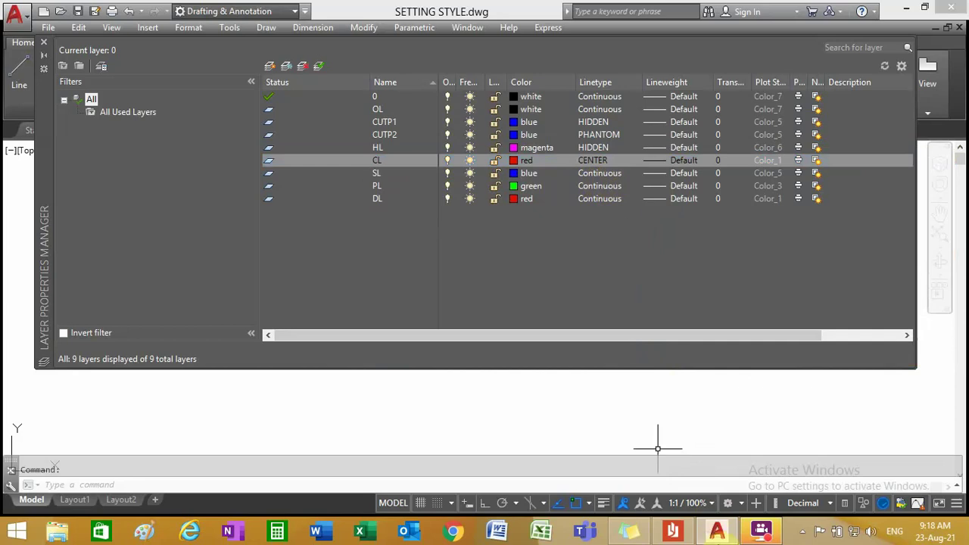
- Glance at the PDF chart, then keep layer SL's linetype as Continuous
{"action": "left_click", "coordinate": [672, 531]}
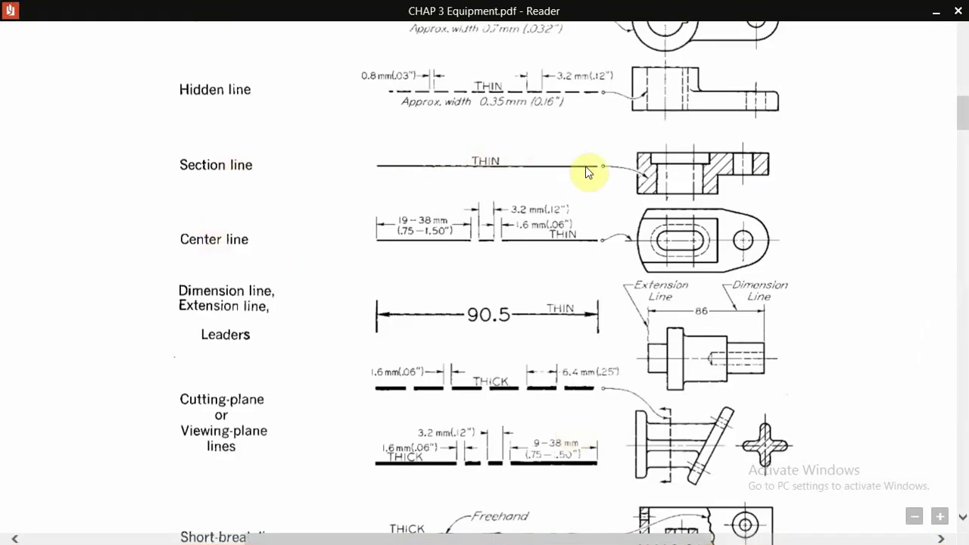
{"action": "left_click", "coordinate": [936, 11]}
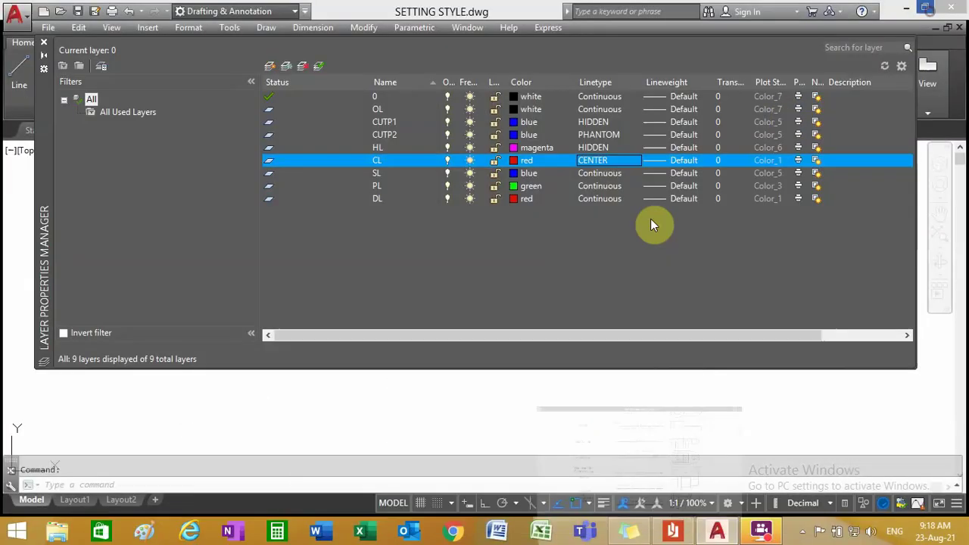
{"action": "left_click", "coordinate": [597, 176]}
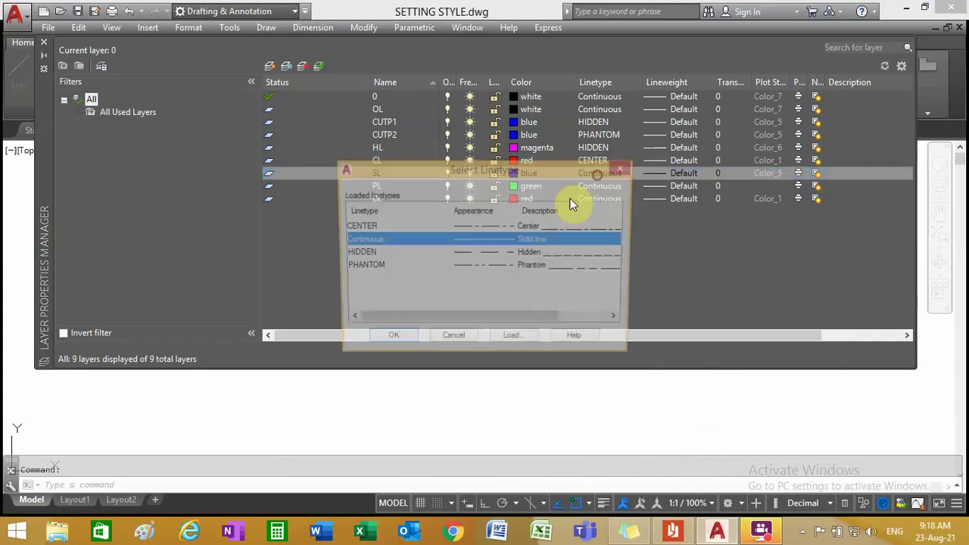
{"action": "left_click", "coordinate": [469, 345]}
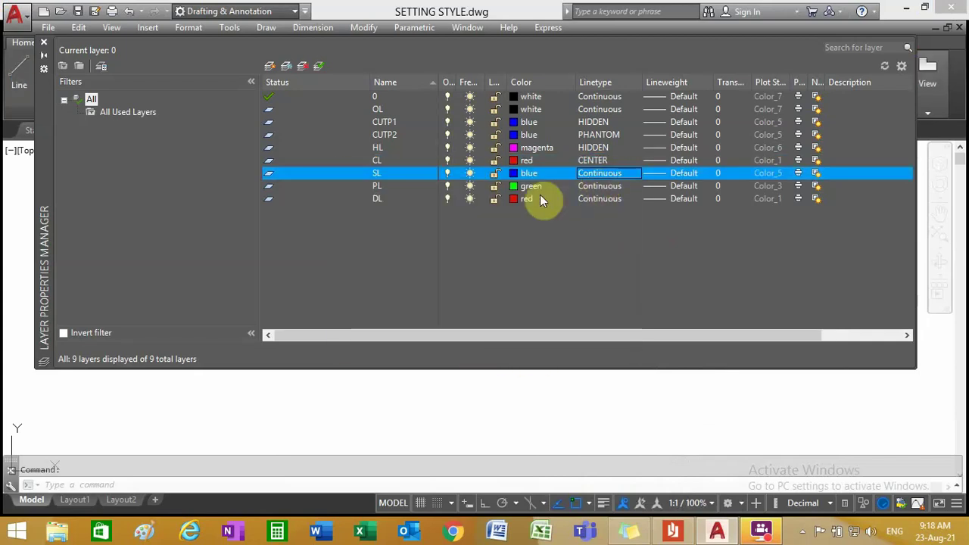
- Set layer PL's linetype to PHANTOM and bring the PDF line-types chart back up
{"action": "left_click", "coordinate": [596, 187]}
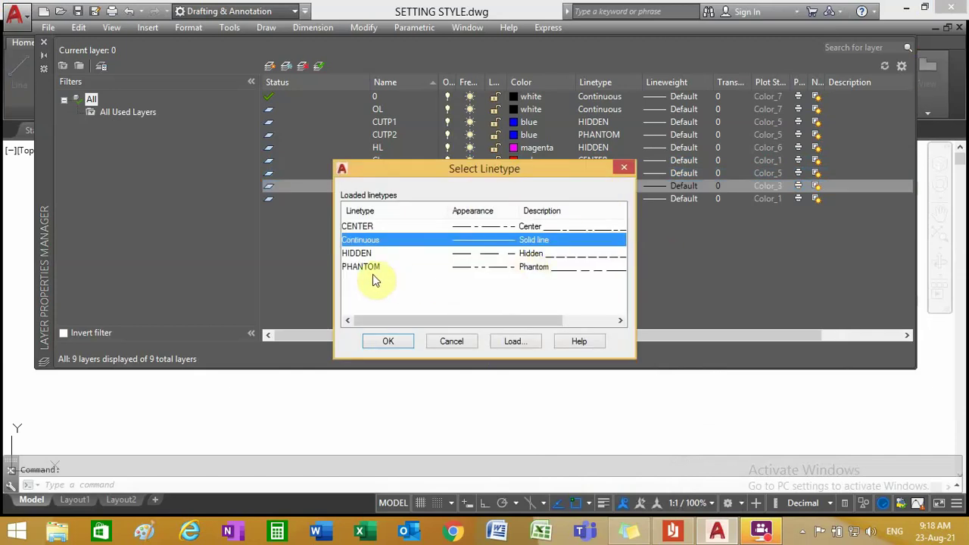
{"action": "left_click", "coordinate": [369, 267]}
{"action": "left_click", "coordinate": [392, 341]}
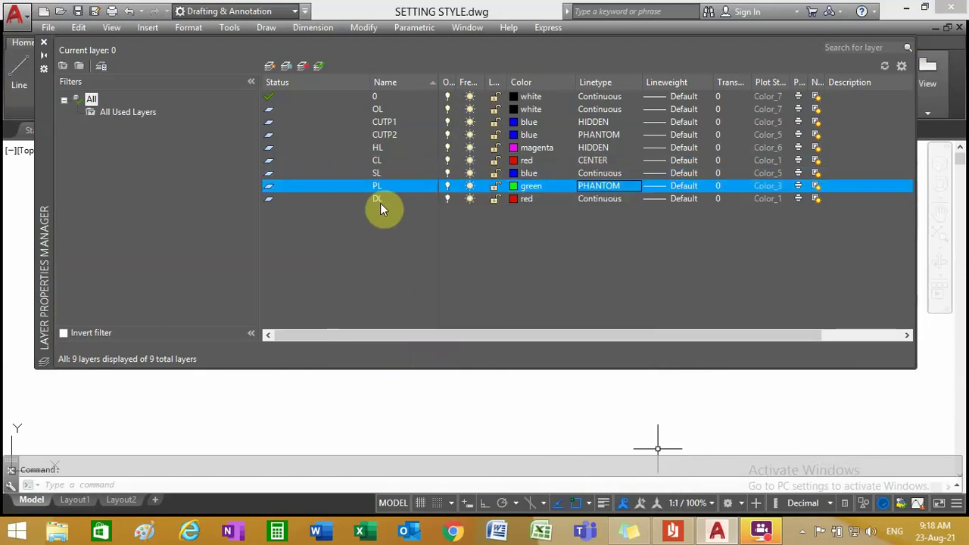
{"action": "left_click", "coordinate": [669, 534]}
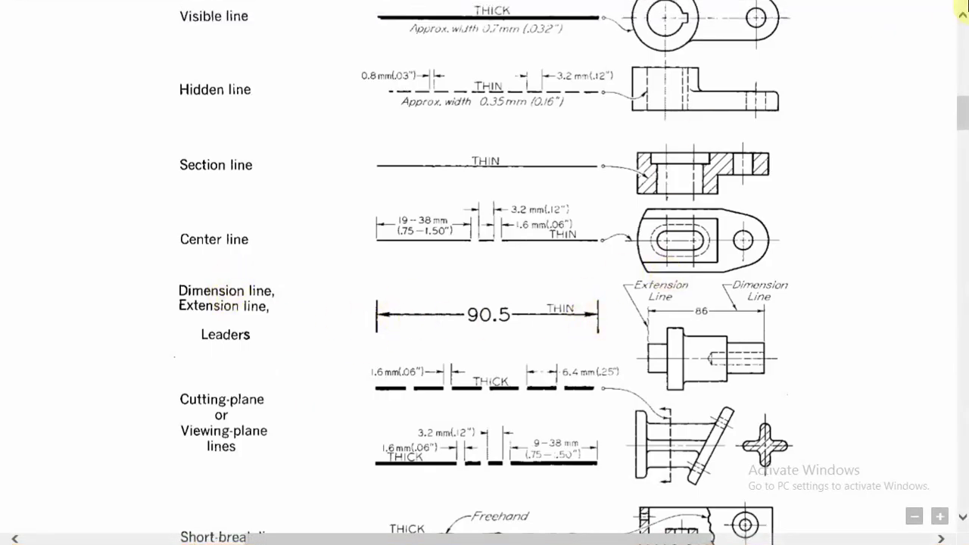
- Back in AutoCAD, open OL's Lineweight dialog and close it leaving Default unchanged
{"action": "left_click", "coordinate": [938, 9]}
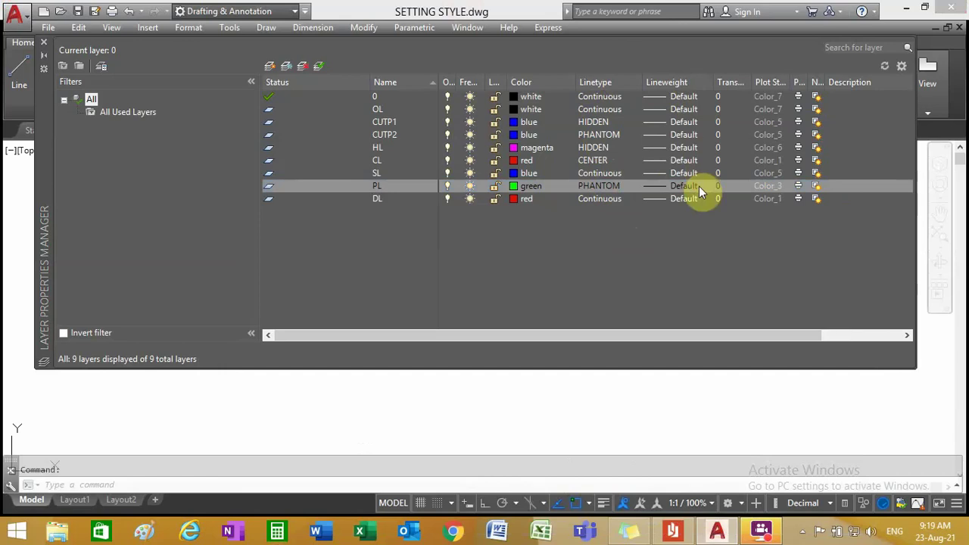
{"action": "left_click", "coordinate": [660, 109]}
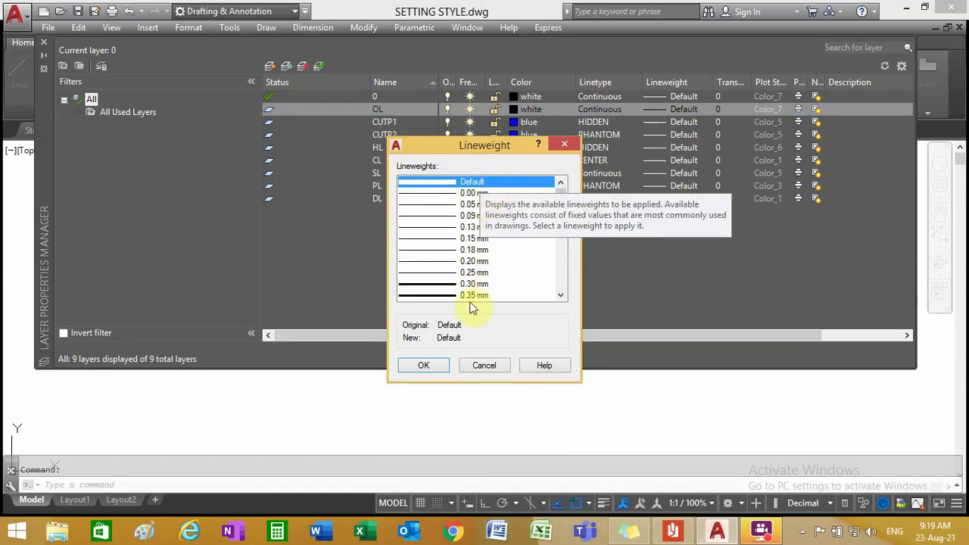
{"action": "left_click", "coordinate": [483, 365]}
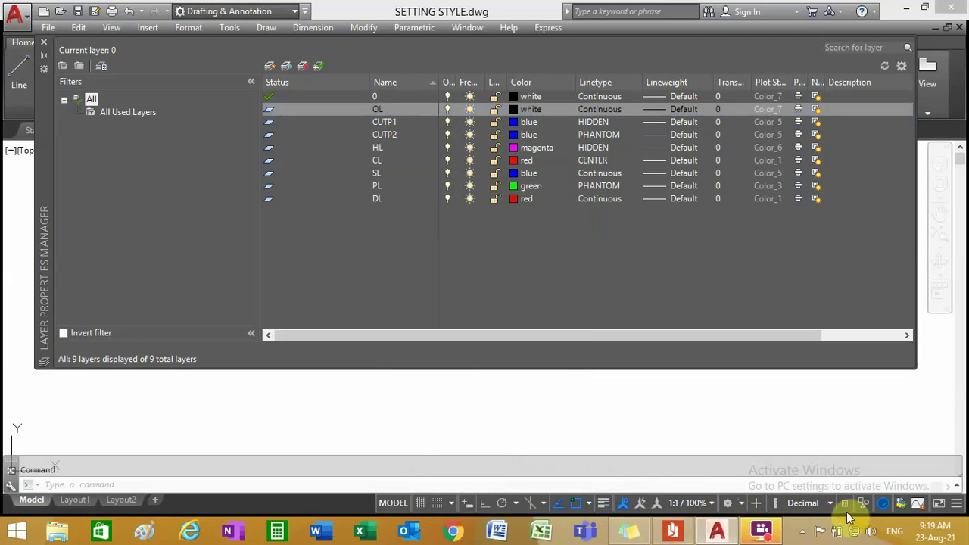
- Add the LineWeight toggle to the status bar and turn lineweight display on
{"action": "left_click", "coordinate": [956, 504]}
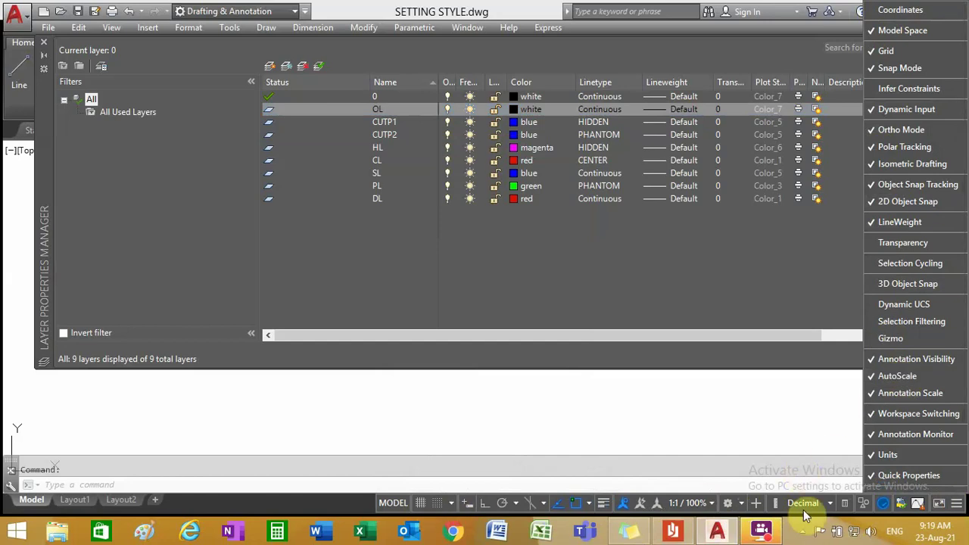
{"action": "left_click", "coordinate": [873, 224]}
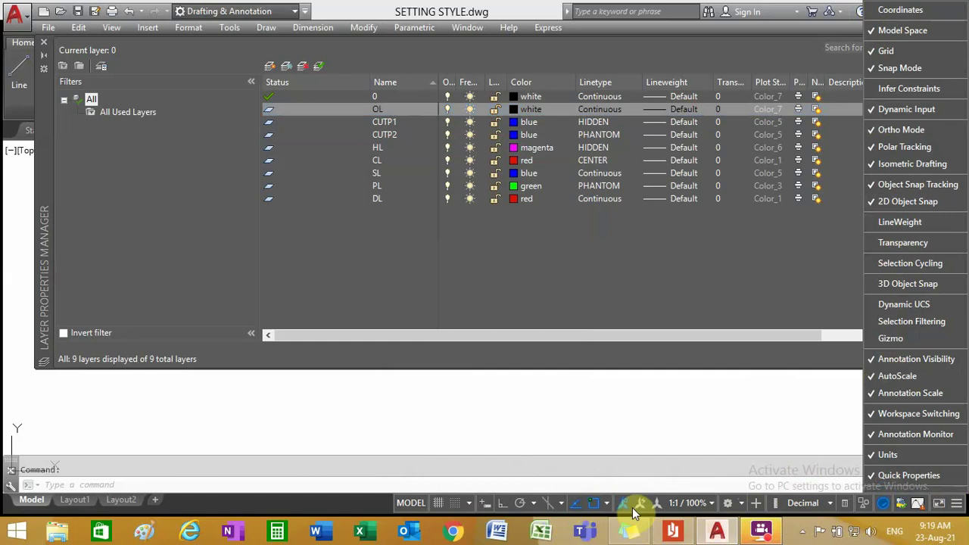
{"action": "left_click", "coordinate": [873, 219]}
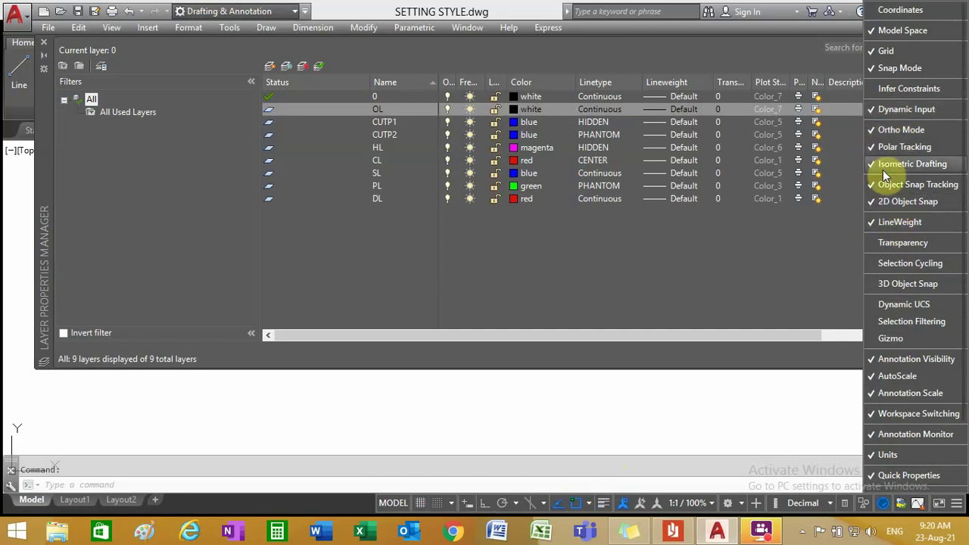
{"action": "left_click", "coordinate": [958, 510]}
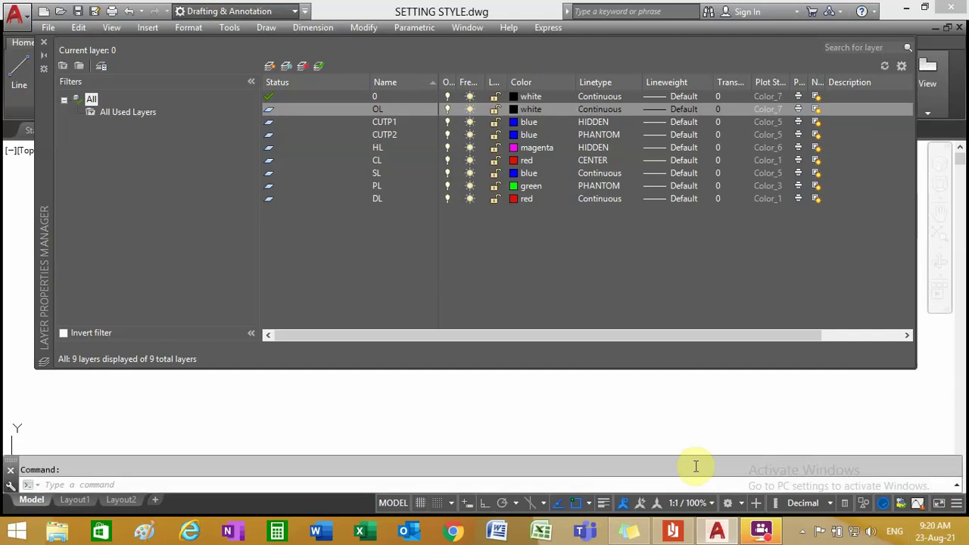
{"action": "left_click", "coordinate": [604, 505]}
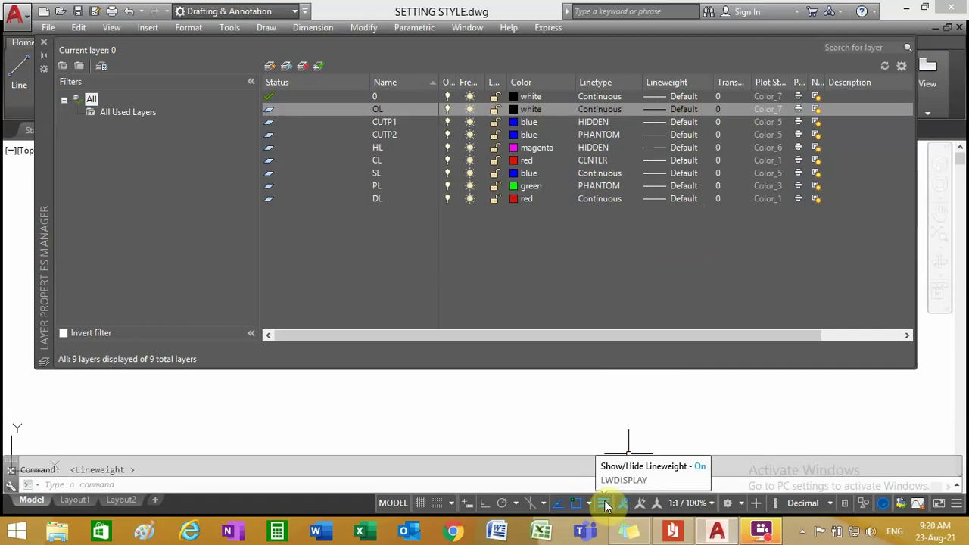
- In Lineweight Settings, keep millimetre units and set the default lineweight to 0.00 mm
{"action": "right_click", "coordinate": [606, 505]}
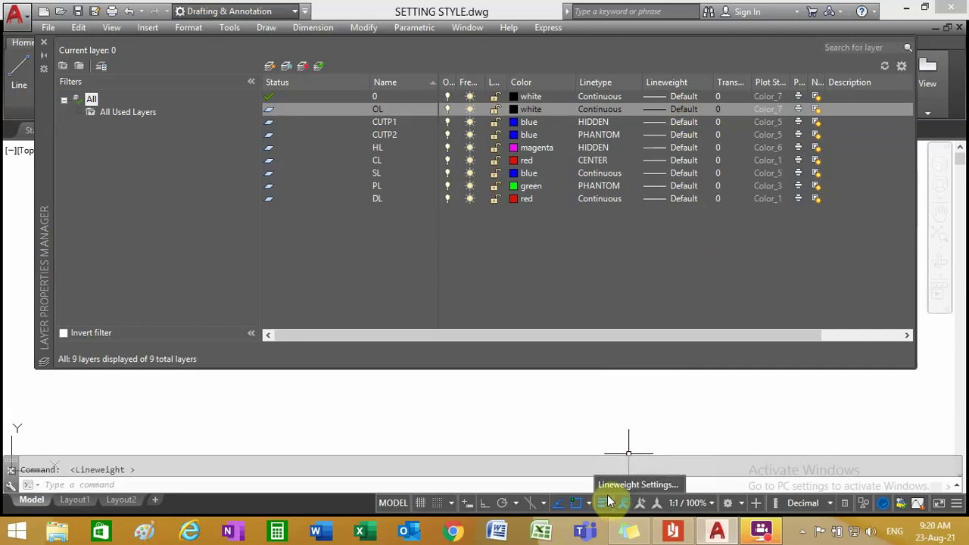
{"action": "left_click", "coordinate": [653, 487]}
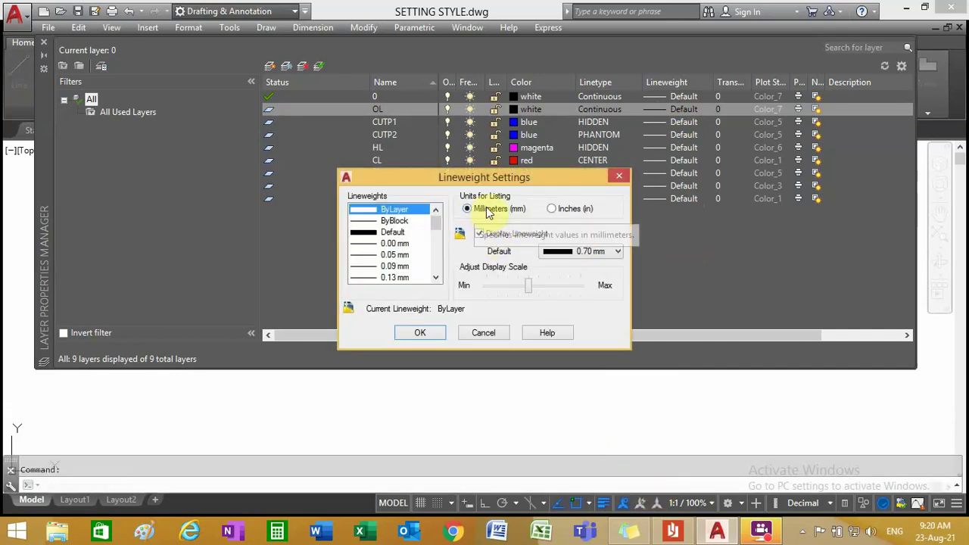
{"action": "left_click", "coordinate": [557, 208]}
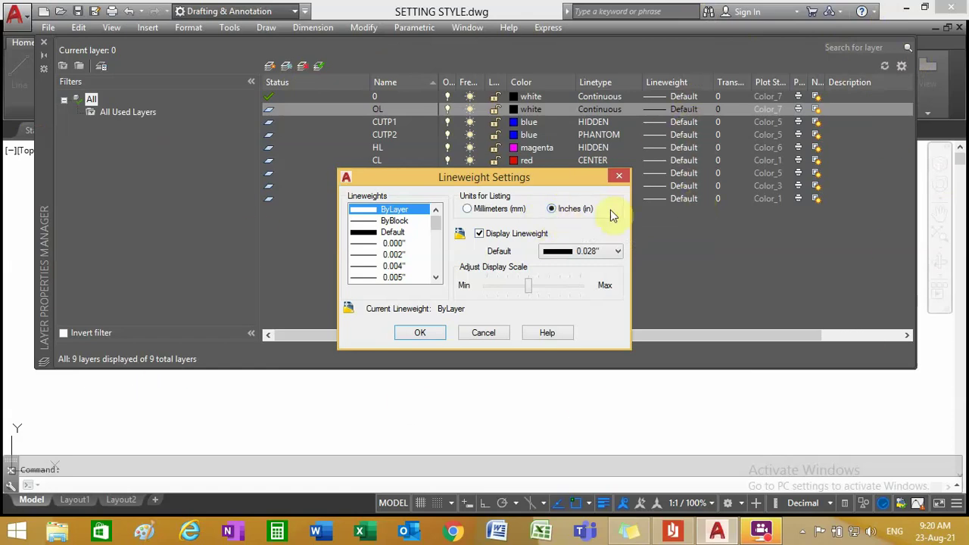
{"action": "left_click", "coordinate": [469, 209]}
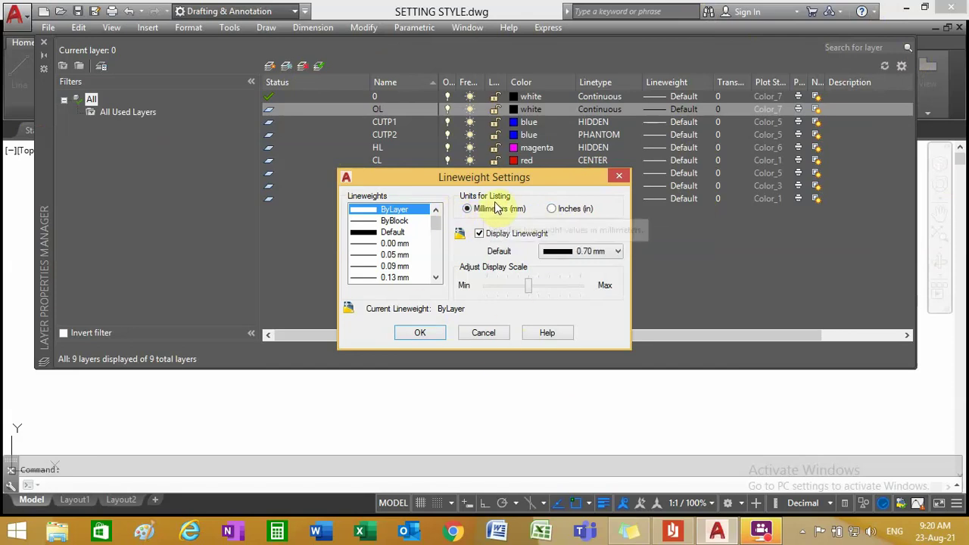
{"action": "left_click", "coordinate": [613, 253]}
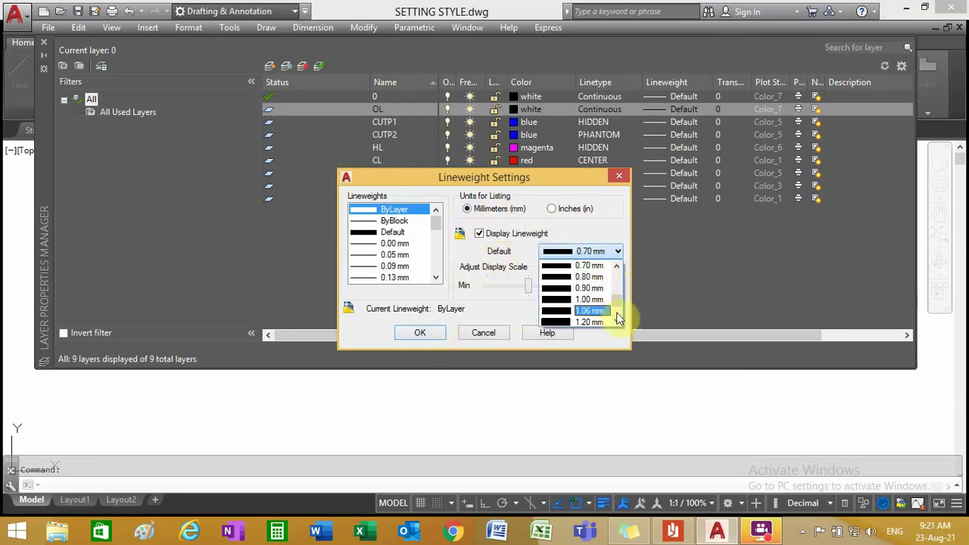
{"action": "left_click_drag", "start_coordinate": [620, 307], "coordinate": [620, 276]}
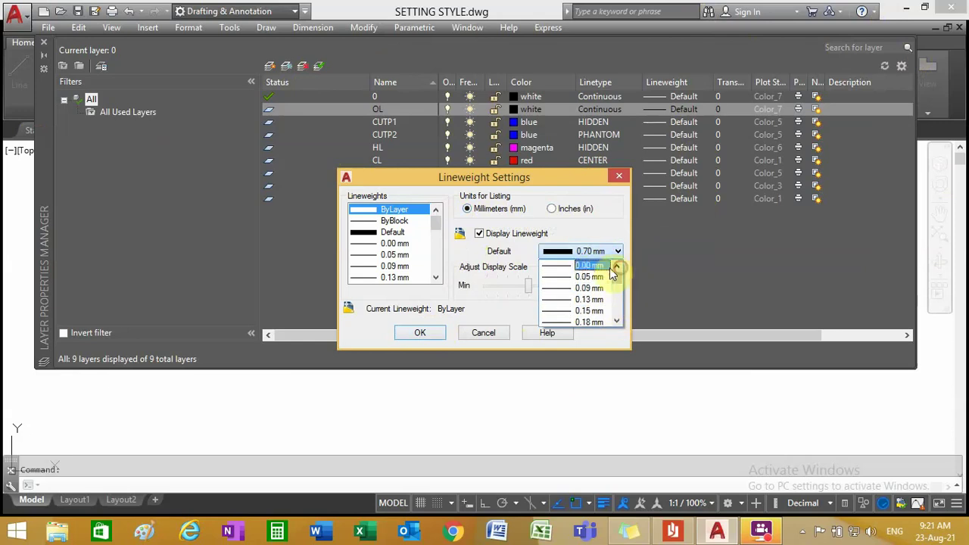
{"action": "left_click", "coordinate": [597, 266]}
{"action": "left_click", "coordinate": [415, 337]}
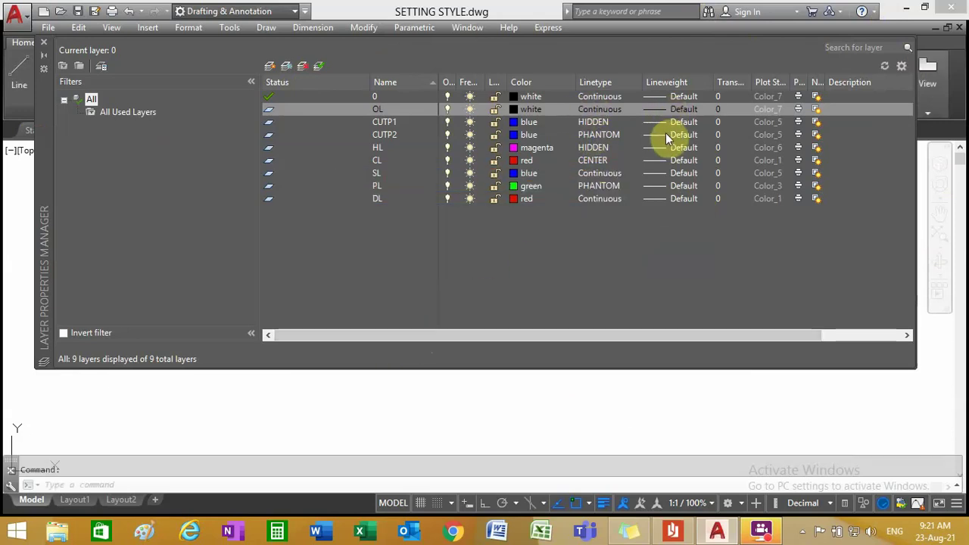
{"action": "left_click", "coordinate": [661, 94]}
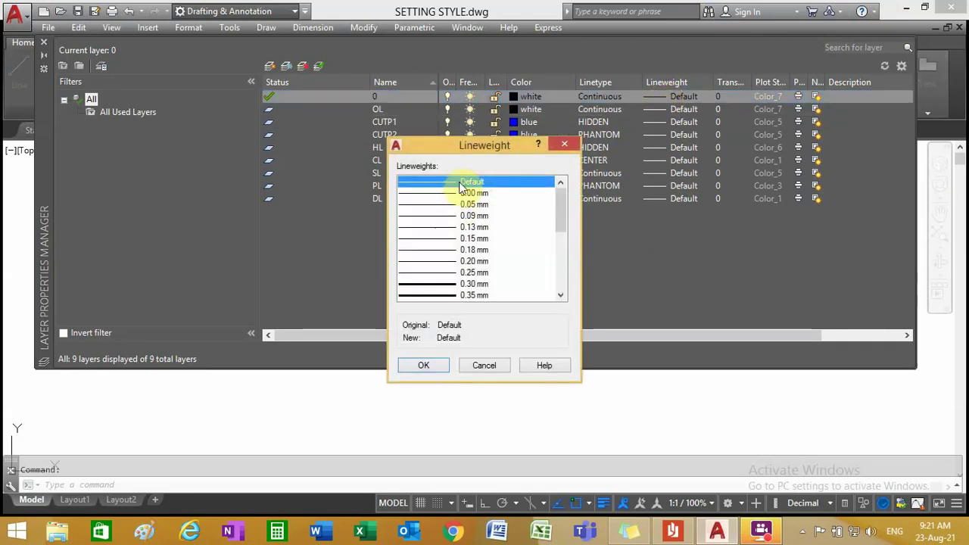
{"action": "left_click", "coordinate": [426, 367]}
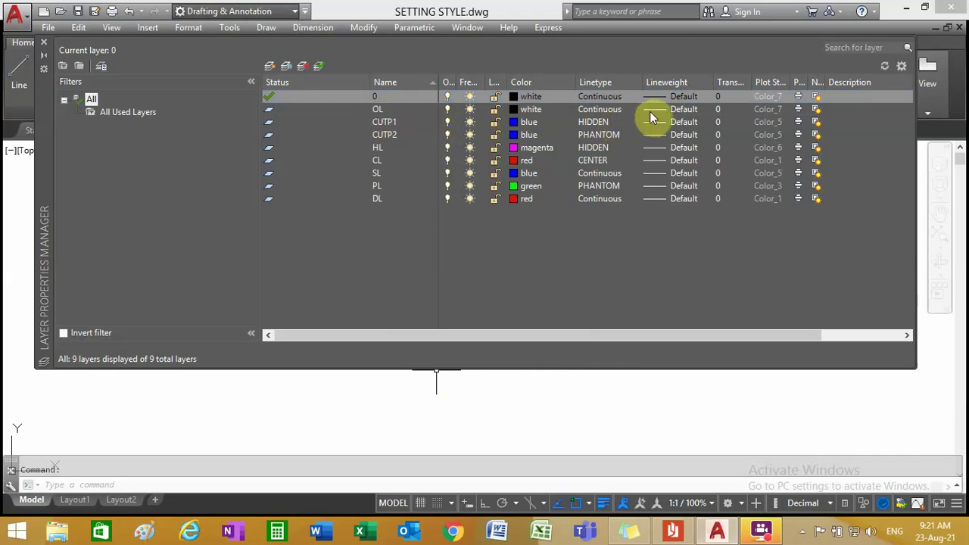
{"action": "left_click", "coordinate": [672, 531]}
{"action": "scroll", "coordinate": [512, 302], "scroll_direction": "up", "scroll_amount": 2}
{"action": "scroll", "coordinate": [511, 318], "scroll_direction": "up", "scroll_amount": 2}
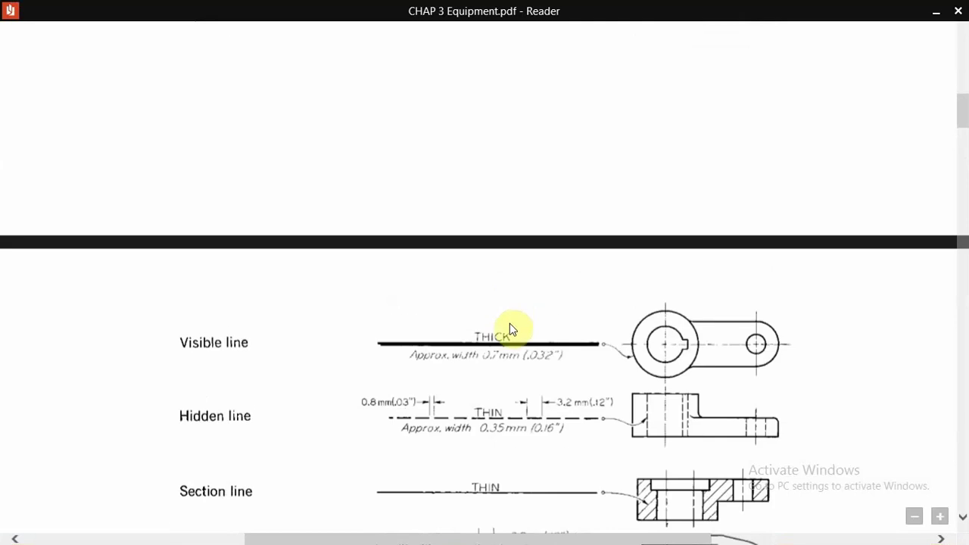
{"action": "scroll", "coordinate": [497, 364], "scroll_direction": "down", "scroll_amount": 1}
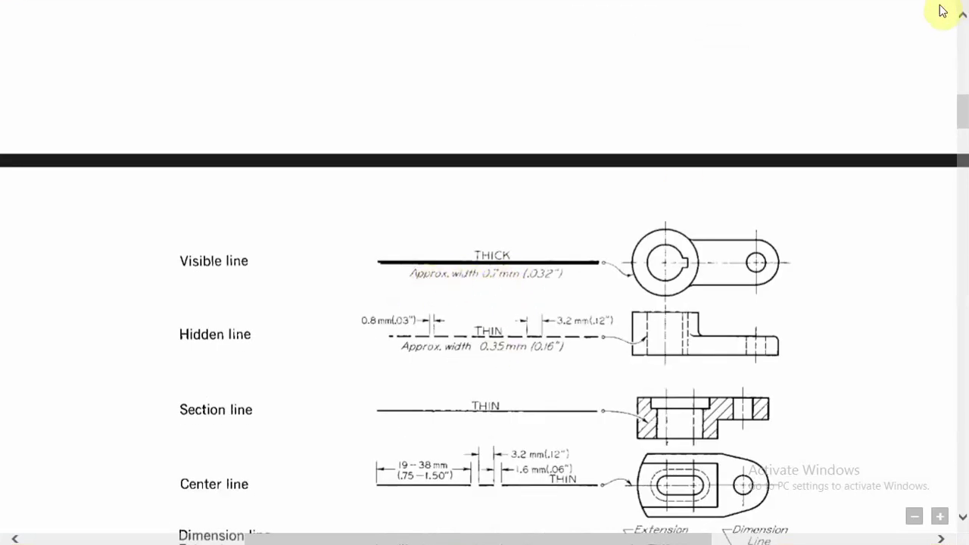
{"action": "left_click", "coordinate": [950, 7]}
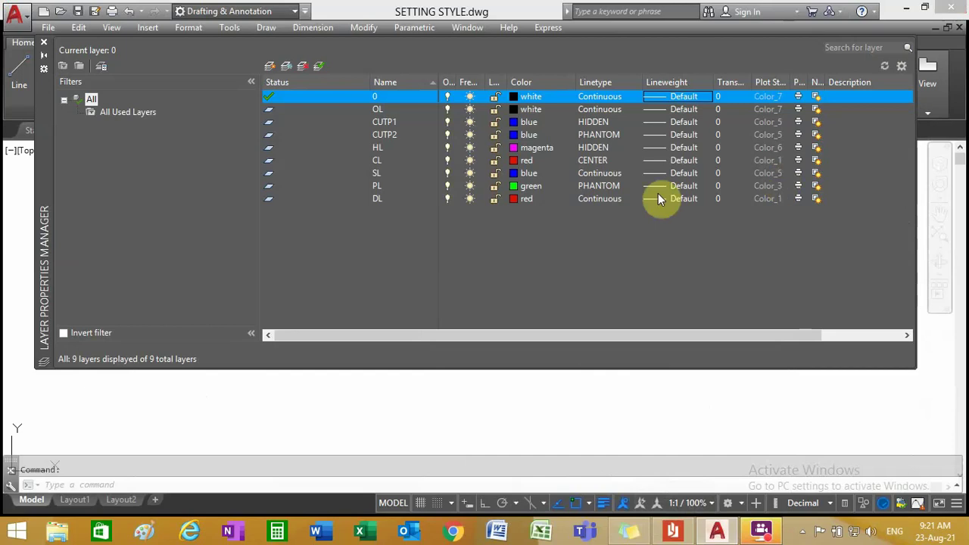
{"action": "left_click", "coordinate": [651, 96]}
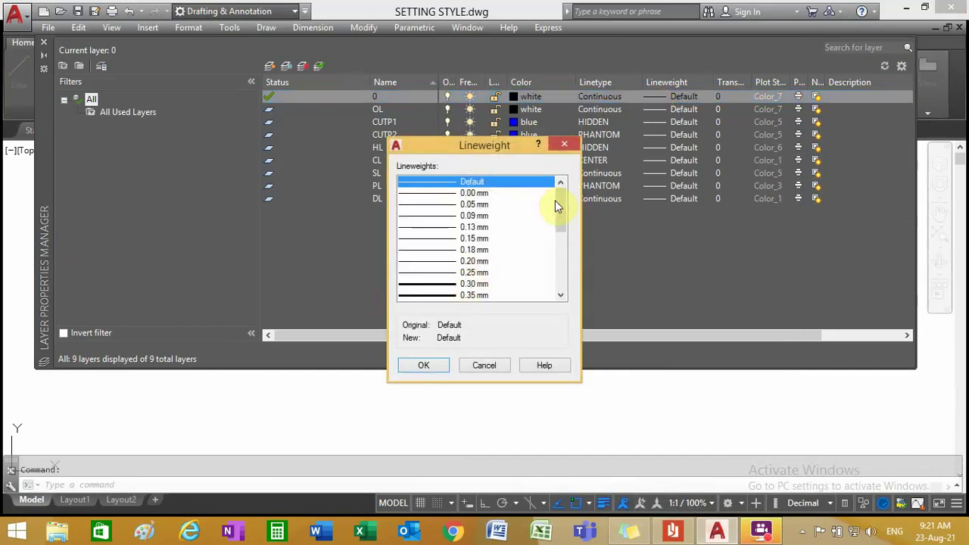
{"action": "left_click_drag", "start_coordinate": [557, 205], "coordinate": [558, 220]}
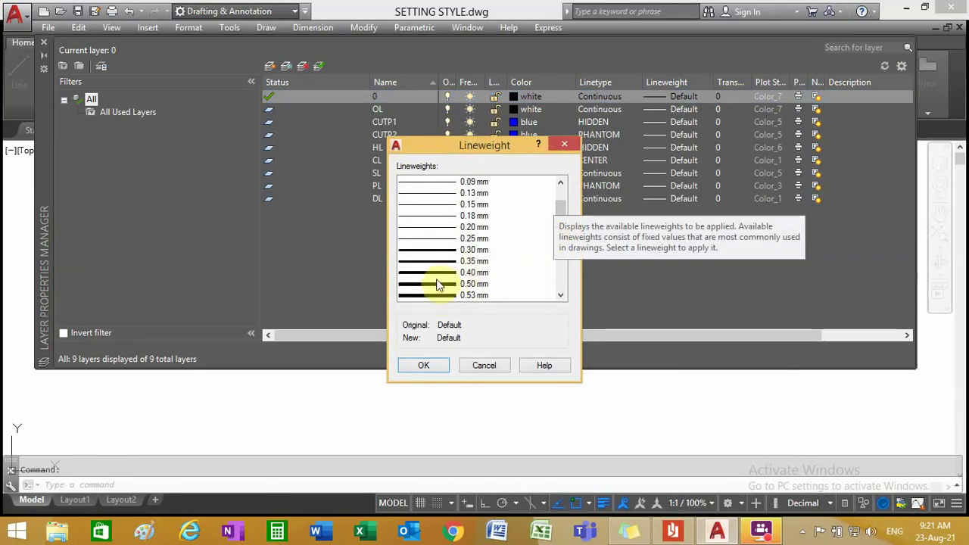
{"action": "left_click", "coordinate": [439, 294]}
{"action": "scroll", "coordinate": [437, 292], "scroll_direction": "down", "scroll_amount": 1}
{"action": "scroll", "coordinate": [435, 283], "scroll_direction": "down", "scroll_amount": 2}
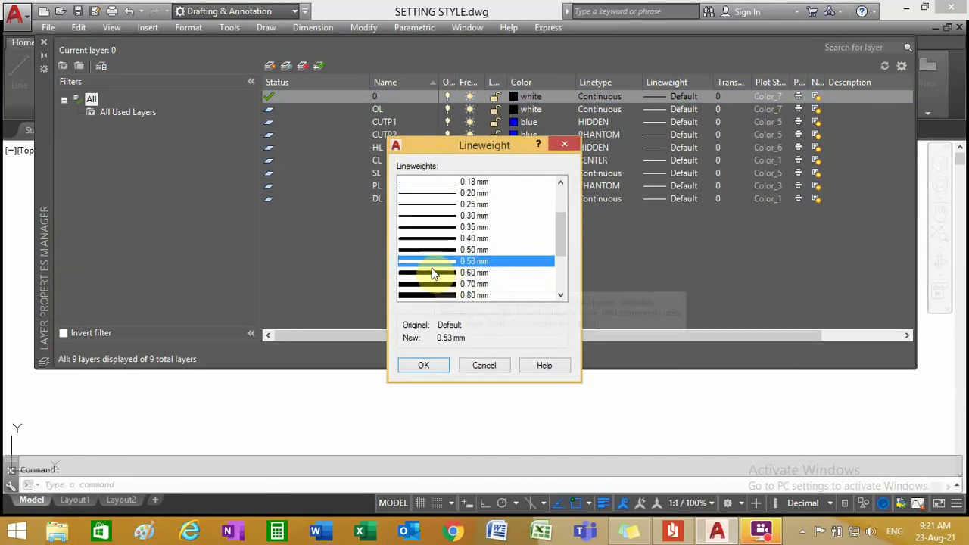
{"action": "left_click", "coordinate": [429, 273]}
{"action": "left_click", "coordinate": [425, 366]}
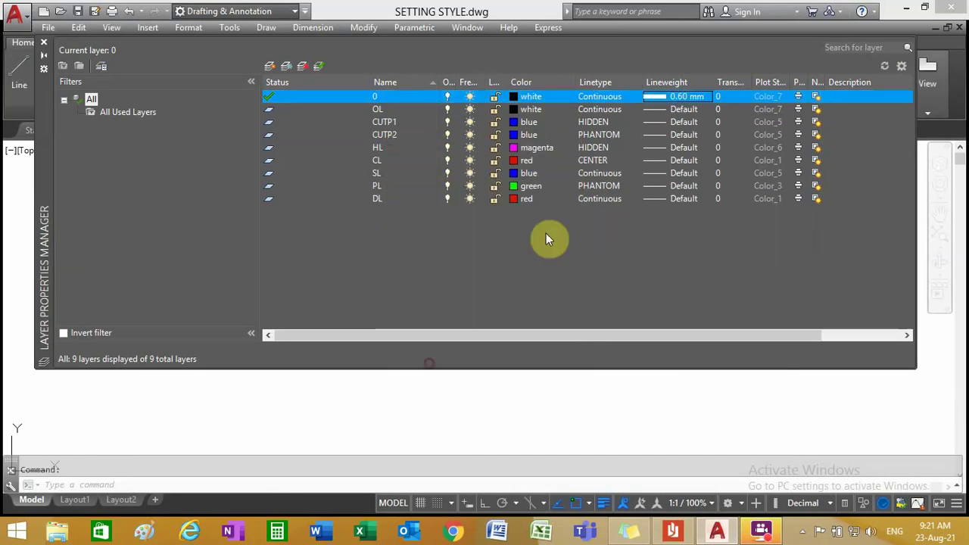
{"action": "left_click", "coordinate": [655, 97]}
{"action": "left_click", "coordinate": [434, 274]}
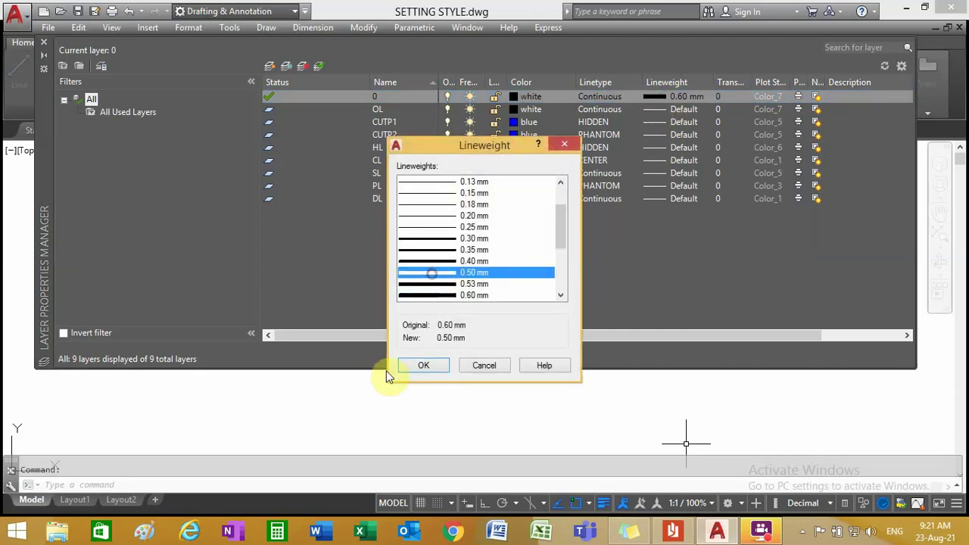
{"action": "left_click", "coordinate": [423, 365]}
{"action": "left_click", "coordinate": [655, 100]}
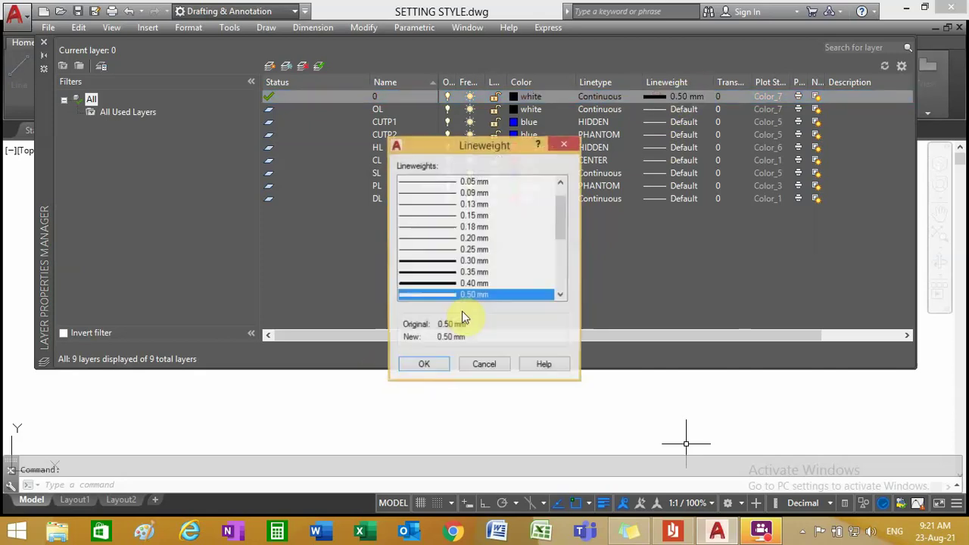
{"action": "left_click", "coordinate": [565, 215]}
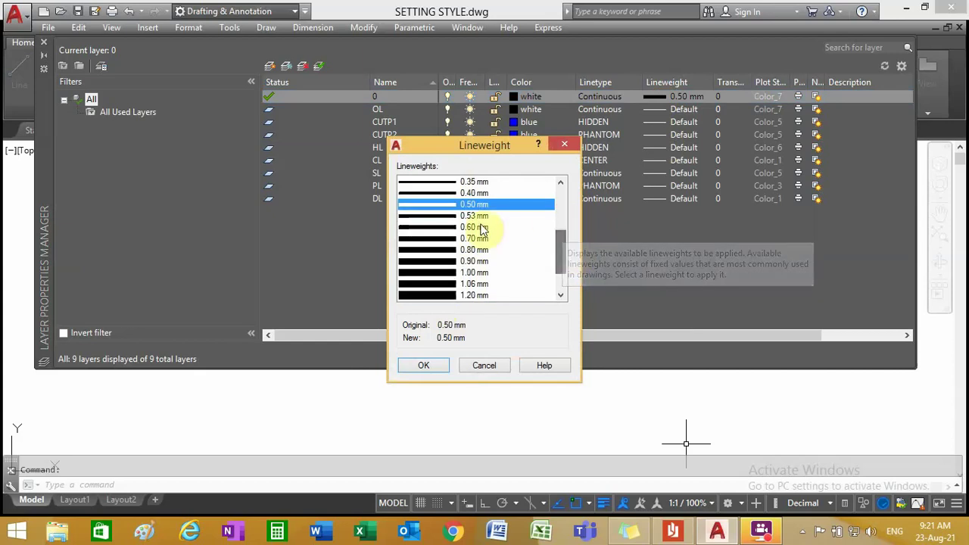
{"action": "left_click", "coordinate": [446, 238]}
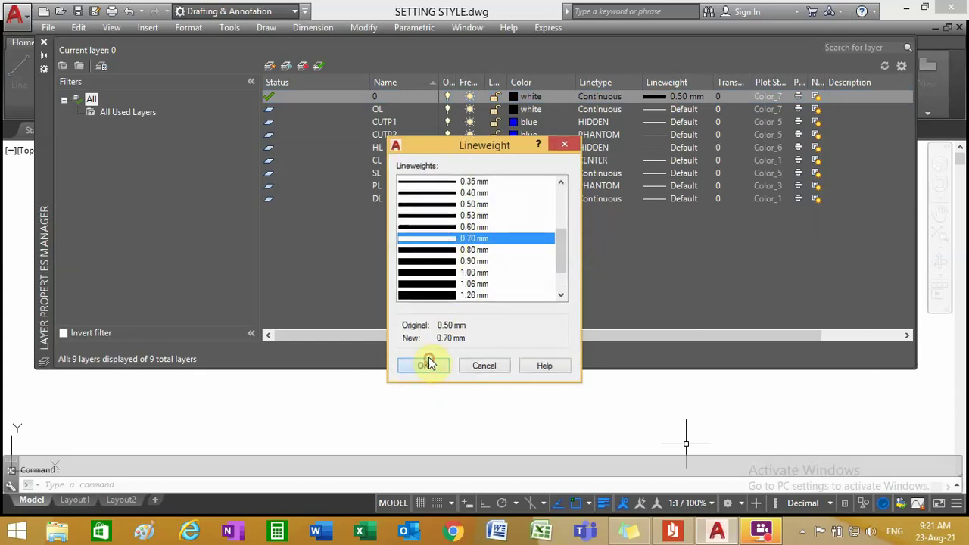
{"action": "left_click", "coordinate": [424, 365]}
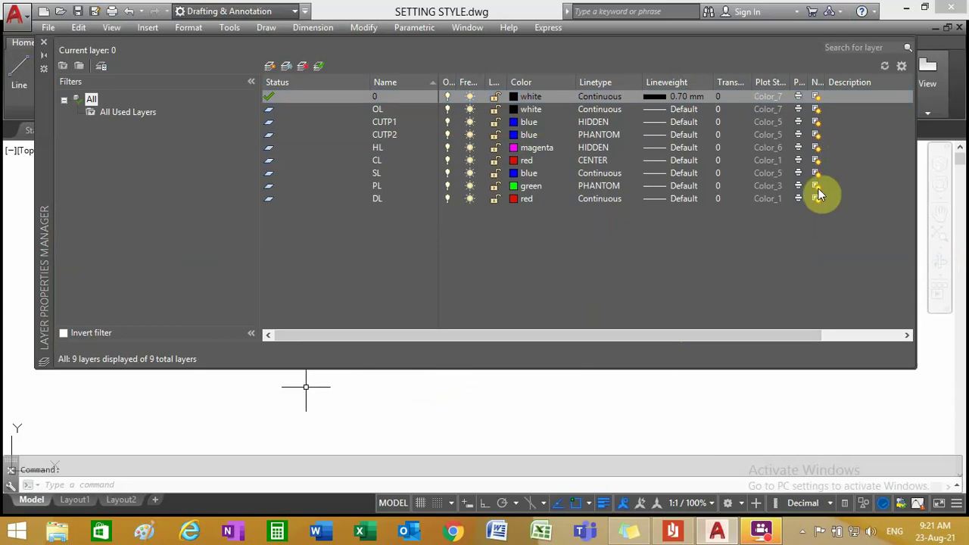
{"action": "right_click", "coordinate": [662, 97]}
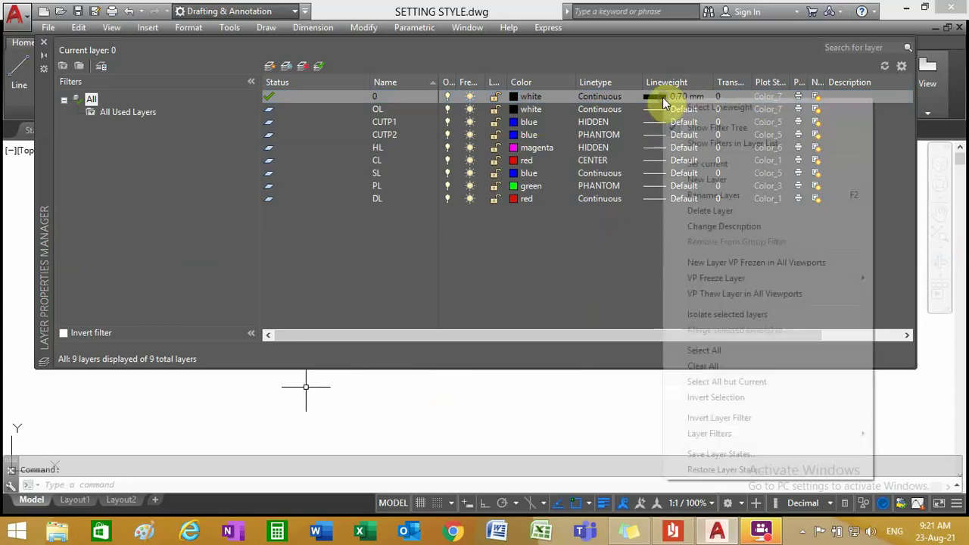
{"action": "left_click", "coordinate": [649, 92]}
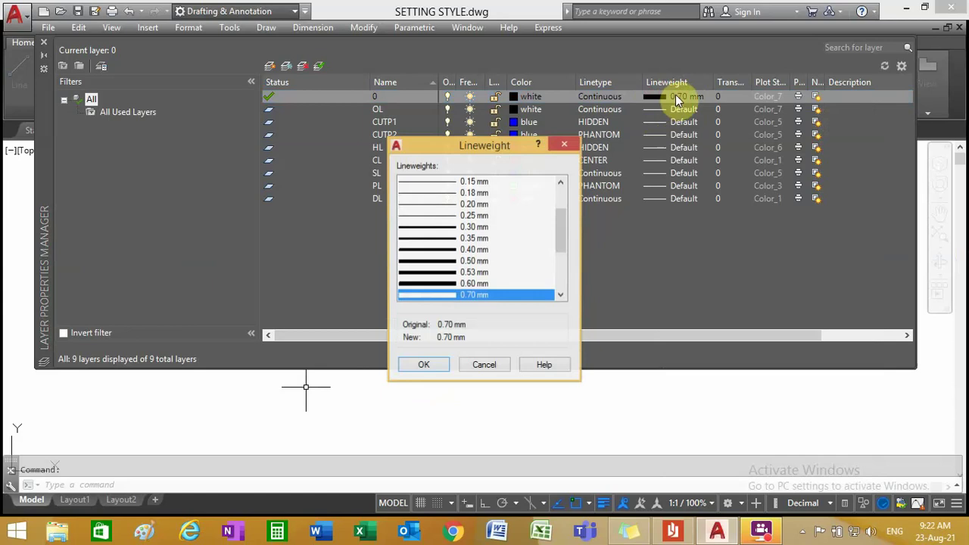
{"action": "left_click_drag", "start_coordinate": [557, 234], "coordinate": [563, 176]}
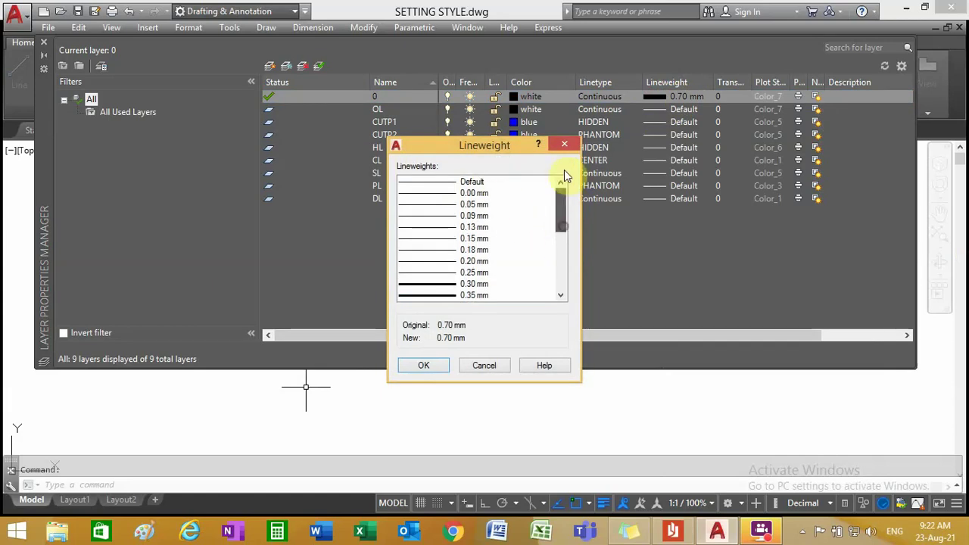
{"action": "left_click", "coordinate": [471, 184]}
{"action": "left_click", "coordinate": [439, 369]}
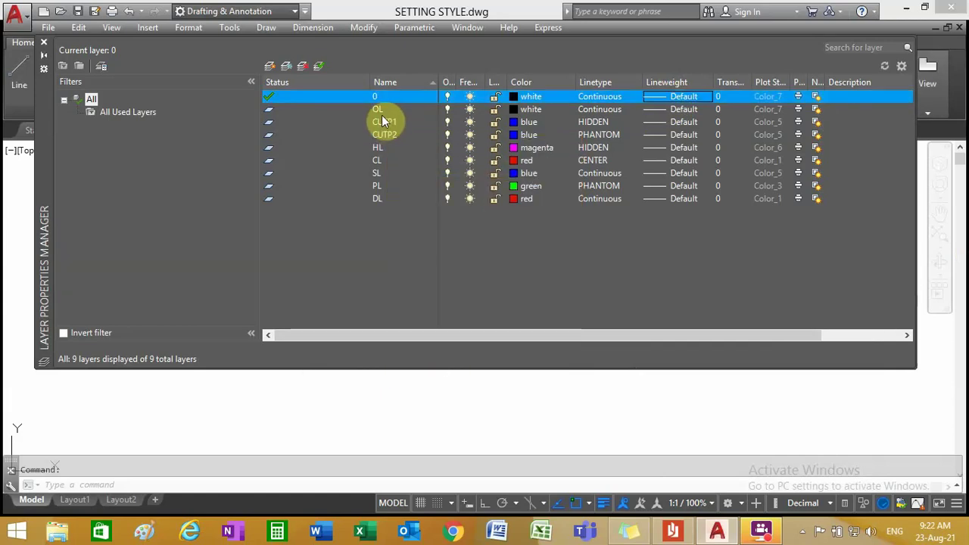
{"action": "left_click", "coordinate": [381, 113]}
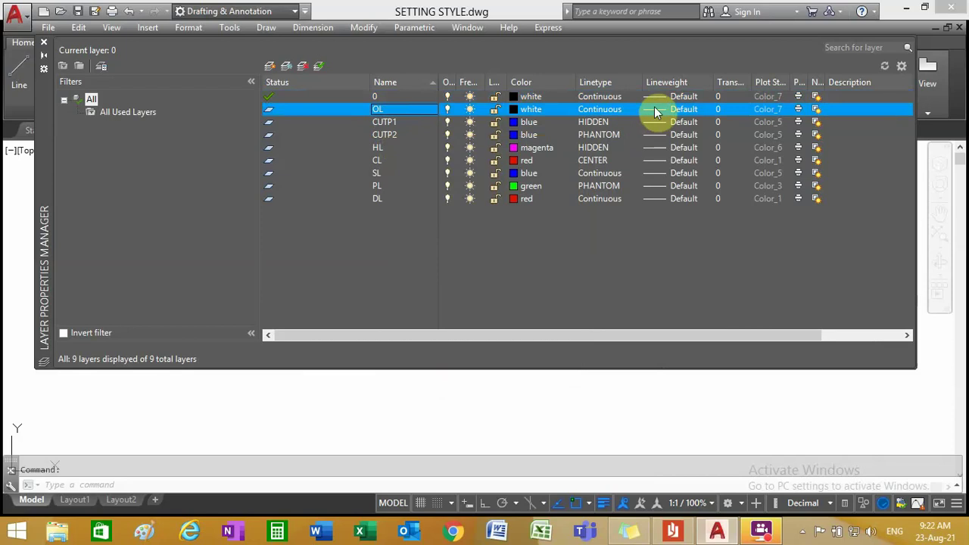
- Set the OL layer's lineweight to 0.70 mm
{"action": "left_click", "coordinate": [652, 109]}
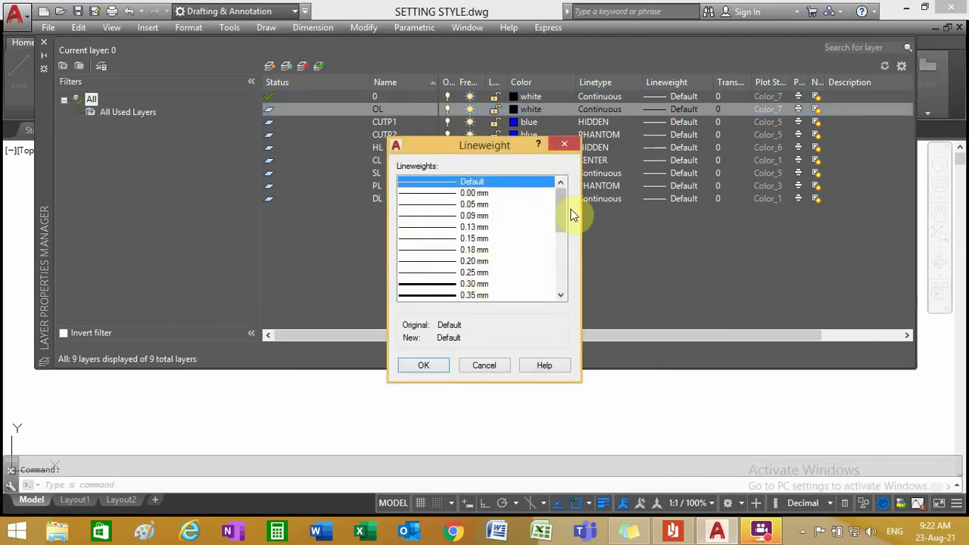
{"action": "left_click_drag", "start_coordinate": [565, 215], "coordinate": [565, 232]}
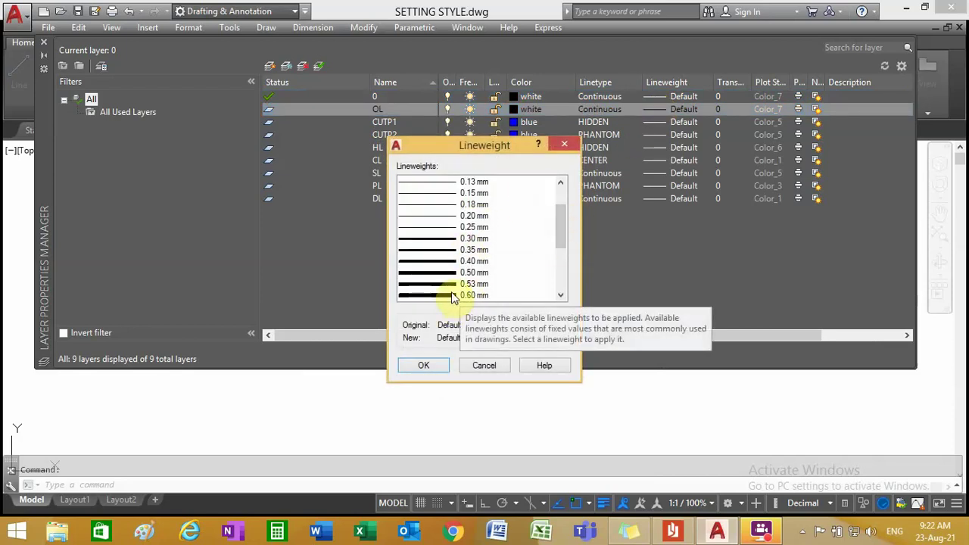
{"action": "scroll", "coordinate": [553, 237], "scroll_direction": "down", "scroll_amount": 1}
{"action": "left_click", "coordinate": [454, 261]}
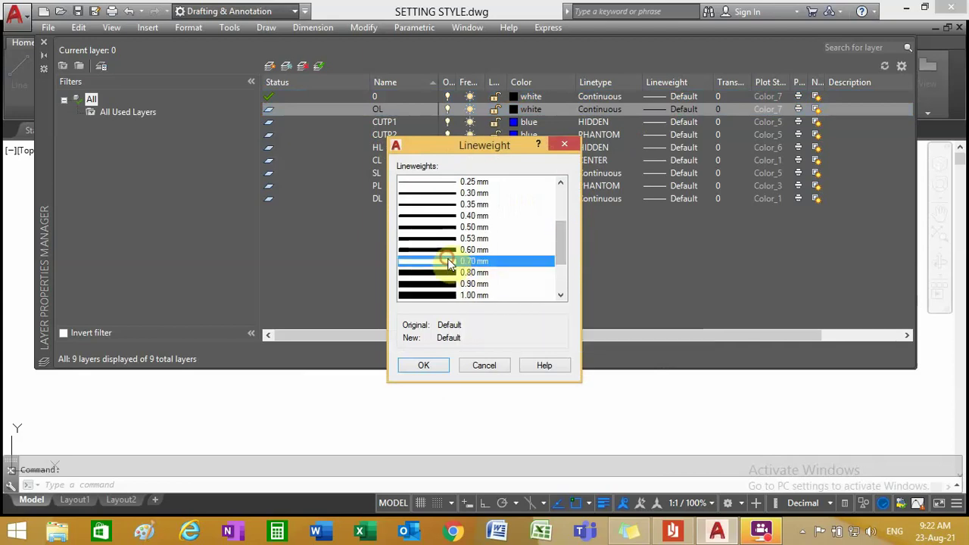
{"action": "left_click", "coordinate": [425, 366]}
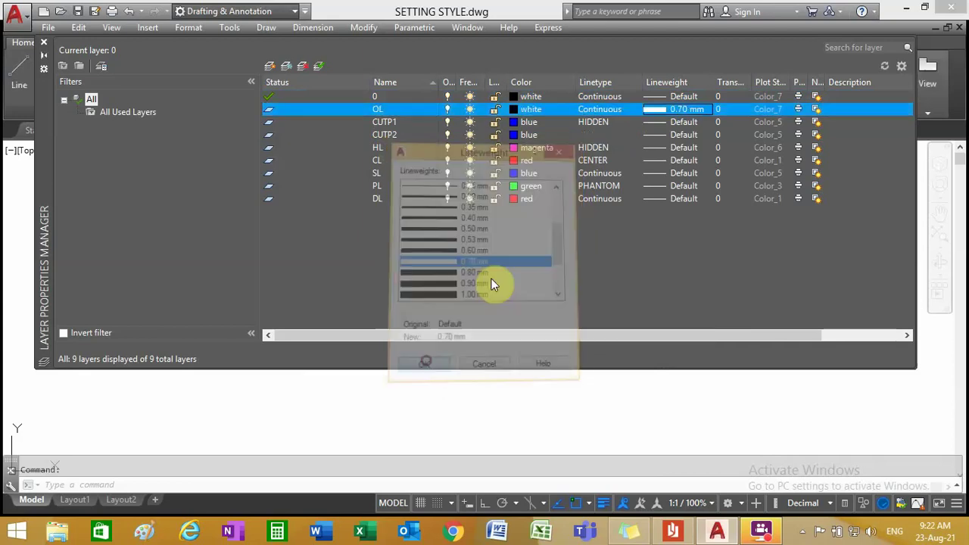
- Give layer CUTP1 a 0.70 mm lineweight after first trying 0.35 mm
{"action": "left_click", "coordinate": [659, 122]}
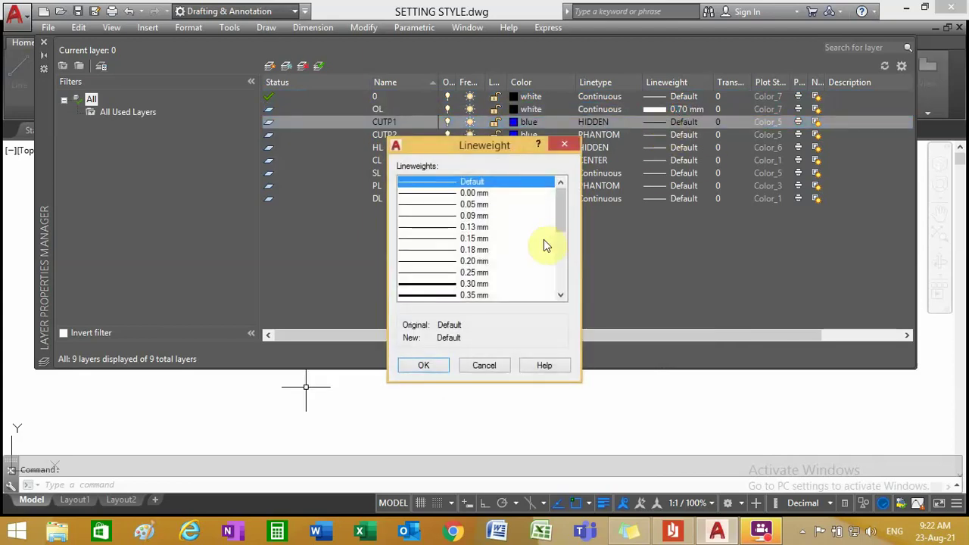
{"action": "scroll", "coordinate": [557, 201], "scroll_direction": "down", "scroll_amount": 3}
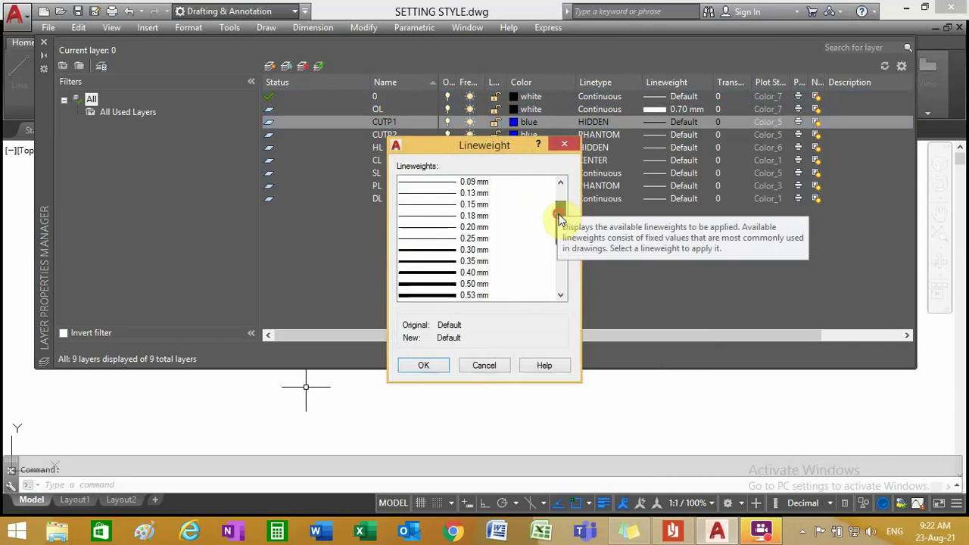
{"action": "left_click", "coordinate": [446, 261]}
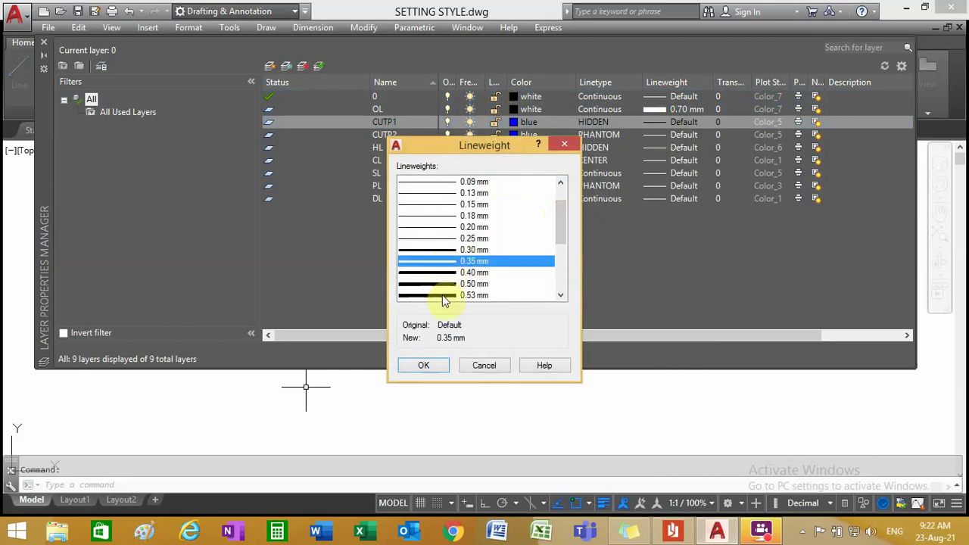
{"action": "left_click", "coordinate": [429, 365]}
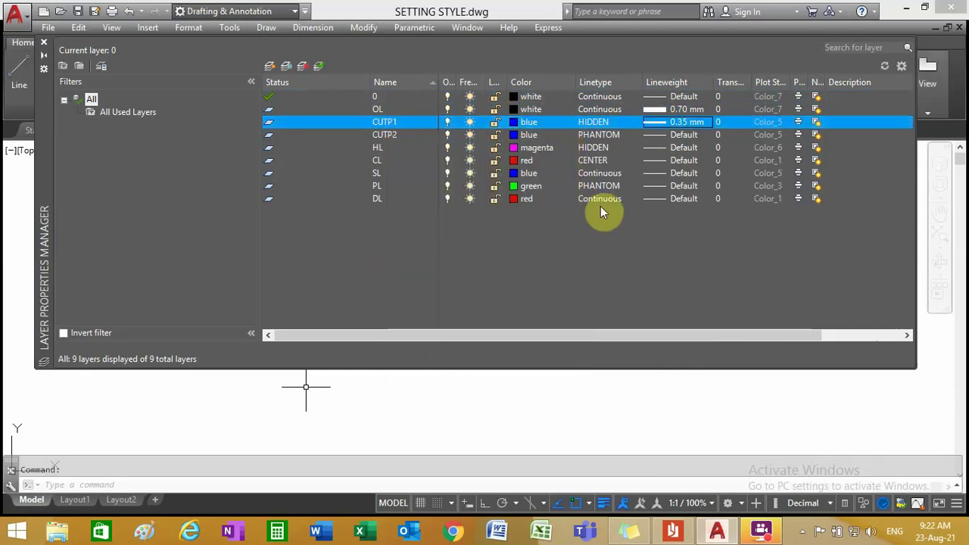
{"action": "left_click", "coordinate": [667, 121]}
{"action": "left_click", "coordinate": [444, 261]}
{"action": "scroll", "coordinate": [444, 258], "scroll_direction": "down", "scroll_amount": 1}
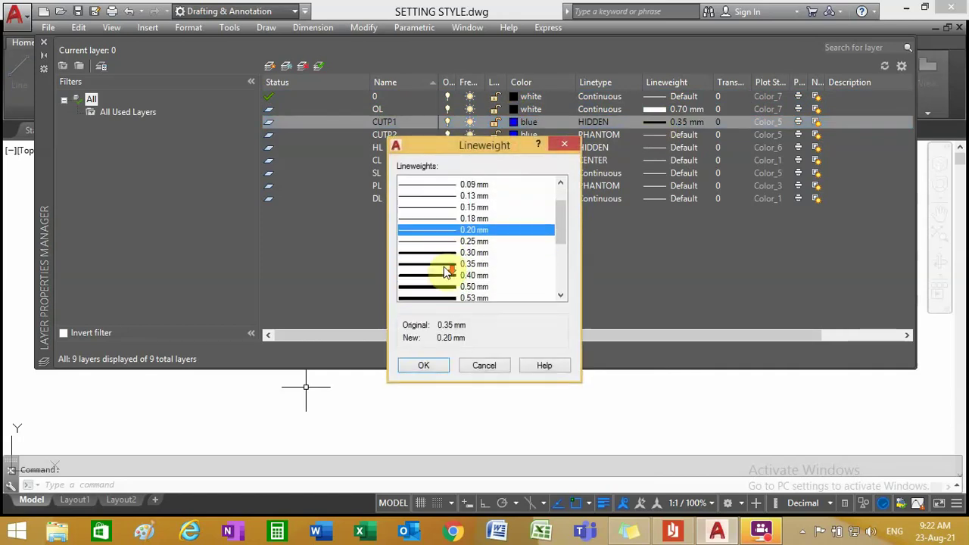
{"action": "scroll", "coordinate": [443, 258], "scroll_direction": "down", "scroll_amount": 1}
{"action": "left_click", "coordinate": [441, 271]}
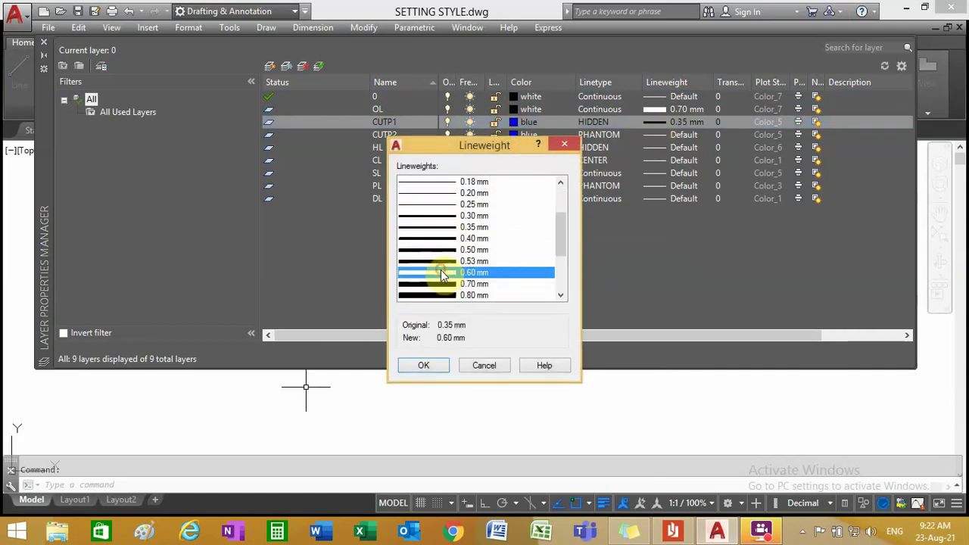
{"action": "left_click", "coordinate": [442, 284]}
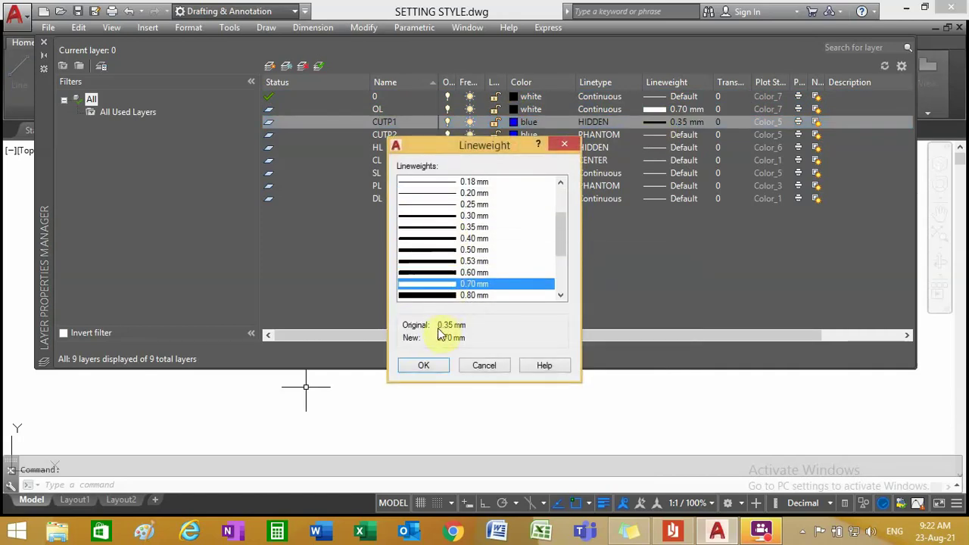
{"action": "left_click", "coordinate": [421, 368]}
- Set layer CUTP2's lineweight to 0.70 mm
{"action": "left_click", "coordinate": [650, 135]}
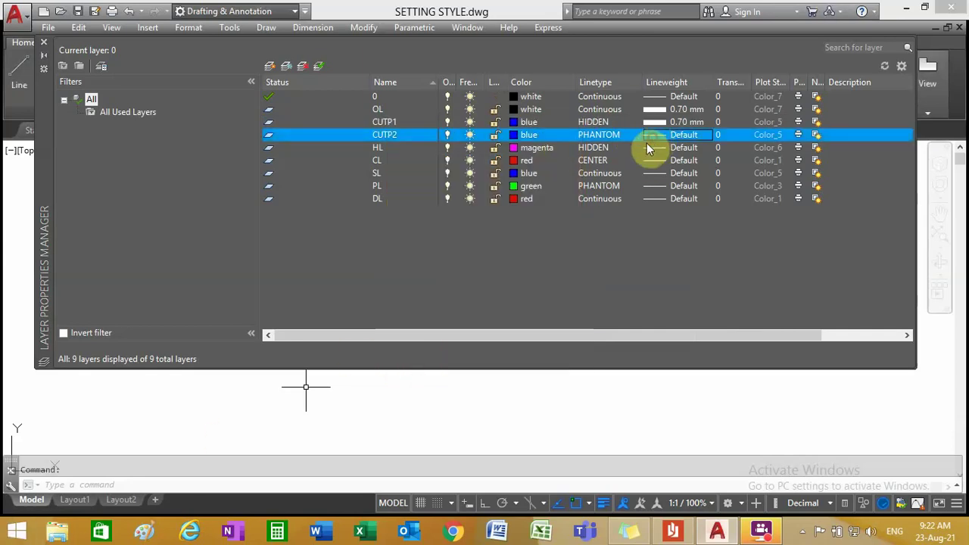
{"action": "left_click", "coordinate": [647, 143]}
{"action": "left_click", "coordinate": [442, 292]}
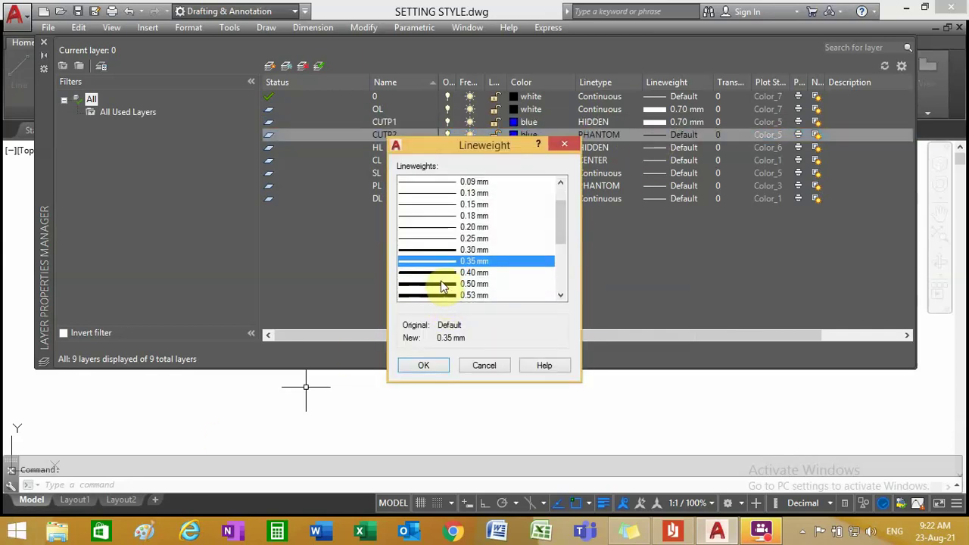
{"action": "scroll", "coordinate": [442, 286], "scroll_direction": "down", "scroll_amount": 2}
{"action": "left_click", "coordinate": [438, 249]}
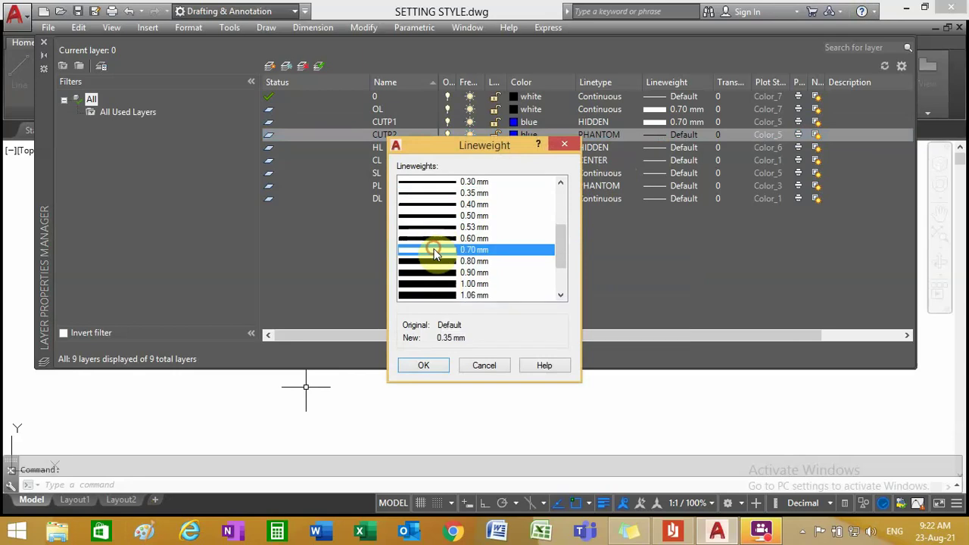
{"action": "left_click", "coordinate": [418, 367]}
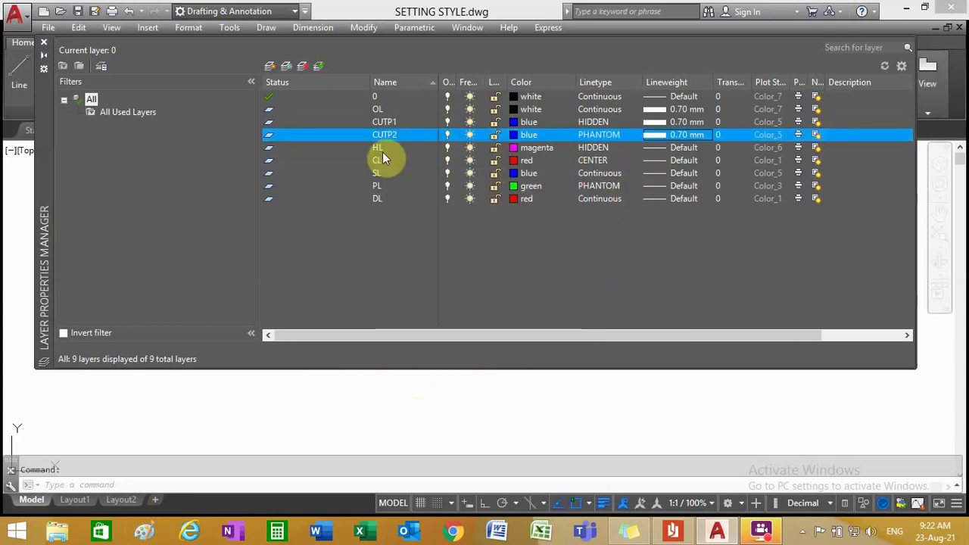
- Set the HL and CL layers' lineweight to 0.35 mm
{"action": "left_click", "coordinate": [651, 149]}
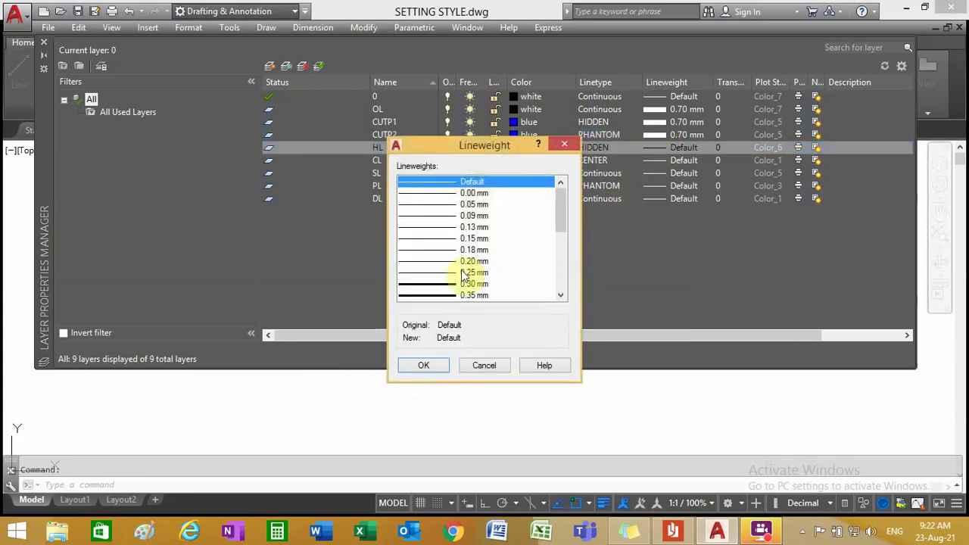
{"action": "left_click", "coordinate": [428, 294]}
{"action": "left_click", "coordinate": [426, 365]}
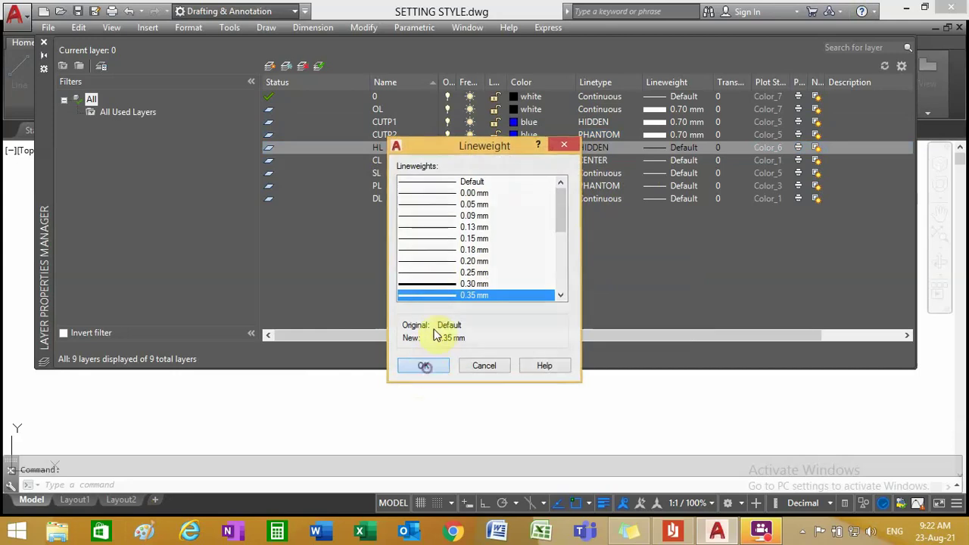
{"action": "left_click", "coordinate": [651, 161]}
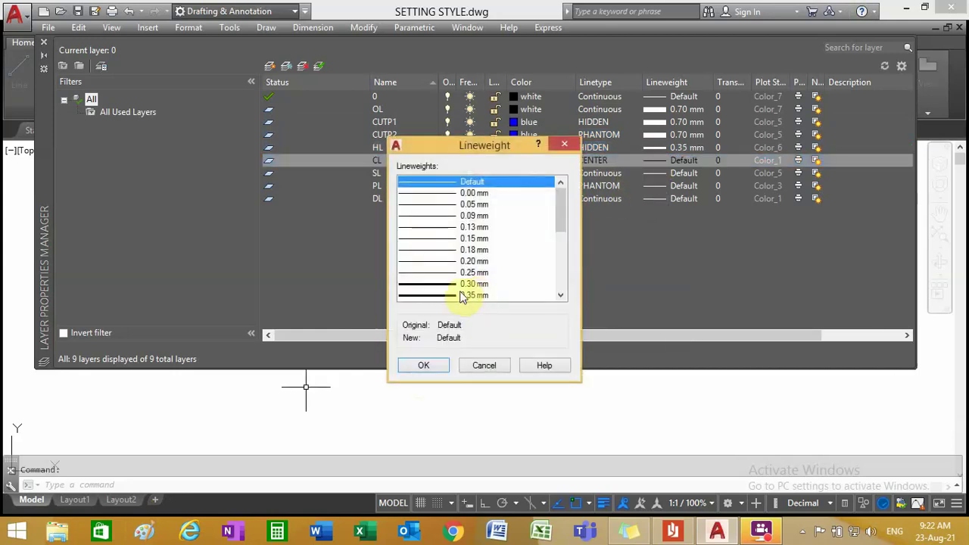
{"action": "left_click", "coordinate": [444, 296]}
{"action": "left_click", "coordinate": [425, 365]}
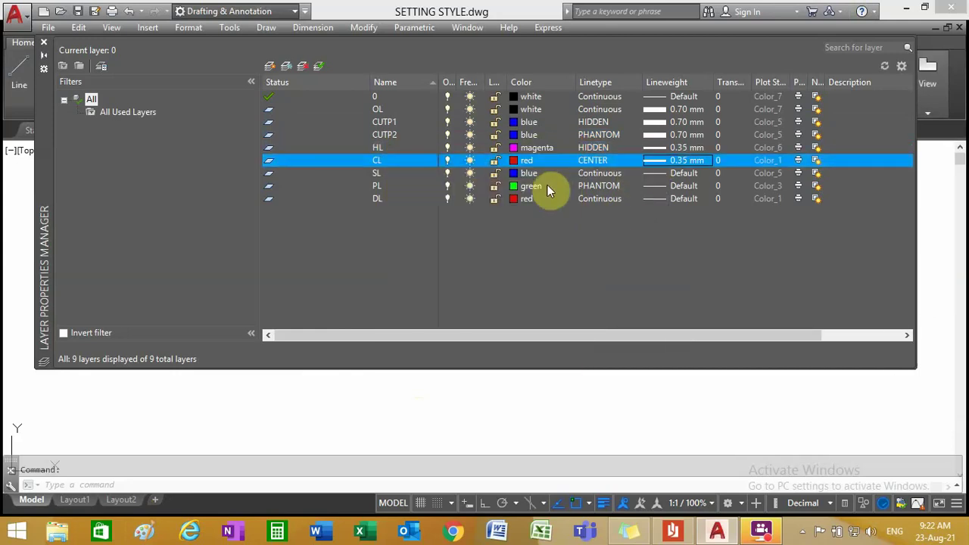
- Give layer SL a 0.35 mm lineweight and layer PL 0.25 mm
{"action": "left_click", "coordinate": [643, 172]}
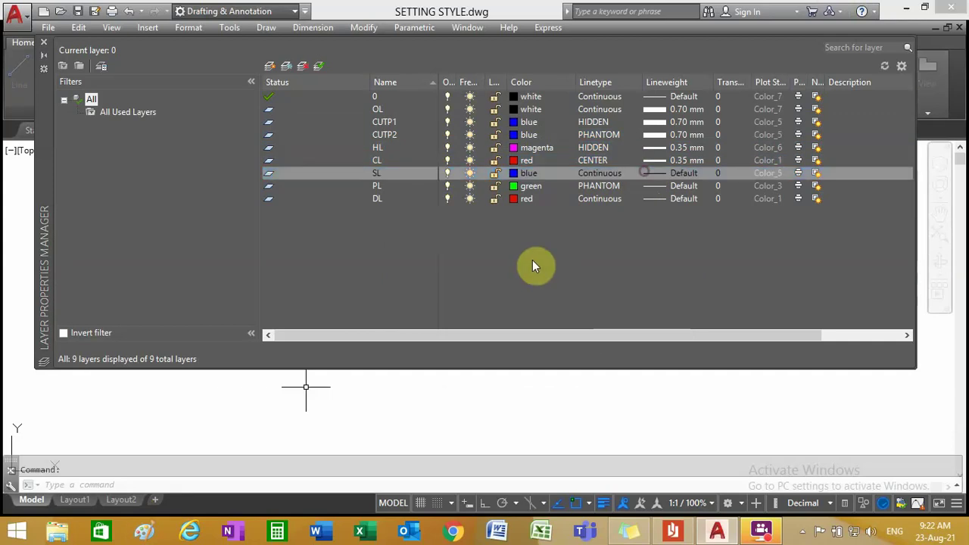
{"action": "left_click", "coordinate": [416, 295]}
{"action": "left_click", "coordinate": [421, 364]}
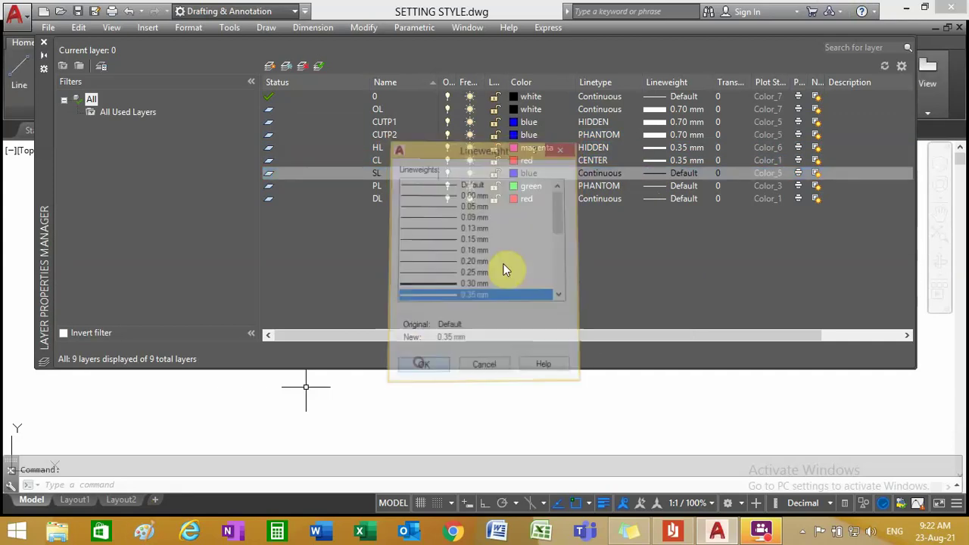
{"action": "left_click", "coordinate": [660, 185]}
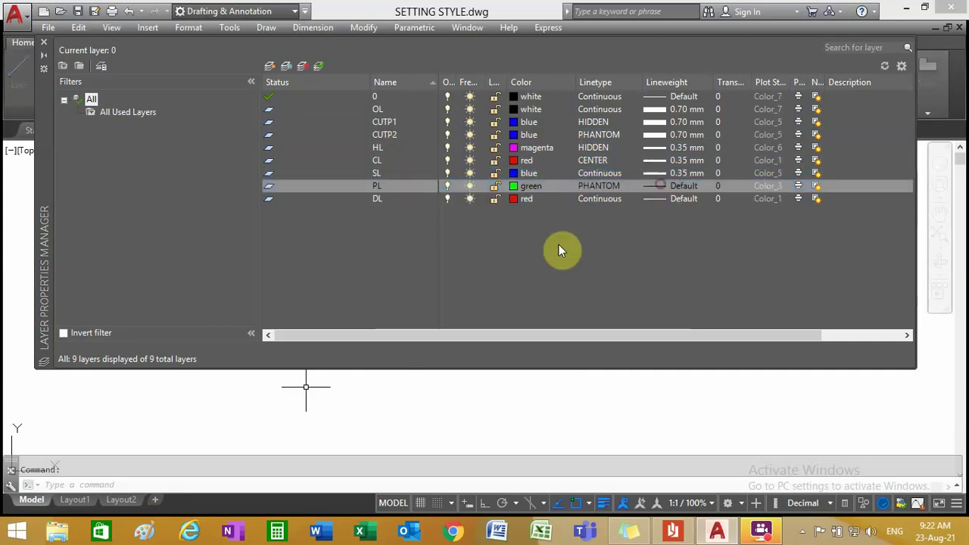
{"action": "left_click", "coordinate": [428, 283]}
{"action": "scroll", "coordinate": [428, 286], "scroll_direction": "down", "scroll_amount": 1}
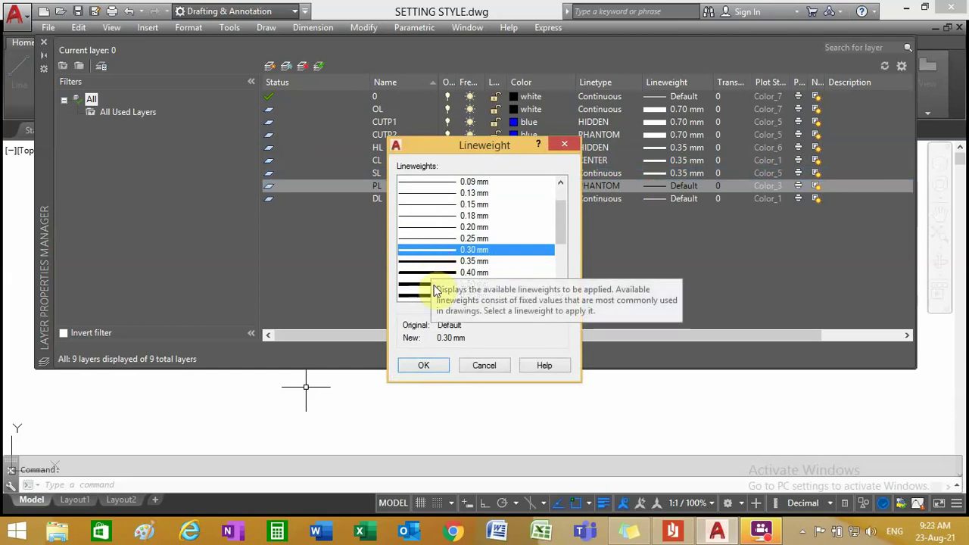
{"action": "left_click", "coordinate": [433, 284]}
{"action": "left_click", "coordinate": [443, 241]}
{"action": "left_click", "coordinate": [426, 368]}
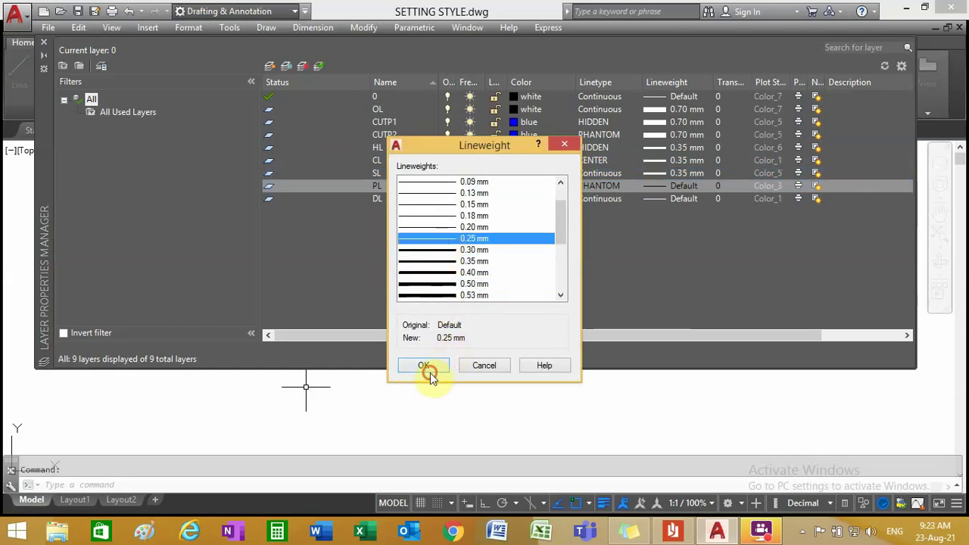
- Set layer DL to 0.25 mm and change SL from 0.35 mm to 0.25 mm
{"action": "left_click", "coordinate": [652, 199]}
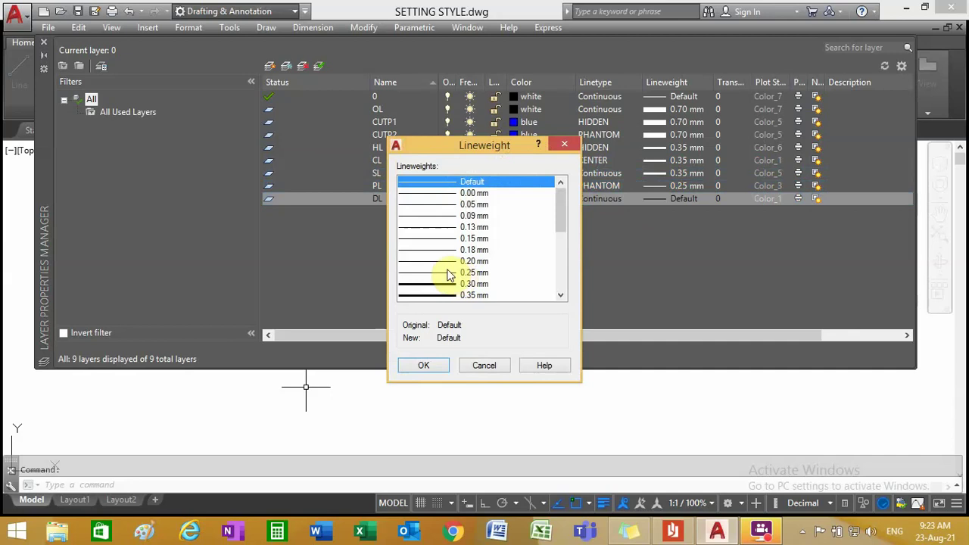
{"action": "left_click", "coordinate": [446, 271]}
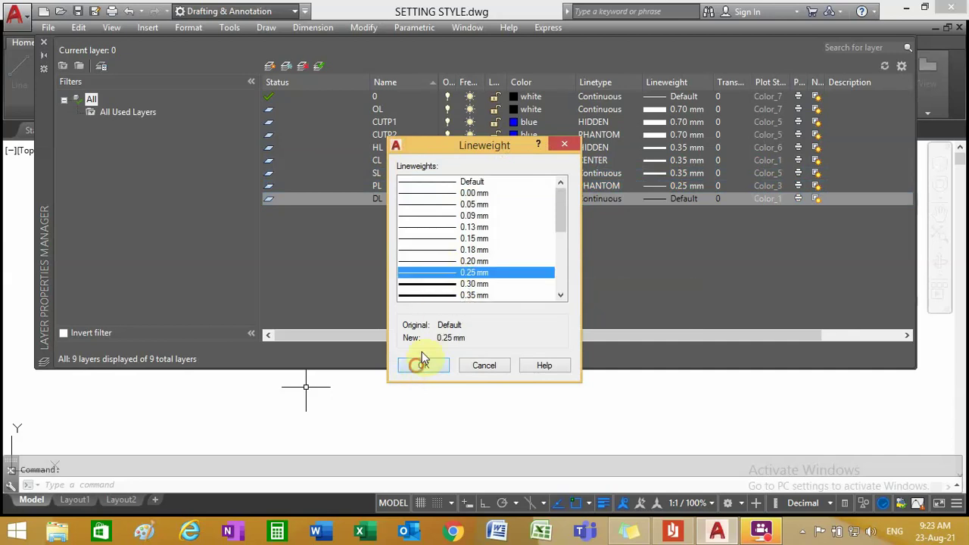
{"action": "left_click", "coordinate": [422, 364]}
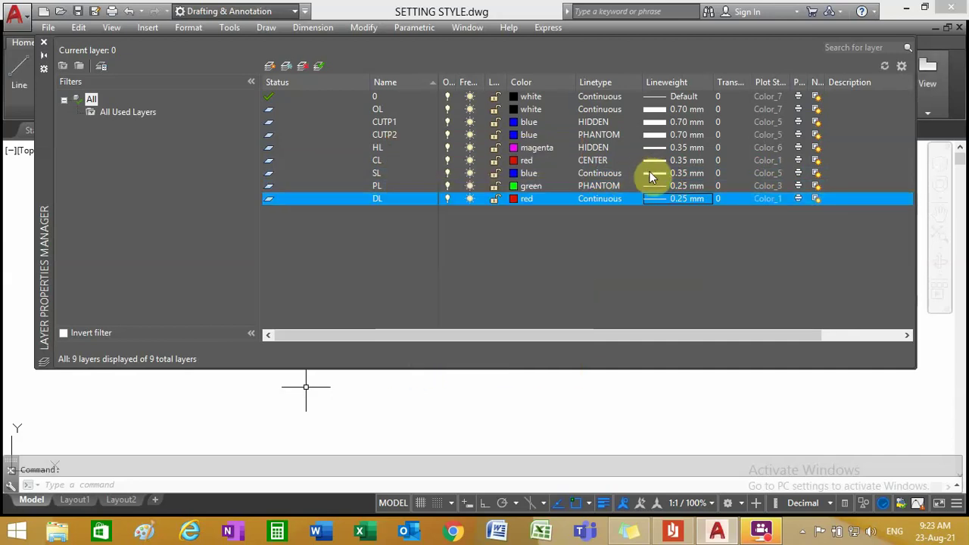
{"action": "left_click", "coordinate": [650, 178]}
{"action": "left_click", "coordinate": [446, 273]}
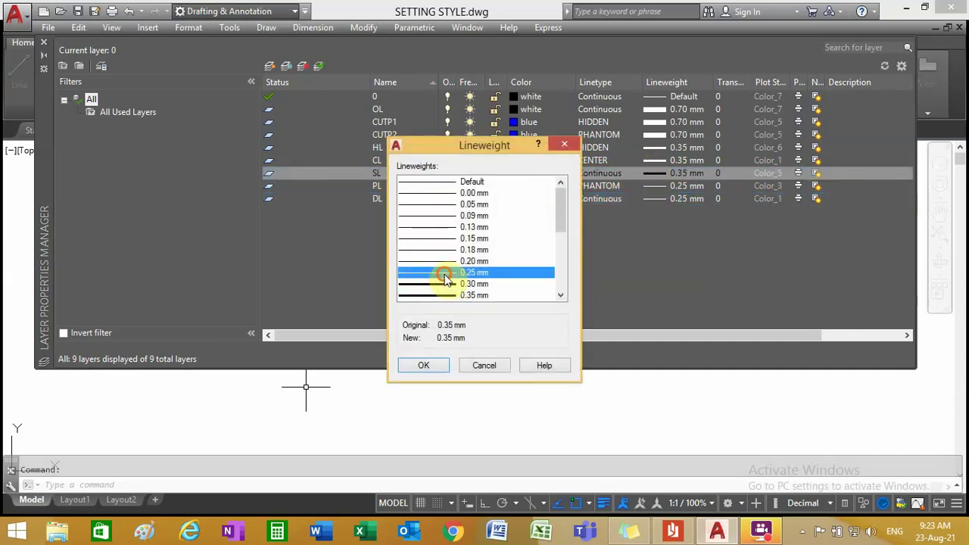
{"action": "left_click", "coordinate": [425, 366]}
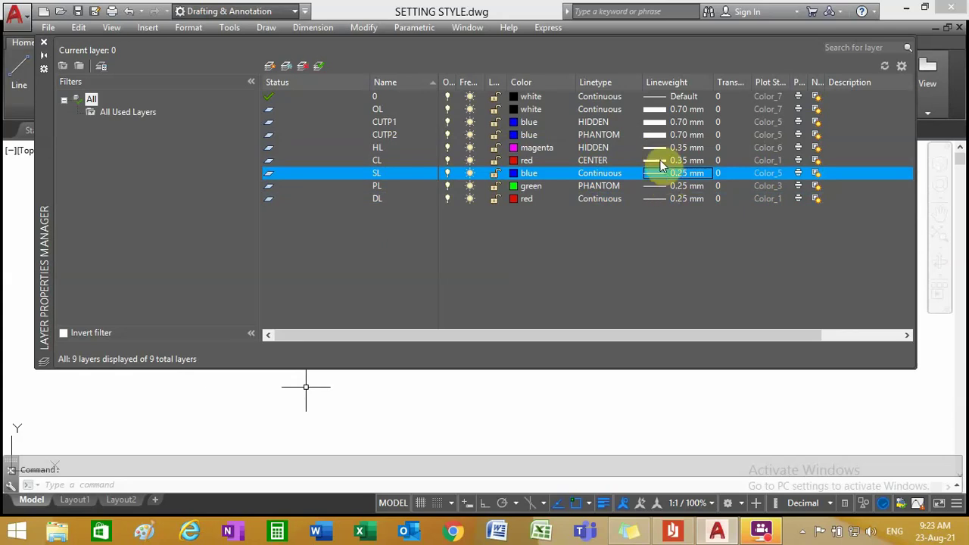
- Change layer CL's lineweight from 0.35 mm to 0.18 mm, then select layer 0
{"action": "left_click", "coordinate": [660, 160]}
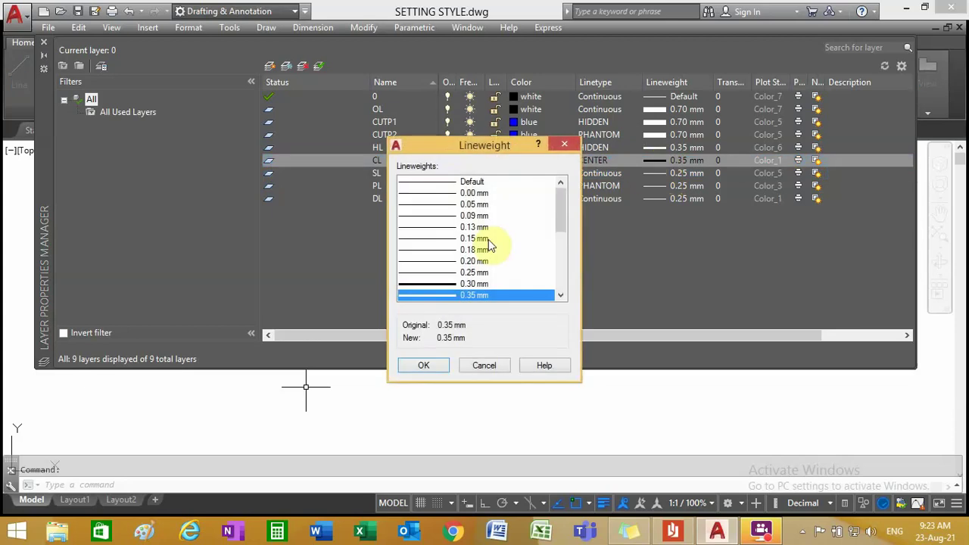
{"action": "left_click", "coordinate": [447, 260]}
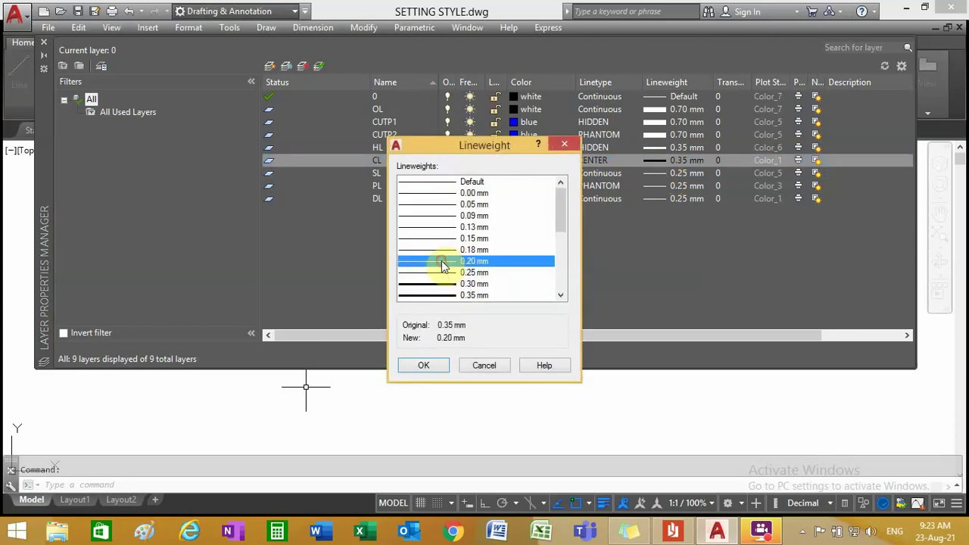
{"action": "left_click", "coordinate": [444, 249]}
{"action": "left_click", "coordinate": [423, 365]}
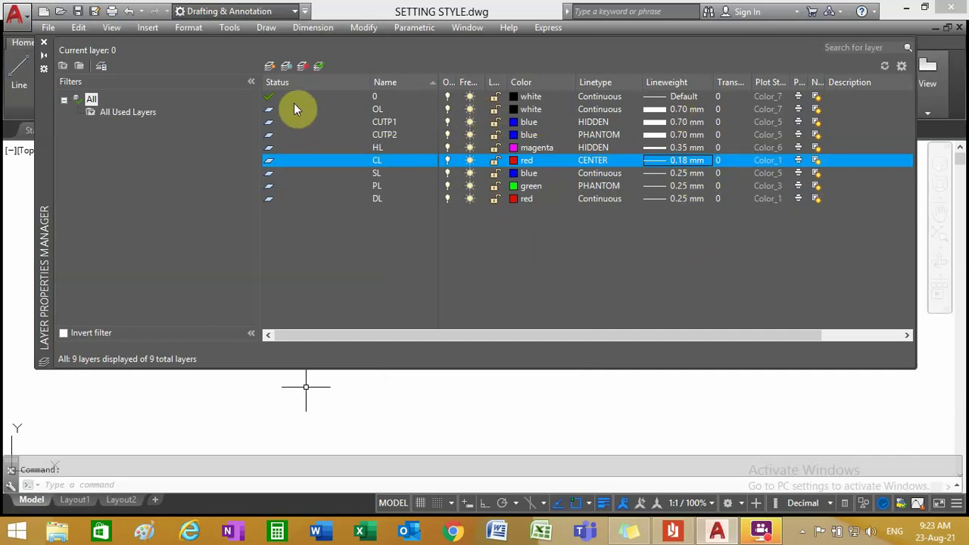
{"action": "double_click", "coordinate": [382, 99]}
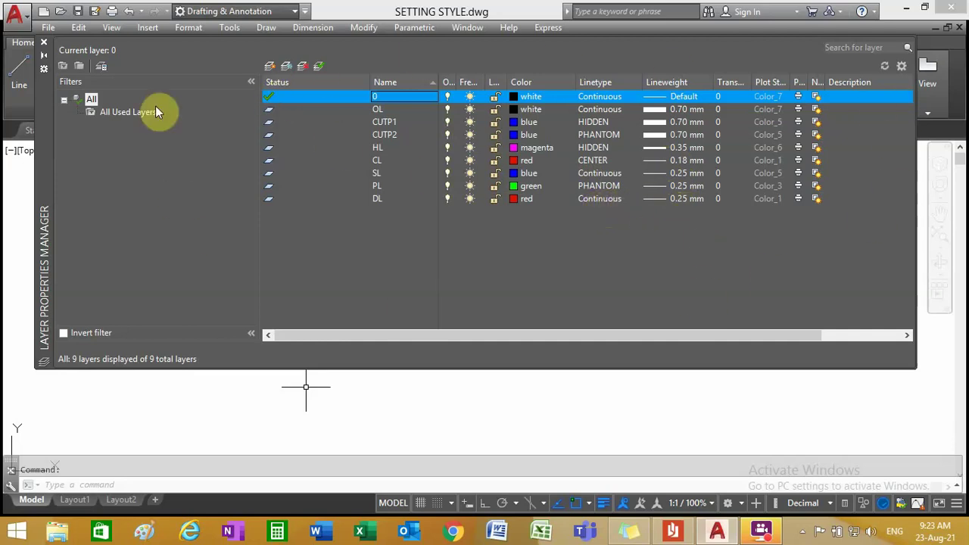
- Create two new layers, Layer1 and Layer2, and give Layer1 colour 132
{"action": "left_click", "coordinate": [44, 43]}
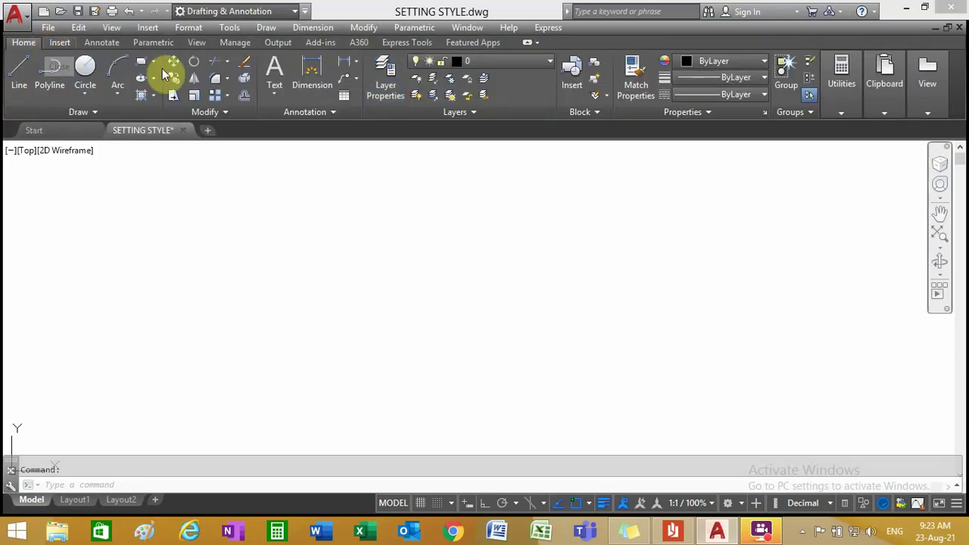
{"action": "left_click", "coordinate": [388, 92]}
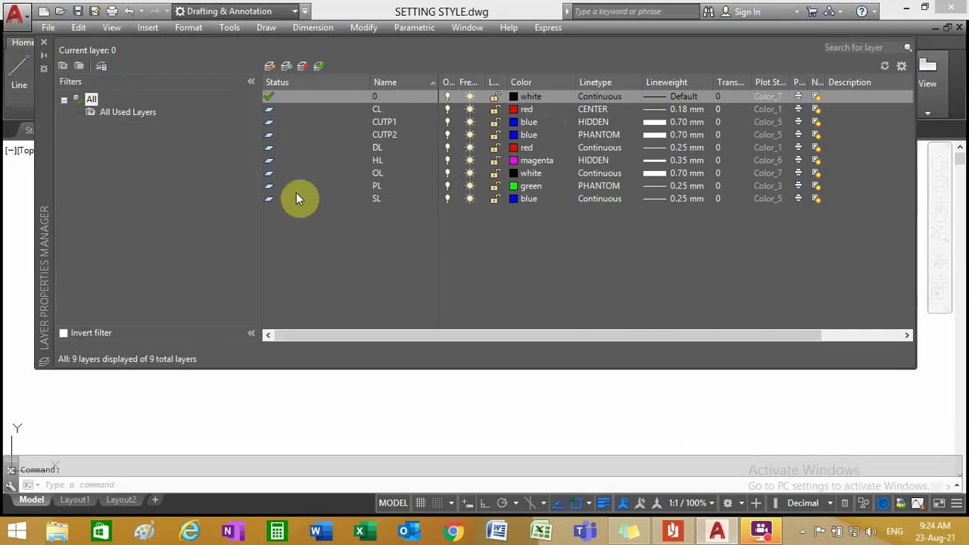
{"action": "left_click", "coordinate": [270, 65]}
{"action": "left_click", "coordinate": [270, 66]}
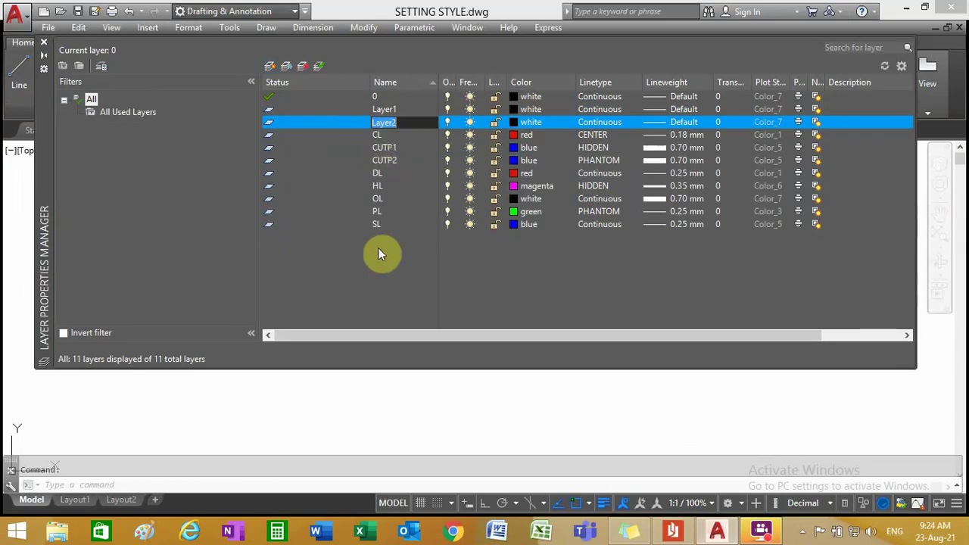
{"action": "left_click", "coordinate": [402, 110]}
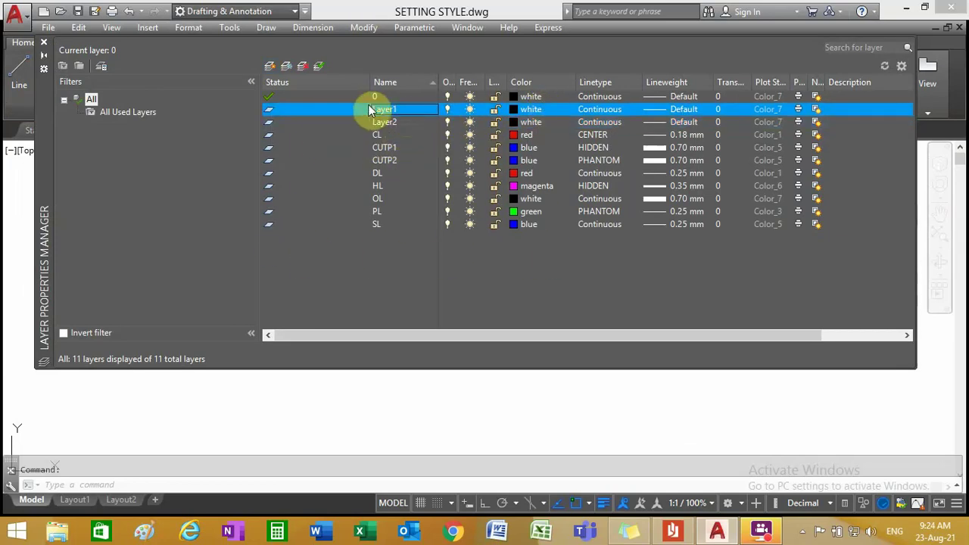
{"action": "left_click", "coordinate": [518, 107]}
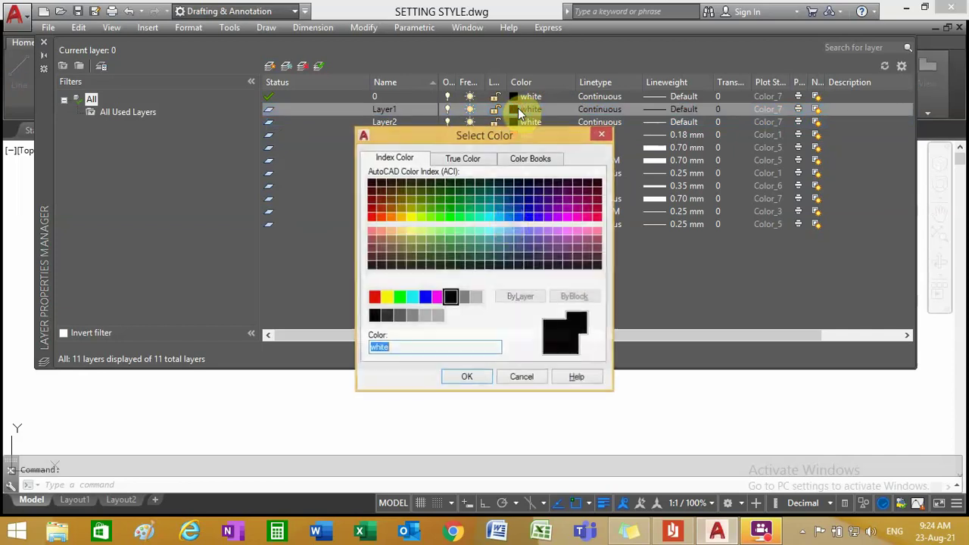
{"action": "left_click", "coordinate": [489, 209]}
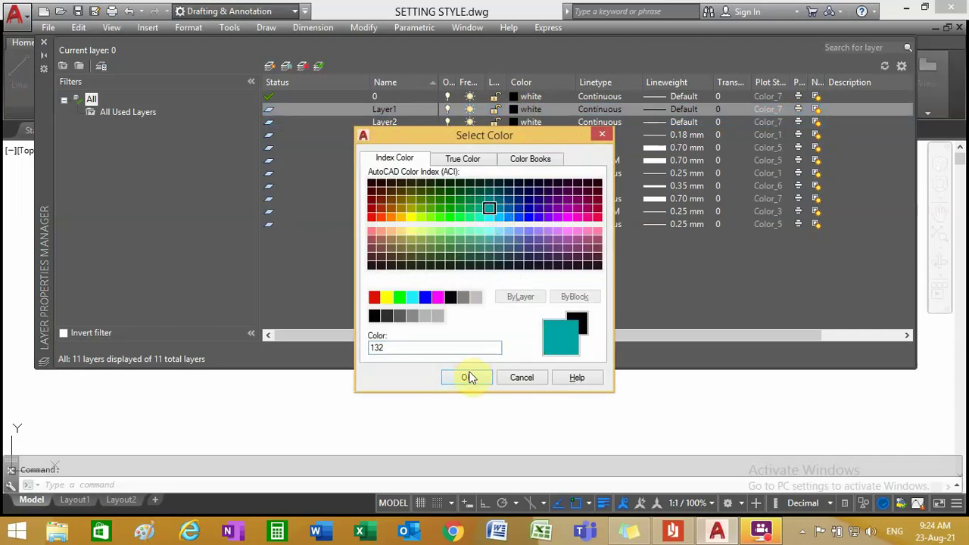
{"action": "left_click", "coordinate": [467, 378]}
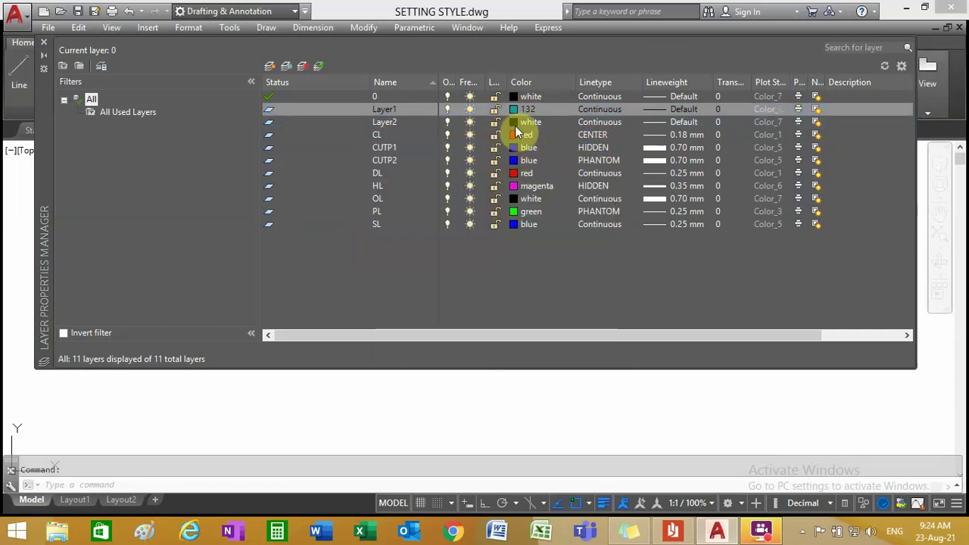
- Set Layer2's colour to yellow 50 and close the Layer Properties Manager
{"action": "left_click", "coordinate": [514, 125]}
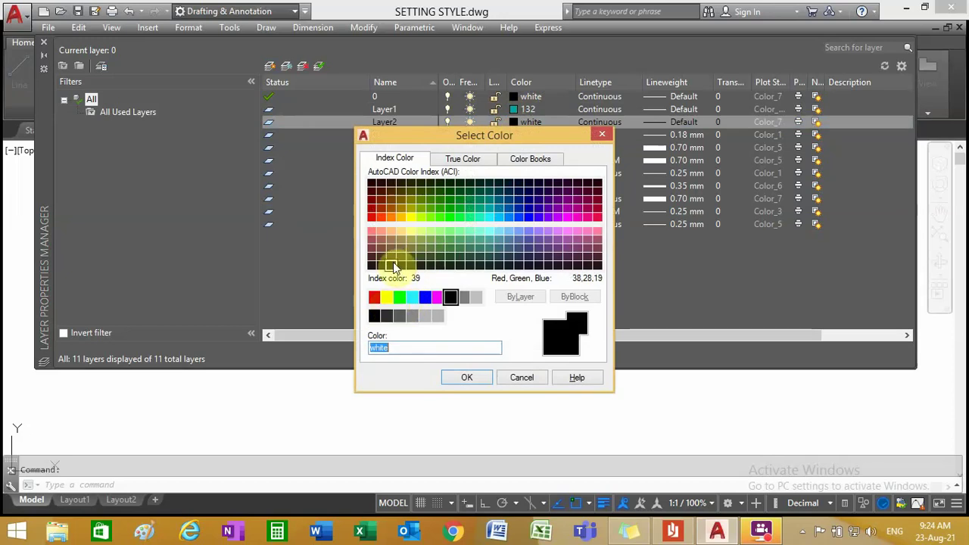
{"action": "left_click", "coordinate": [429, 208]}
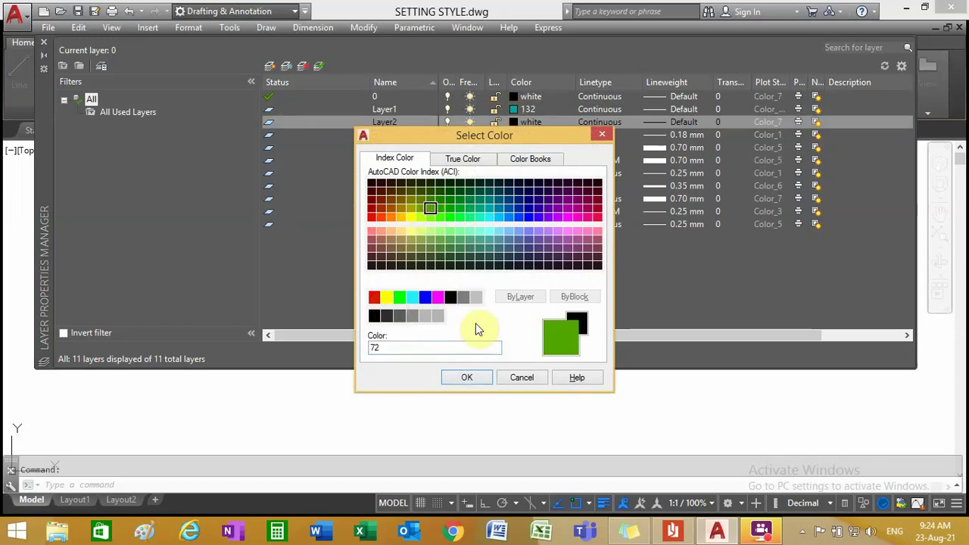
{"action": "left_click", "coordinate": [494, 218]}
{"action": "left_click", "coordinate": [459, 217]}
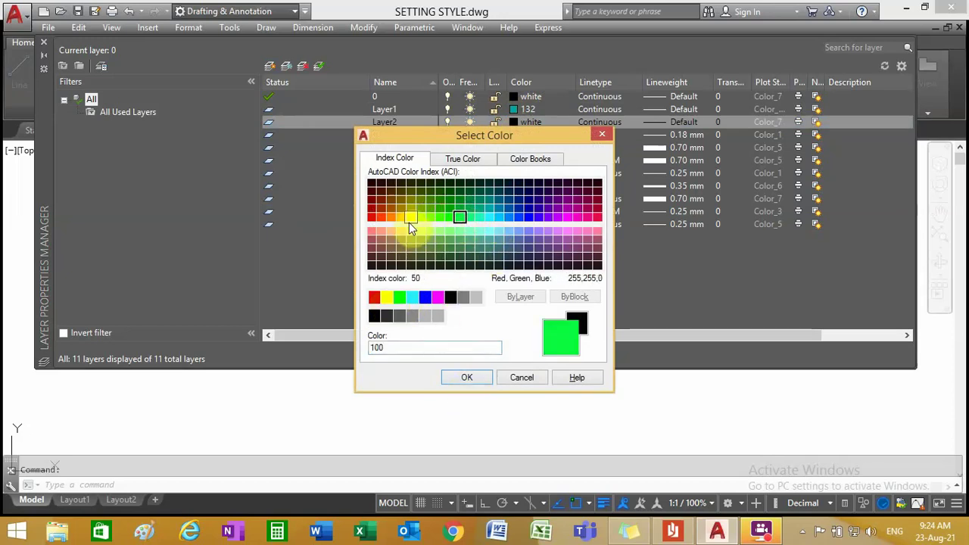
{"action": "left_click", "coordinate": [410, 220]}
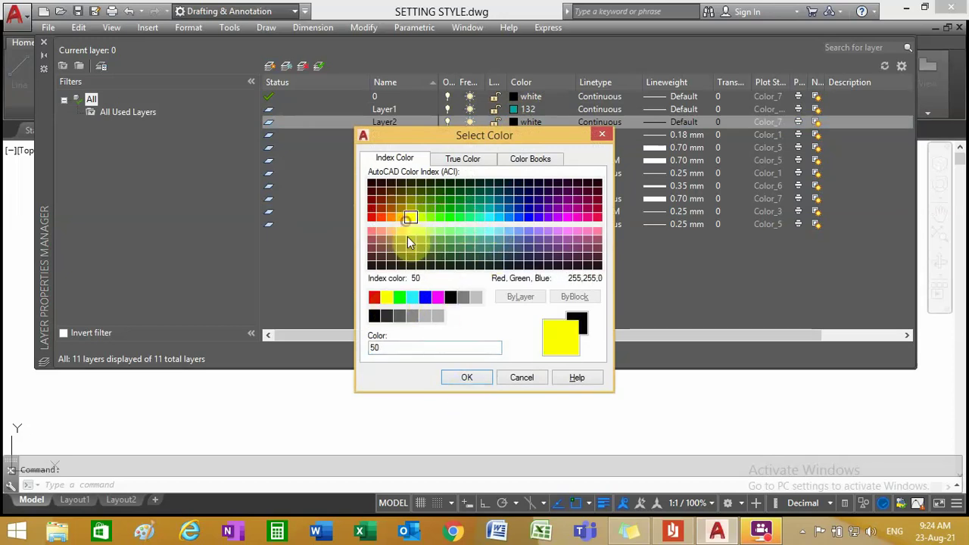
{"action": "left_click", "coordinate": [467, 376]}
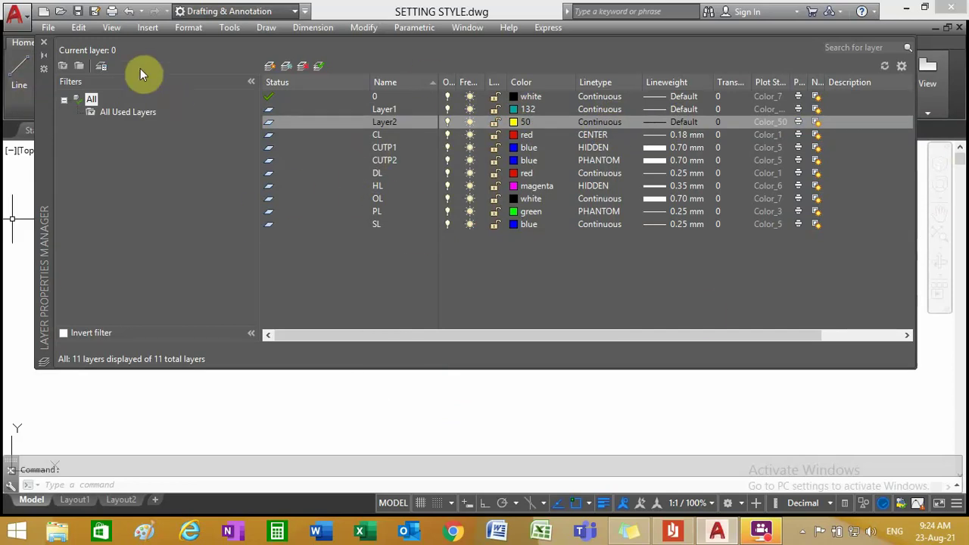
{"action": "left_click", "coordinate": [44, 45]}
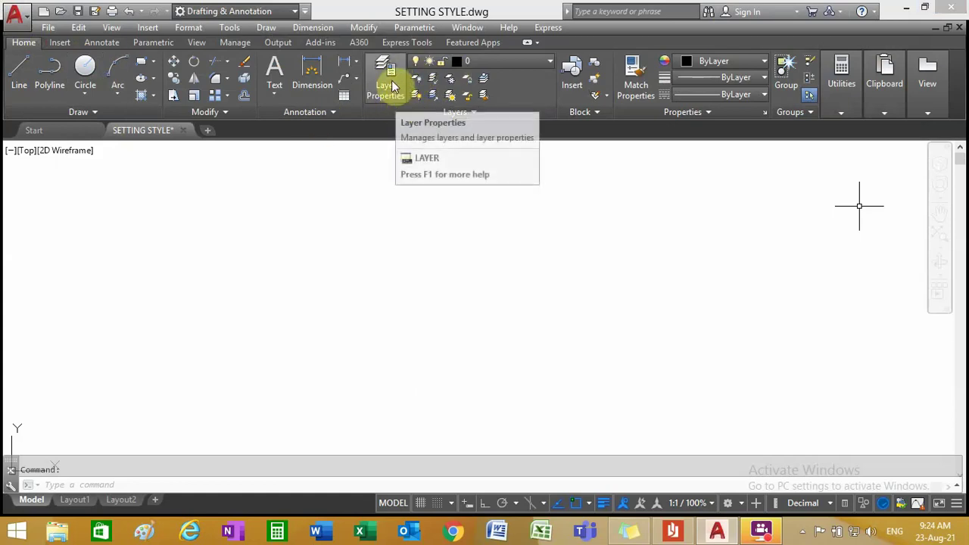
- Make OL the current layer from the Layers drop-down, after briefly trying HL and PL
{"action": "left_click", "coordinate": [545, 59]}
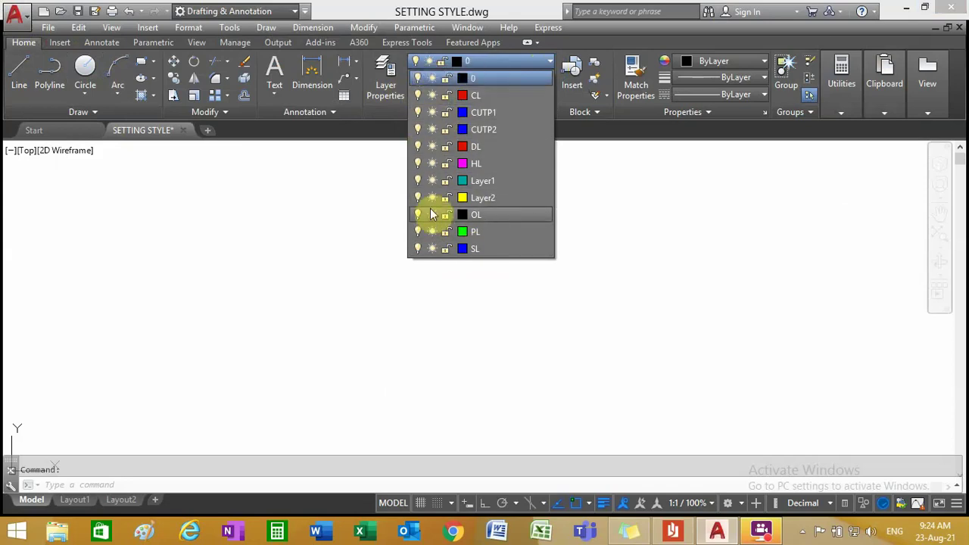
{"action": "left_click", "coordinate": [431, 95]}
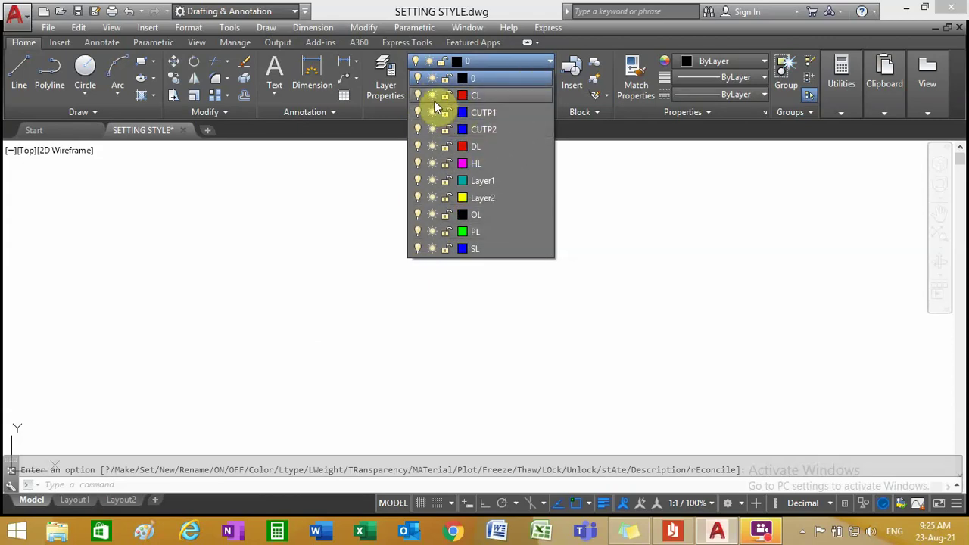
{"action": "left_click", "coordinate": [512, 78]}
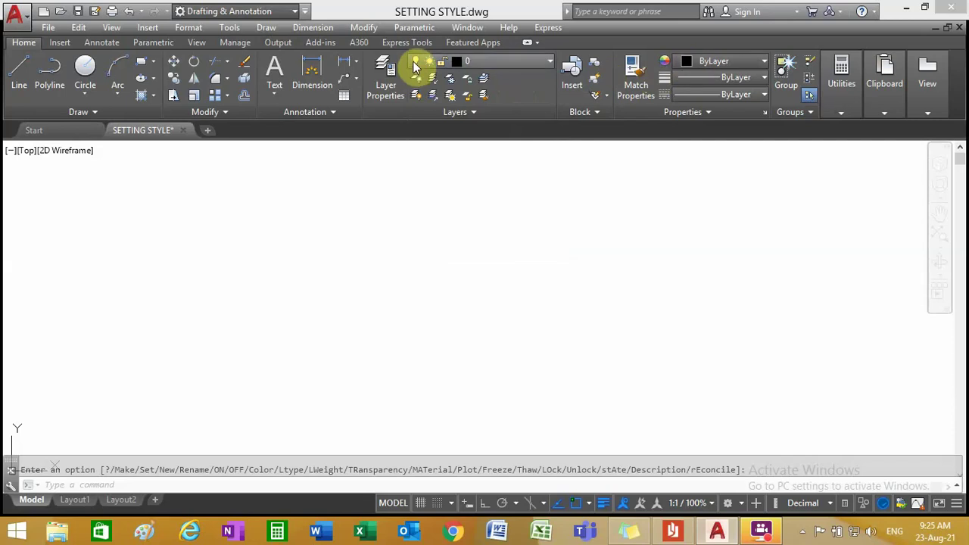
{"action": "left_click", "coordinate": [552, 60]}
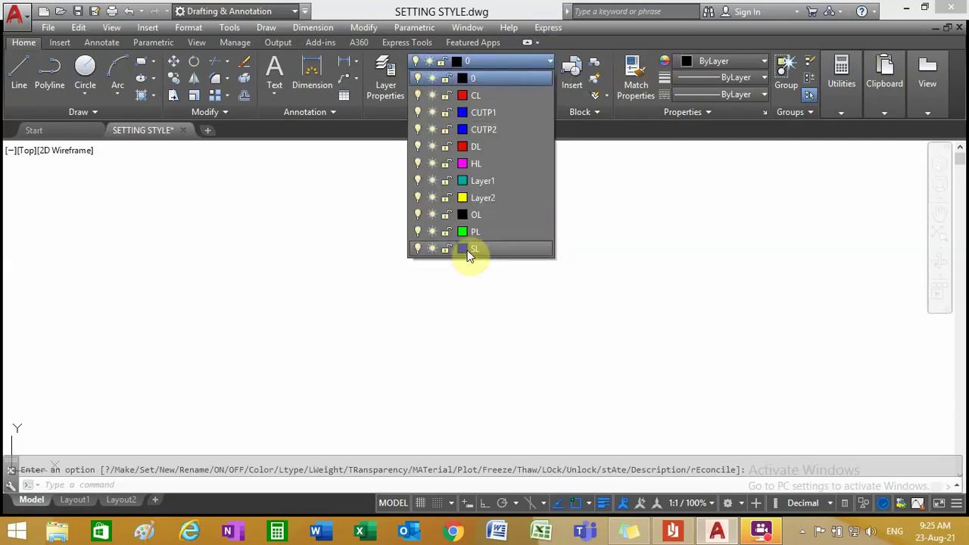
{"action": "left_click", "coordinate": [542, 62]}
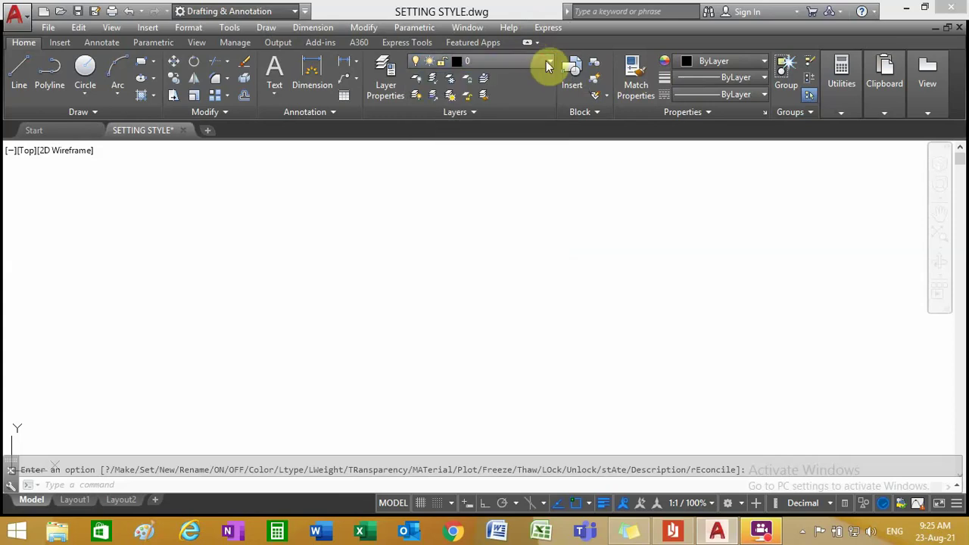
{"action": "left_click", "coordinate": [542, 60]}
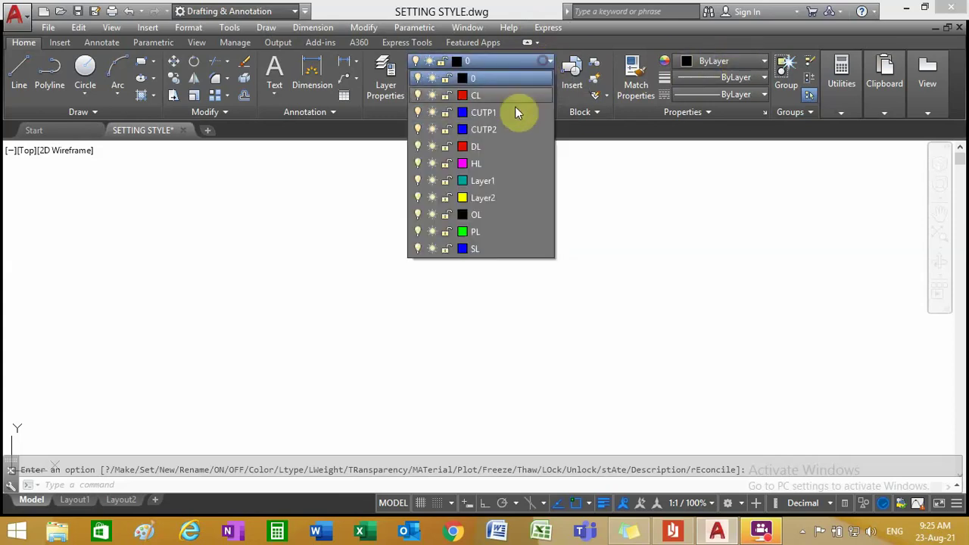
{"action": "left_click", "coordinate": [475, 163]}
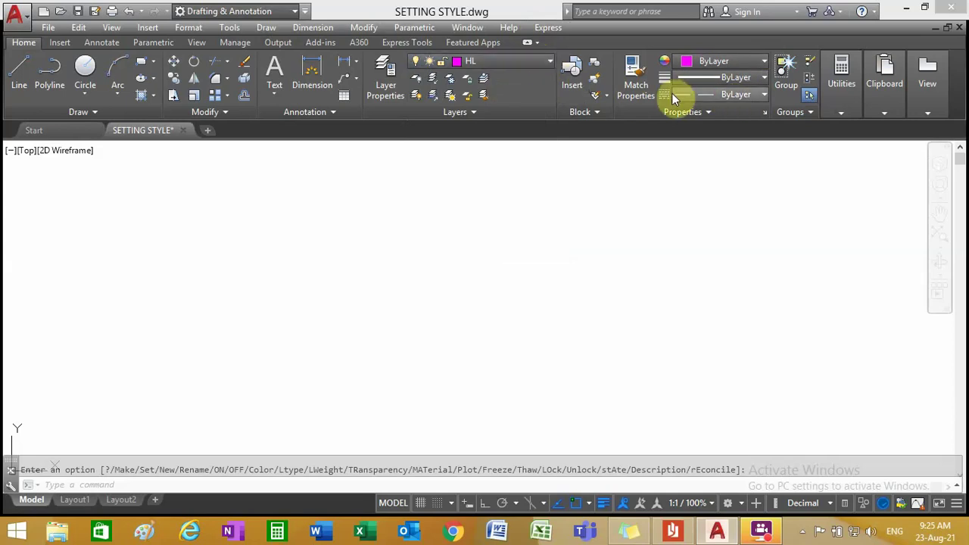
{"action": "left_click", "coordinate": [548, 61]}
{"action": "left_click", "coordinate": [480, 230]}
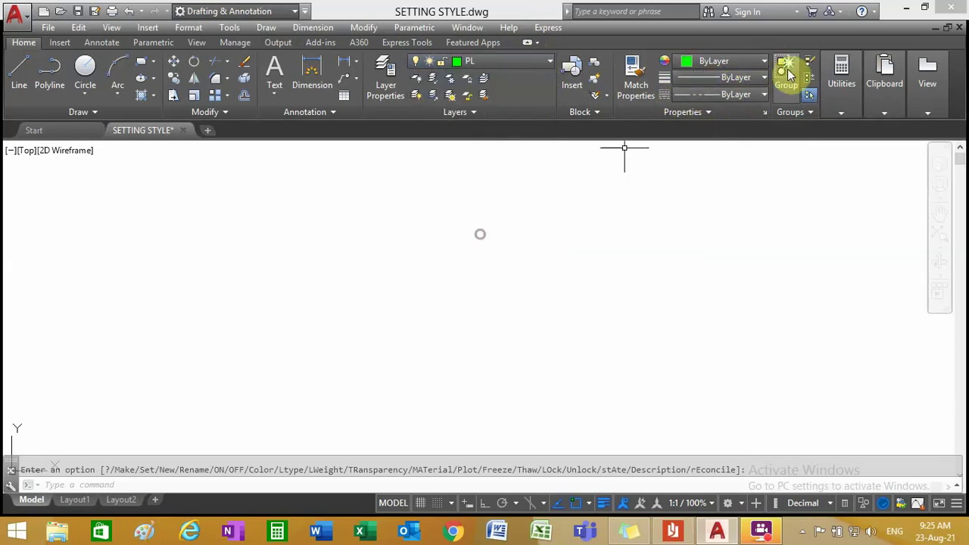
{"action": "left_click", "coordinate": [548, 62]}
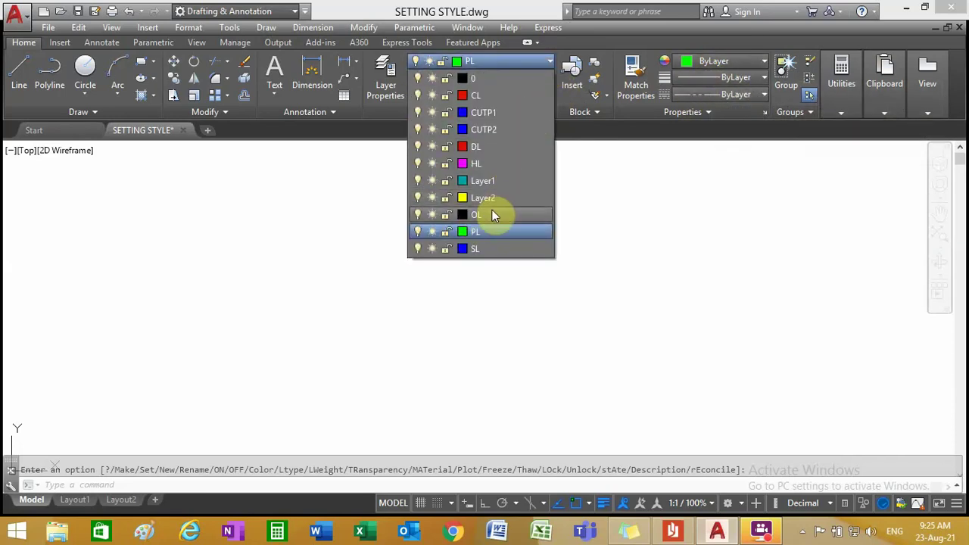
{"action": "left_click", "coordinate": [488, 214]}
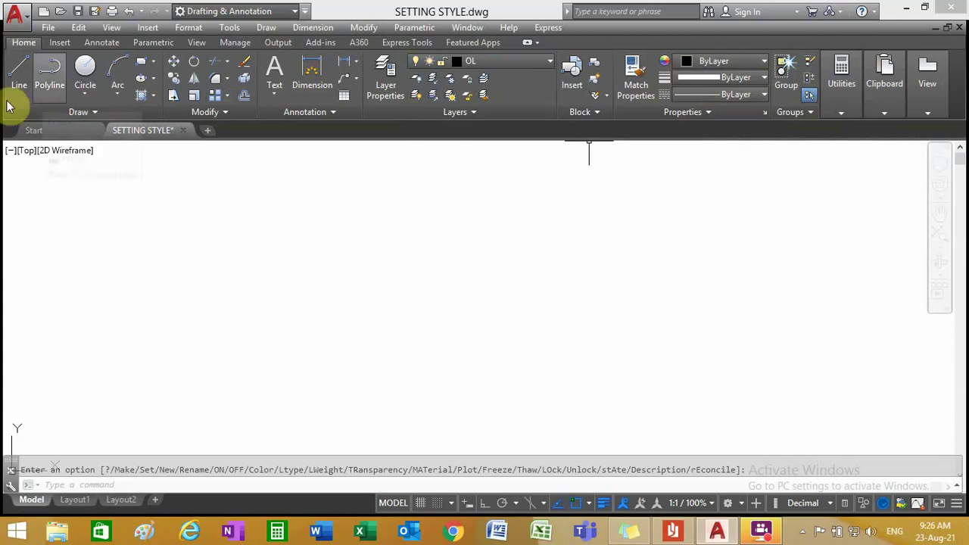
- Start the outline with LINE and ortho on: left edge, bottom edge and first raised step
{"action": "left_click", "coordinate": [19, 76]}
{"action": "left_click", "coordinate": [539, 60]}
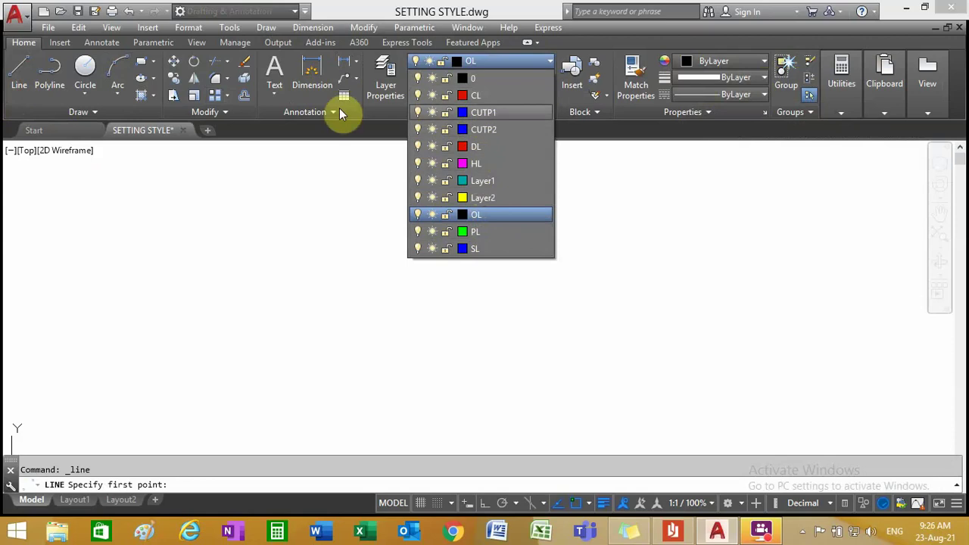
{"action": "left_click", "coordinate": [30, 77]}
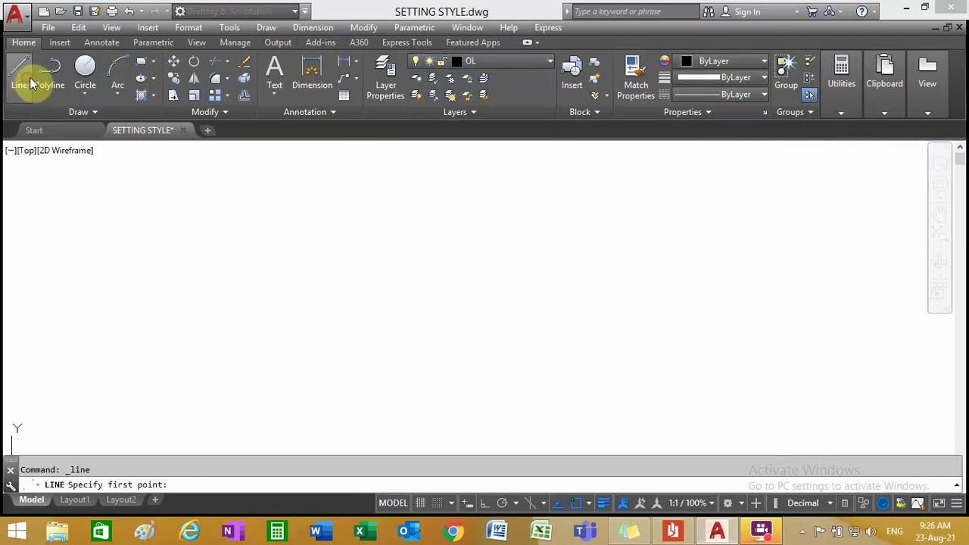
{"action": "left_click", "coordinate": [247, 233]}
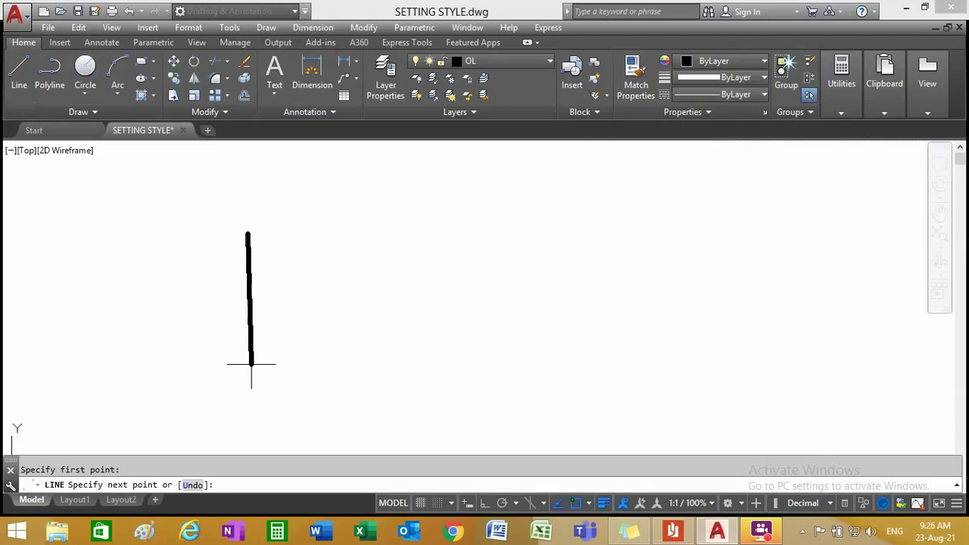
{"action": "key", "text": "F8"}
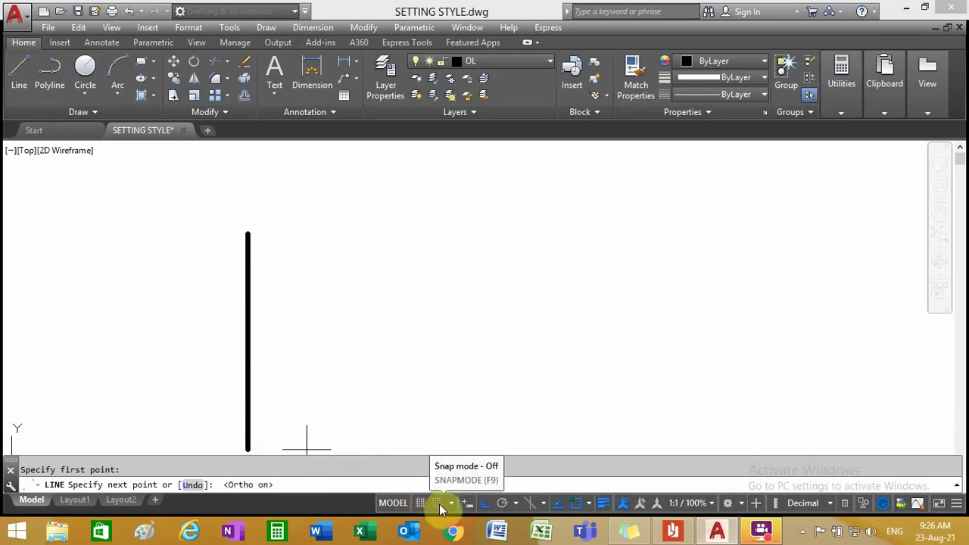
{"action": "left_click", "coordinate": [450, 504]}
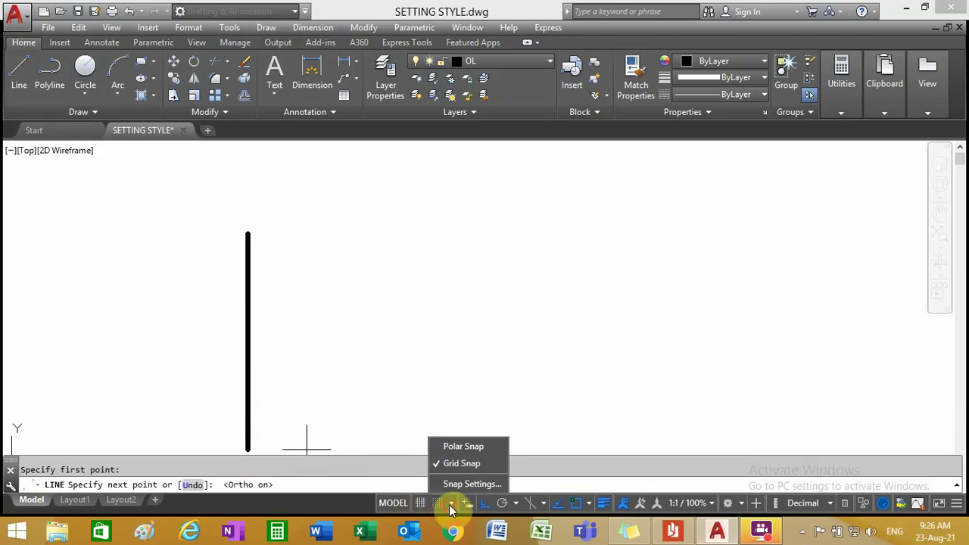
{"action": "left_click", "coordinate": [449, 504]}
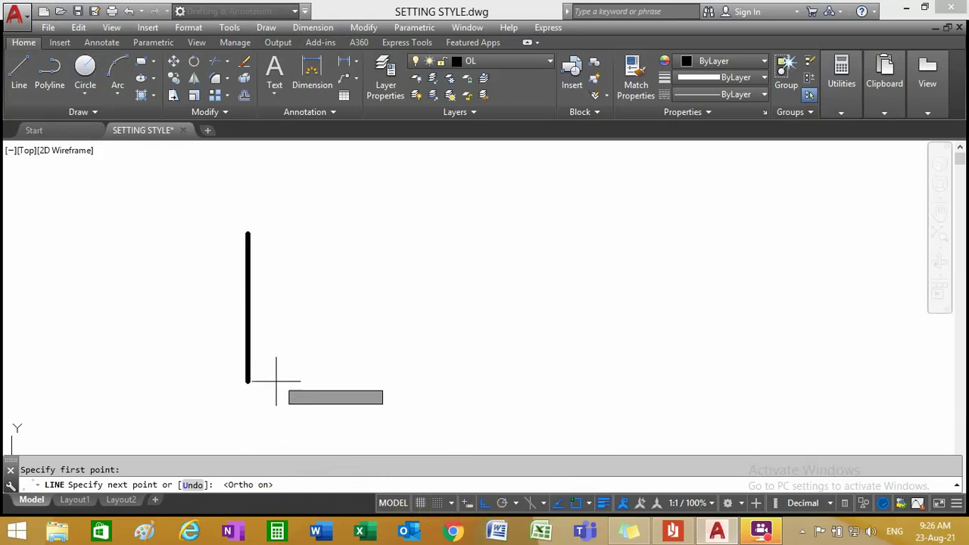
{"action": "left_click", "coordinate": [247, 397]}
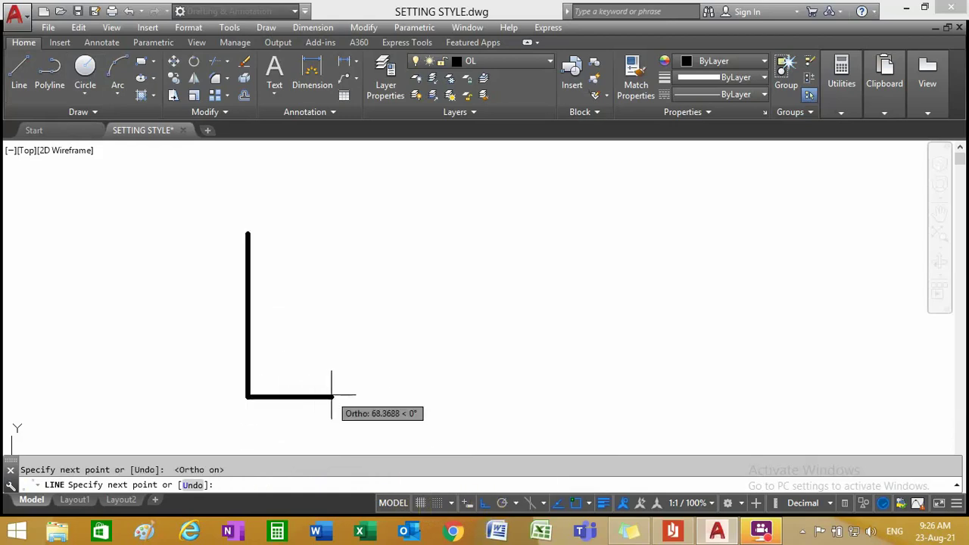
{"action": "left_click", "coordinate": [346, 396]}
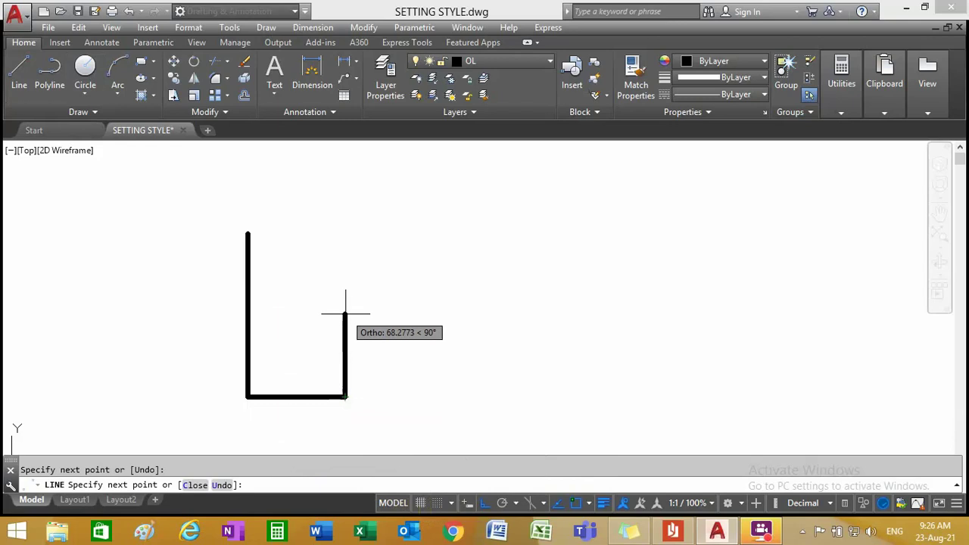
{"action": "left_click", "coordinate": [354, 313]}
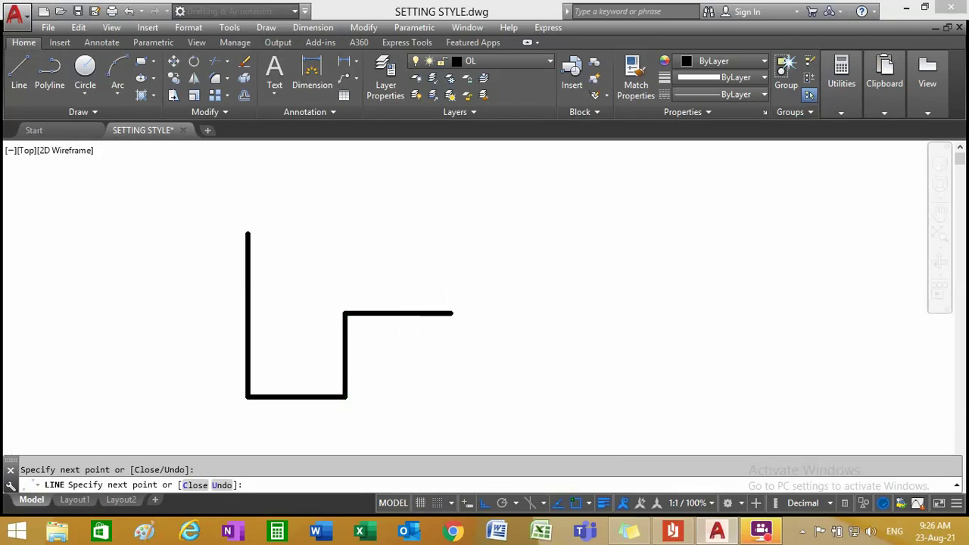
{"action": "left_click", "coordinate": [452, 313]}
- Continue the outline through the lower step, long bottom edge, right side and top ledges
{"action": "scroll", "coordinate": [452, 313], "scroll_direction": "down", "scroll_amount": 4}
{"action": "left_click", "coordinate": [450, 395]}
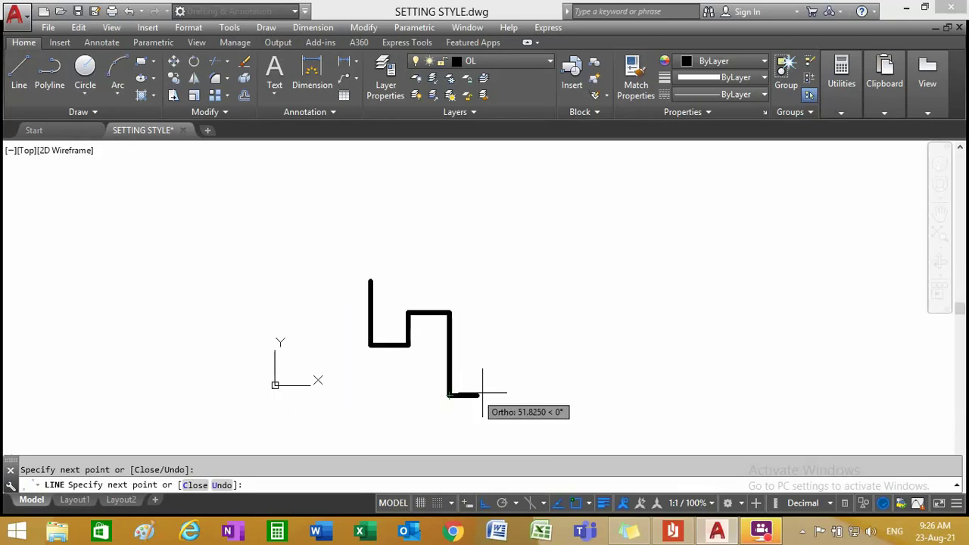
{"action": "left_click", "coordinate": [578, 395]}
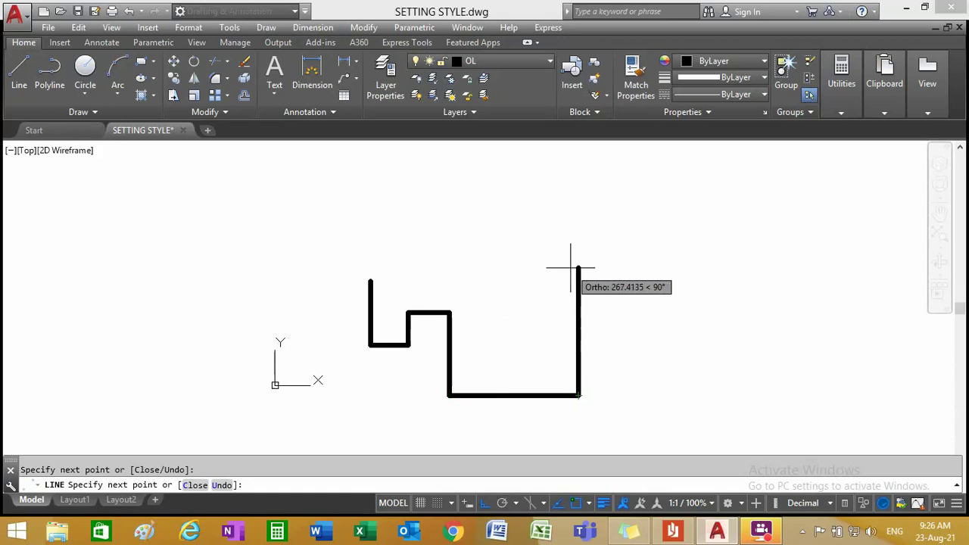
{"action": "left_click", "coordinate": [578, 207]}
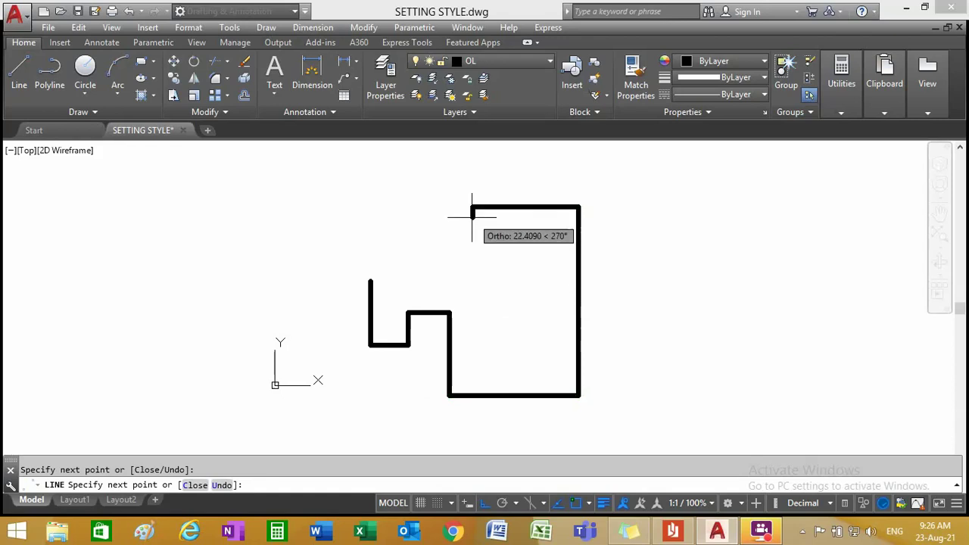
{"action": "left_click", "coordinate": [471, 263]}
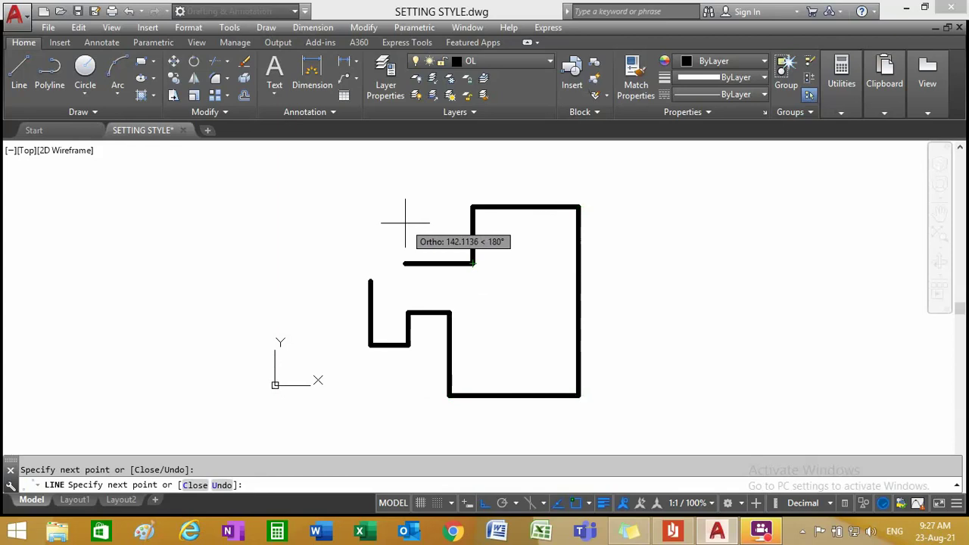
{"action": "left_click", "coordinate": [406, 221]}
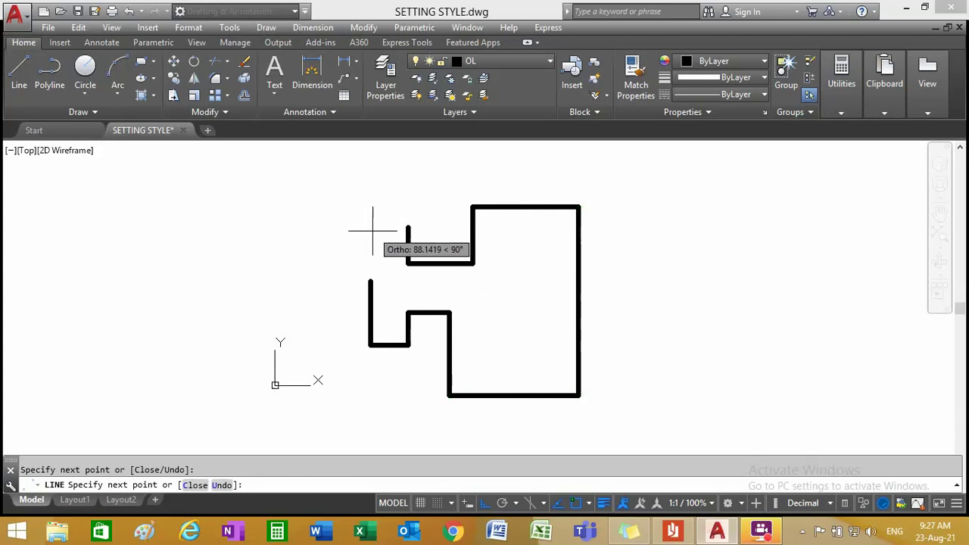
{"action": "left_click", "coordinate": [369, 264]}
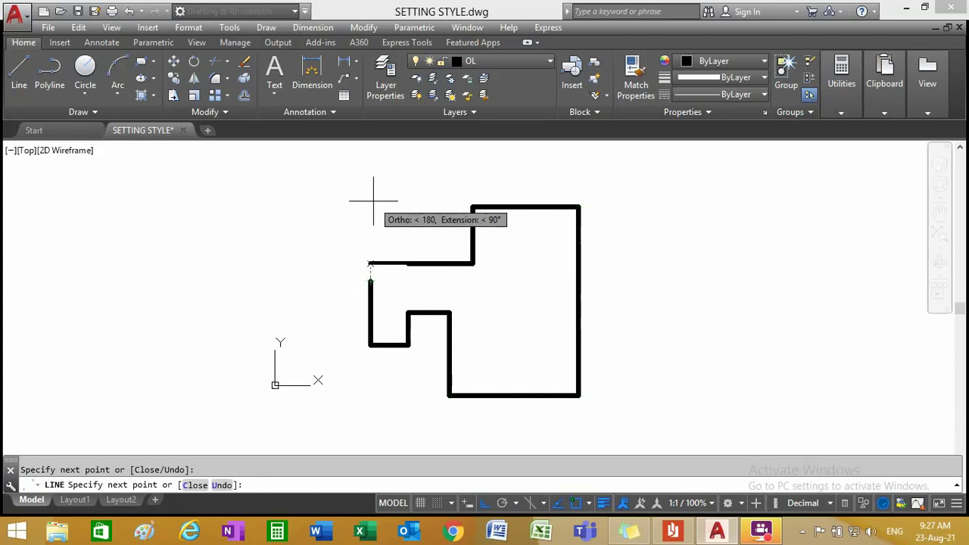
{"action": "left_click", "coordinate": [376, 273]}
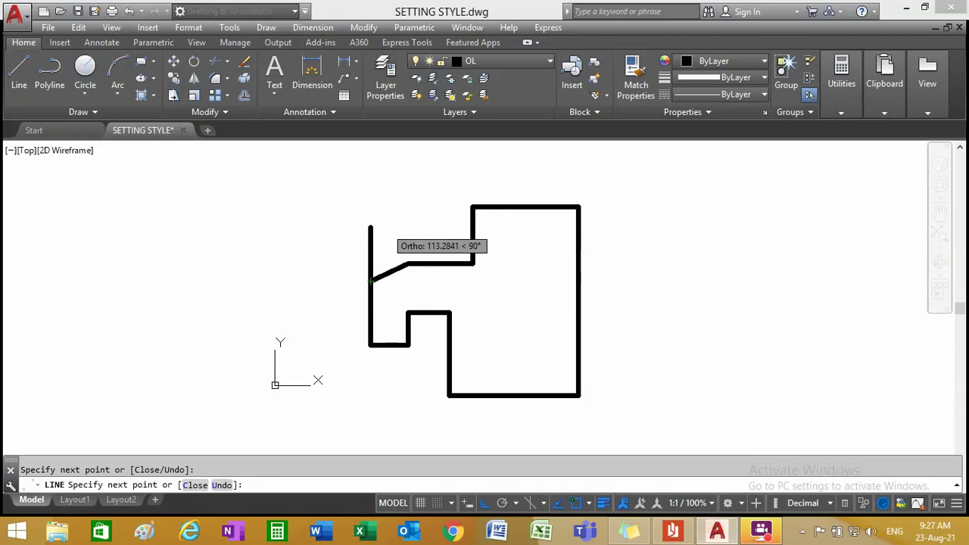
{"action": "right_click", "coordinate": [392, 231]}
{"action": "left_click", "coordinate": [405, 243]}
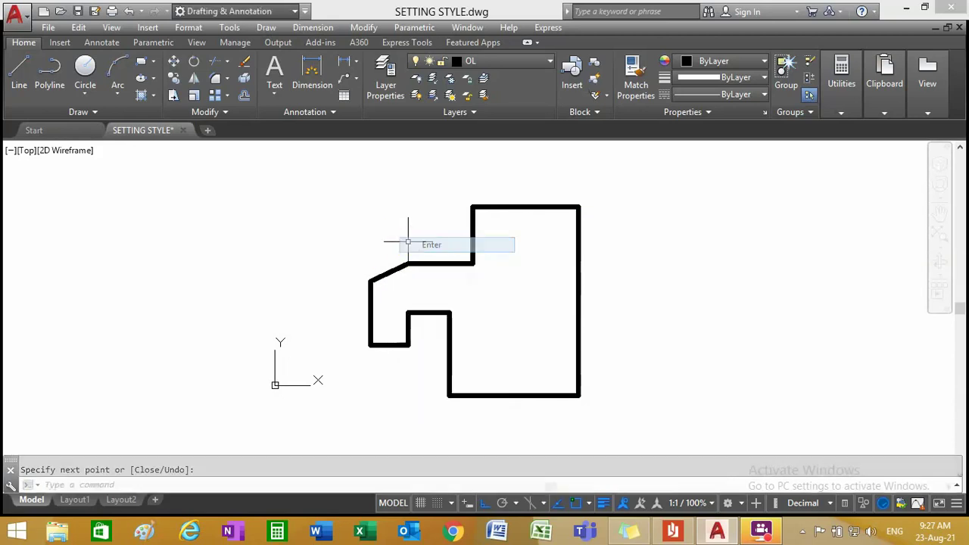
- Erase the stray diagonal segment and stretch the left vertical edge up to the top
{"action": "left_click", "coordinate": [388, 277]}
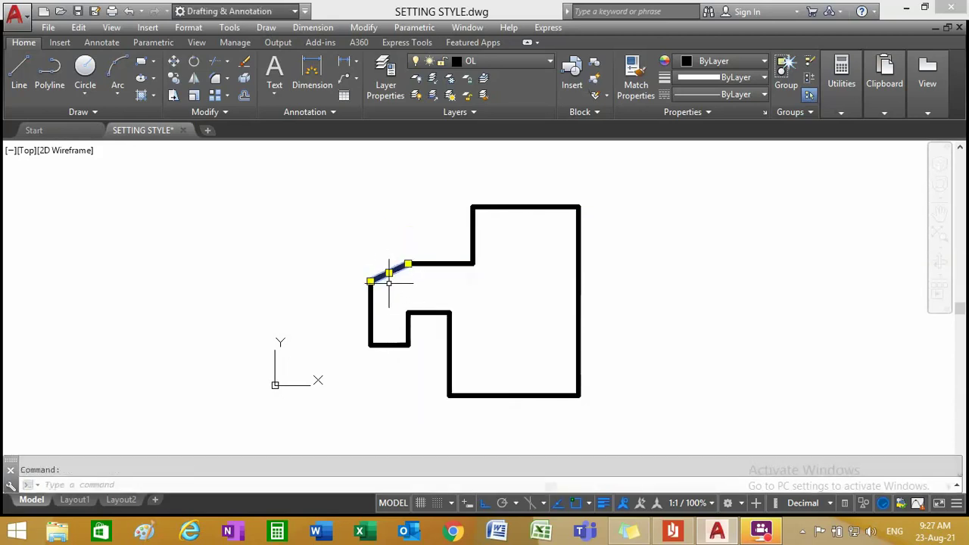
{"action": "key", "text": "Delete"}
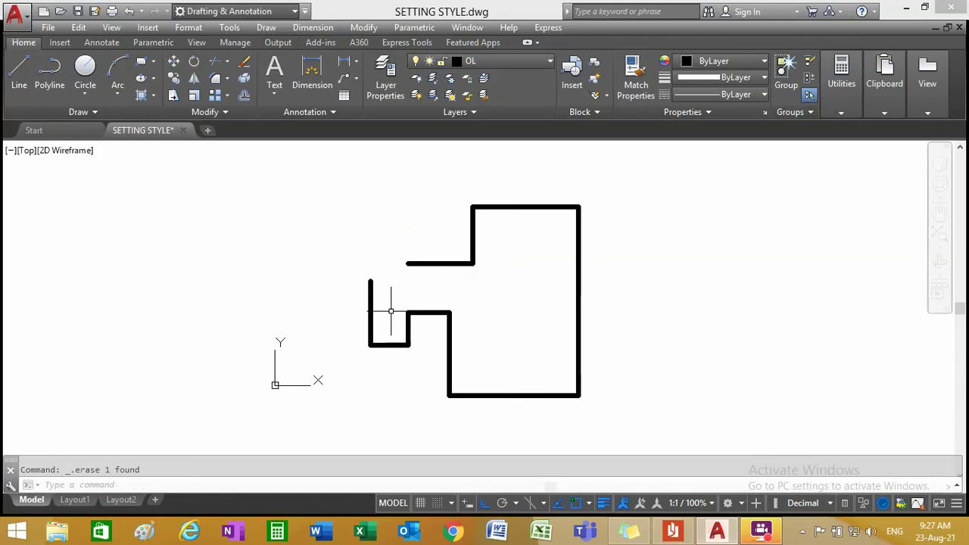
{"action": "left_click", "coordinate": [370, 300]}
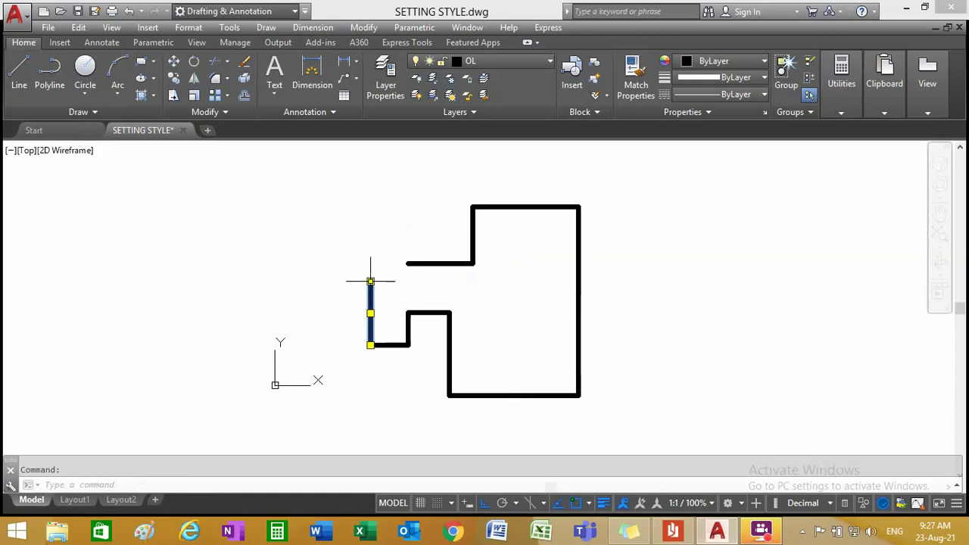
{"action": "left_click", "coordinate": [370, 280]}
{"action": "left_click", "coordinate": [370, 202]}
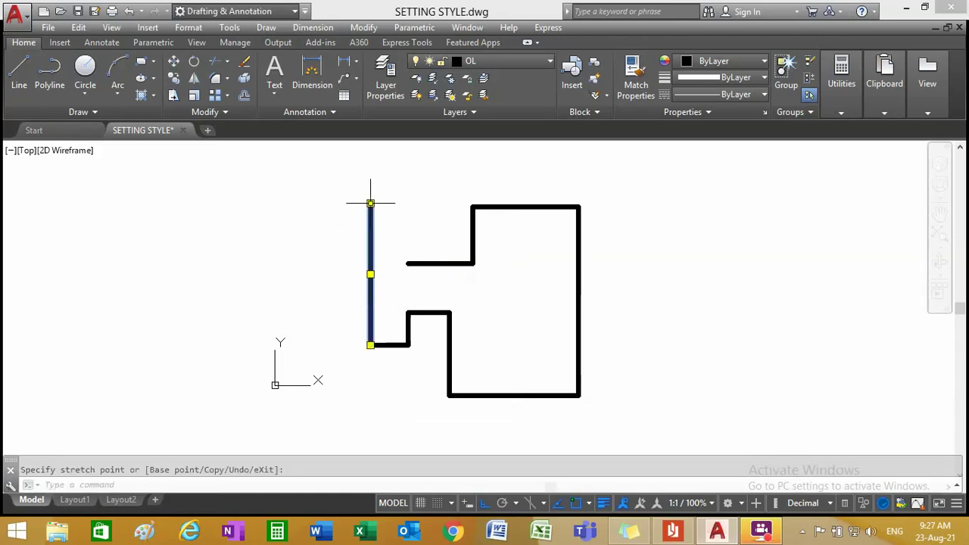
{"action": "key", "text": "Escape"}
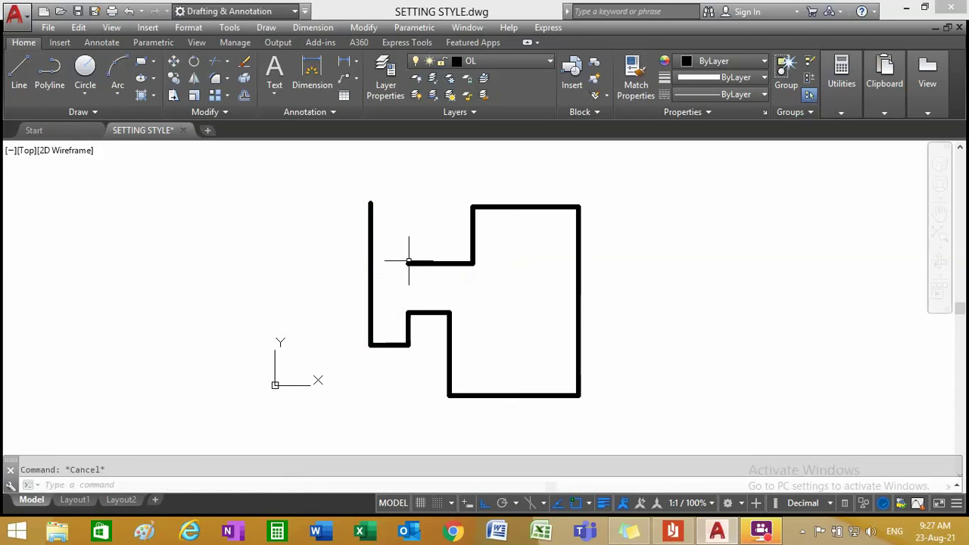
- Draw the top-left notch: a short top edge dropping down to the ledge
{"action": "left_click", "coordinate": [19, 75]}
{"action": "left_click", "coordinate": [370, 203]}
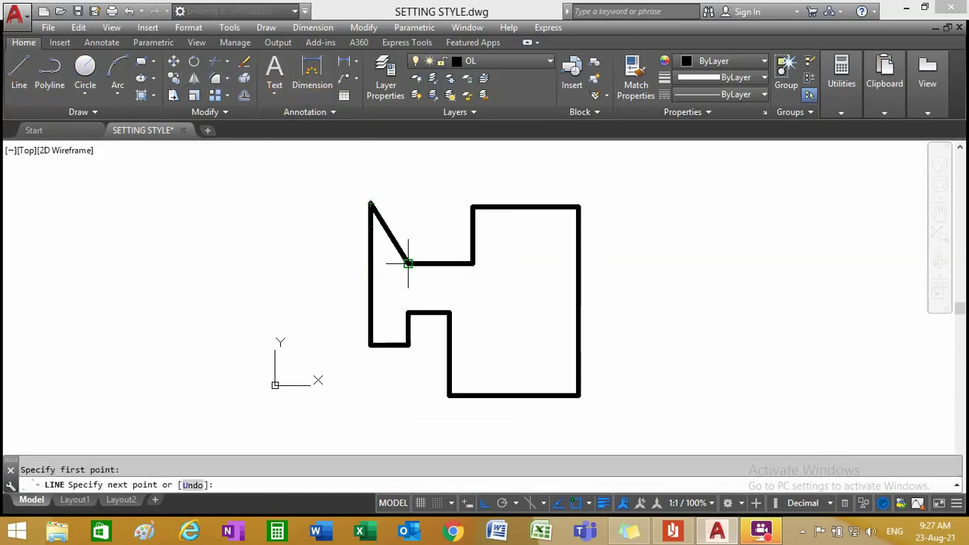
{"action": "left_click", "coordinate": [410, 203]}
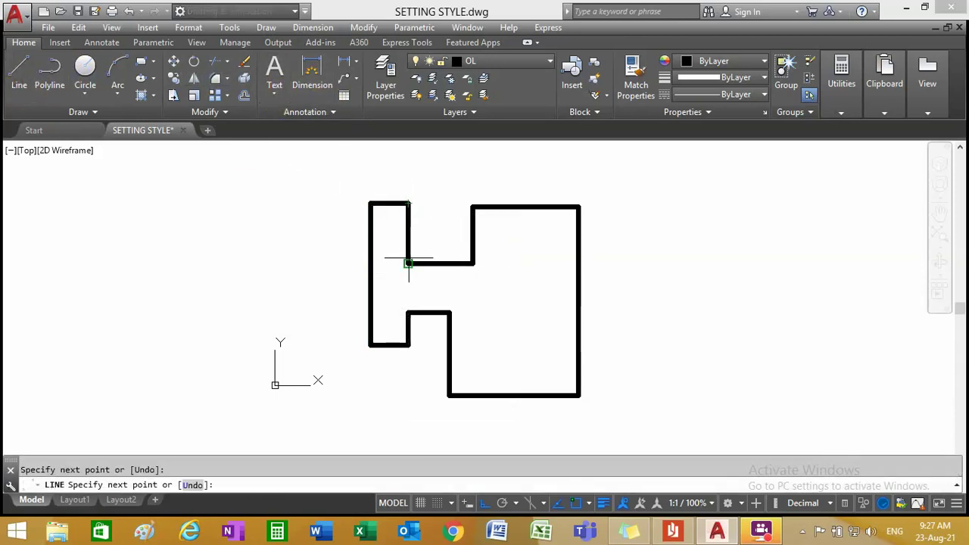
{"action": "left_click", "coordinate": [408, 263]}
{"action": "right_click", "coordinate": [433, 241]}
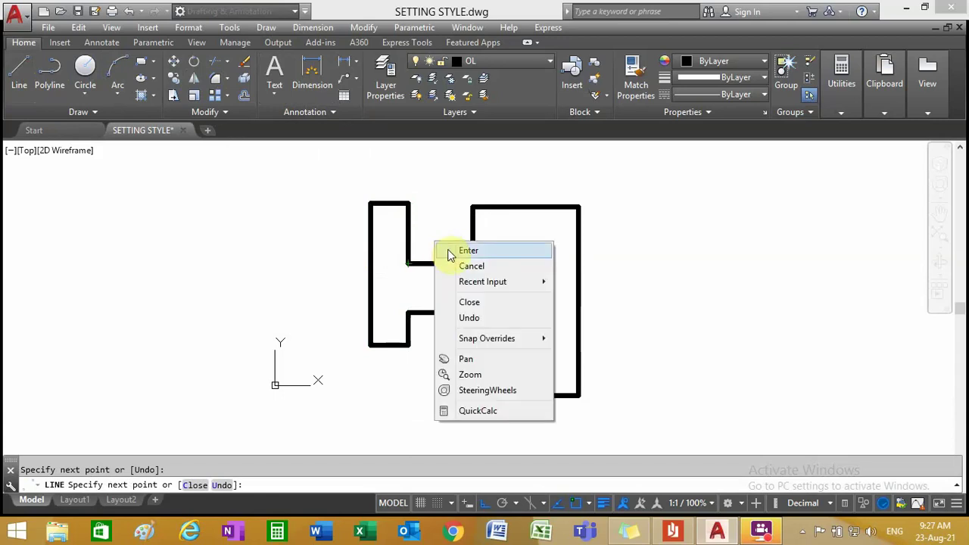
{"action": "left_click", "coordinate": [454, 251]}
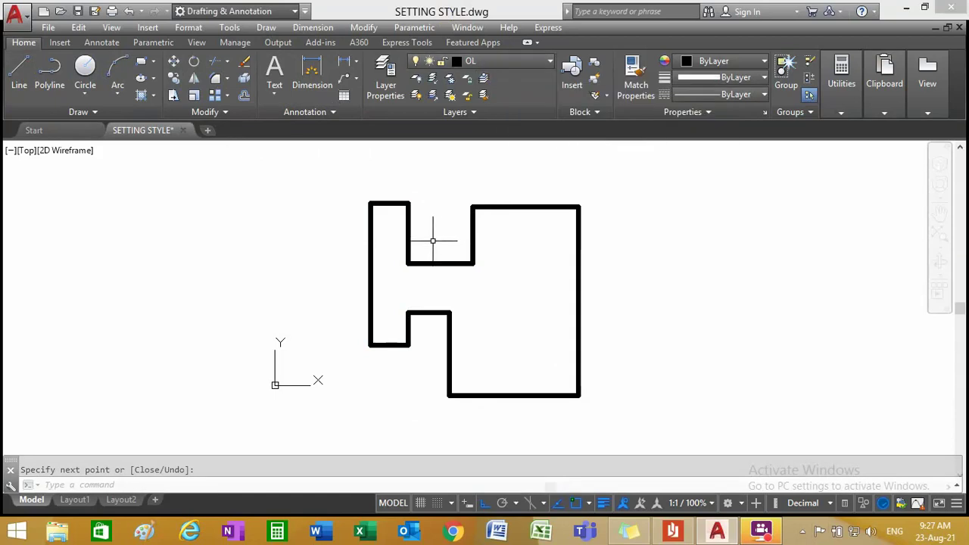
- Move the right block's top edge onto layer CL
{"action": "left_click", "coordinate": [512, 63]}
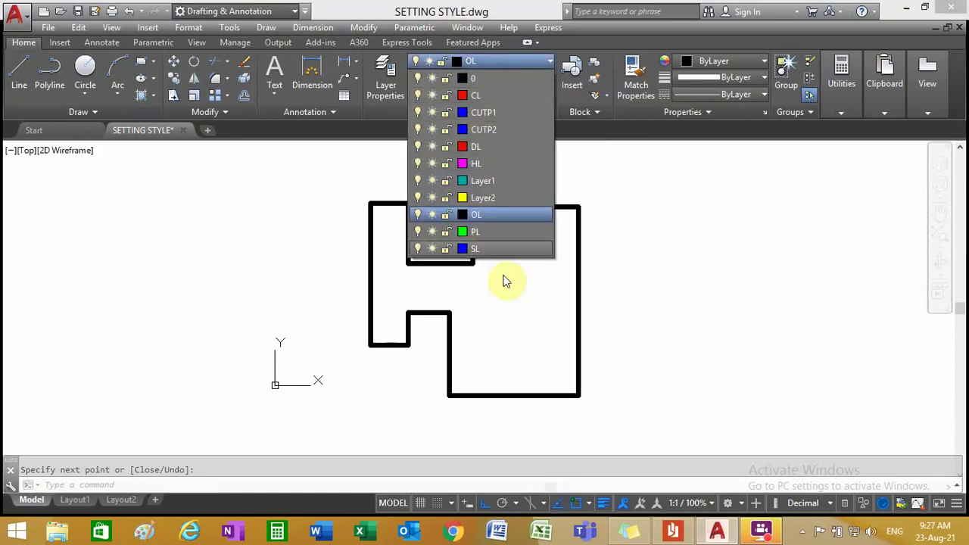
{"action": "left_click", "coordinate": [636, 198]}
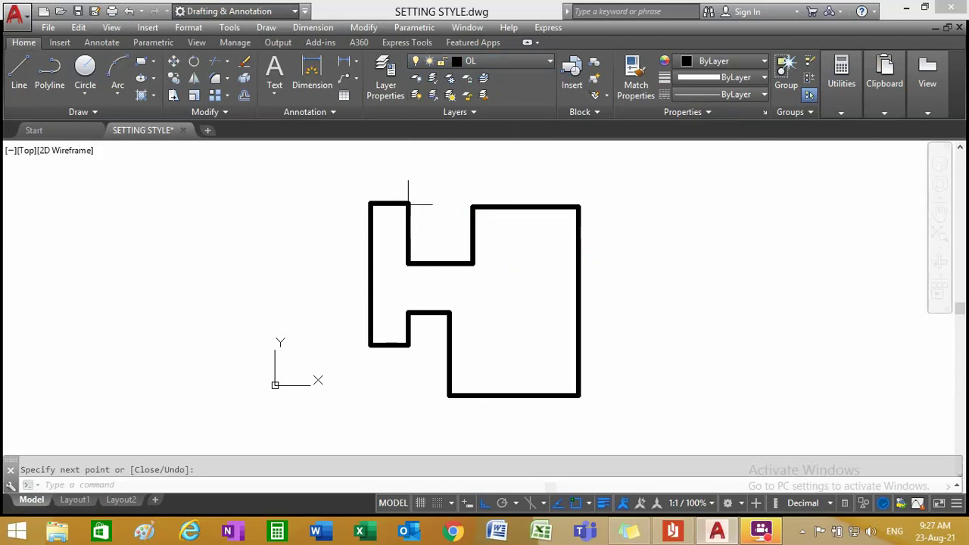
{"action": "key", "text": "Escape"}
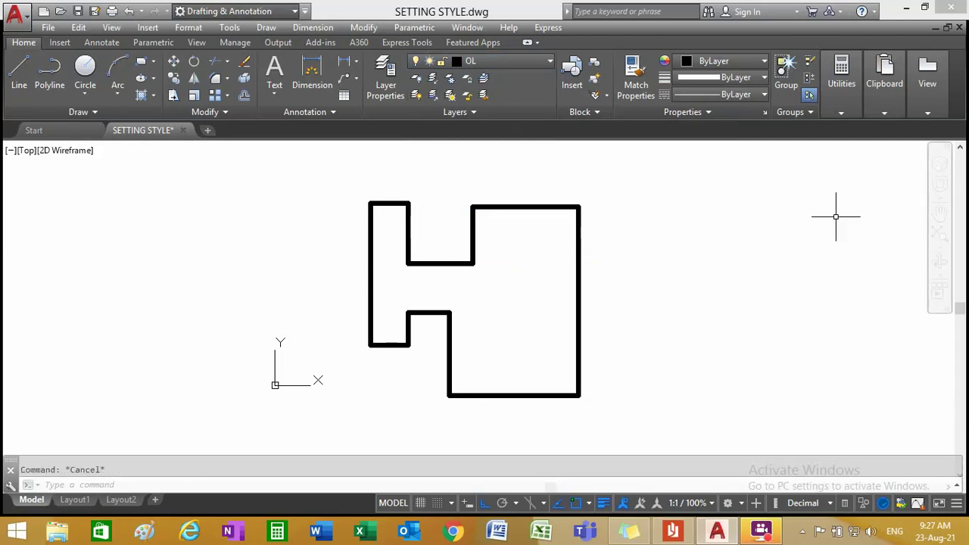
{"action": "left_click", "coordinate": [500, 208]}
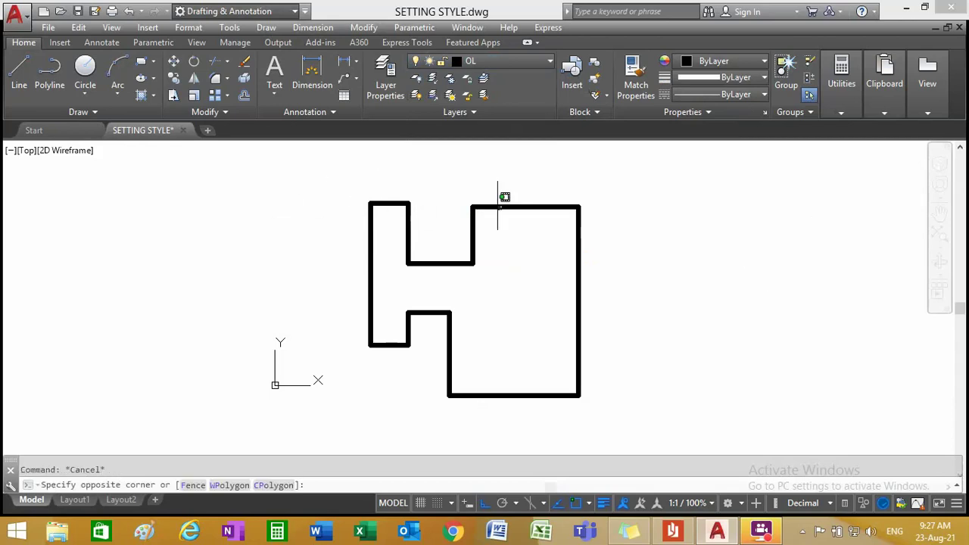
{"action": "left_click", "coordinate": [525, 60]}
{"action": "left_click", "coordinate": [509, 99]}
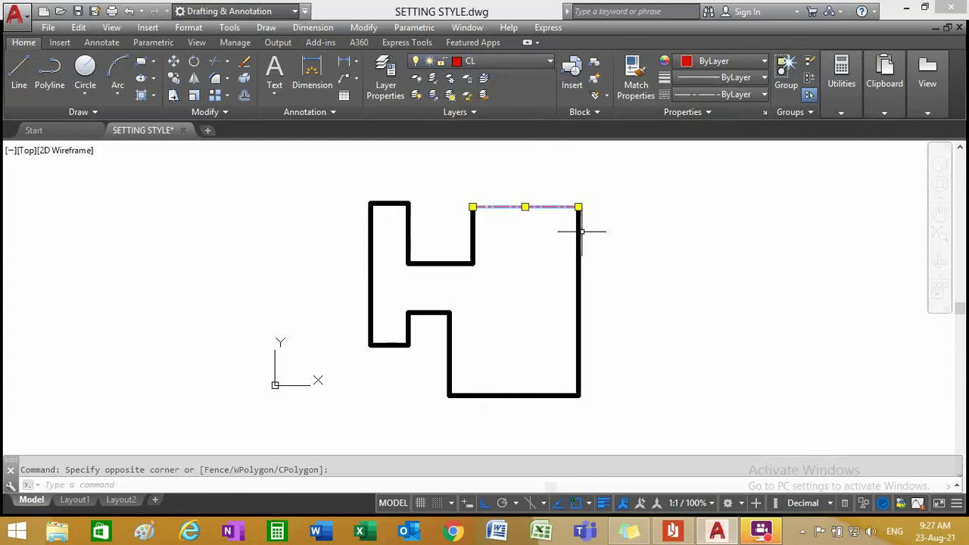
{"action": "key", "text": "Escape"}
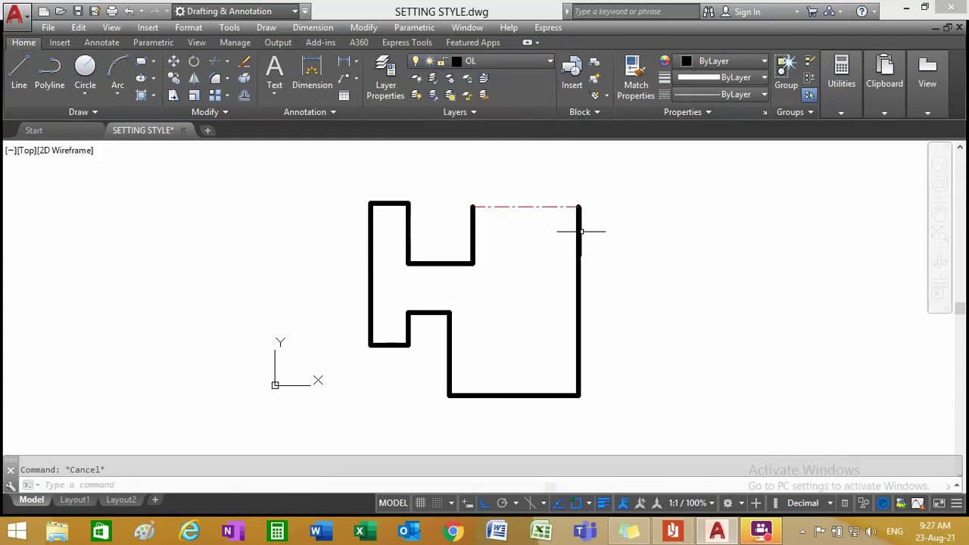
- Put the right side edge on layer CUTP2 instead of DL
{"action": "left_click", "coordinate": [580, 231]}
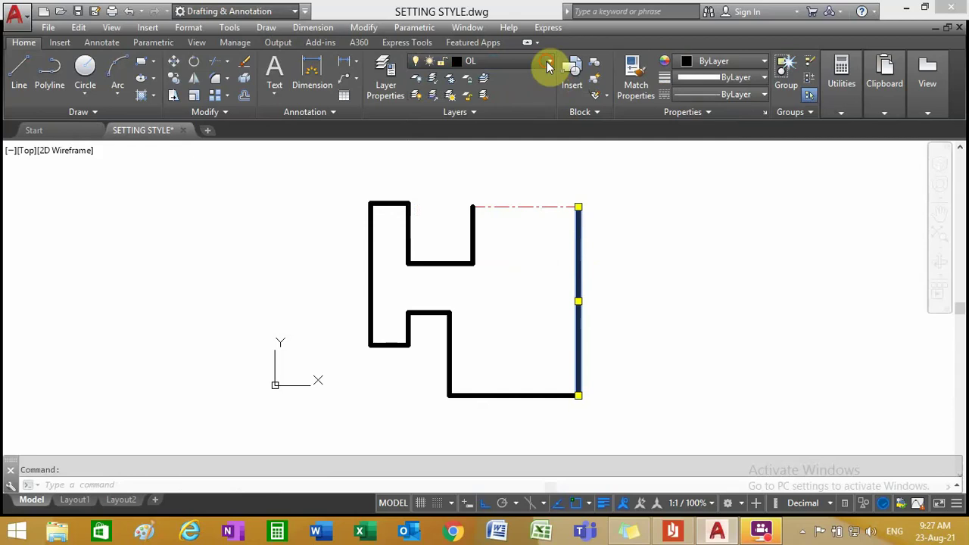
{"action": "left_click", "coordinate": [545, 62]}
{"action": "left_click", "coordinate": [526, 145]}
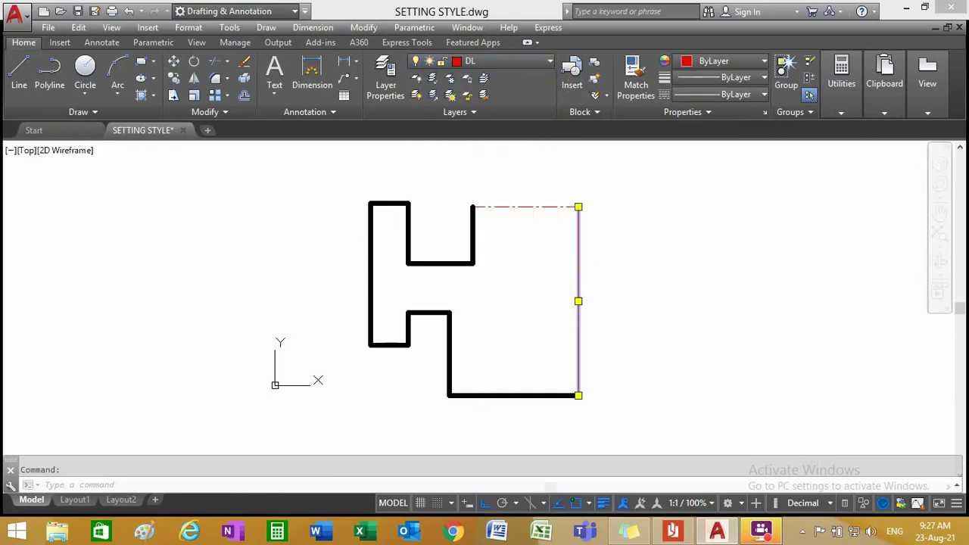
{"action": "key", "text": "Escape"}
{"action": "left_click", "coordinate": [579, 304]}
{"action": "left_click", "coordinate": [519, 65]}
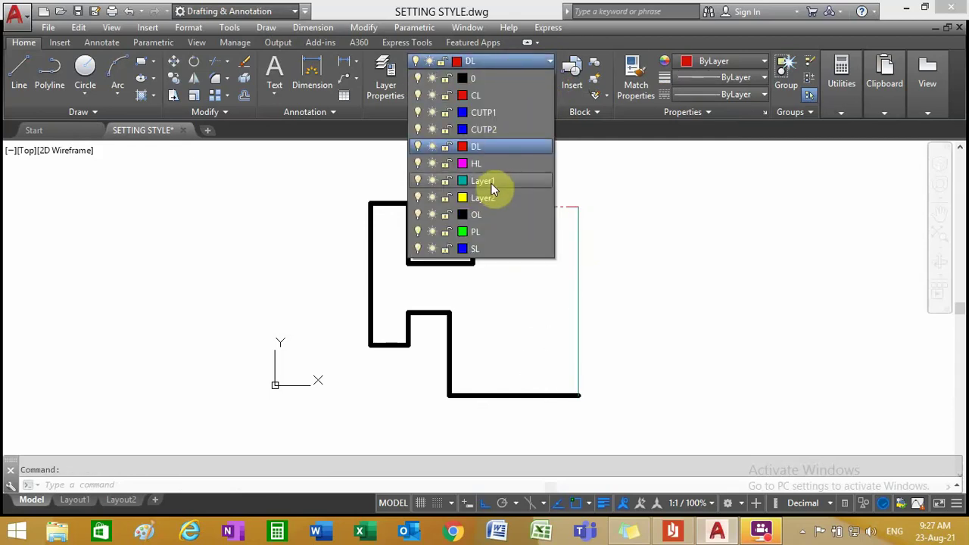
{"action": "left_click", "coordinate": [485, 129]}
{"action": "key", "text": "Escape"}
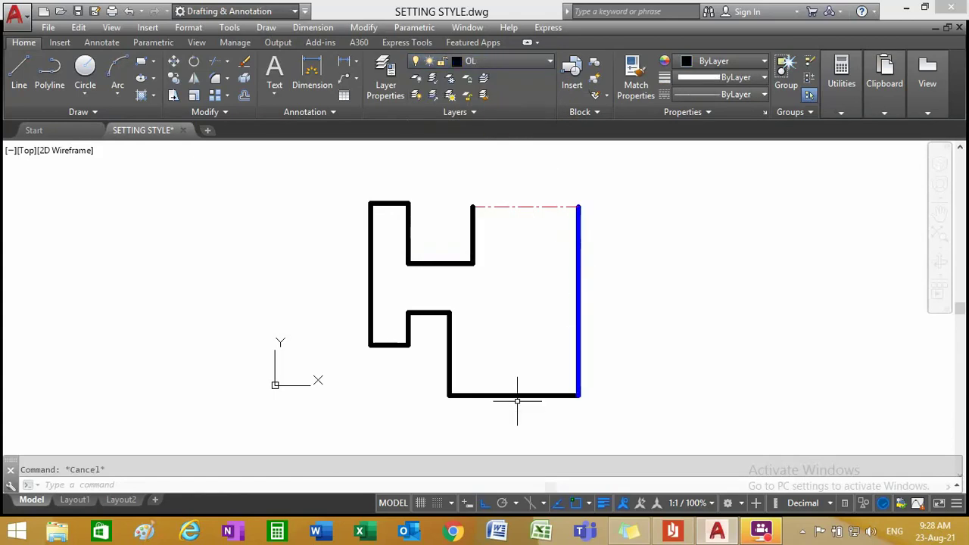
- Put the bottom edge on layer DL, then select the lower inner vertical edge
{"action": "left_click", "coordinate": [514, 395]}
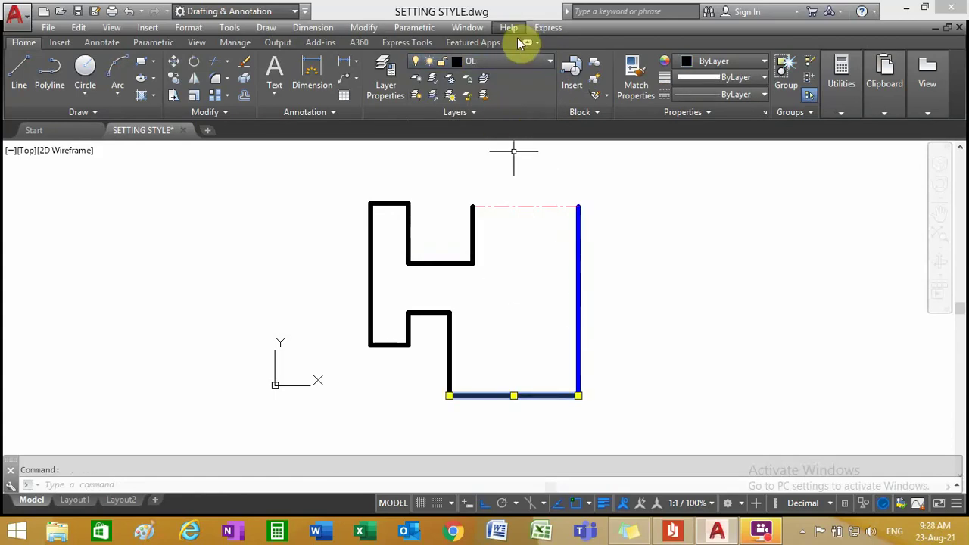
{"action": "left_click", "coordinate": [519, 65]}
{"action": "left_click", "coordinate": [505, 127]}
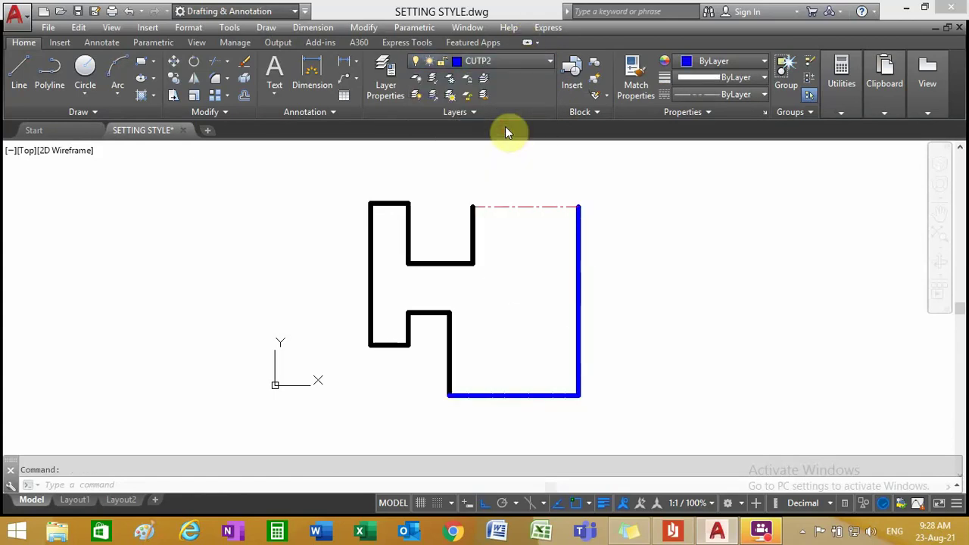
{"action": "left_click", "coordinate": [504, 60]}
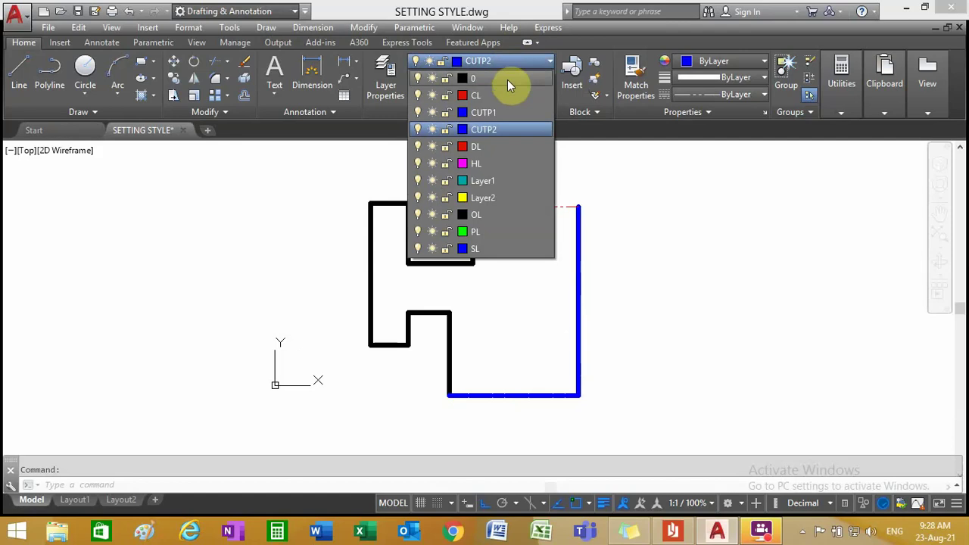
{"action": "left_click", "coordinate": [500, 147]}
{"action": "key", "text": "Escape"}
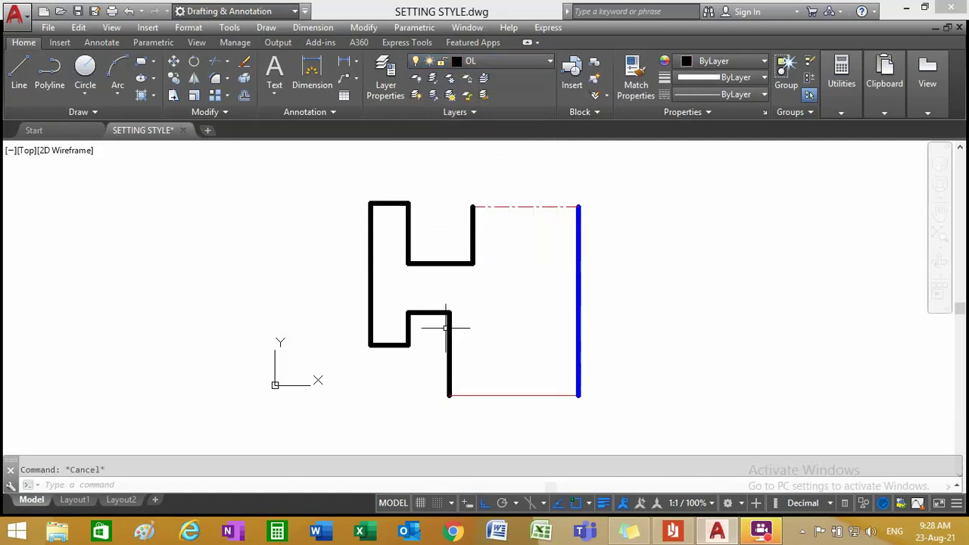
{"action": "left_click", "coordinate": [448, 331]}
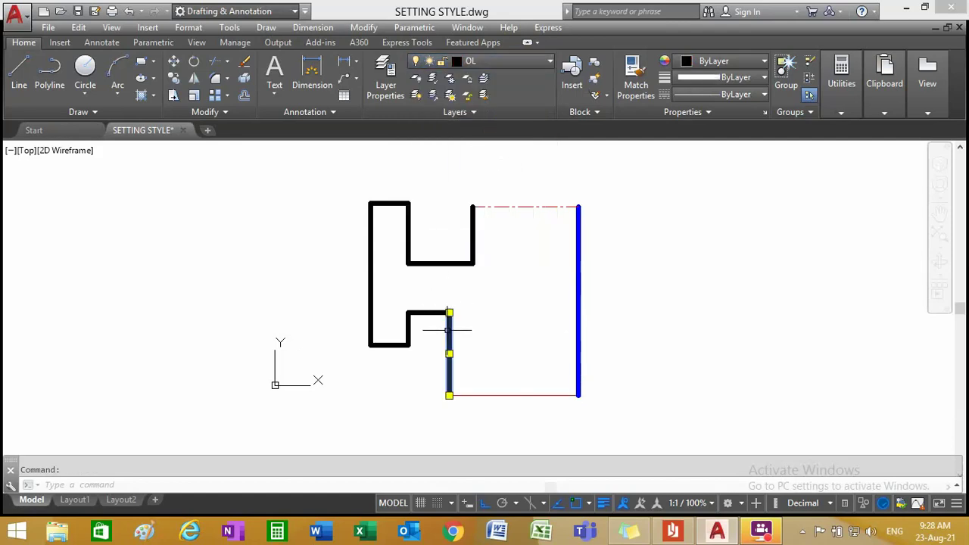
- Put the lower inner vertical edge on HL and both short notch edges on PL
{"action": "left_click", "coordinate": [506, 59]}
{"action": "left_click", "coordinate": [497, 164]}
{"action": "key", "text": "Escape"}
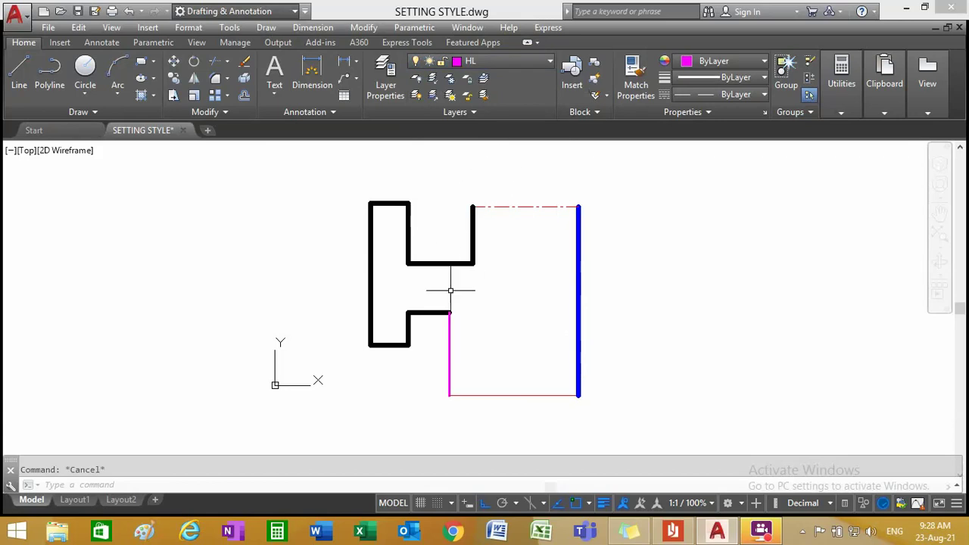
{"action": "left_click", "coordinate": [436, 312]}
{"action": "left_click", "coordinate": [514, 60]}
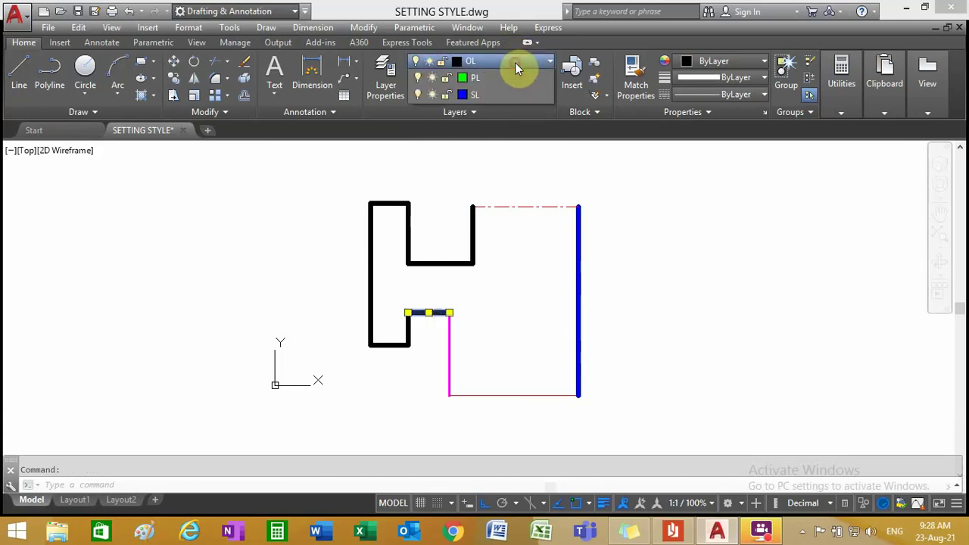
{"action": "left_click", "coordinate": [504, 233]}
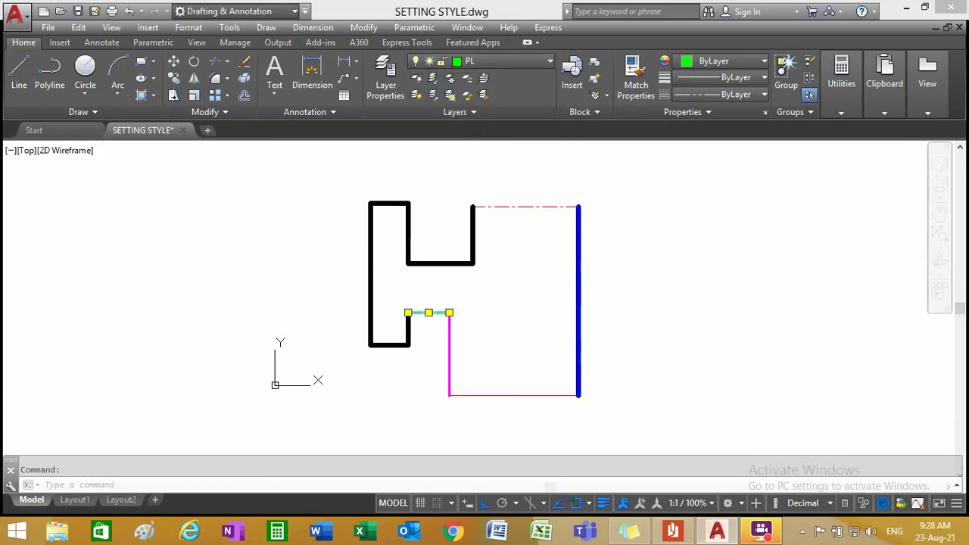
{"action": "key", "text": "Escape"}
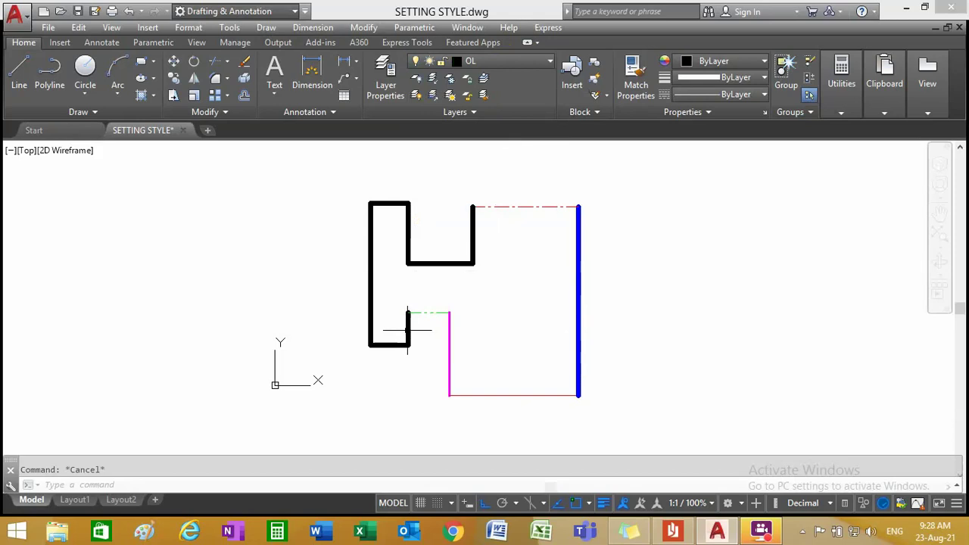
{"action": "left_click", "coordinate": [407, 329]}
{"action": "left_click", "coordinate": [514, 61]}
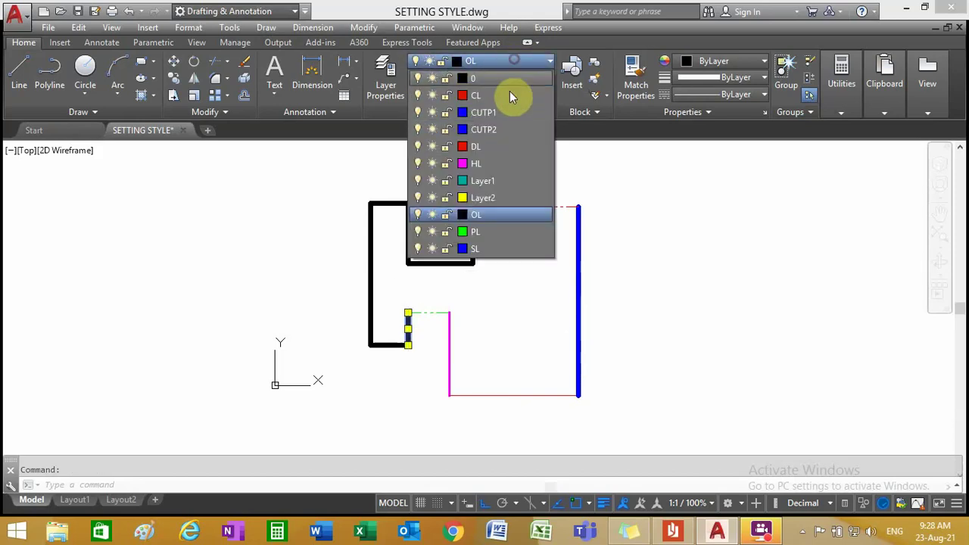
{"action": "left_click", "coordinate": [495, 231]}
{"action": "key", "text": "Escape"}
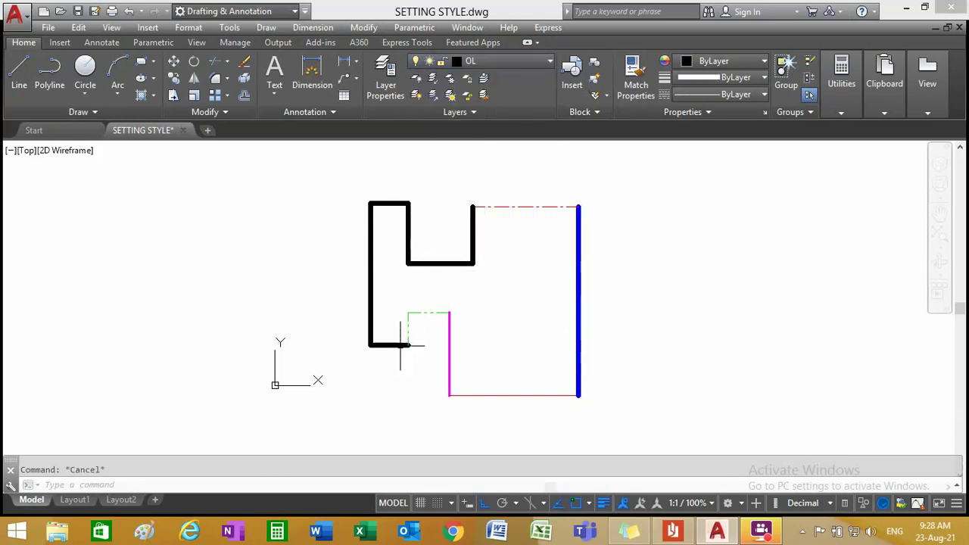
- Move the long left edge to SL, the top-left edge to Layer2, and the upper inner edge to Layer1
{"action": "left_click", "coordinate": [371, 305]}
{"action": "left_click", "coordinate": [488, 61]}
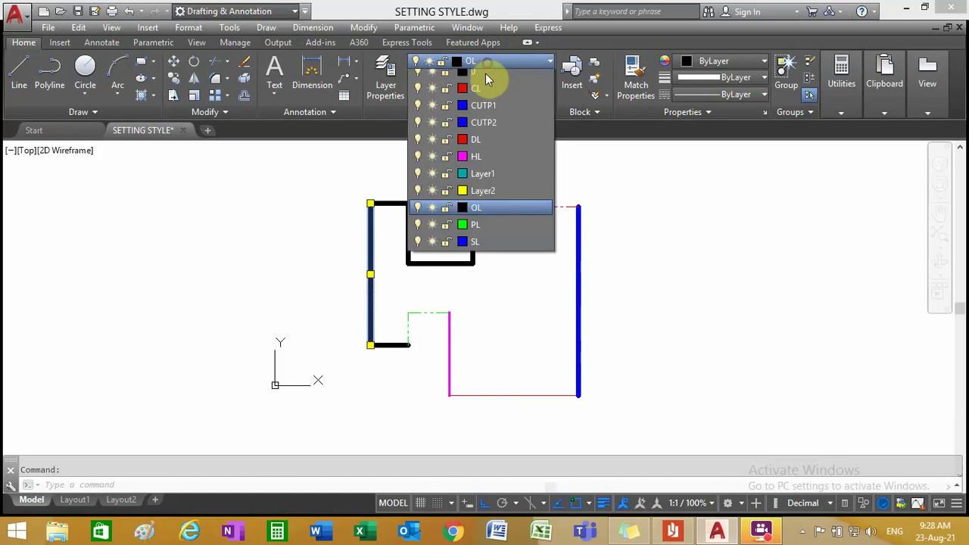
{"action": "left_click", "coordinate": [482, 248]}
{"action": "key", "text": "Escape"}
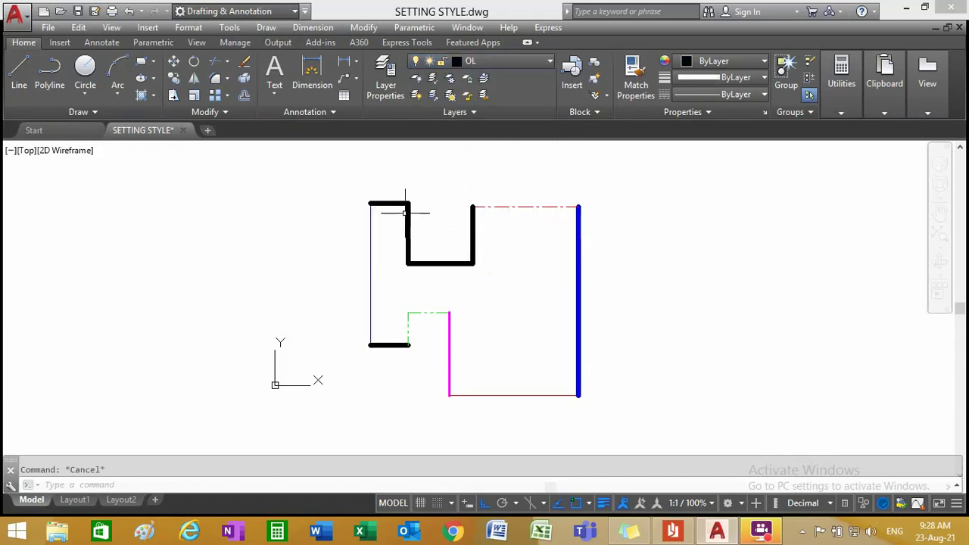
{"action": "left_click", "coordinate": [395, 204]}
{"action": "left_click", "coordinate": [513, 64]}
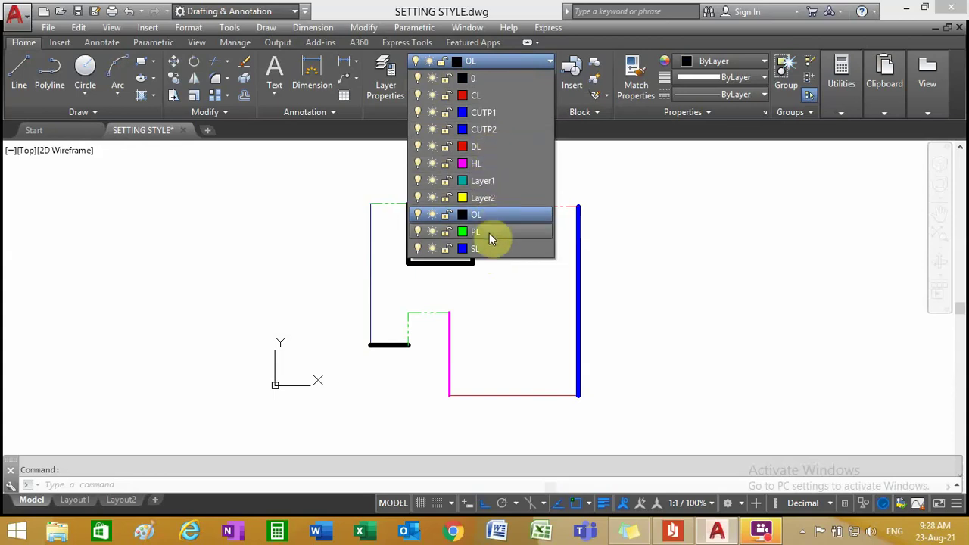
{"action": "left_click", "coordinate": [484, 198]}
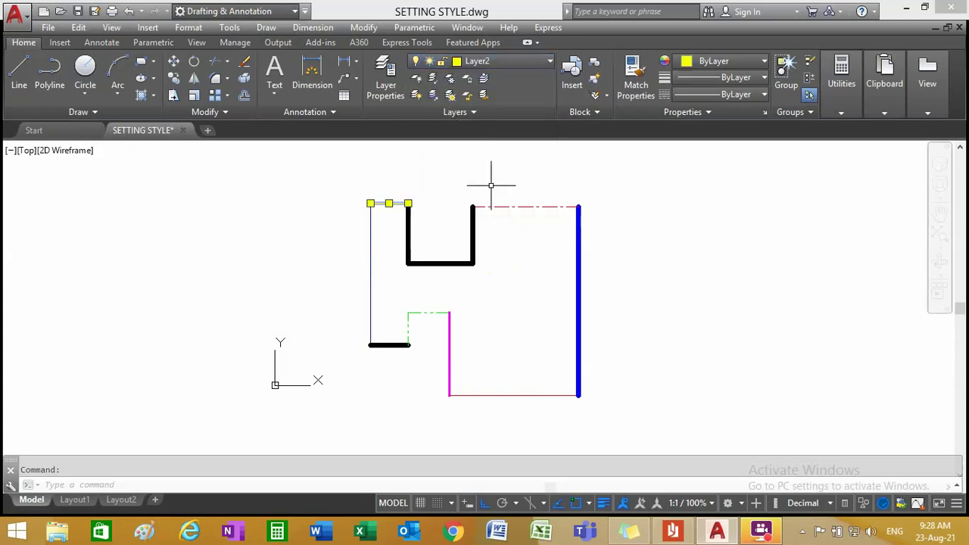
{"action": "key", "text": "Escape"}
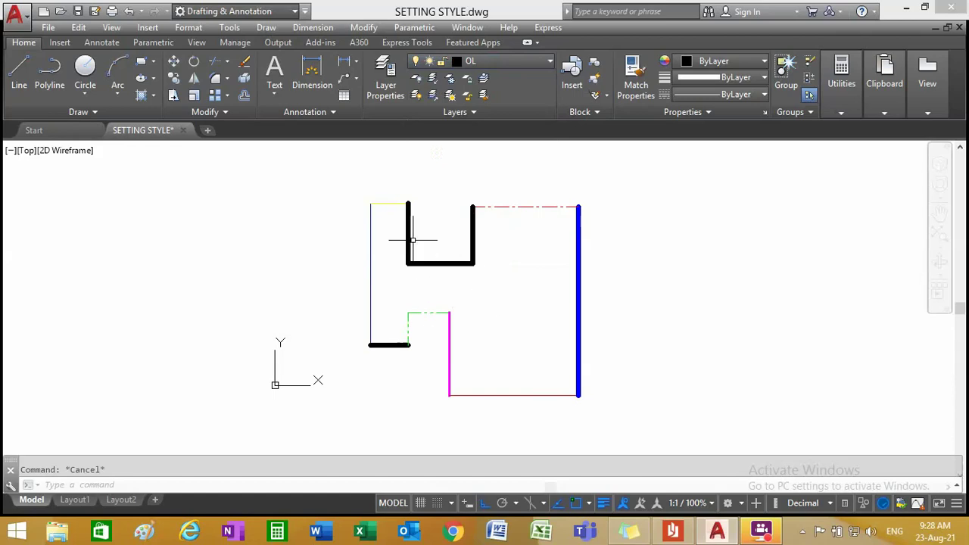
{"action": "left_click", "coordinate": [411, 229]}
{"action": "left_click", "coordinate": [392, 227]}
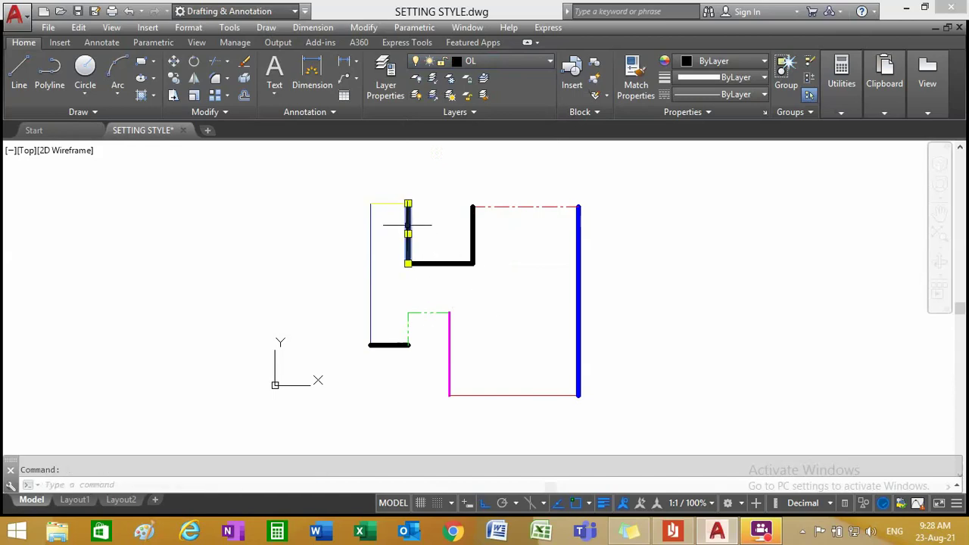
{"action": "left_click", "coordinate": [504, 61]}
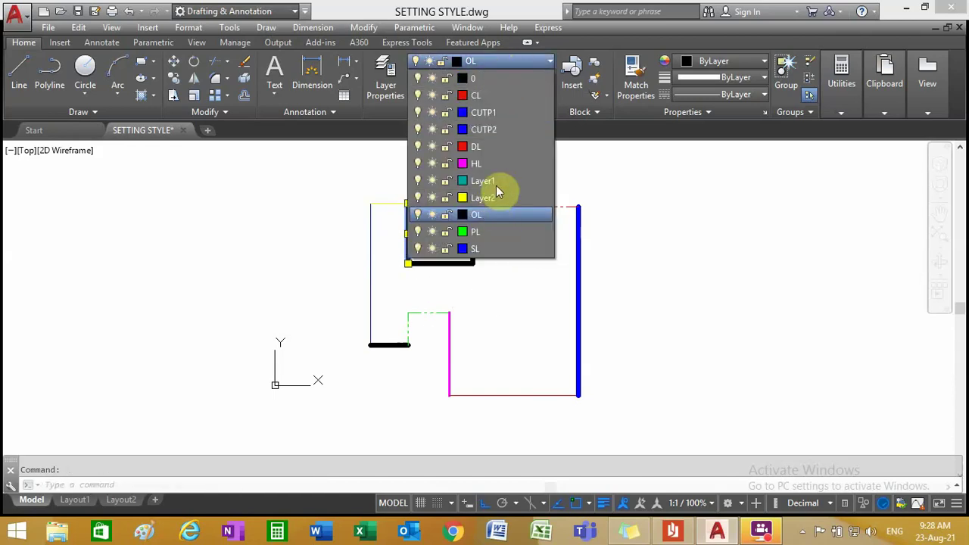
{"action": "left_click", "coordinate": [495, 187]}
{"action": "key", "text": "Escape"}
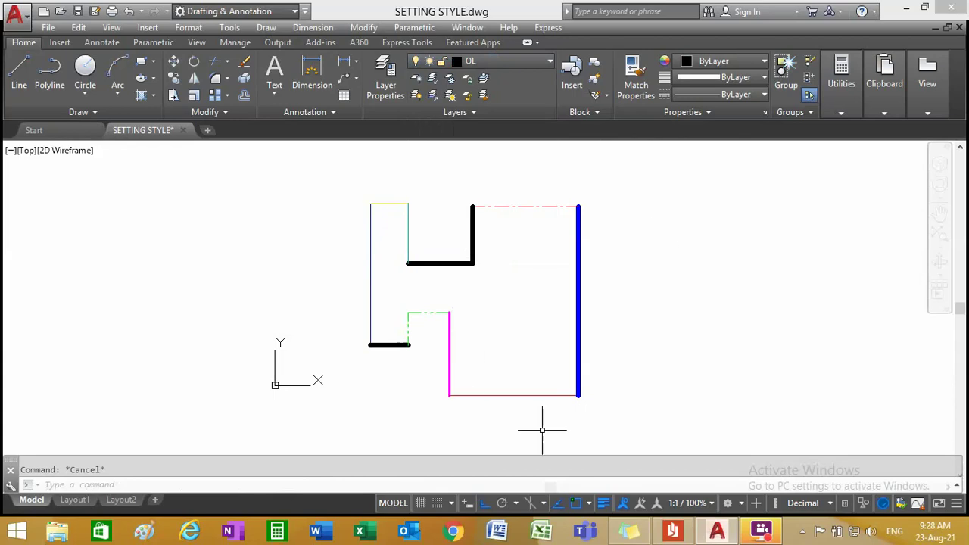
{"action": "scroll", "coordinate": [346, 329], "scroll_direction": "up", "scroll_amount": 2}
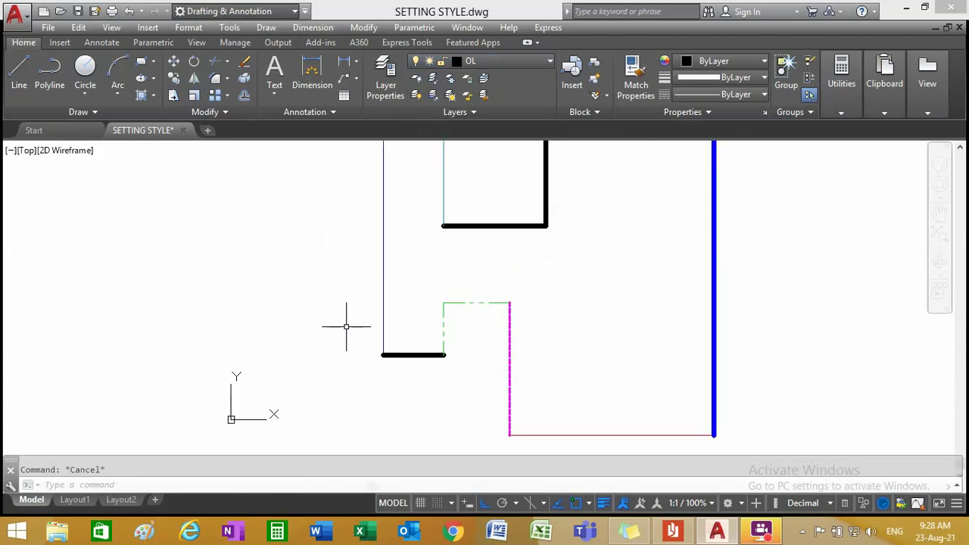
{"action": "scroll", "coordinate": [346, 327], "scroll_direction": "down", "scroll_amount": 2}
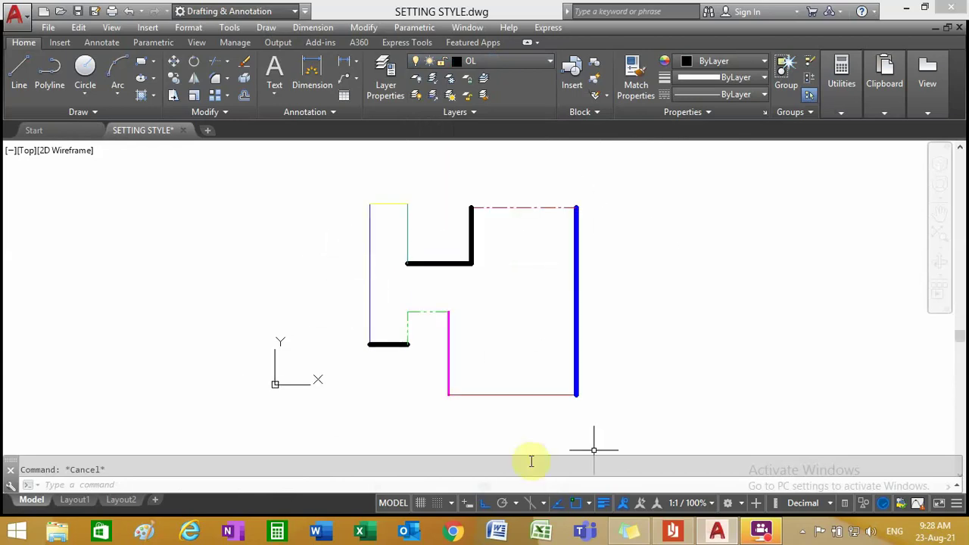
{"action": "left_click", "coordinate": [419, 486]}
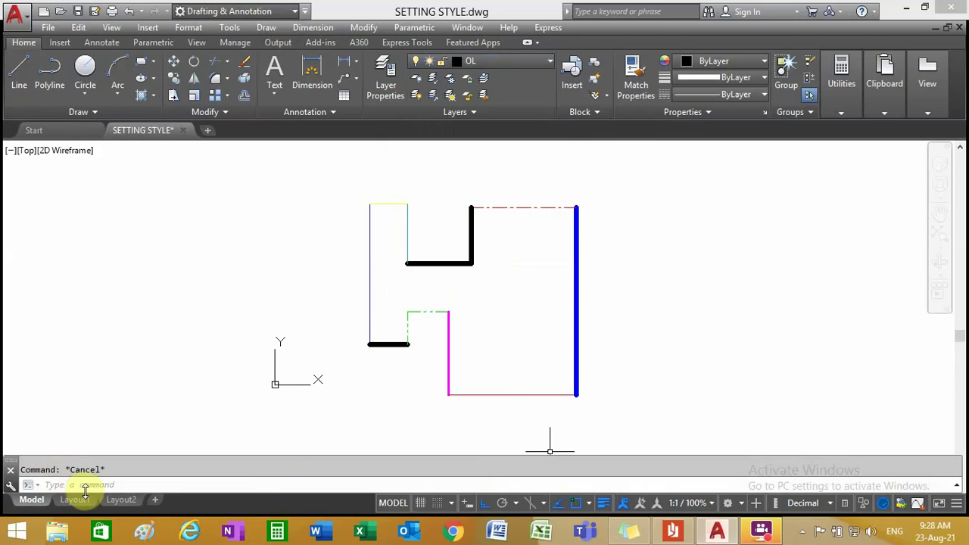
{"action": "scroll", "coordinate": [590, 361], "scroll_direction": "up", "scroll_amount": 2}
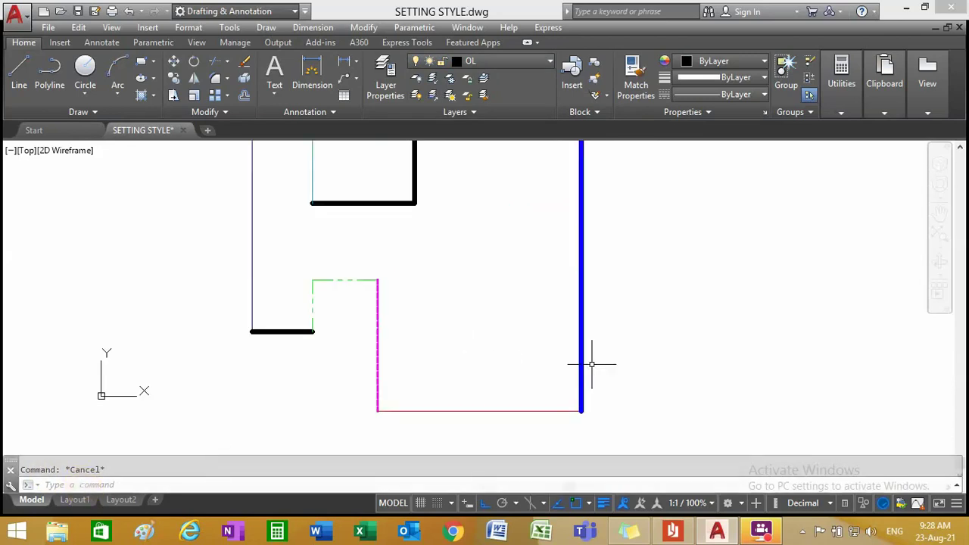
{"action": "scroll", "coordinate": [590, 354], "scroll_direction": "up", "scroll_amount": 3}
{"action": "scroll", "coordinate": [549, 347], "scroll_direction": "up", "scroll_amount": 2}
{"action": "scroll", "coordinate": [521, 318], "scroll_direction": "down", "scroll_amount": 4}
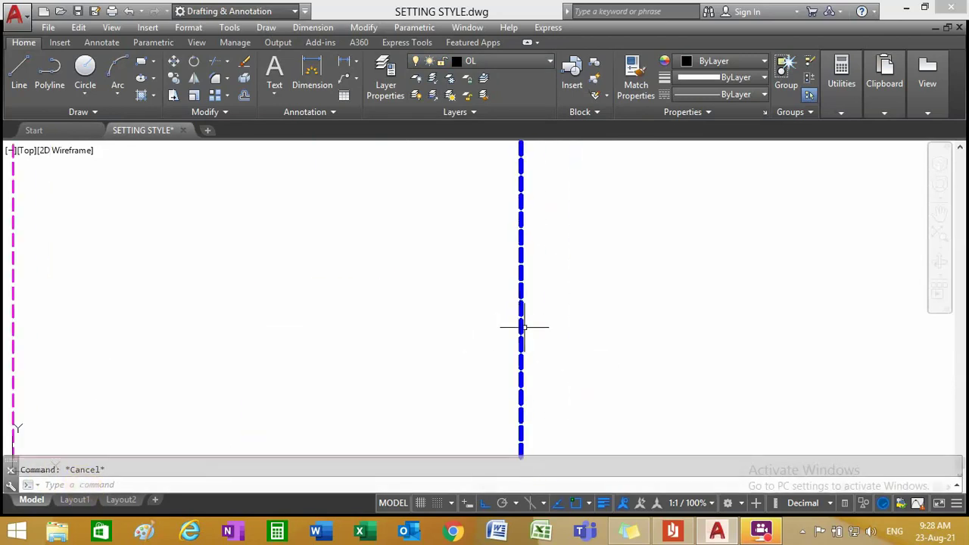
{"action": "scroll", "coordinate": [539, 371], "scroll_direction": "up", "scroll_amount": 3}
{"action": "scroll", "coordinate": [537, 370], "scroll_direction": "up", "scroll_amount": 6}
{"action": "scroll", "coordinate": [530, 318], "scroll_direction": "down", "scroll_amount": 3}
{"action": "scroll", "coordinate": [556, 315], "scroll_direction": "down", "scroll_amount": 2}
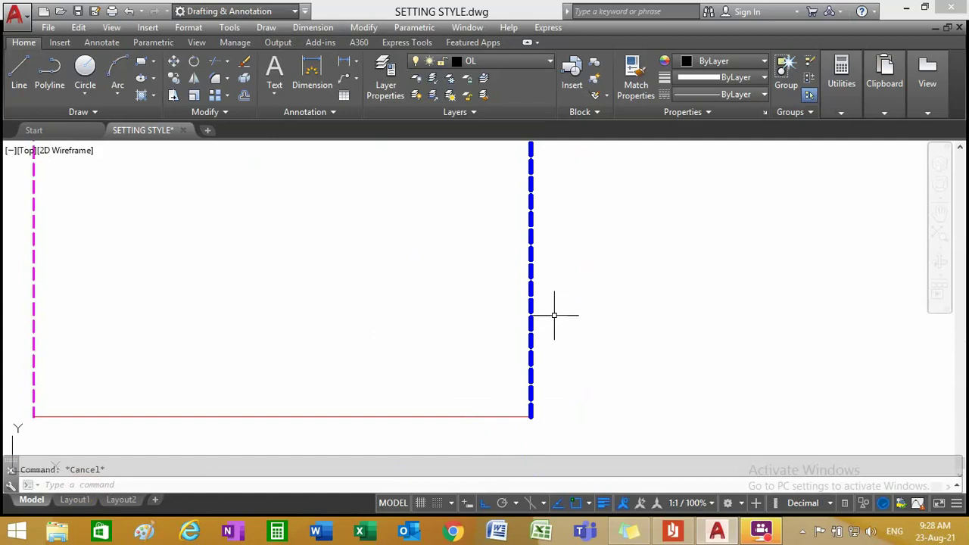
{"action": "scroll", "coordinate": [553, 287], "scroll_direction": "down", "scroll_amount": 2}
{"action": "scroll", "coordinate": [549, 256], "scroll_direction": "down", "scroll_amount": 2}
{"action": "scroll", "coordinate": [560, 220], "scroll_direction": "down", "scroll_amount": 3}
{"action": "scroll", "coordinate": [562, 205], "scroll_direction": "up", "scroll_amount": 3}
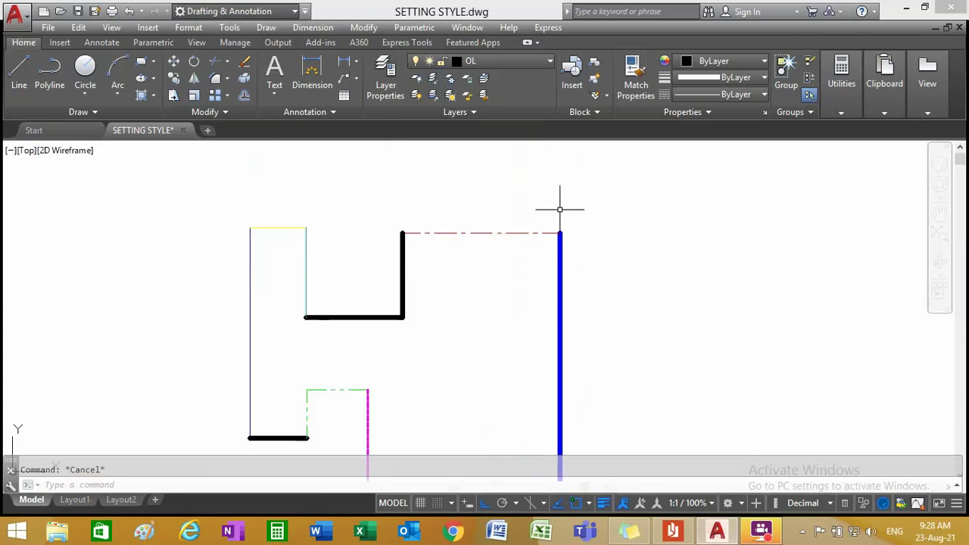
{"action": "scroll", "coordinate": [647, 259], "scroll_direction": "down", "scroll_amount": 2}
{"action": "type", "text": "L"}
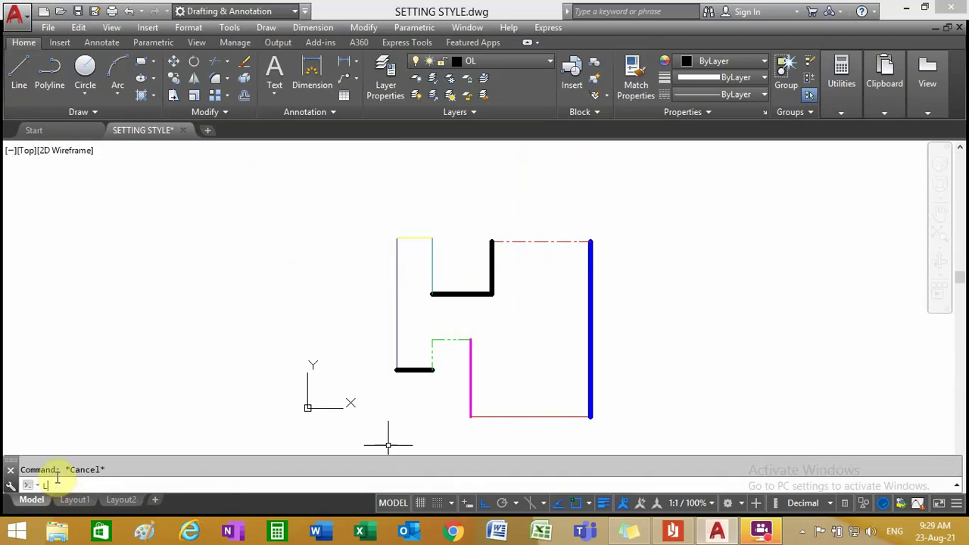
- Start LTSCALE from the LT autocomplete to change the 1.0000 linetype scale
{"action": "type", "text": "TS"}
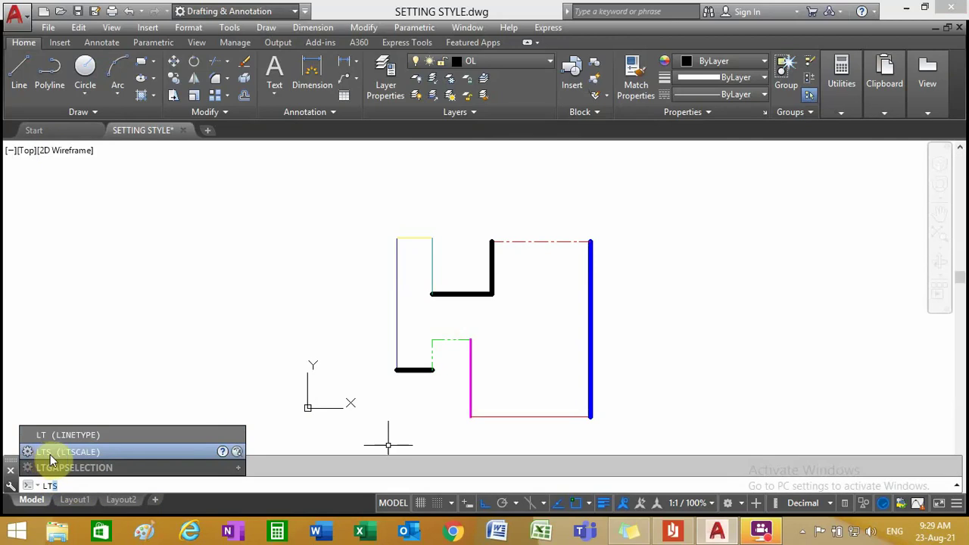
{"action": "left_click", "coordinate": [60, 452]}
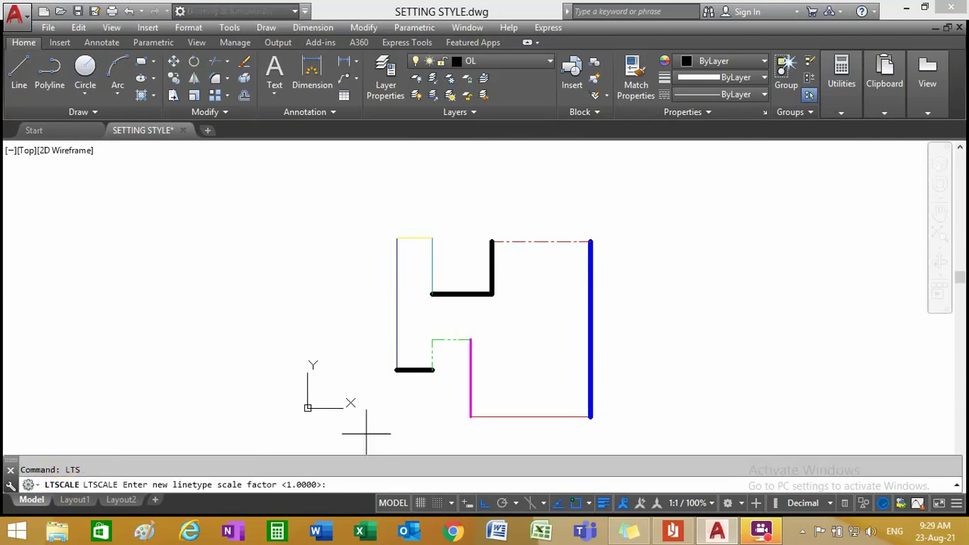
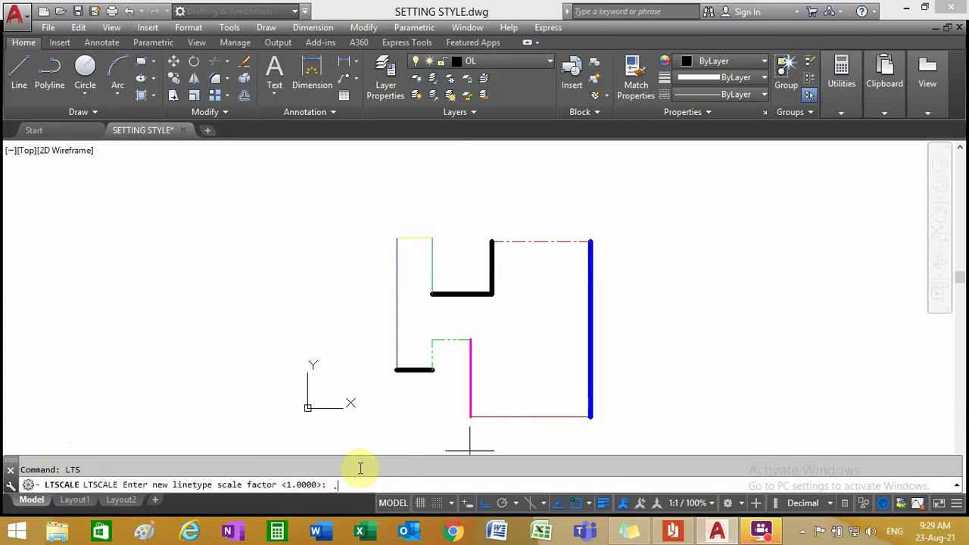
- Try linetype scales of 0.9, 0.6 and 0.32 with repeated LTSCALE
{"action": "key", "text": "Return"}
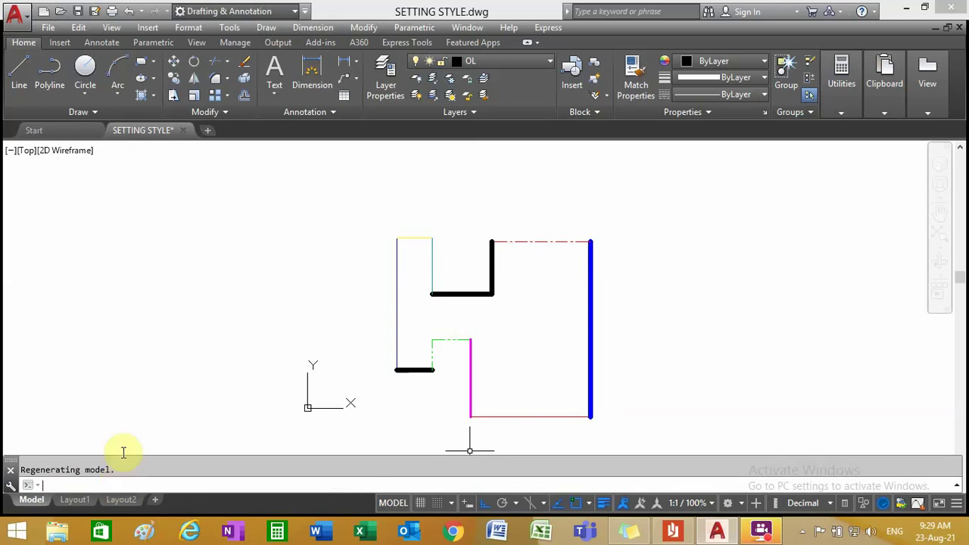
{"action": "right_click", "coordinate": [333, 226]}
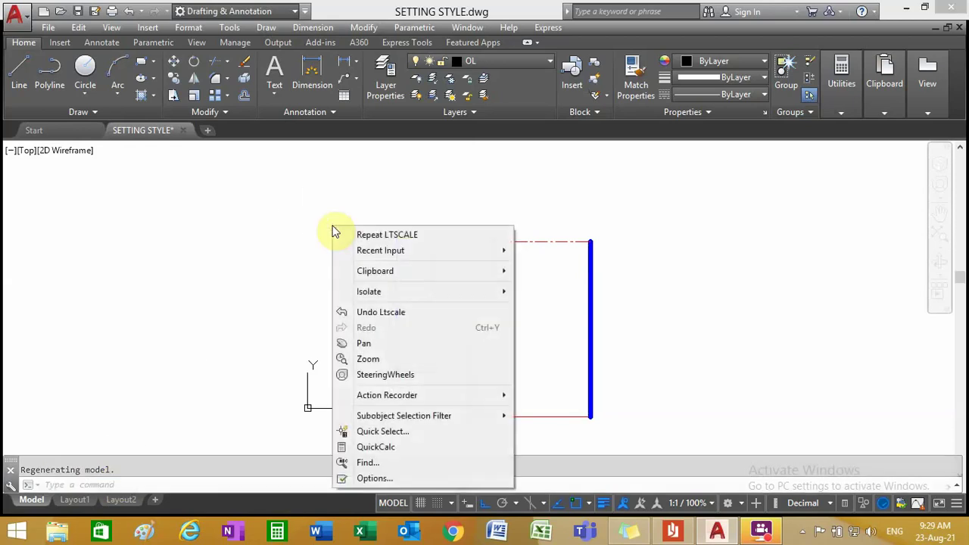
{"action": "left_click", "coordinate": [382, 236]}
{"action": "type", "text": ".6"}
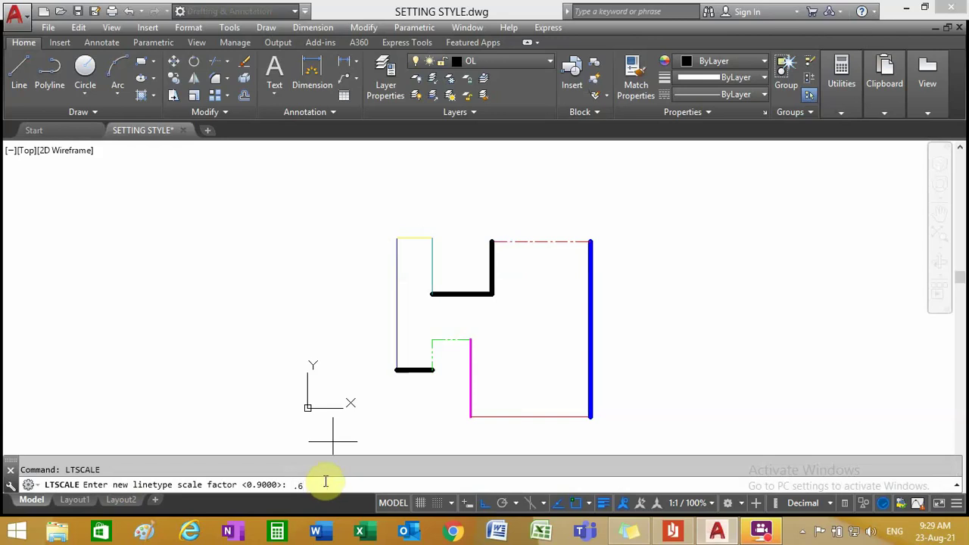
{"action": "key", "text": "Return"}
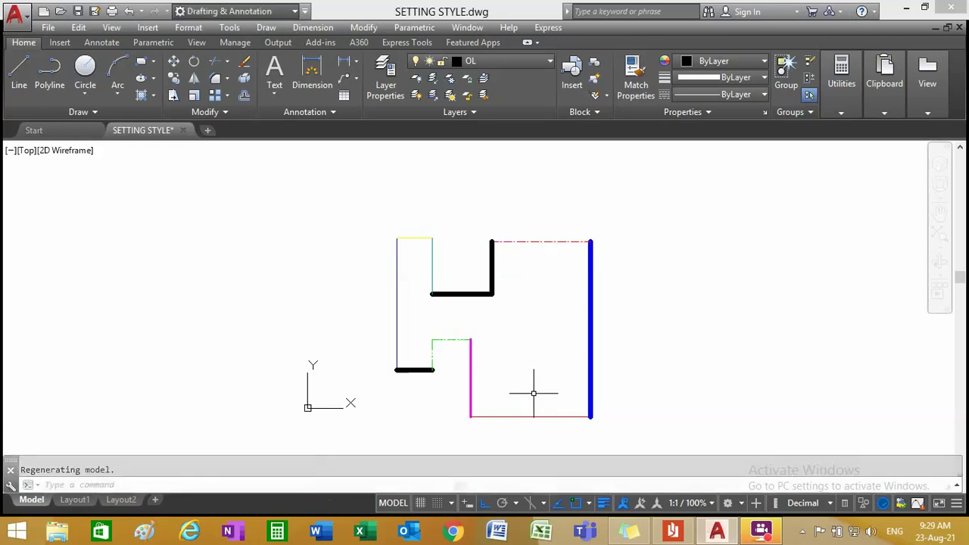
{"action": "right_click", "coordinate": [258, 223]}
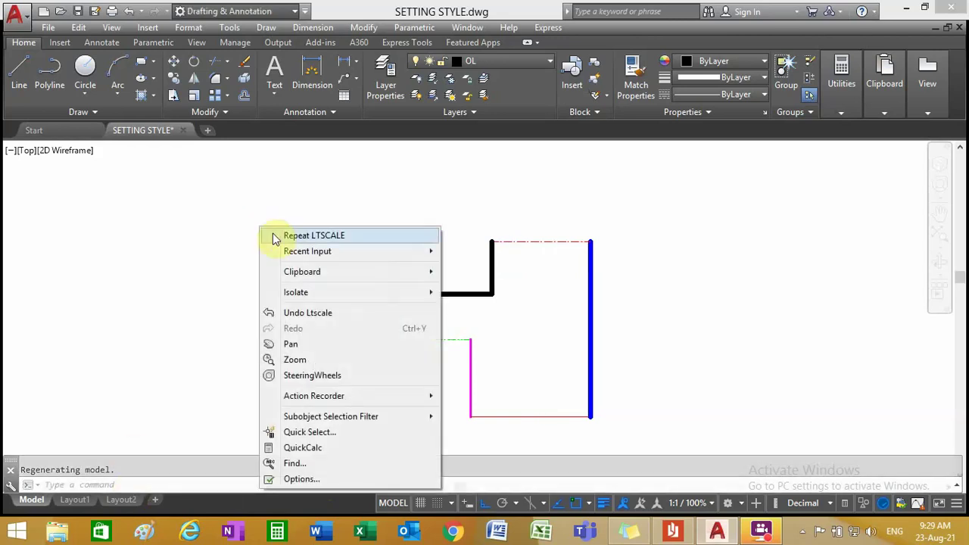
{"action": "left_click", "coordinate": [278, 235]}
{"action": "type", "text": ".32"}
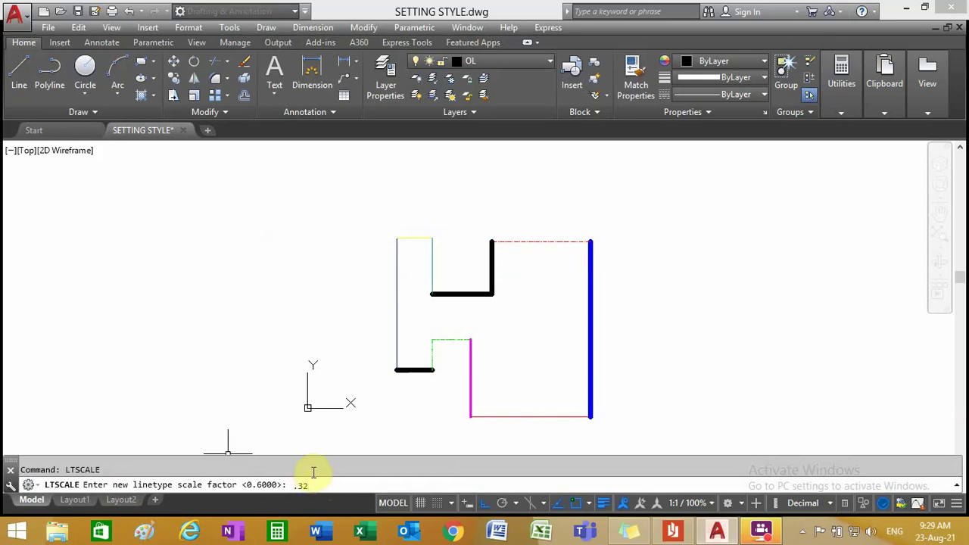
{"action": "key", "text": "Return"}
{"action": "scroll", "coordinate": [569, 368], "scroll_direction": "up", "scroll_amount": 3}
{"action": "scroll", "coordinate": [547, 310], "scroll_direction": "up", "scroll_amount": 4}
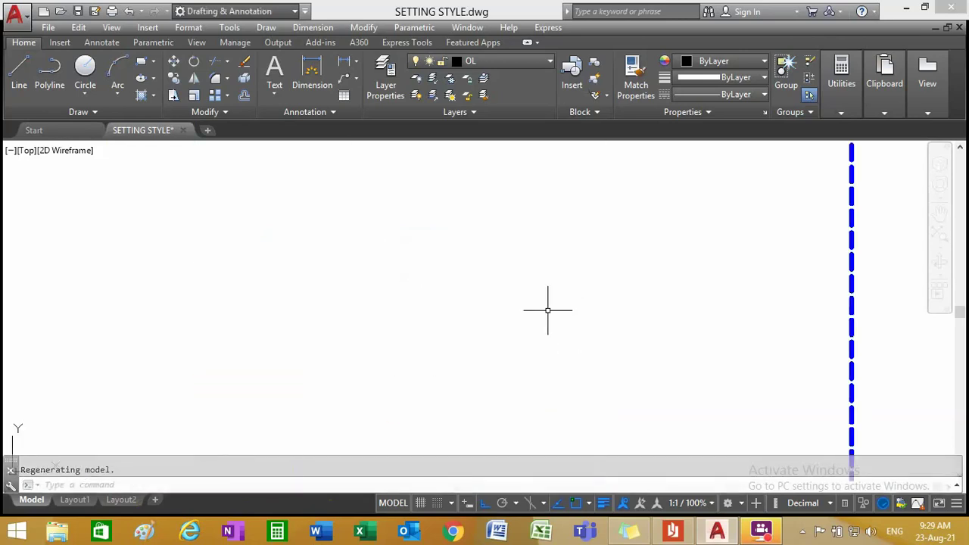
{"action": "scroll", "coordinate": [547, 310], "scroll_direction": "down", "scroll_amount": 6}
{"action": "scroll", "coordinate": [537, 333], "scroll_direction": "down", "scroll_amount": 6}
{"action": "scroll", "coordinate": [523, 363], "scroll_direction": "up", "scroll_amount": 8}
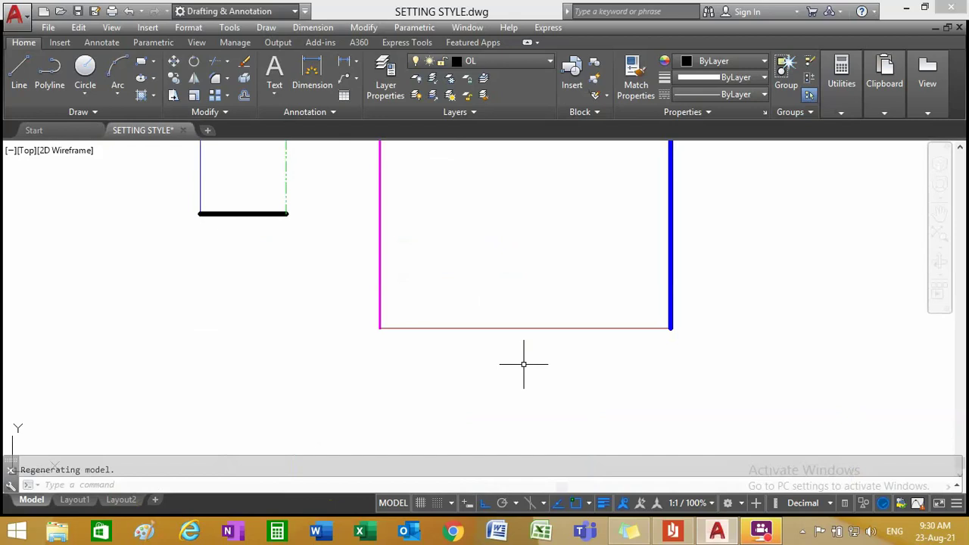
{"action": "scroll", "coordinate": [520, 363], "scroll_direction": "down", "scroll_amount": 2}
{"action": "scroll", "coordinate": [525, 333], "scroll_direction": "down", "scroll_amount": 2}
{"action": "scroll", "coordinate": [532, 257], "scroll_direction": "up", "scroll_amount": 4}
{"action": "scroll", "coordinate": [513, 318], "scroll_direction": "down", "scroll_amount": 6}
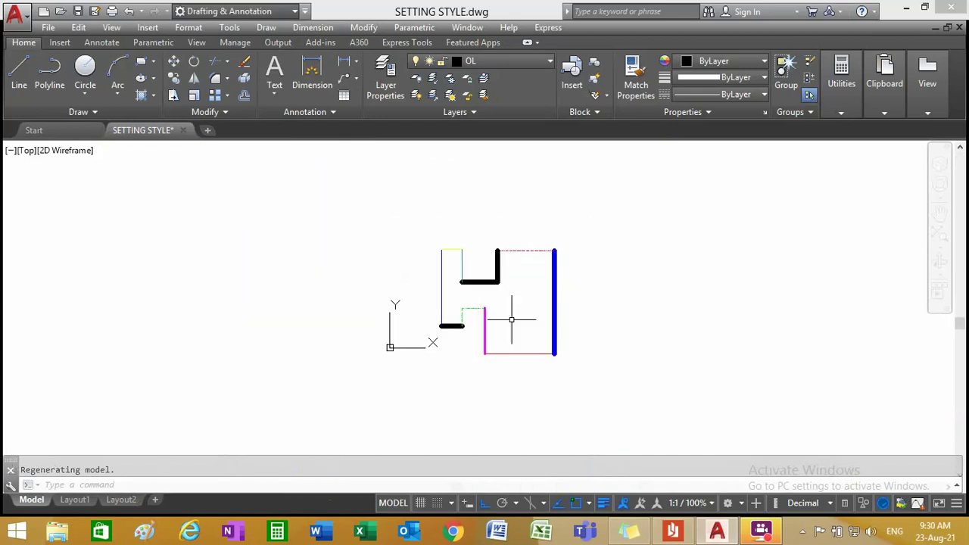
{"action": "scroll", "coordinate": [494, 321], "scroll_direction": "up", "scroll_amount": 2}
{"action": "scroll", "coordinate": [492, 319], "scroll_direction": "up", "scroll_amount": 2}
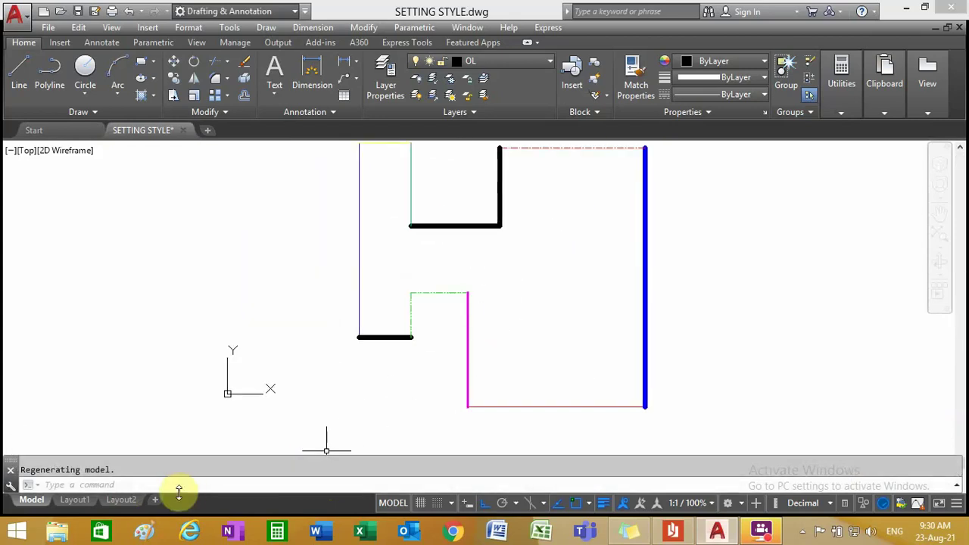
- Set the linetype scale to 5 so the dashes become visible
{"action": "right_click", "coordinate": [268, 275]}
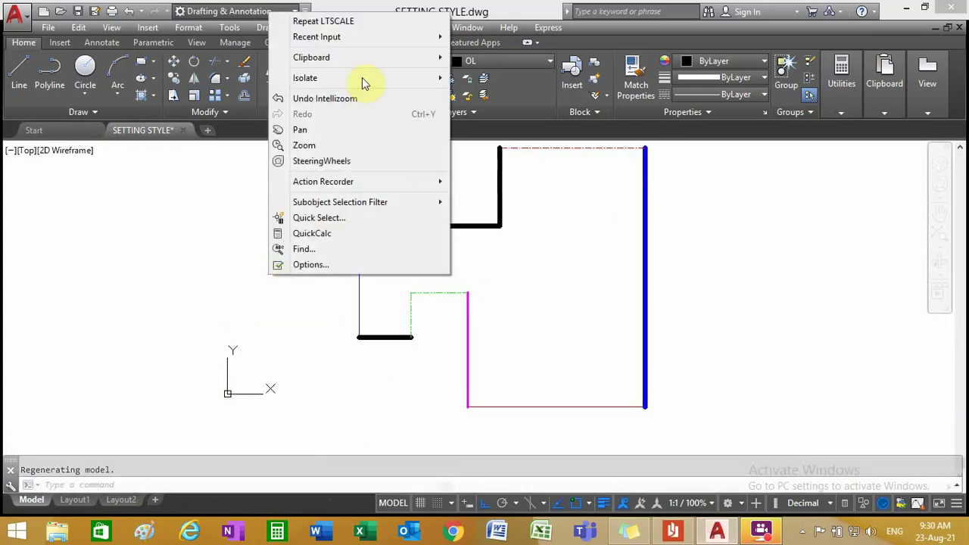
{"action": "left_click", "coordinate": [376, 23]}
{"action": "left_click", "coordinate": [329, 482]}
{"action": "type", "text": "5"}
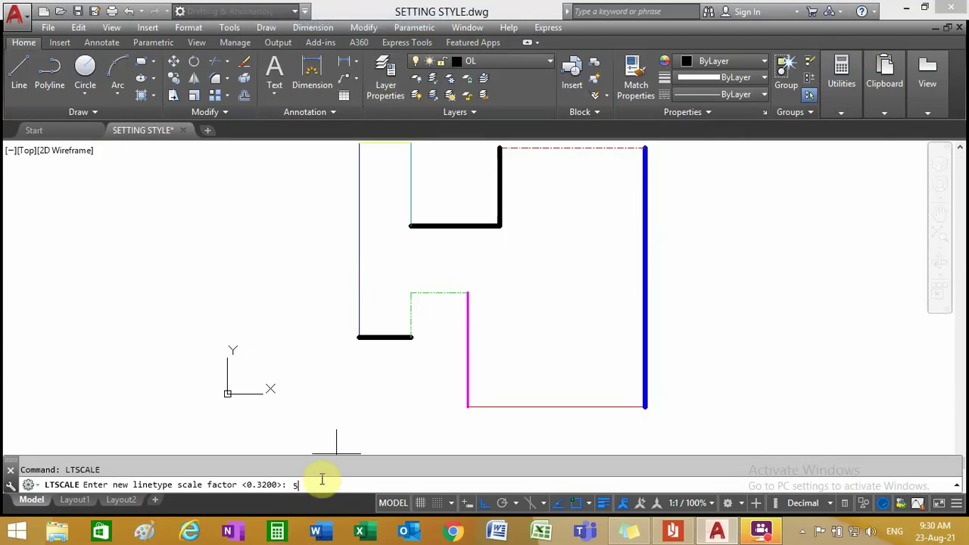
{"action": "key", "text": "Return"}
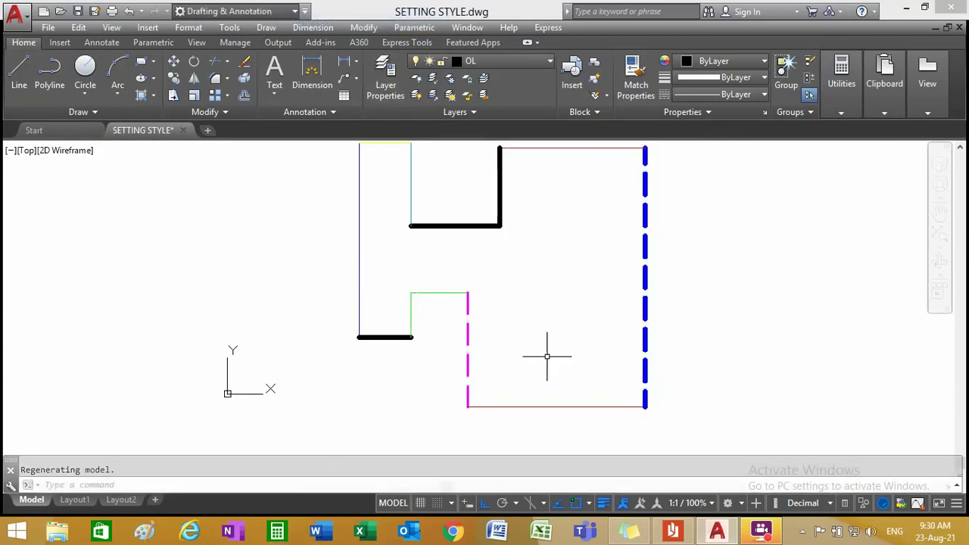
{"action": "scroll", "coordinate": [519, 379], "scroll_direction": "down", "scroll_amount": 2}
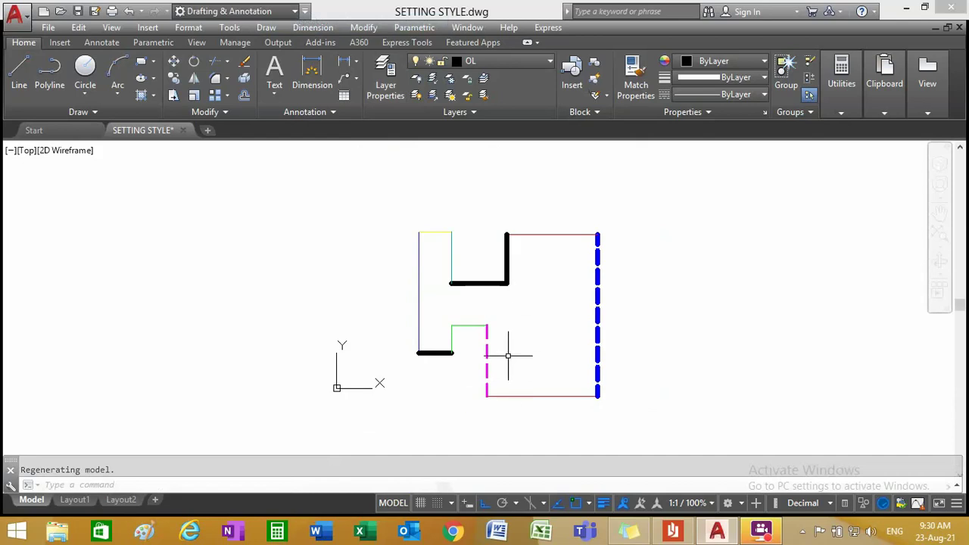
{"action": "scroll", "coordinate": [558, 237], "scroll_direction": "up", "scroll_amount": 4}
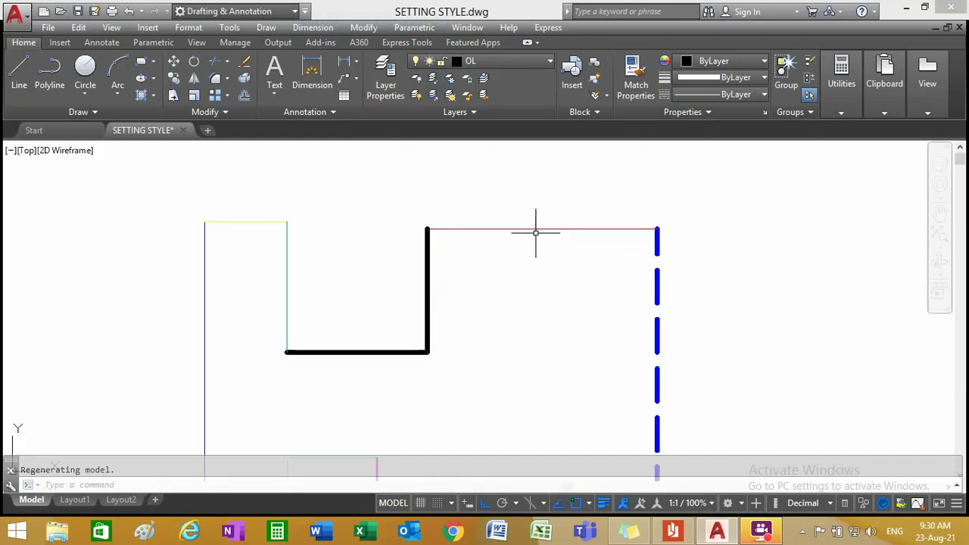
{"action": "scroll", "coordinate": [534, 242], "scroll_direction": "down", "scroll_amount": 2}
{"action": "scroll", "coordinate": [515, 240], "scroll_direction": "down", "scroll_amount": 3}
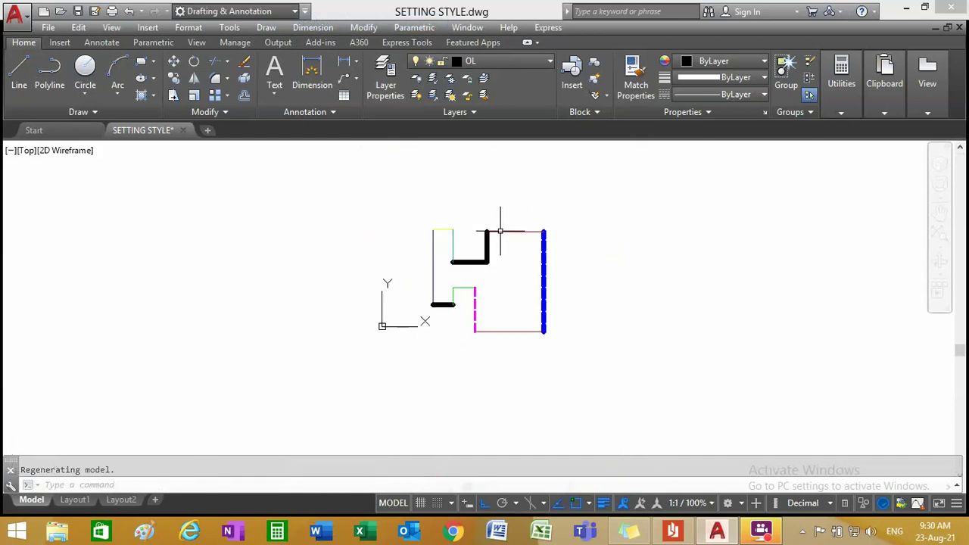
- Scale all twelve outline lines by a factor of 3
{"action": "left_click", "coordinate": [193, 98]}
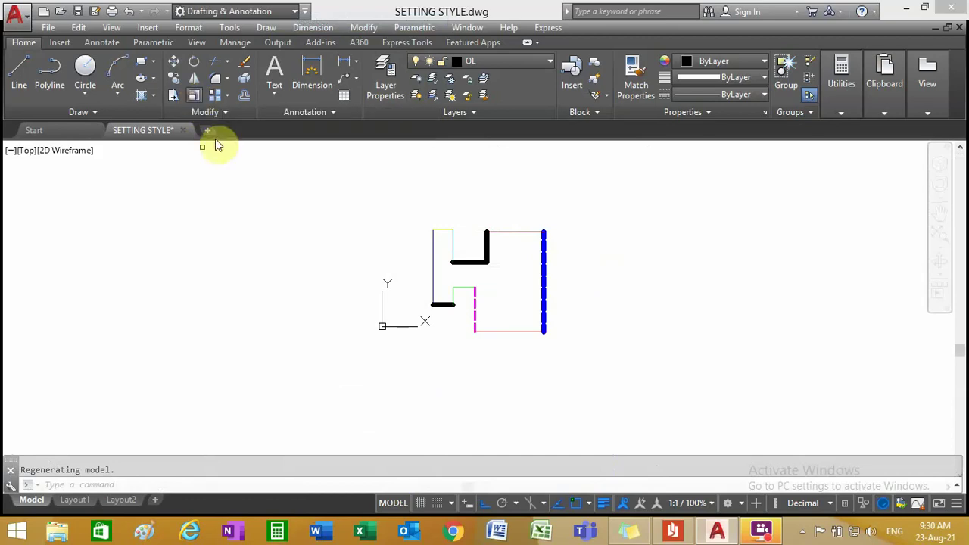
{"action": "left_click", "coordinate": [579, 382]}
{"action": "left_click", "coordinate": [389, 229]}
{"action": "key", "text": "Return"}
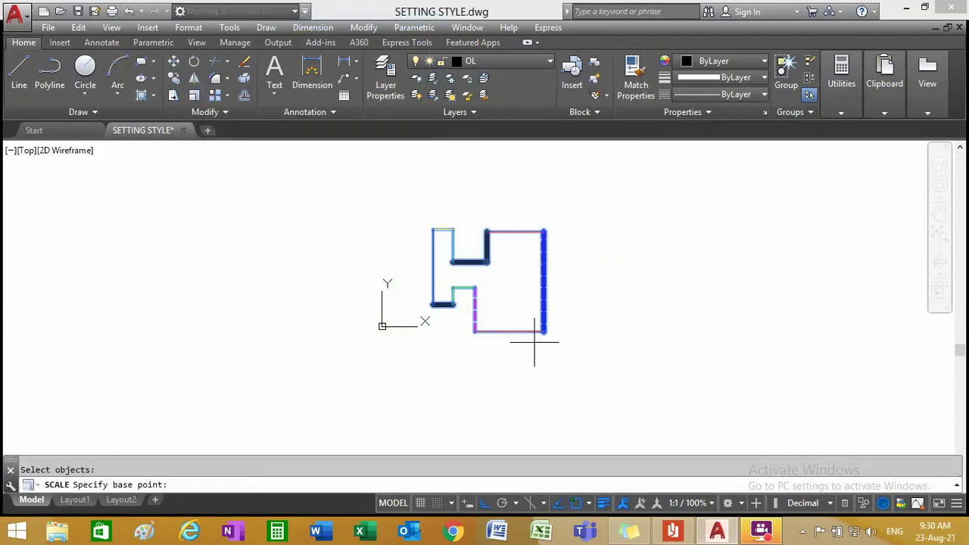
{"action": "left_click", "coordinate": [543, 337]}
{"action": "scroll", "coordinate": [647, 367], "scroll_direction": "down", "scroll_amount": 2}
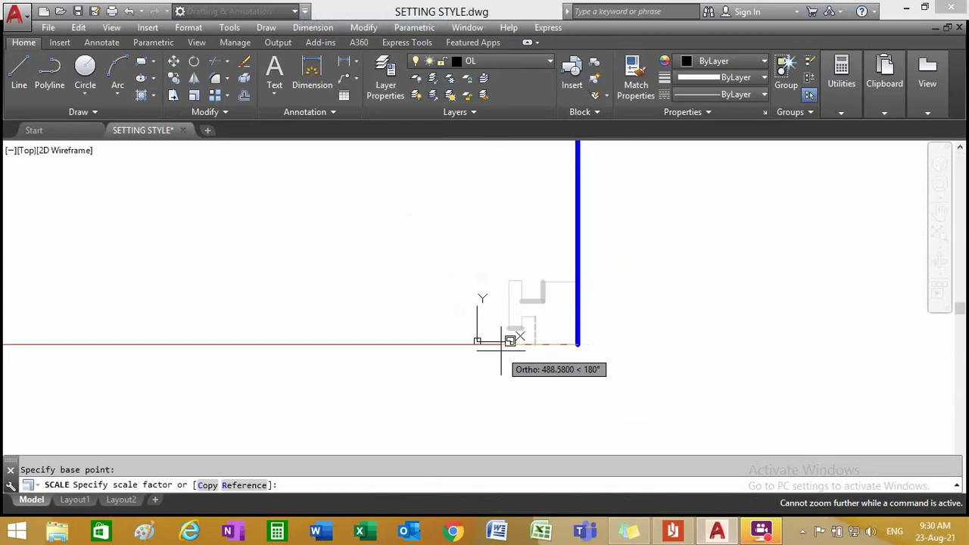
{"action": "type", "text": "3"}
{"action": "key", "text": "Return"}
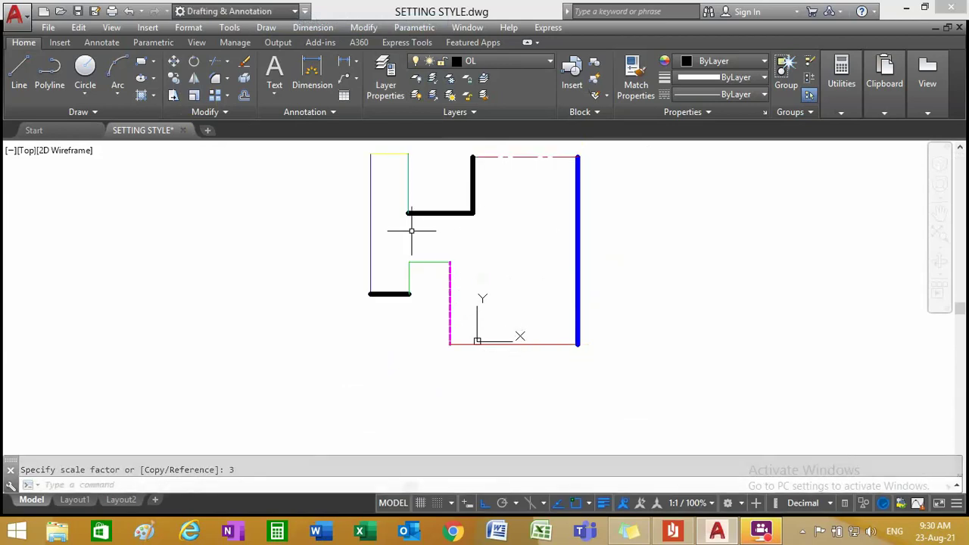
{"action": "scroll", "coordinate": [424, 242], "scroll_direction": "down", "scroll_amount": 2}
{"action": "scroll", "coordinate": [431, 253], "scroll_direction": "up", "scroll_amount": 4}
{"action": "scroll", "coordinate": [430, 254], "scroll_direction": "down", "scroll_amount": 2}
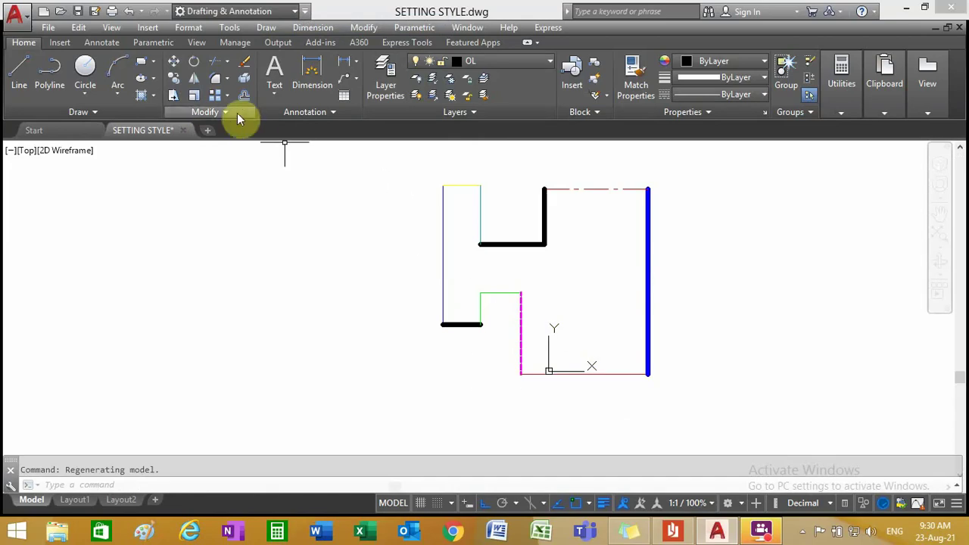
- Scale the outline by 3 again about its bottom-right corner
{"action": "left_click", "coordinate": [194, 95]}
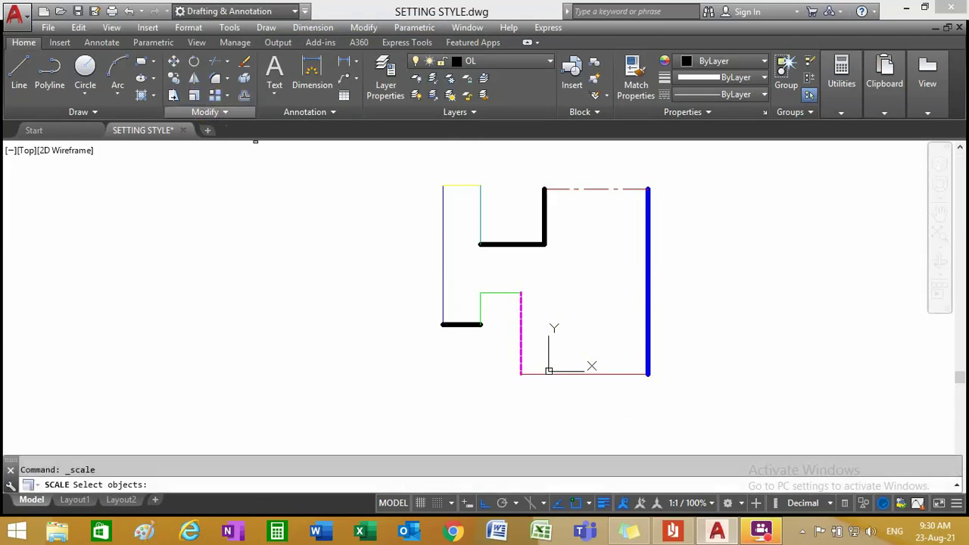
{"action": "left_click", "coordinate": [396, 177]}
{"action": "left_click", "coordinate": [697, 417]}
{"action": "key", "text": "Return"}
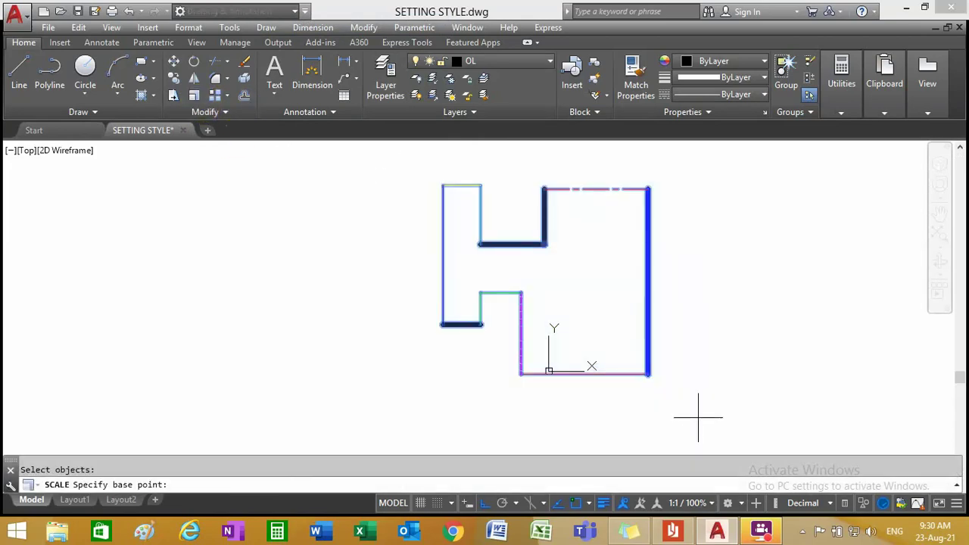
{"action": "left_click", "coordinate": [648, 373]}
{"action": "type", "text": "3"}
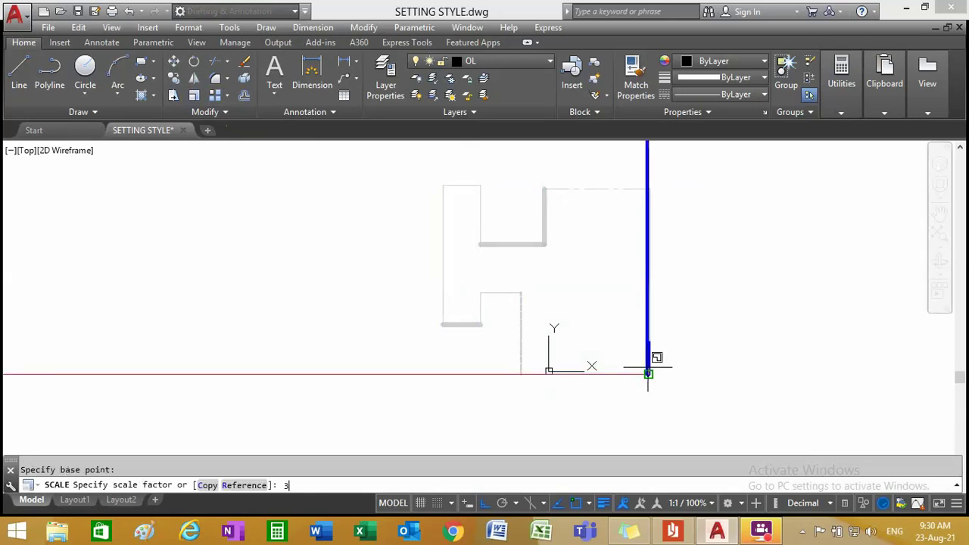
{"action": "key", "text": "Return"}
{"action": "scroll", "coordinate": [647, 371], "scroll_direction": "down", "scroll_amount": 2}
{"action": "scroll", "coordinate": [643, 277], "scroll_direction": "down", "scroll_amount": 6}
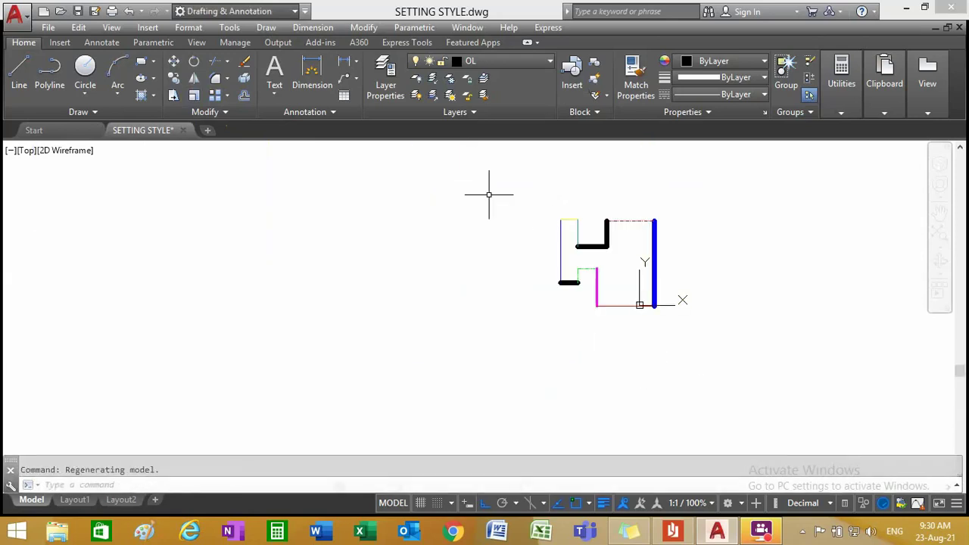
{"action": "scroll", "coordinate": [551, 244], "scroll_direction": "up", "scroll_amount": 2}
{"action": "scroll", "coordinate": [551, 244], "scroll_direction": "up", "scroll_amount": 2}
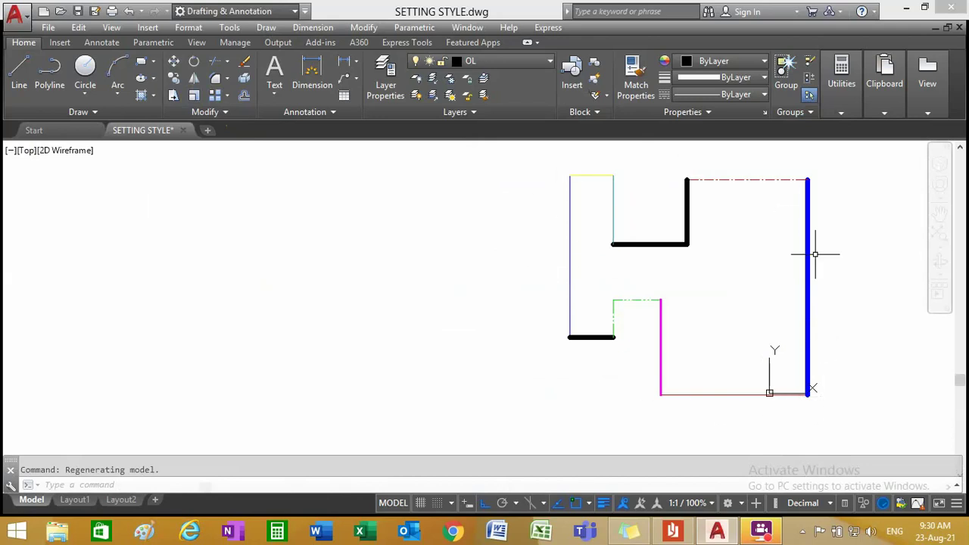
- Try linetype scales of 1 and 0.32 with repeated LTSCALE
{"action": "left_click", "coordinate": [250, 485]}
{"action": "right_click", "coordinate": [336, 256]}
{"action": "mouse_move", "coordinate": [384, 279]}
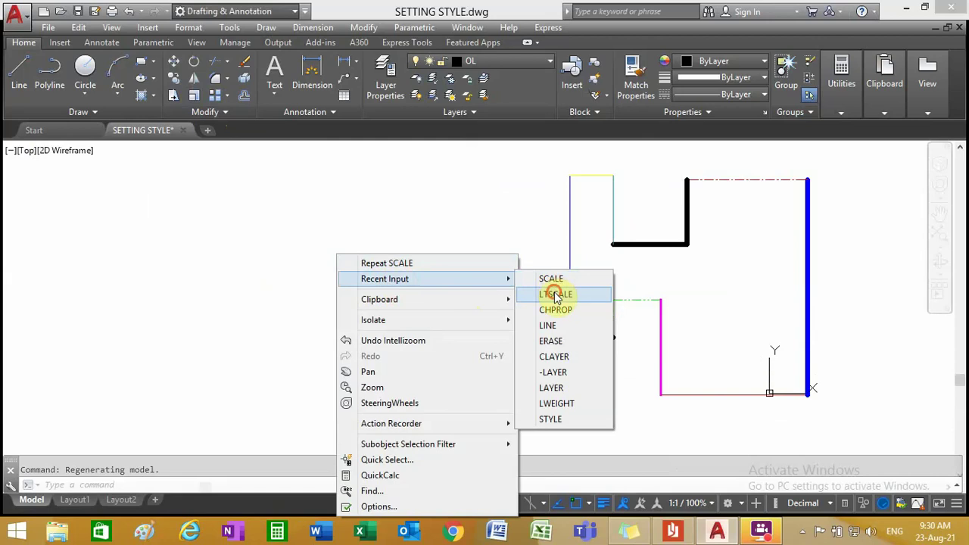
{"action": "left_click", "coordinate": [557, 294]}
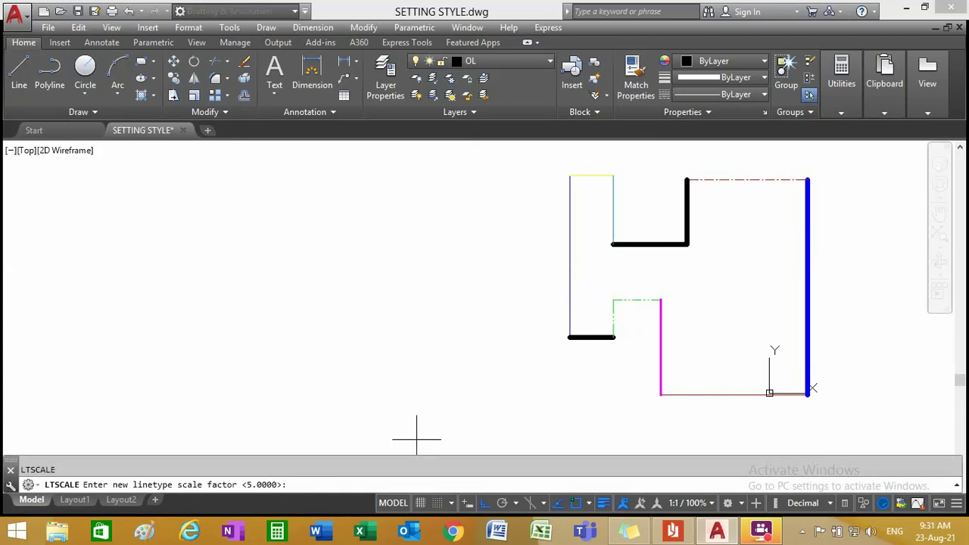
{"action": "type", "text": "1"}
{"action": "key", "text": "Return"}
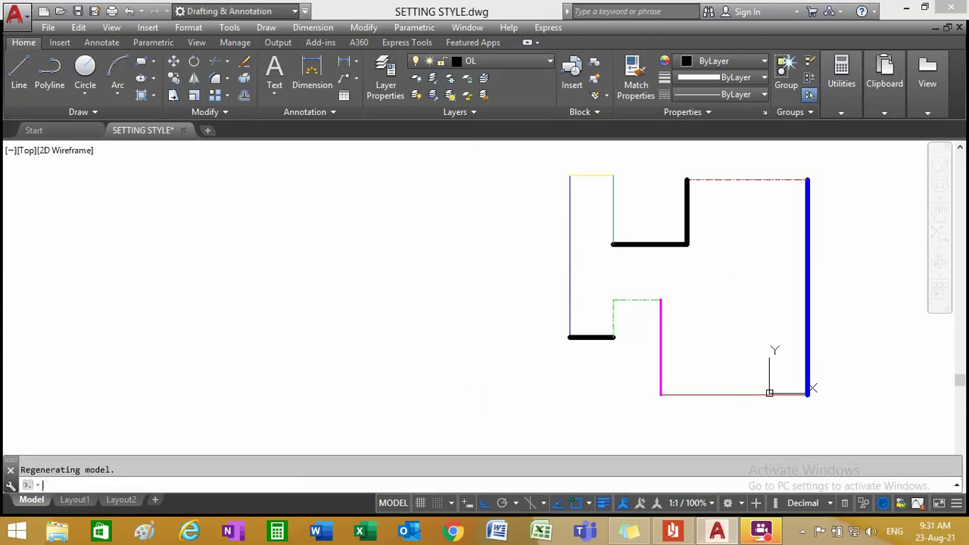
{"action": "key", "text": "Return"}
{"action": "left_click", "coordinate": [321, 480]}
{"action": "type", "text": ".32"}
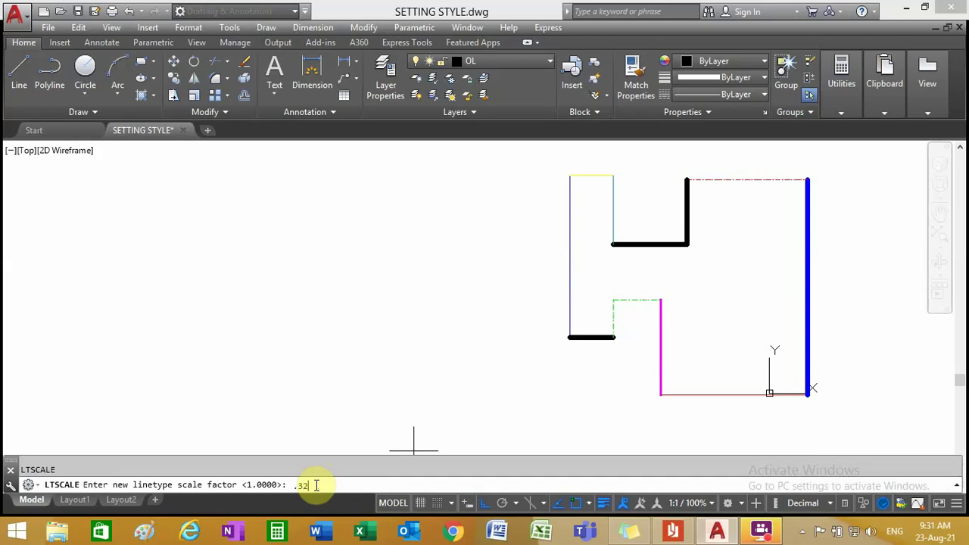
{"action": "key", "text": "Return"}
{"action": "key", "text": "Escape"}
{"action": "right_click", "coordinate": [295, 337]}
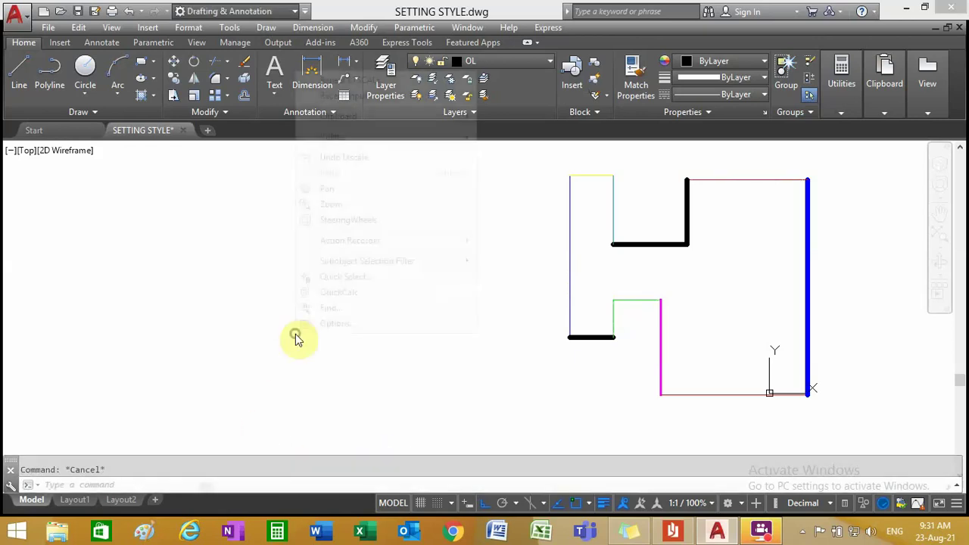
{"action": "left_click", "coordinate": [367, 80]}
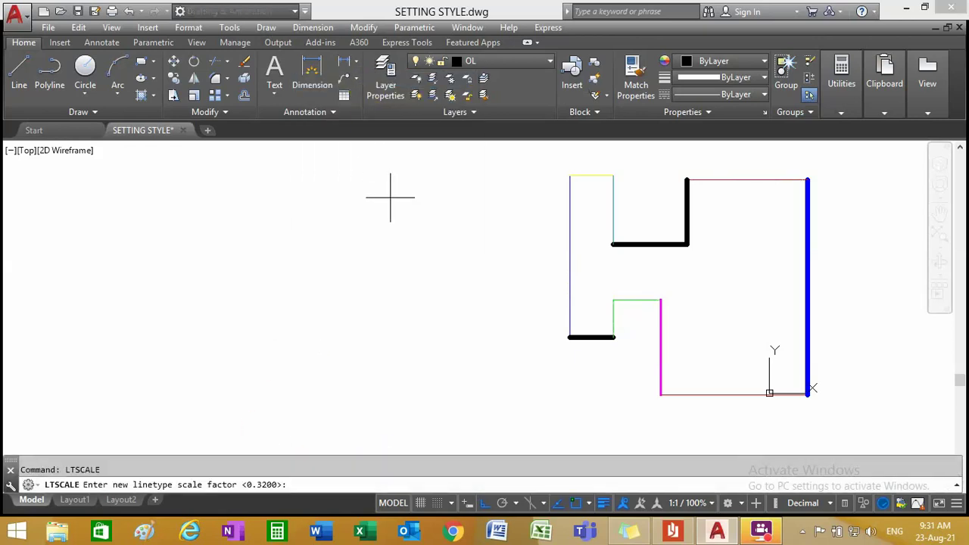
{"action": "key", "text": "Return"}
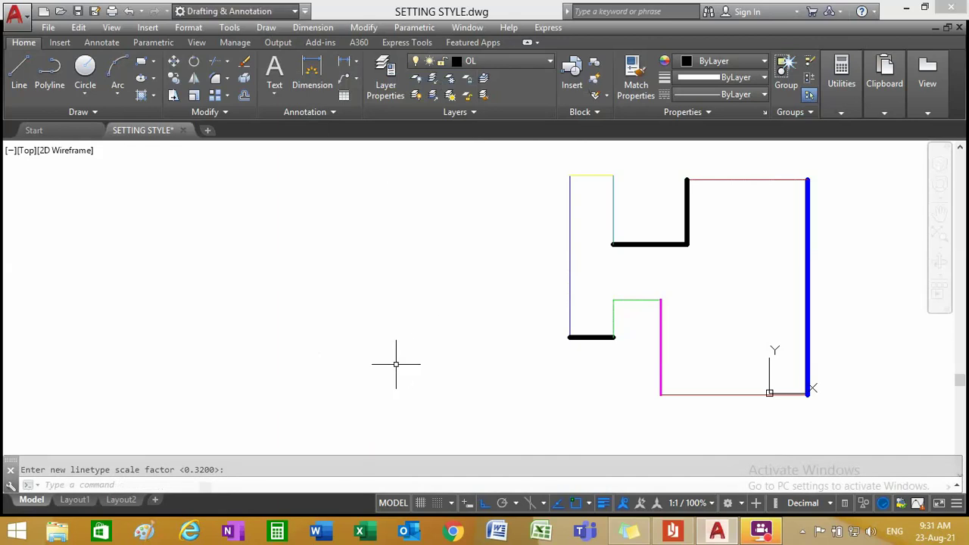
- Raise the linetype scale to 10, then to 30
{"action": "right_click", "coordinate": [318, 304]}
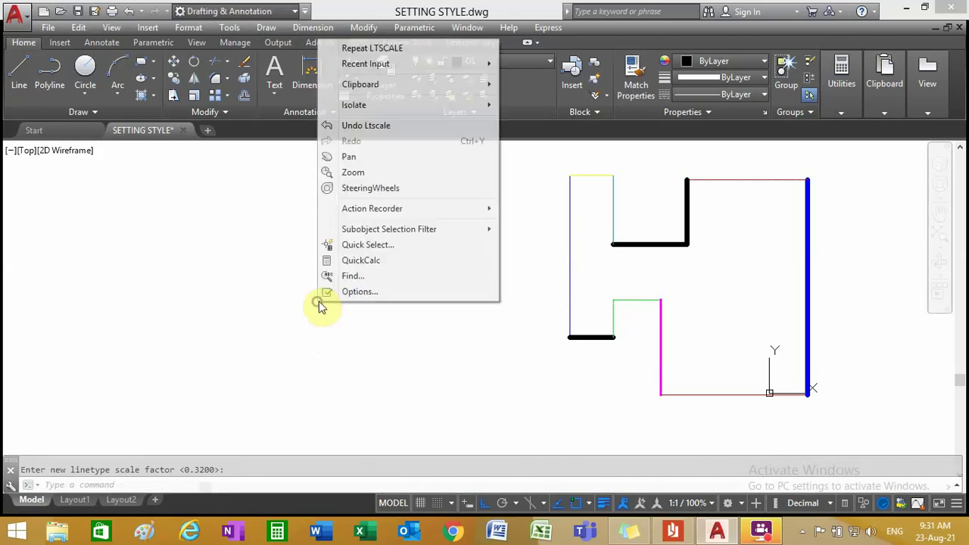
{"action": "left_click", "coordinate": [379, 50]}
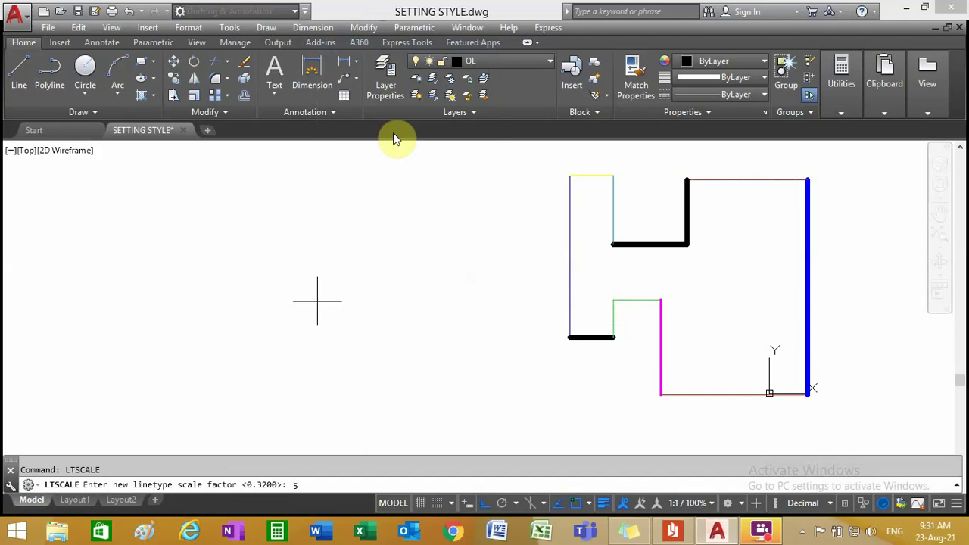
{"action": "key", "text": "Return"}
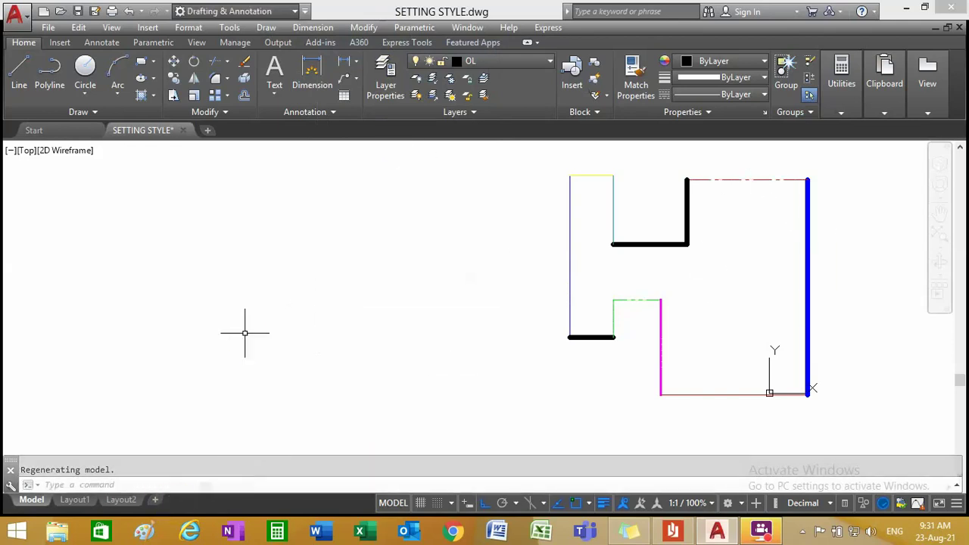
{"action": "right_click", "coordinate": [244, 331]}
{"action": "left_click", "coordinate": [340, 80]}
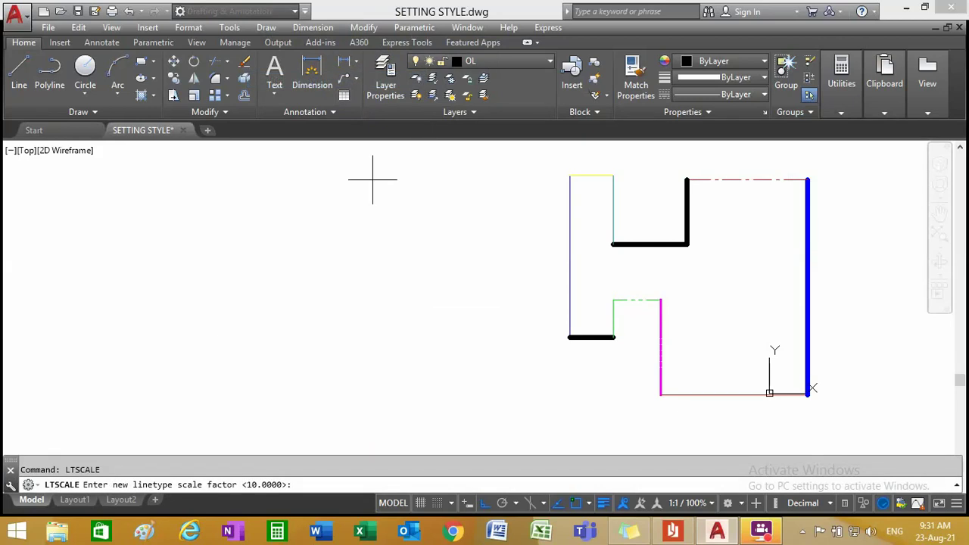
{"action": "type", "text": "30"}
{"action": "key", "text": "Return"}
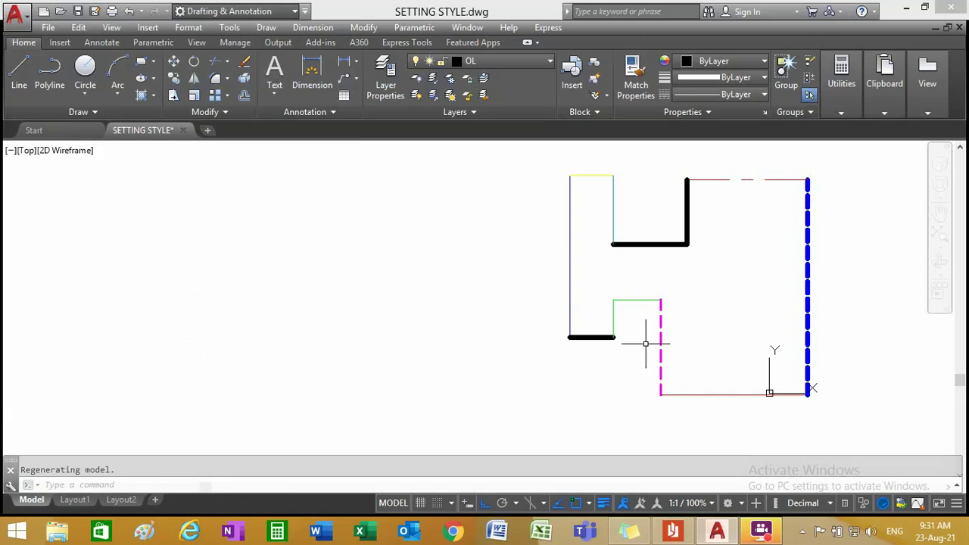
{"action": "scroll", "coordinate": [439, 298], "scroll_direction": "down", "scroll_amount": 2}
{"action": "scroll", "coordinate": [439, 298], "scroll_direction": "down", "scroll_amount": 2}
{"action": "scroll", "coordinate": [594, 306], "scroll_direction": "up", "scroll_amount": 2}
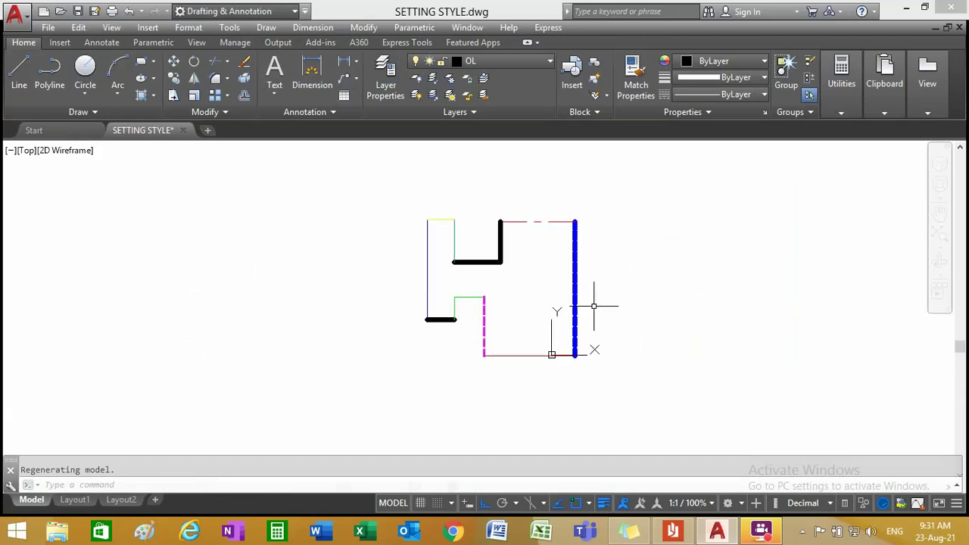
{"action": "scroll", "coordinate": [593, 306], "scroll_direction": "up", "scroll_amount": 2}
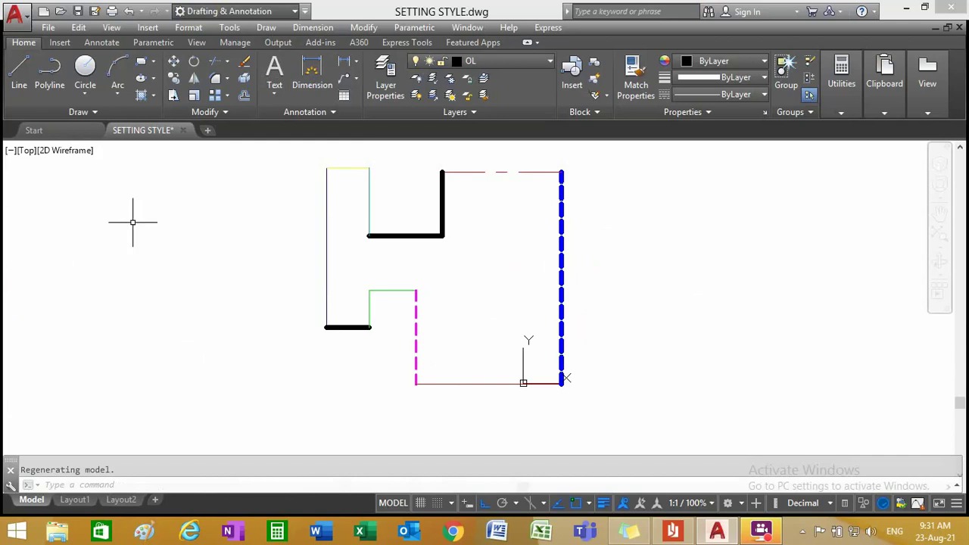
- Confirm OL is the current layer and quick-save SETTING STYLE.dwg
{"action": "left_click", "coordinate": [513, 58]}
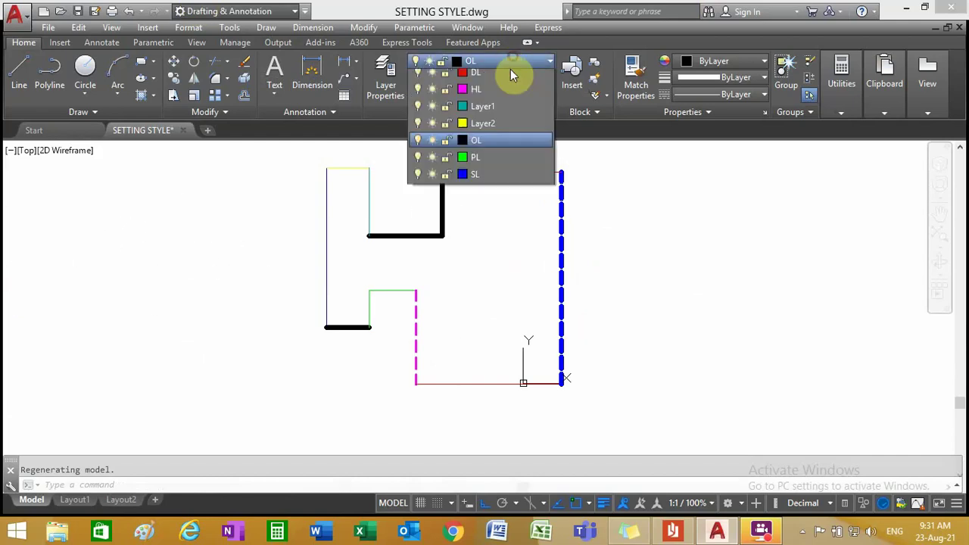
{"action": "left_click", "coordinate": [706, 223]}
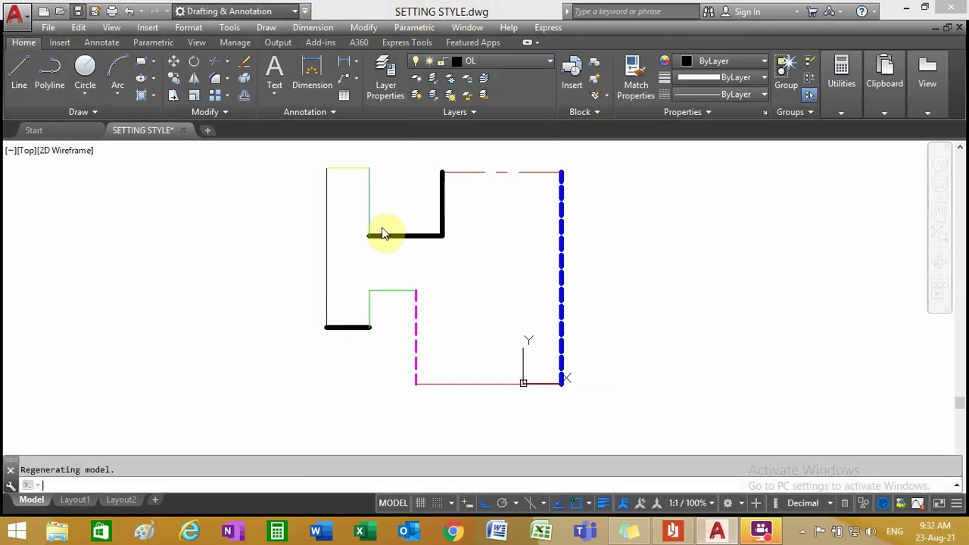
{"action": "key", "text": "ctrl+s"}
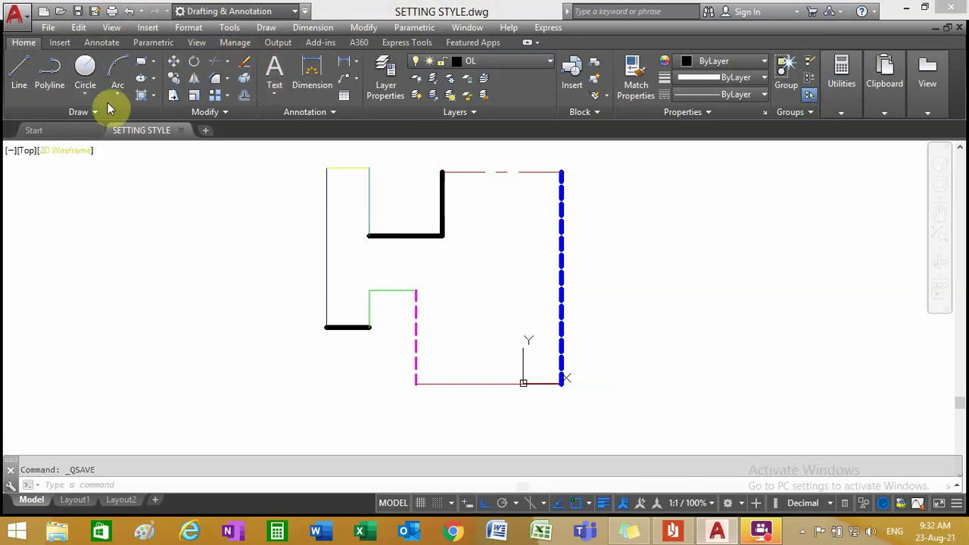
- Check the Annotate text style list, then open the Home Layer dropdown
{"action": "left_click", "coordinate": [112, 44]}
{"action": "left_click", "coordinate": [204, 56]}
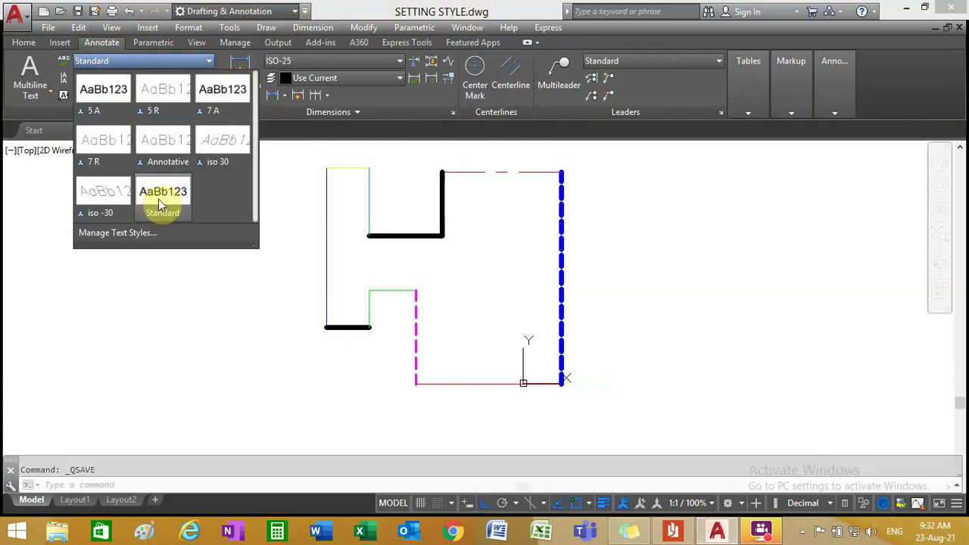
{"action": "left_click", "coordinate": [206, 62]}
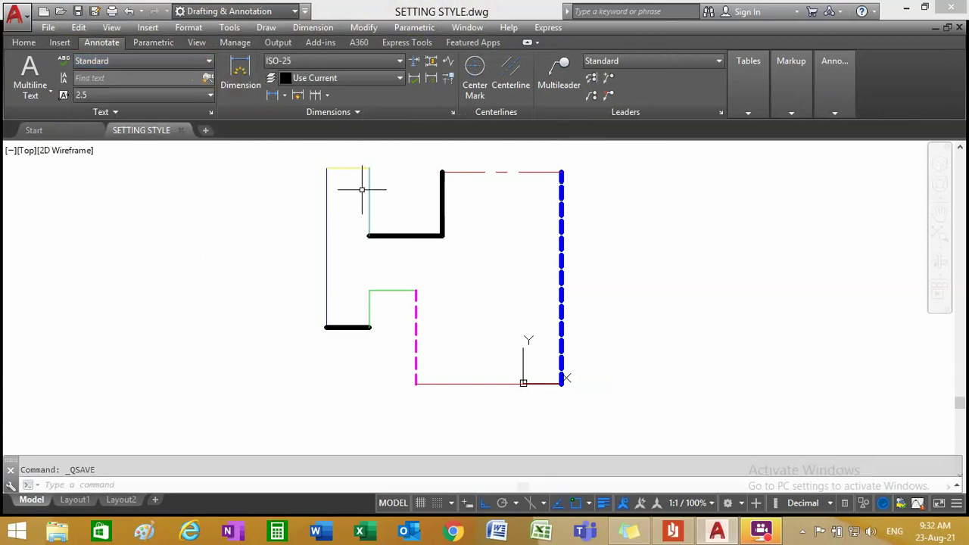
{"action": "left_click", "coordinate": [26, 43]}
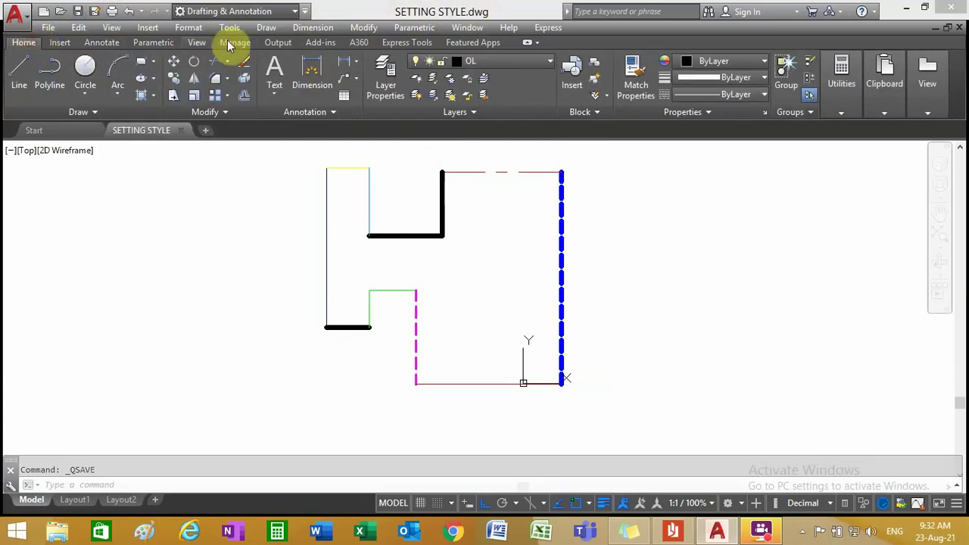
{"action": "left_click", "coordinate": [529, 59]}
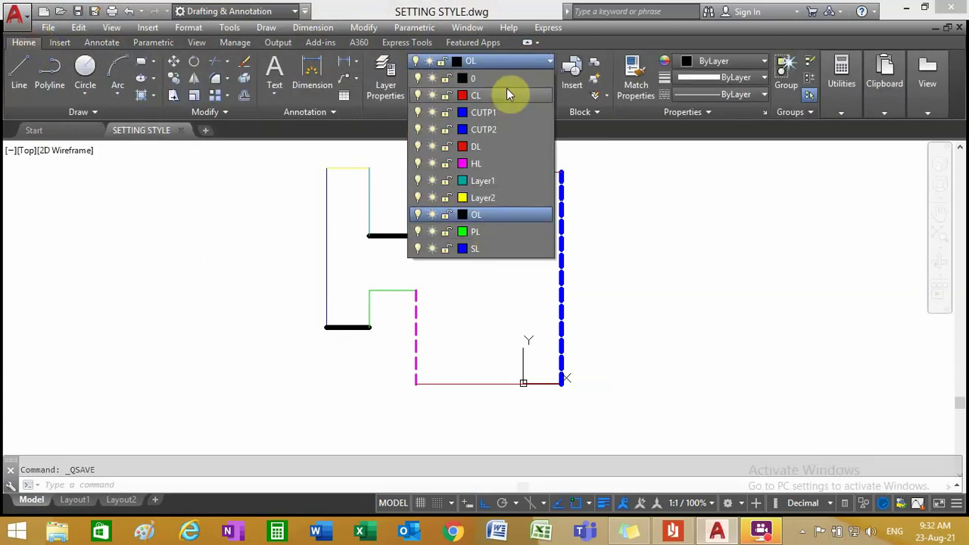
- Leave OL current and start Multiline Text, zooming out for room
{"action": "left_click", "coordinate": [525, 62]}
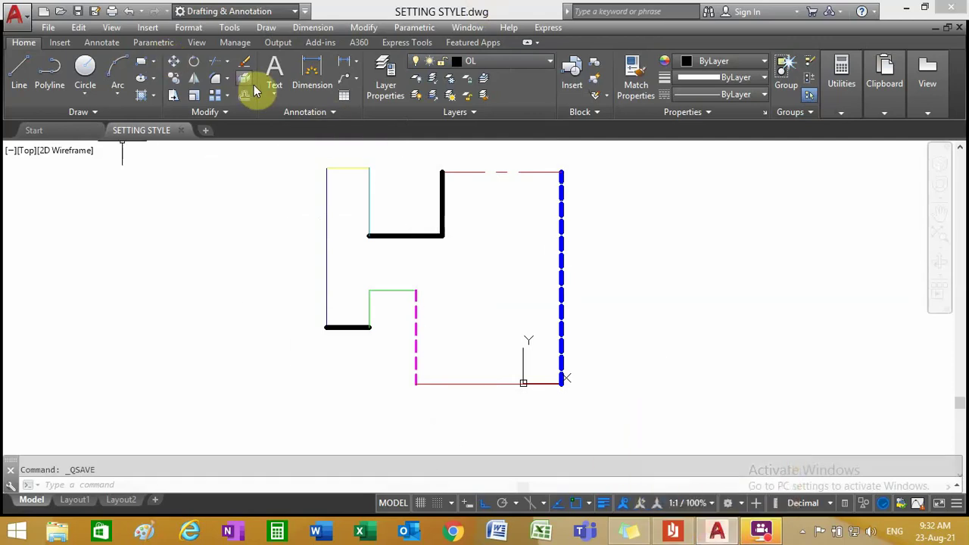
{"action": "left_click", "coordinate": [277, 75]}
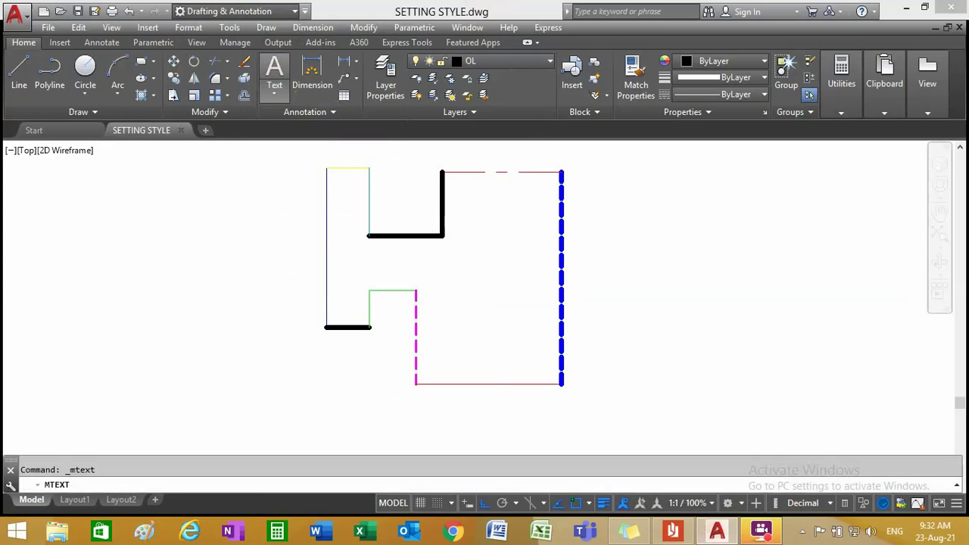
{"action": "scroll", "coordinate": [353, 333], "scroll_direction": "down", "scroll_amount": 2}
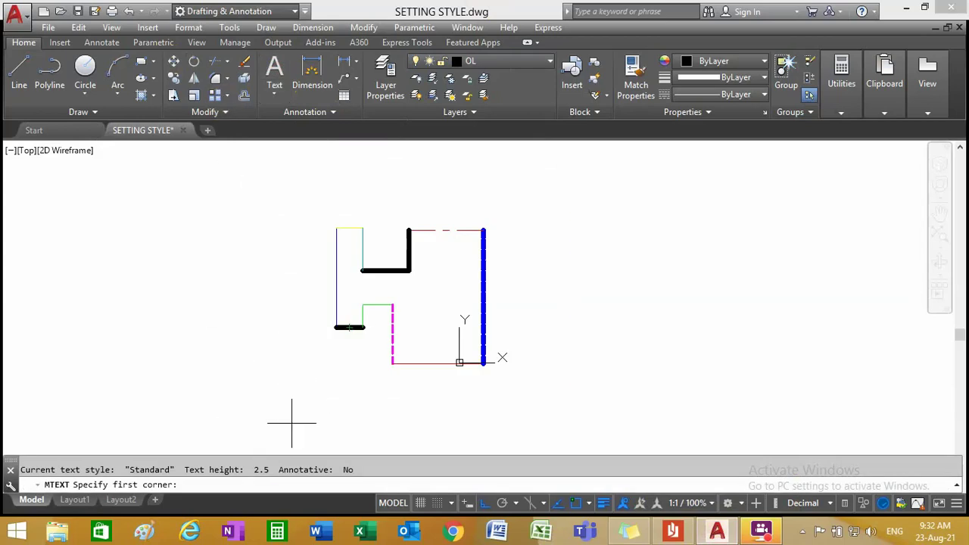
{"action": "scroll", "coordinate": [318, 382], "scroll_direction": "down", "scroll_amount": 2}
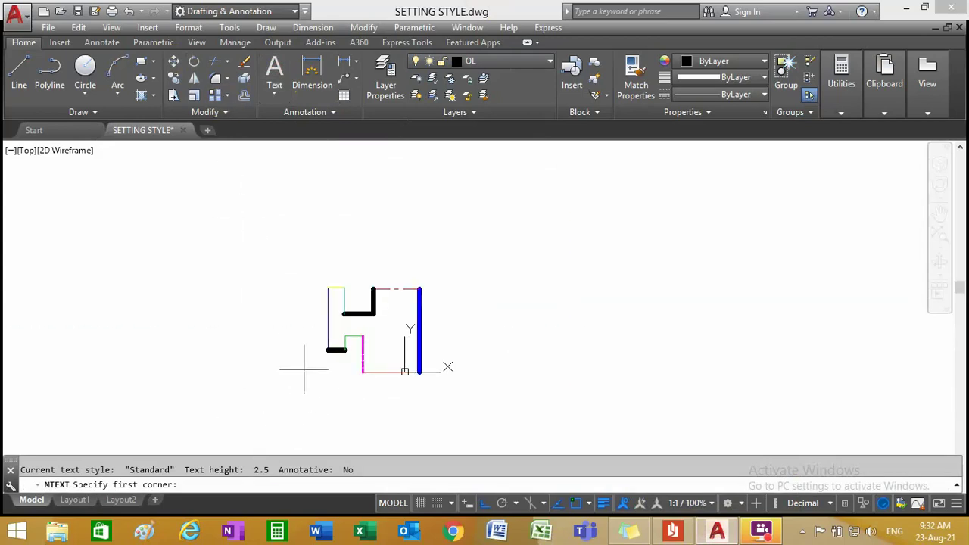
- Draw an MTEXT box above the outline, apply style 7 A, and type 'TERIMA KASIH KERANA SUDI MENONTON VID'
{"action": "left_click", "coordinate": [252, 189]}
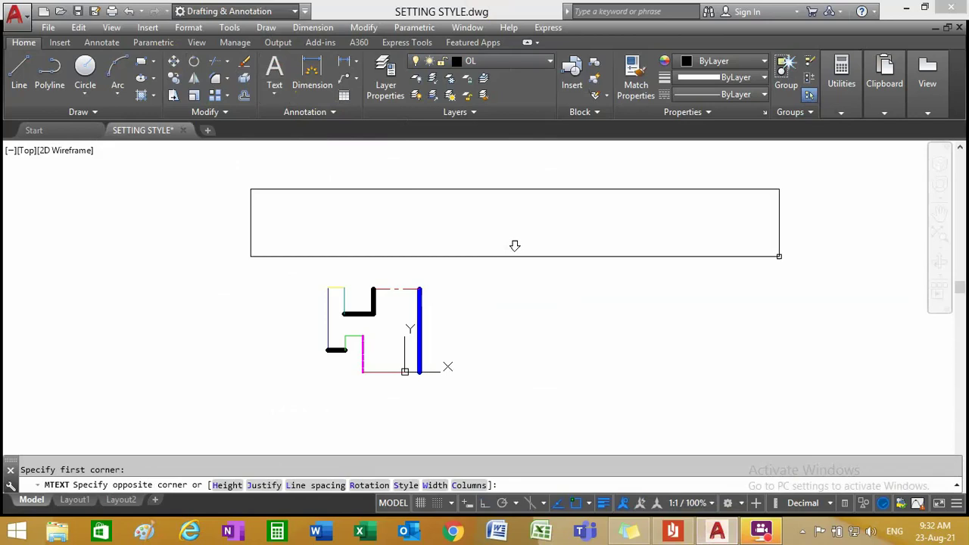
{"action": "left_click", "coordinate": [806, 261]}
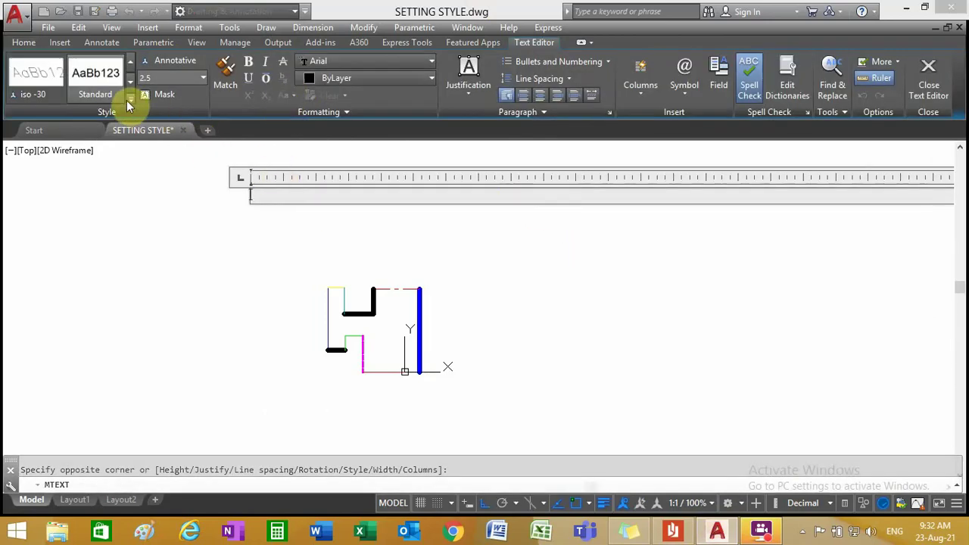
{"action": "left_click", "coordinate": [129, 99]}
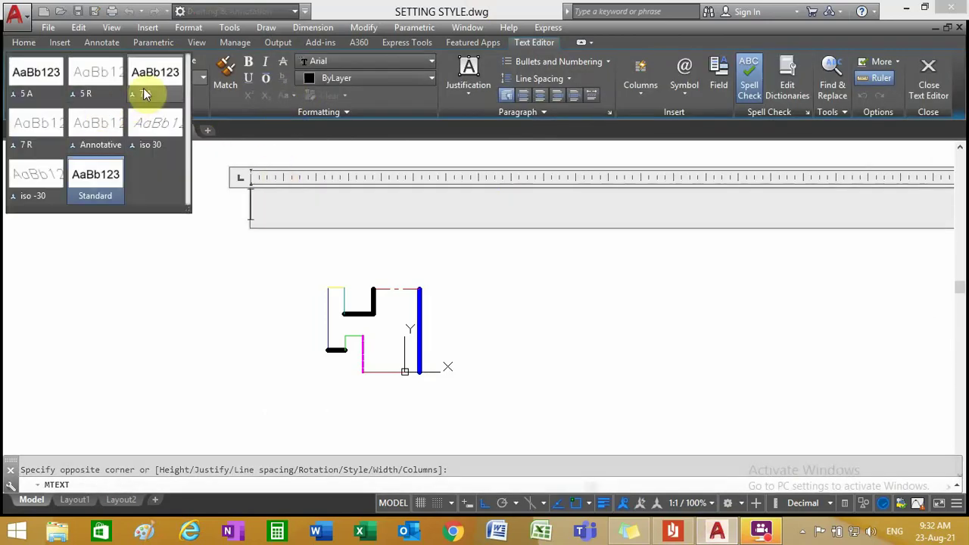
{"action": "left_click", "coordinate": [143, 87]}
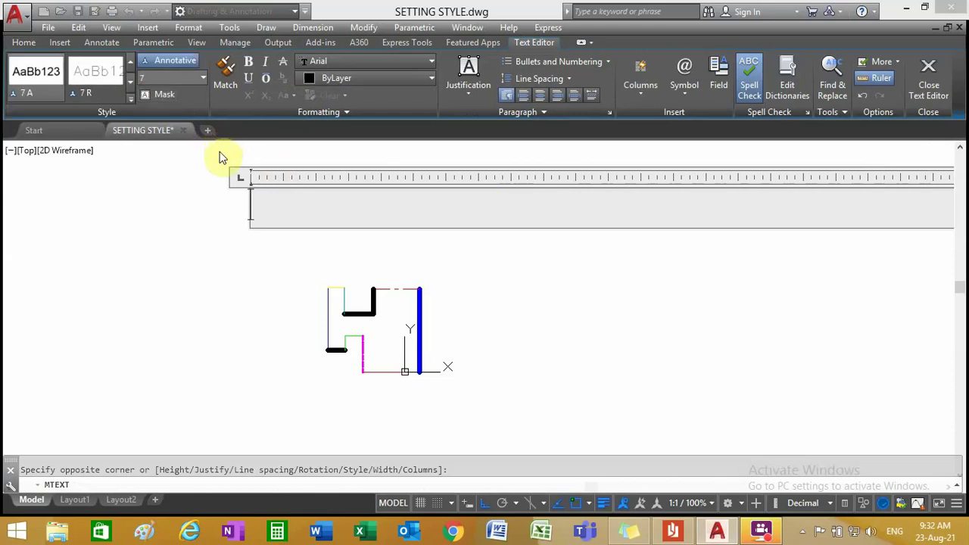
{"action": "type", "text": "TERI"}
{"action": "type", "text": "M"}
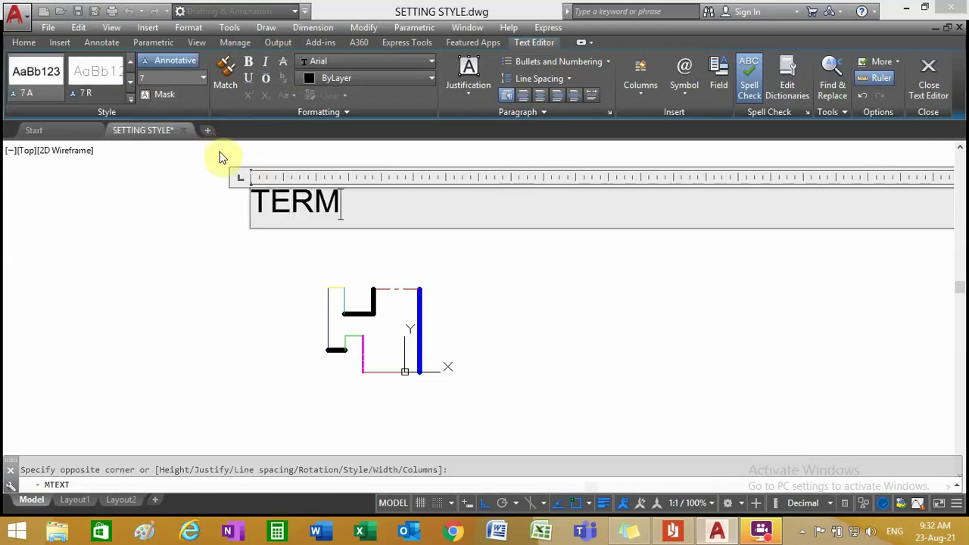
{"action": "key", "text": "BackSpace"}
{"action": "type", "text": "IMA KASI"}
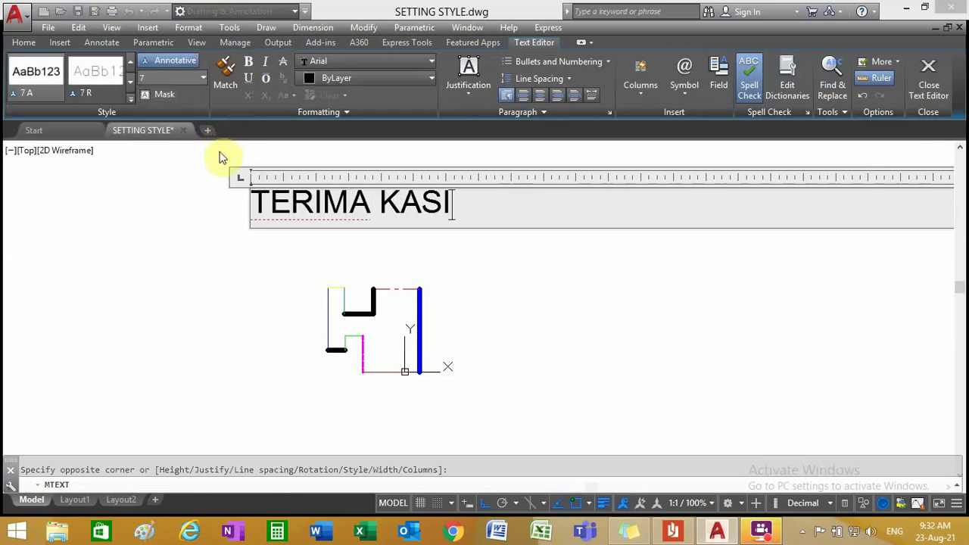
{"action": "type", "text": "H KERANA S"}
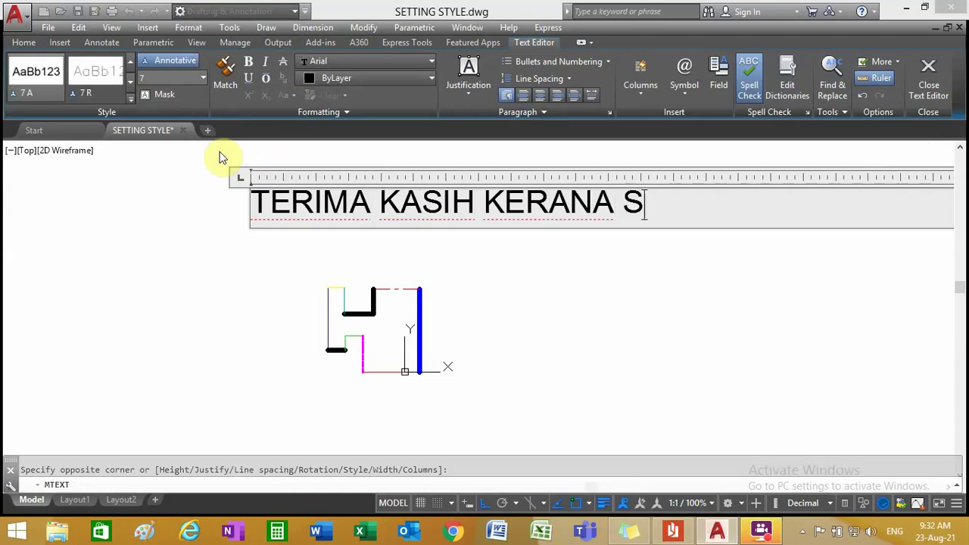
{"action": "type", "text": "UDI MENO"}
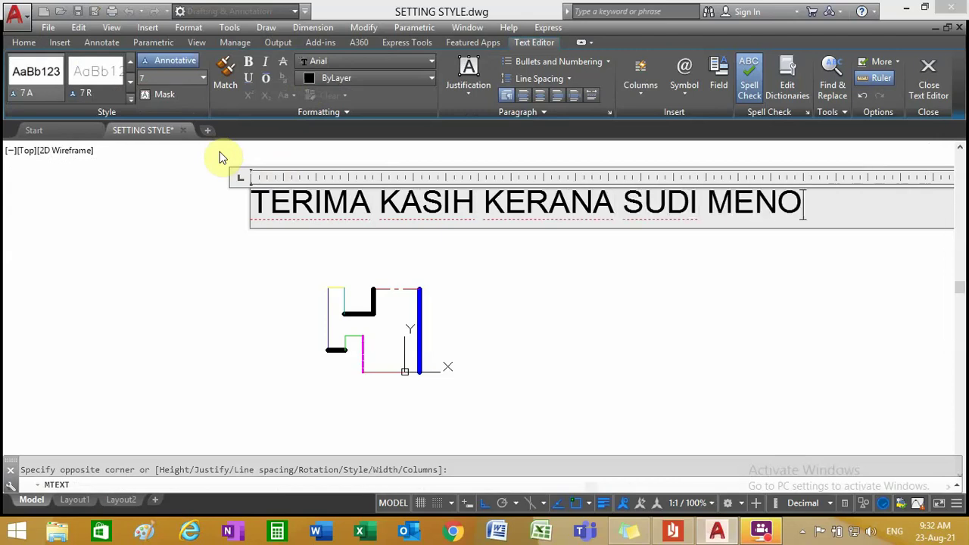
{"action": "type", "text": "NTON VI"}
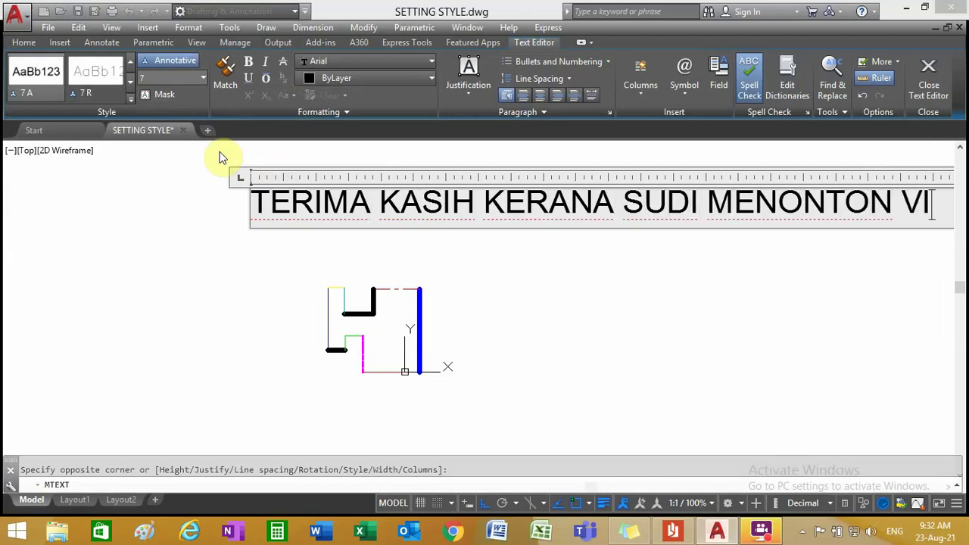
{"action": "type", "text": "D"}
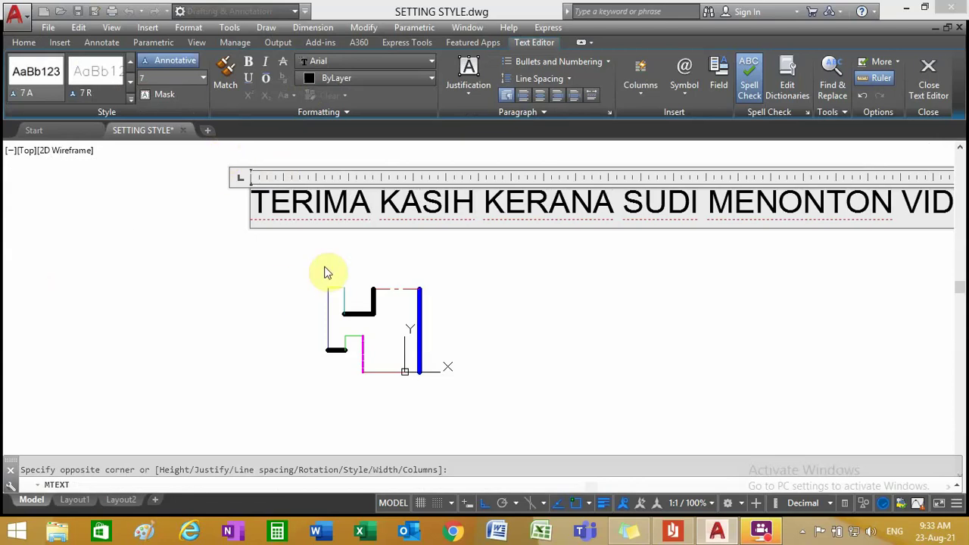
- Close the text editor, keeping the typed message
{"action": "left_click", "coordinate": [550, 266]}
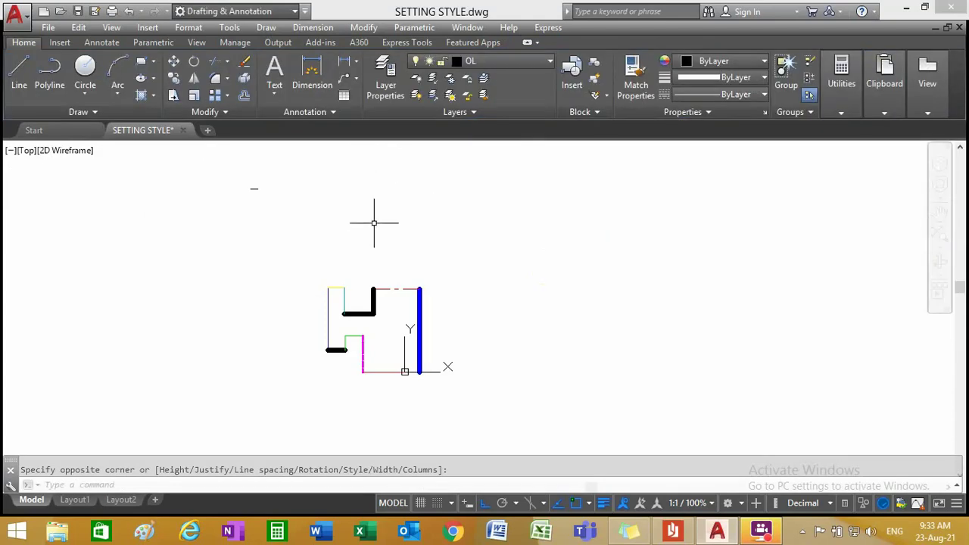
{"action": "scroll", "coordinate": [248, 187], "scroll_direction": "up", "scroll_amount": 3}
{"action": "scroll", "coordinate": [250, 189], "scroll_direction": "up", "scroll_amount": 3}
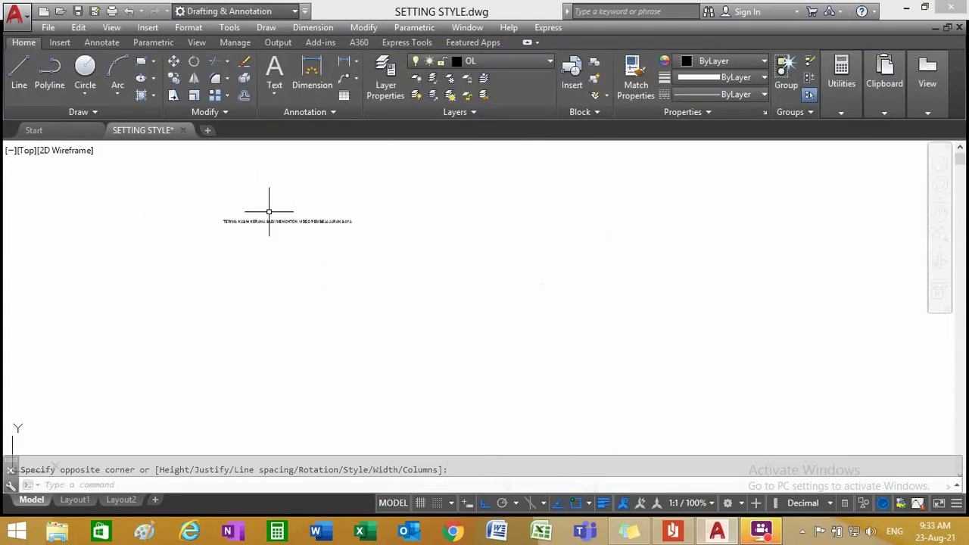
{"action": "scroll", "coordinate": [268, 210], "scroll_direction": "up", "scroll_amount": 3}
{"action": "scroll", "coordinate": [271, 217], "scroll_direction": "down", "scroll_amount": 3}
{"action": "scroll", "coordinate": [272, 219], "scroll_direction": "down", "scroll_amount": 3}
{"action": "scroll", "coordinate": [277, 222], "scroll_direction": "down", "scroll_amount": 3}
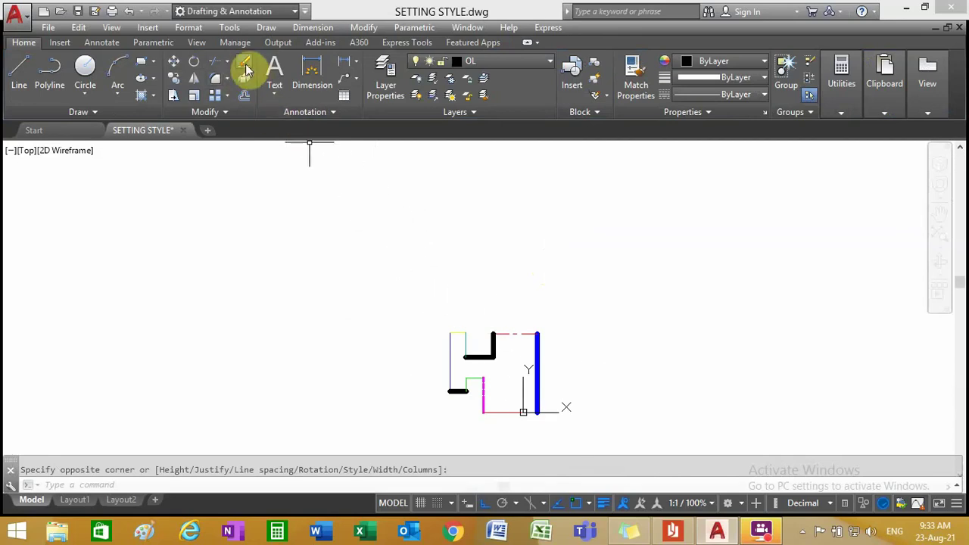
- Start moving the message with Ortho off and a pan, then cancel the move
{"action": "left_click", "coordinate": [181, 62]}
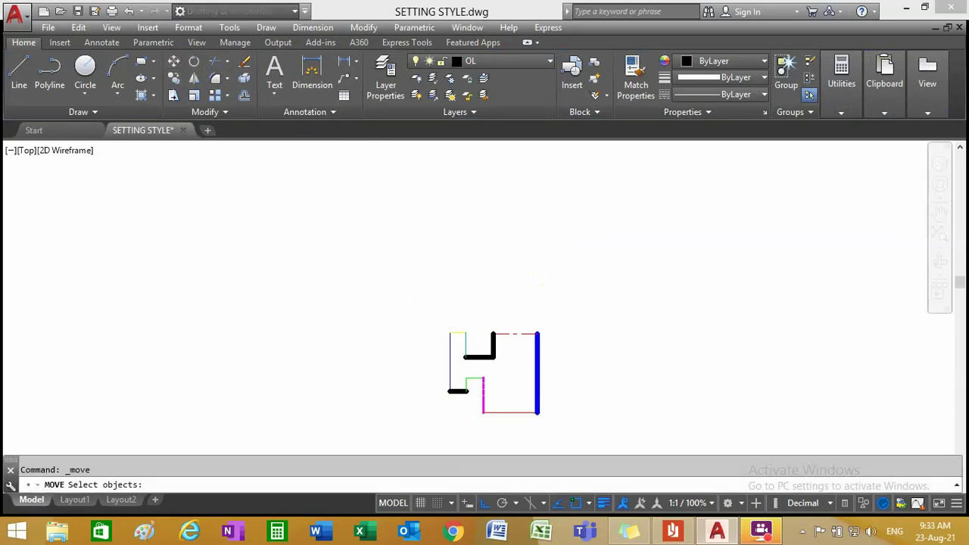
{"action": "left_click_drag", "start_coordinate": [346, 383], "coordinate": [286, 327]}
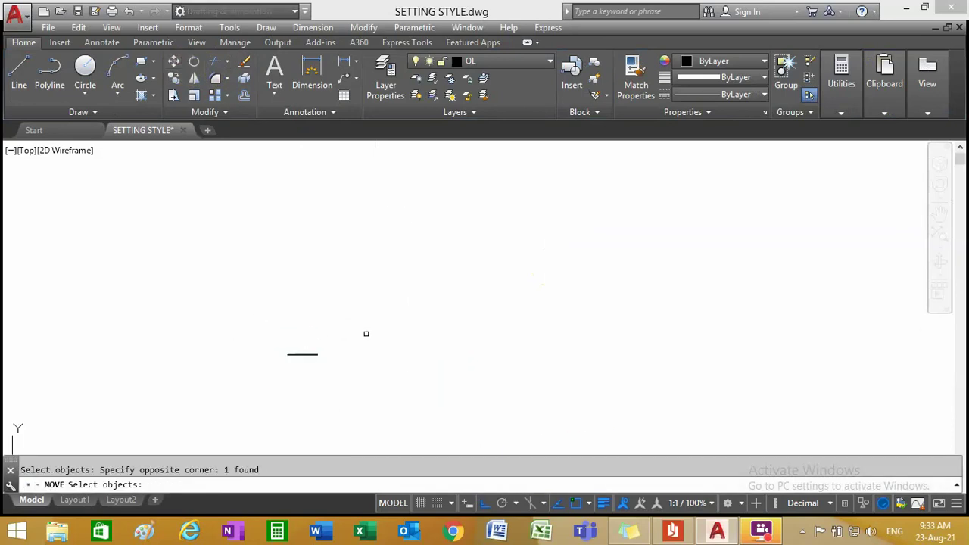
{"action": "key", "text": "Return"}
{"action": "left_click", "coordinate": [292, 352]}
{"action": "scroll", "coordinate": [364, 352], "scroll_direction": "up", "scroll_amount": 1}
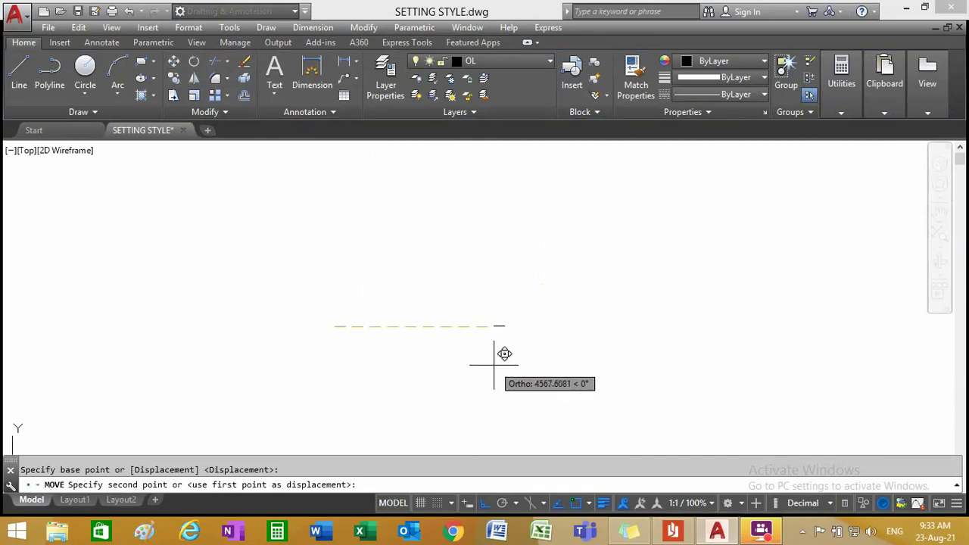
{"action": "key", "text": "F8"}
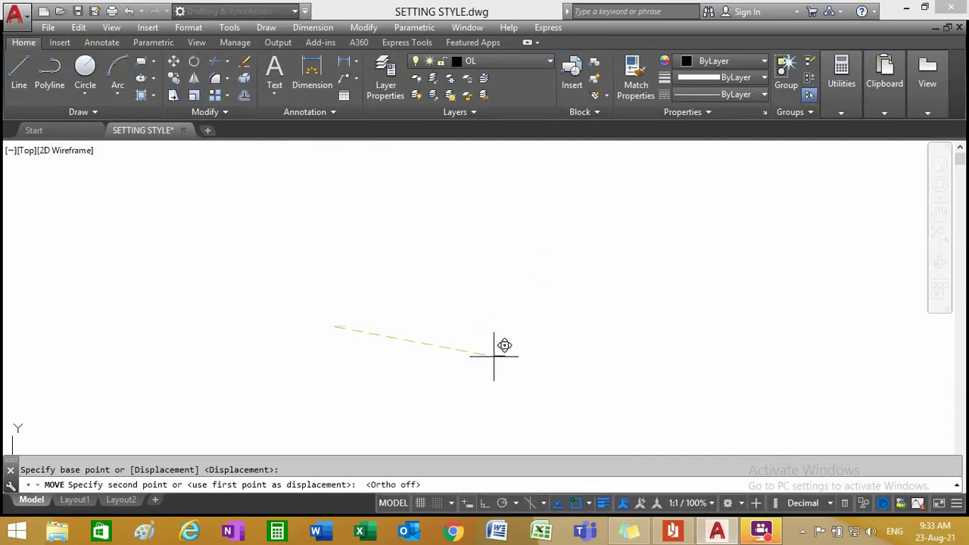
{"action": "left_click", "coordinate": [938, 217]}
{"action": "left_click_drag", "start_coordinate": [657, 362], "coordinate": [536, 242]}
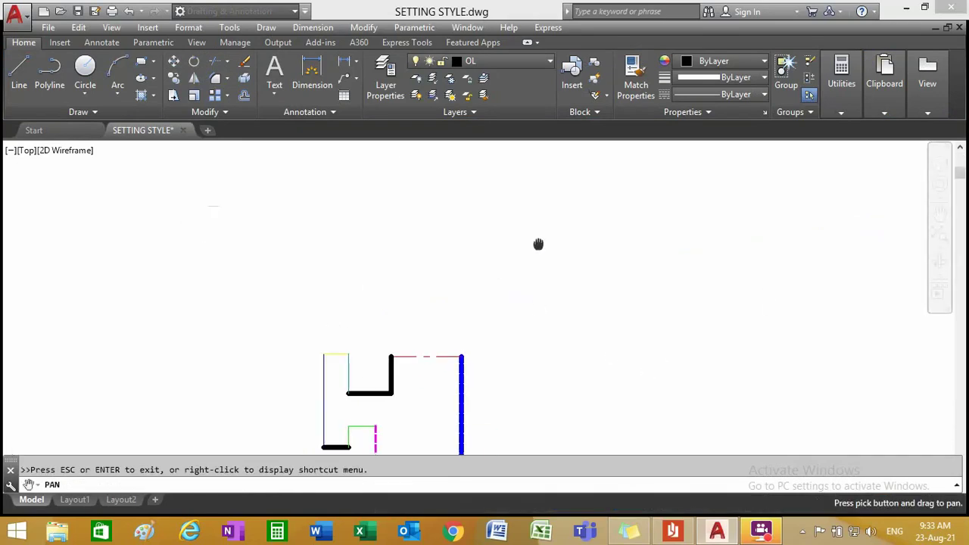
{"action": "right_click", "coordinate": [406, 288]}
{"action": "left_click", "coordinate": [413, 297]}
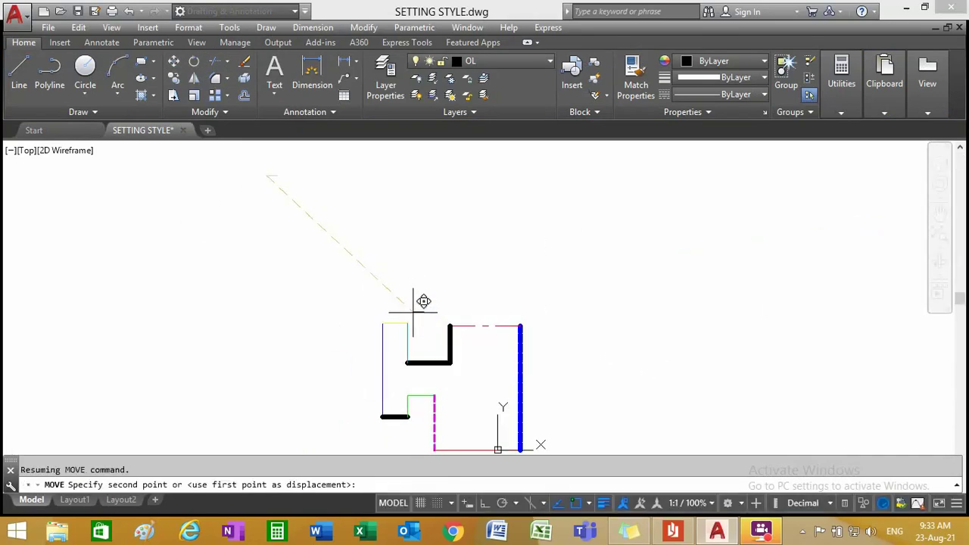
{"action": "left_click", "coordinate": [395, 299]}
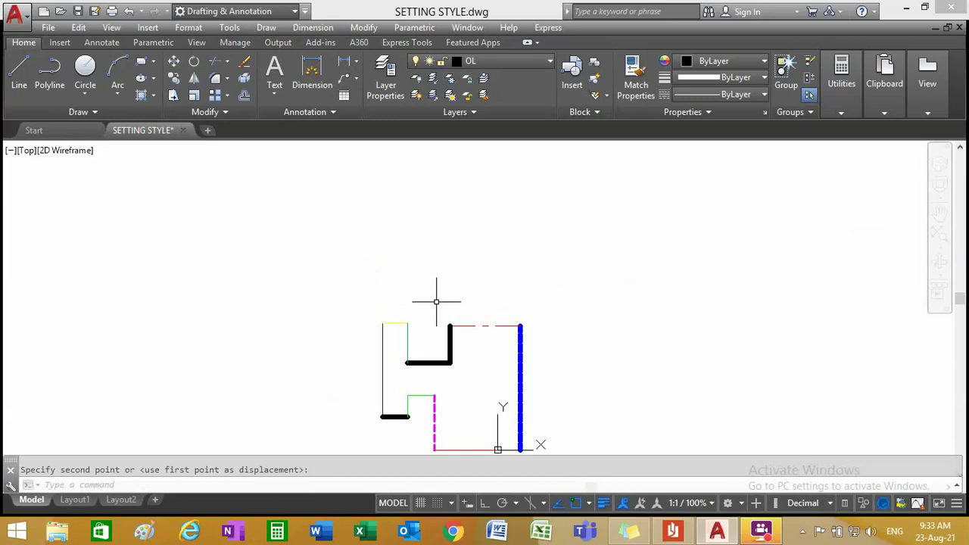
{"action": "key", "text": "Escape"}
{"action": "scroll", "coordinate": [396, 313], "scroll_direction": "up", "scroll_amount": 5}
- Zoom onto the message, select all of it in the MText editor, and close it unchanged
{"action": "scroll", "coordinate": [402, 308], "scroll_direction": "up", "scroll_amount": 5}
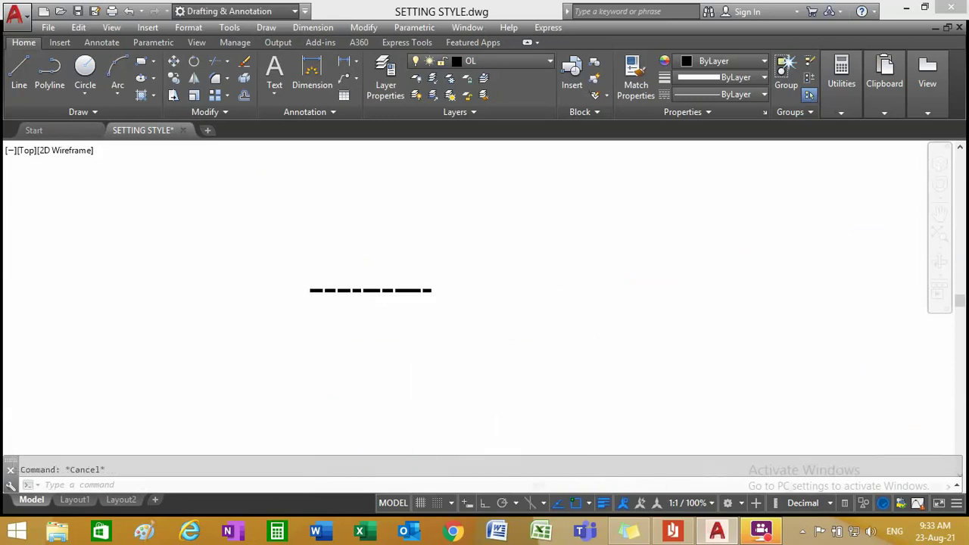
{"action": "scroll", "coordinate": [257, 310], "scroll_direction": "up", "scroll_amount": 5}
{"action": "scroll", "coordinate": [379, 298], "scroll_direction": "down", "scroll_amount": 5}
{"action": "scroll", "coordinate": [384, 292], "scroll_direction": "up", "scroll_amount": 6}
{"action": "scroll", "coordinate": [389, 283], "scroll_direction": "up", "scroll_amount": 1}
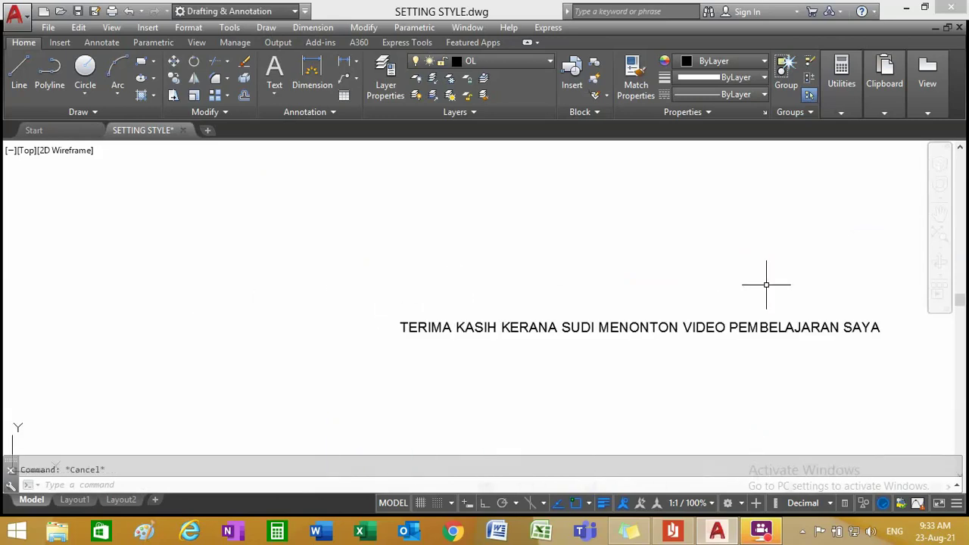
{"action": "scroll", "coordinate": [891, 309], "scroll_direction": "up", "scroll_amount": 2}
{"action": "scroll", "coordinate": [871, 316], "scroll_direction": "up", "scroll_amount": 2}
{"action": "scroll", "coordinate": [795, 341], "scroll_direction": "down", "scroll_amount": 4}
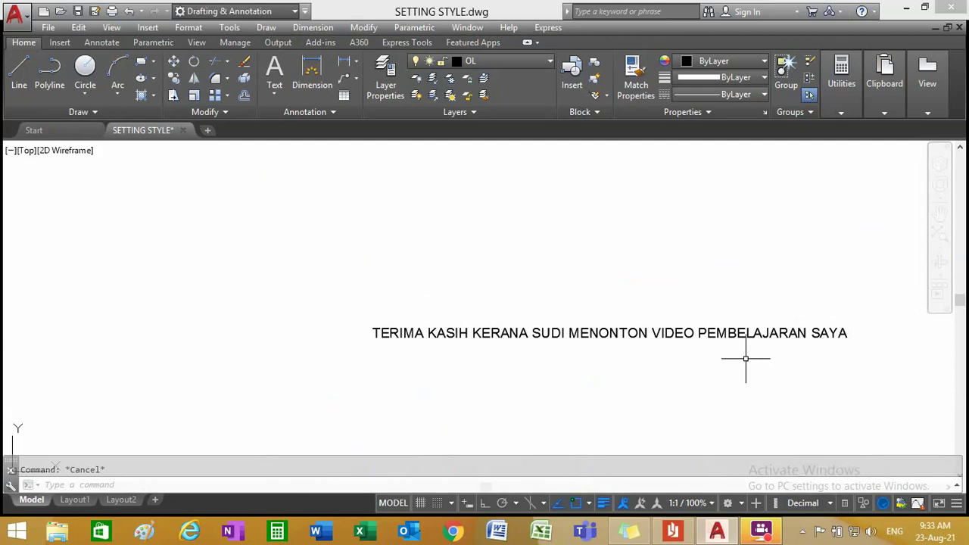
{"action": "scroll", "coordinate": [787, 340], "scroll_direction": "up", "scroll_amount": 2}
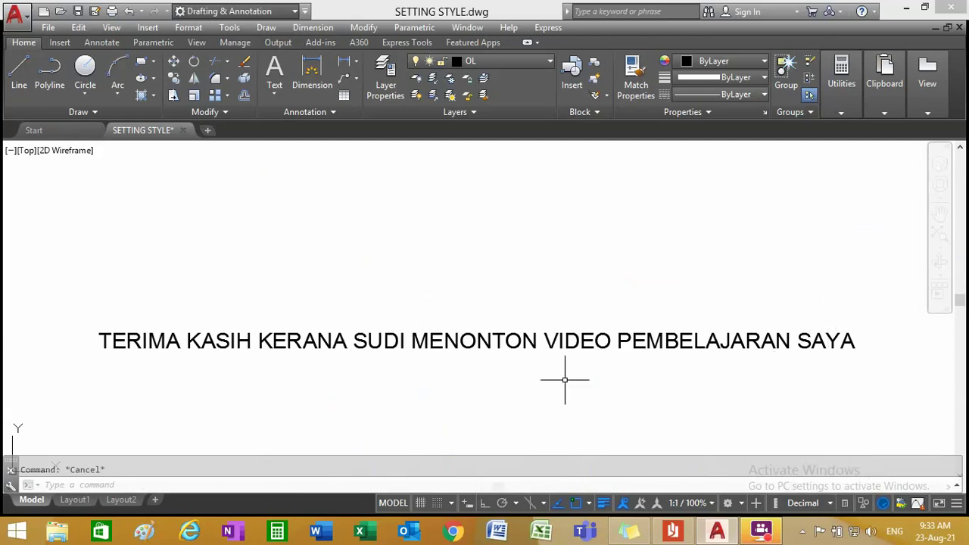
{"action": "double_click", "coordinate": [337, 342]}
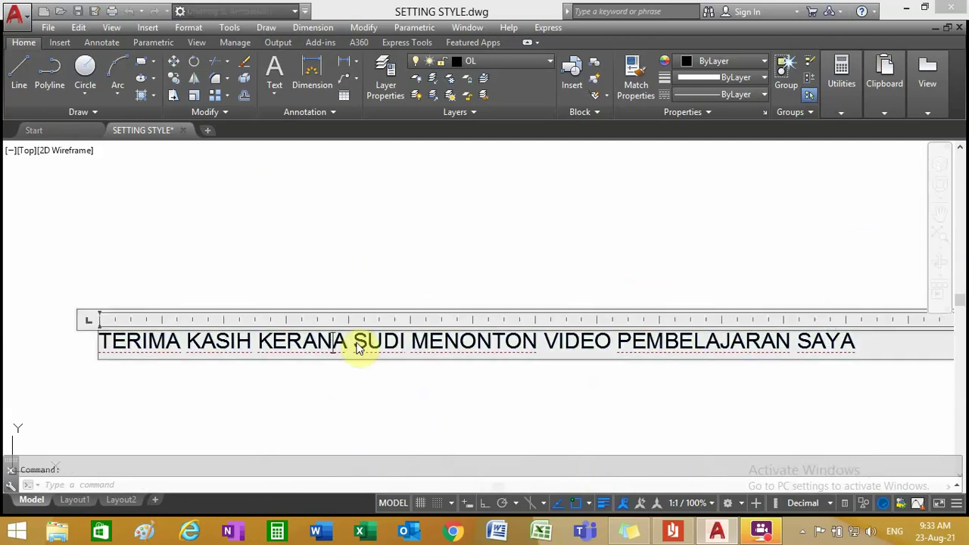
{"action": "left_click_drag", "start_coordinate": [864, 342], "coordinate": [97, 349]}
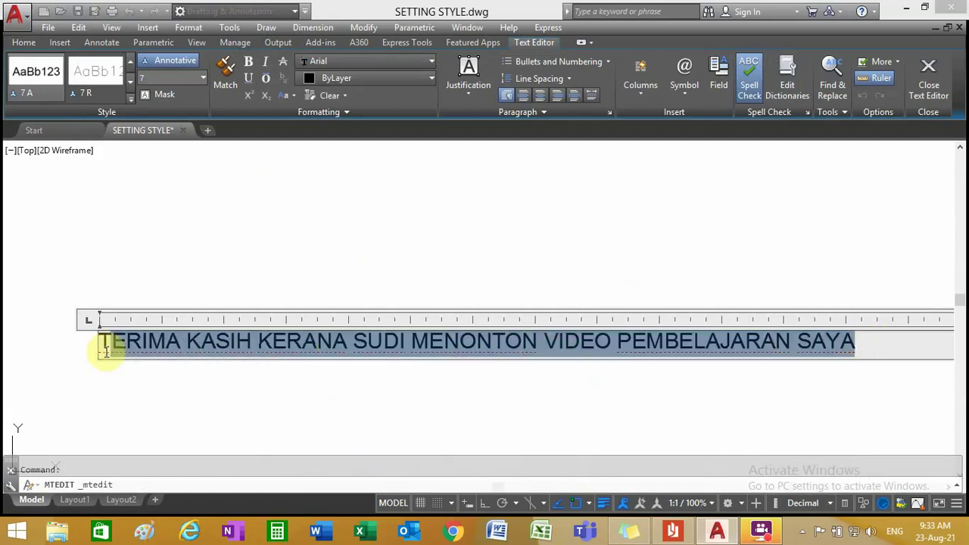
{"action": "left_click", "coordinate": [24, 42]}
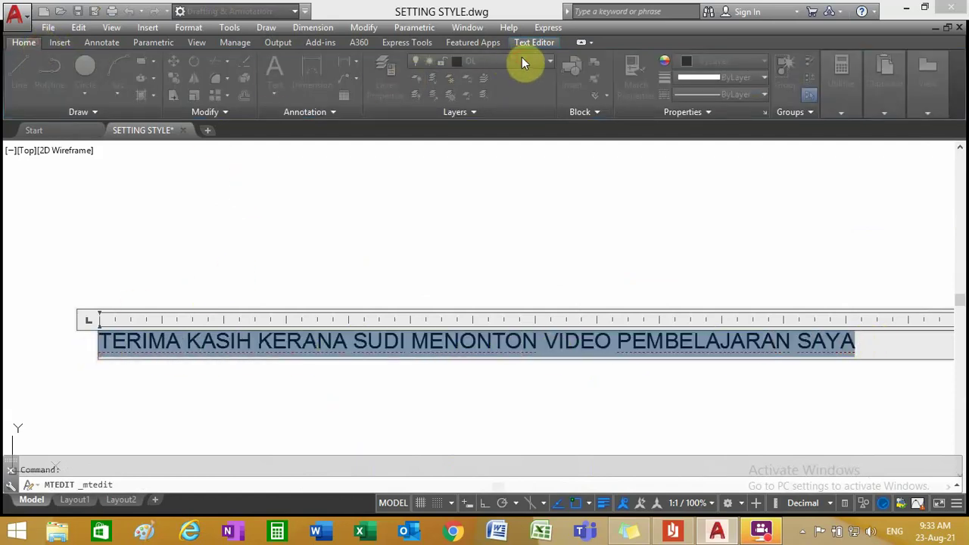
{"action": "left_click", "coordinate": [406, 302]}
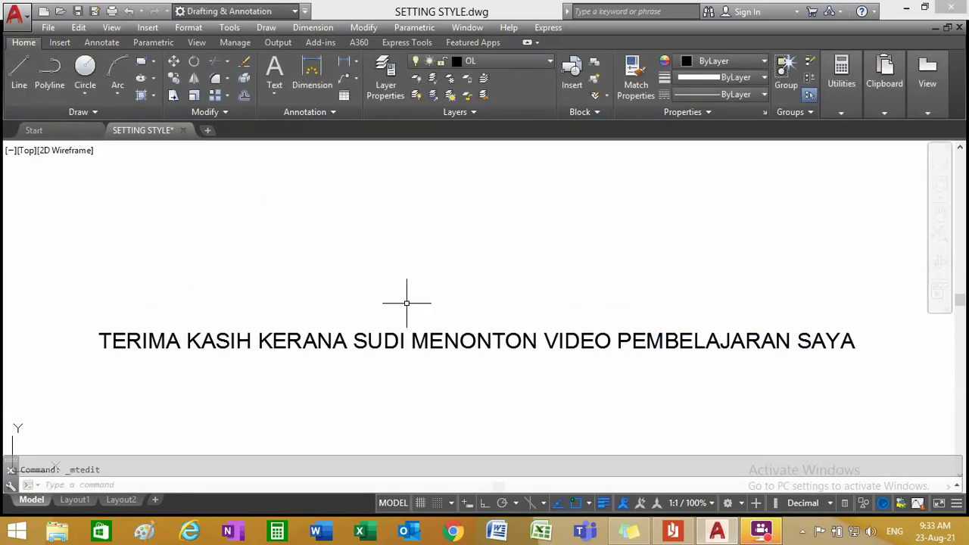
- Move the message through layers CUTP2, CUTP1 and PL, ending on teal Layer1
{"action": "left_click", "coordinate": [422, 342]}
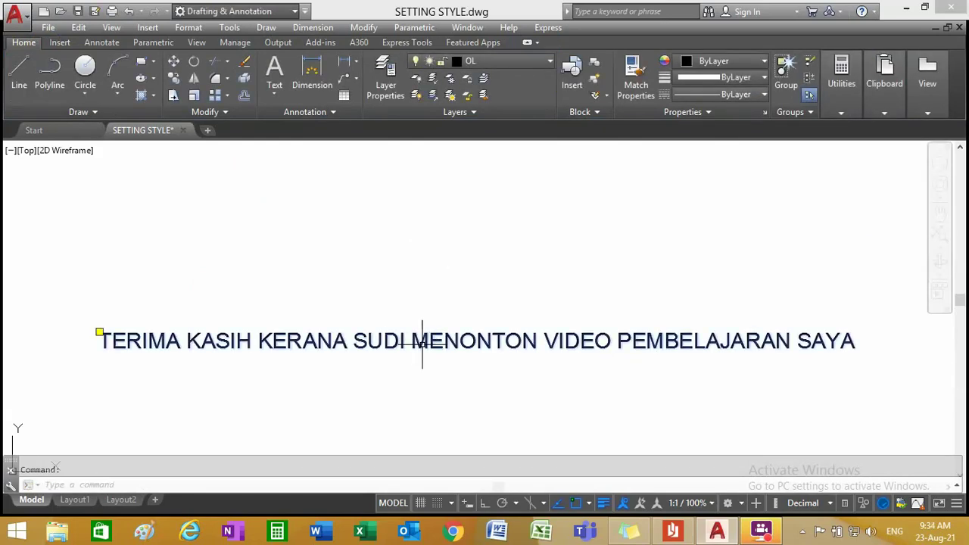
{"action": "left_click", "coordinate": [514, 61]}
{"action": "left_click", "coordinate": [502, 132]}
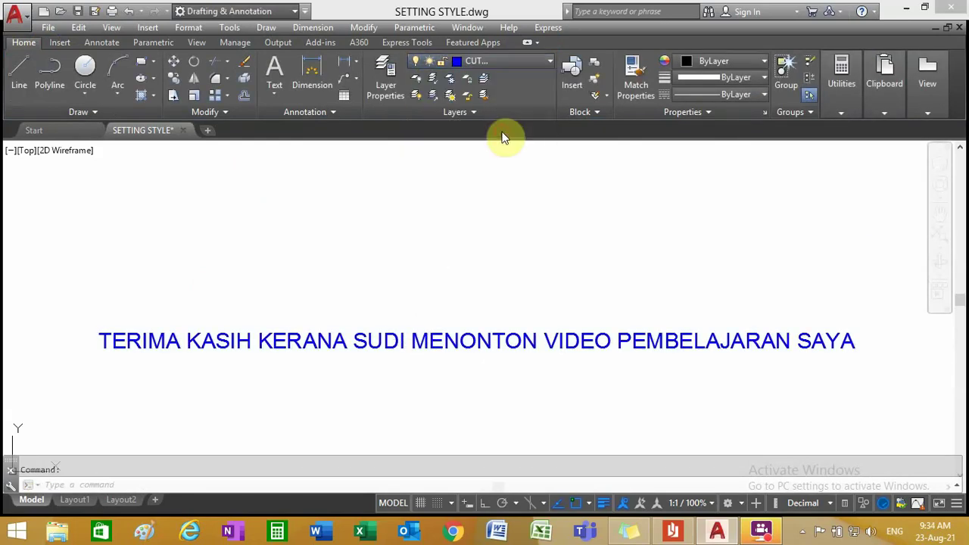
{"action": "left_click", "coordinate": [510, 59]}
{"action": "left_click", "coordinate": [505, 112]}
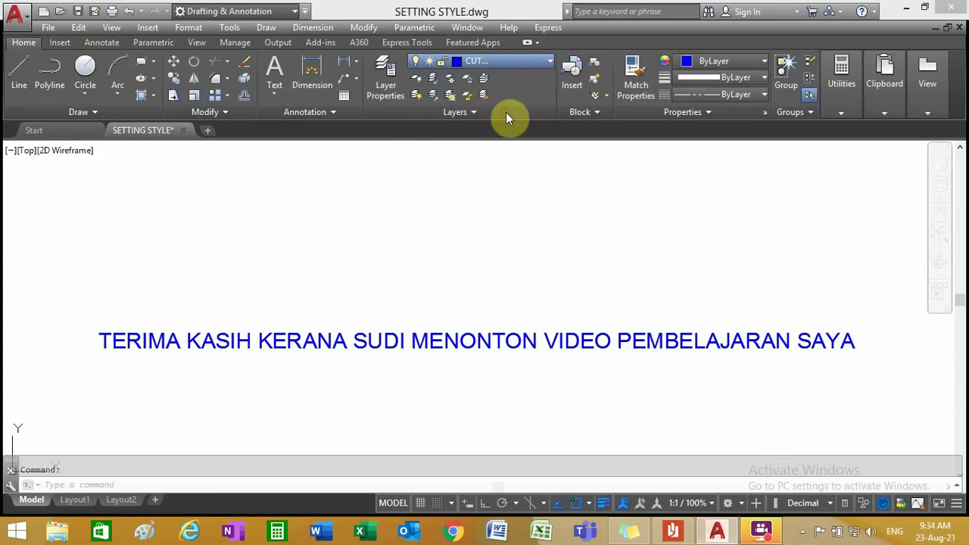
{"action": "left_click", "coordinate": [501, 65]}
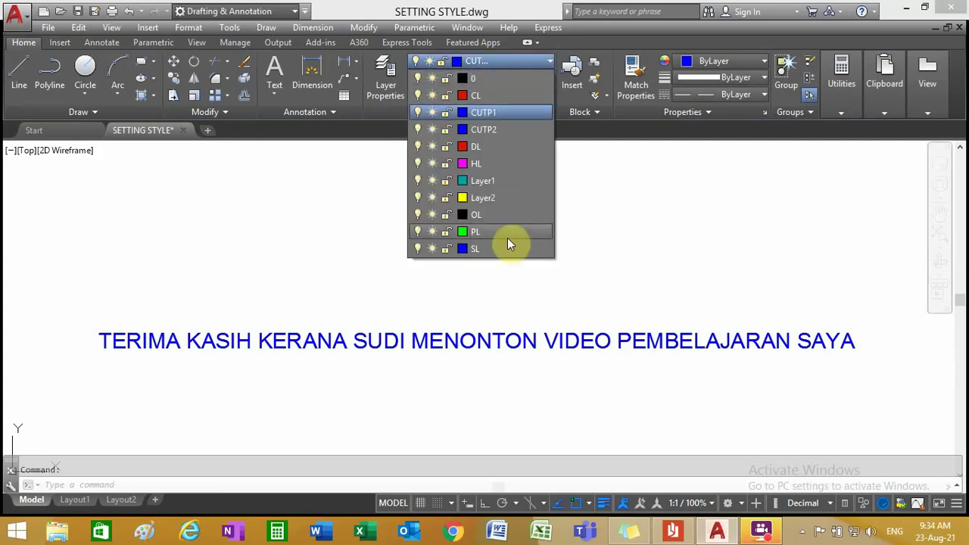
{"action": "left_click", "coordinate": [504, 232]}
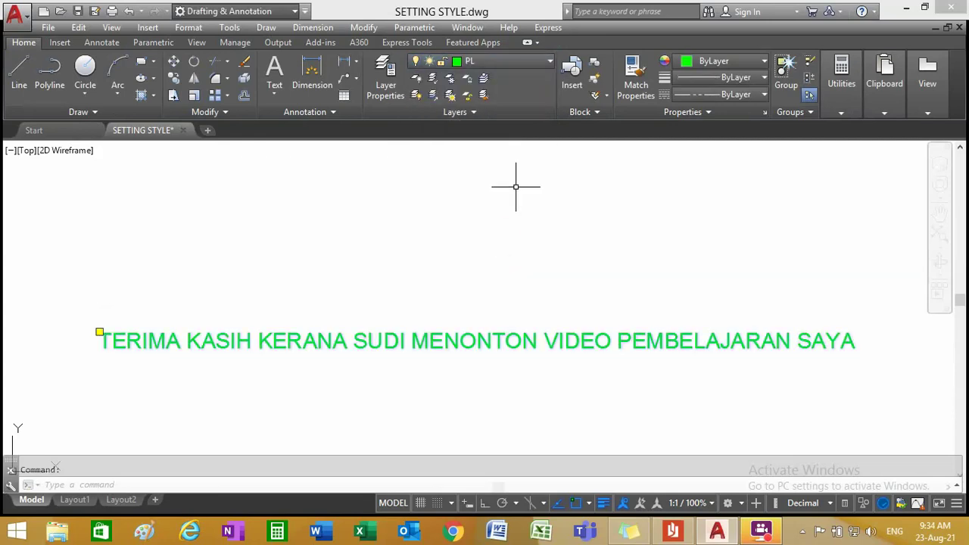
{"action": "left_click", "coordinate": [513, 67]}
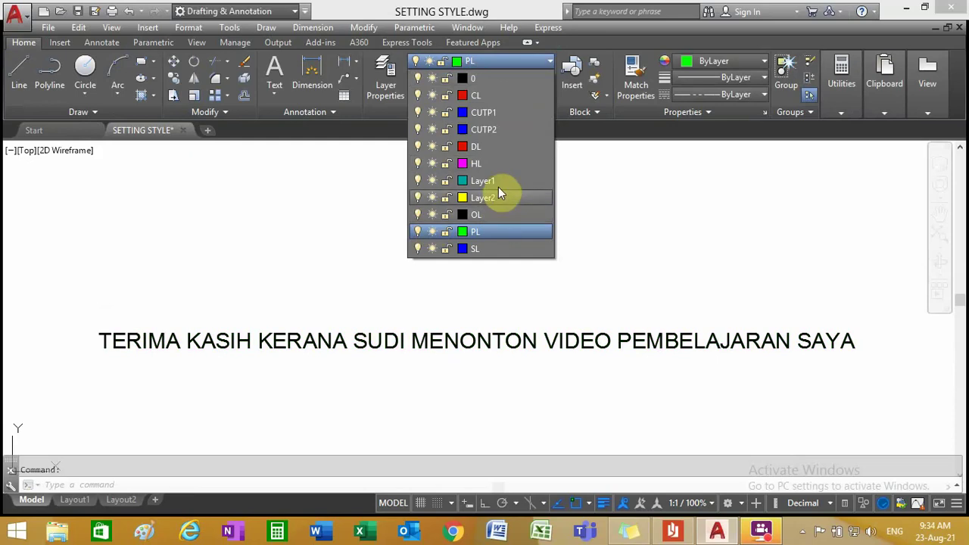
{"action": "left_click", "coordinate": [499, 180]}
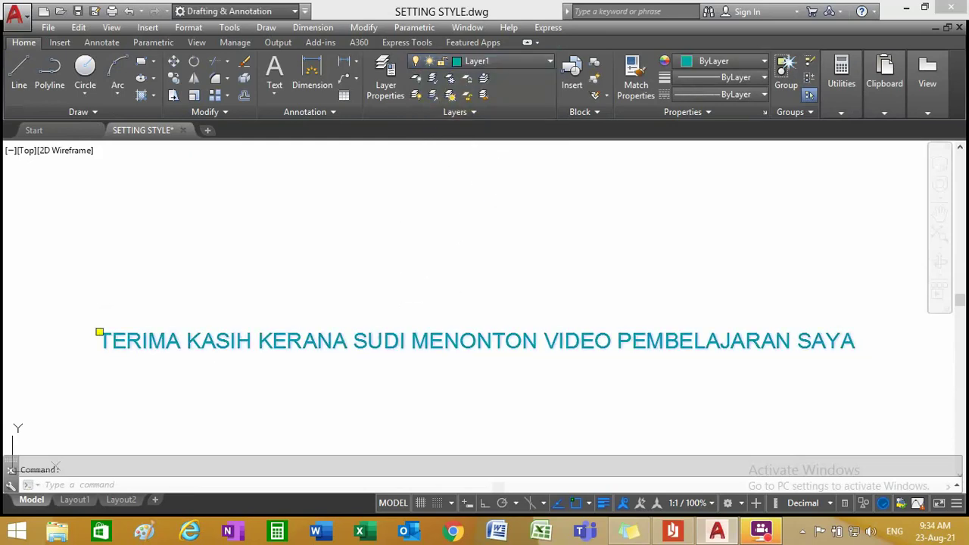
{"action": "key", "text": "Escape"}
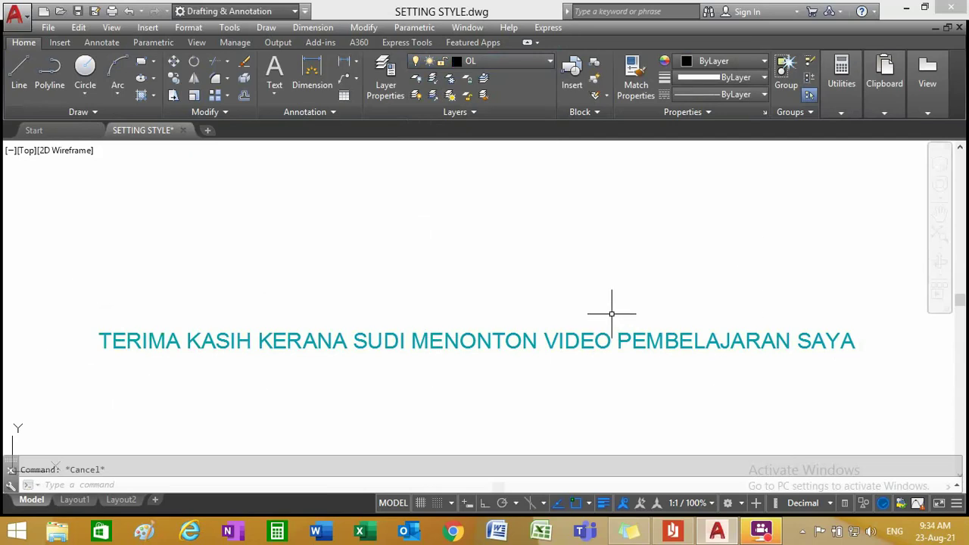
{"action": "scroll", "coordinate": [458, 454], "scroll_direction": "up", "scroll_amount": 2}
{"action": "scroll", "coordinate": [459, 455], "scroll_direction": "down", "scroll_amount": 2}
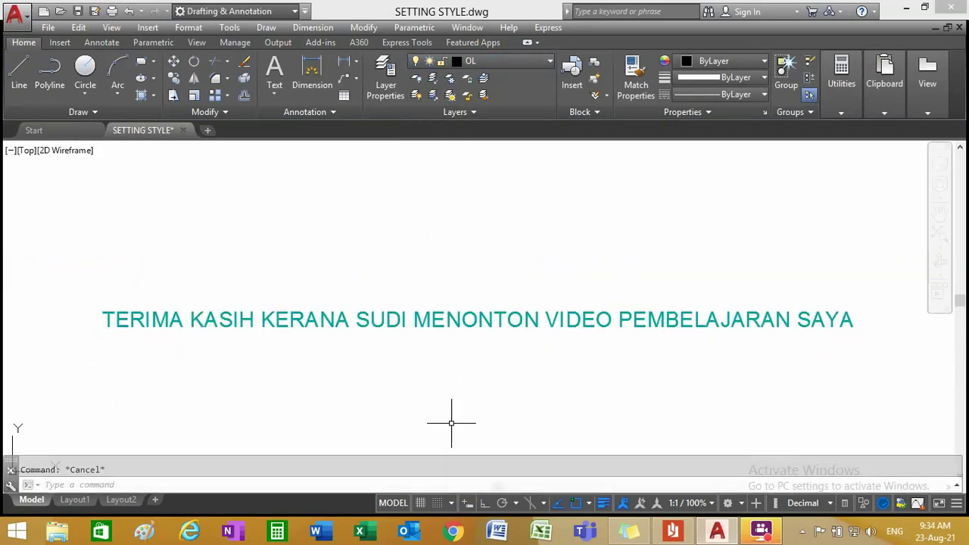
{"action": "left_click", "coordinate": [668, 534]}
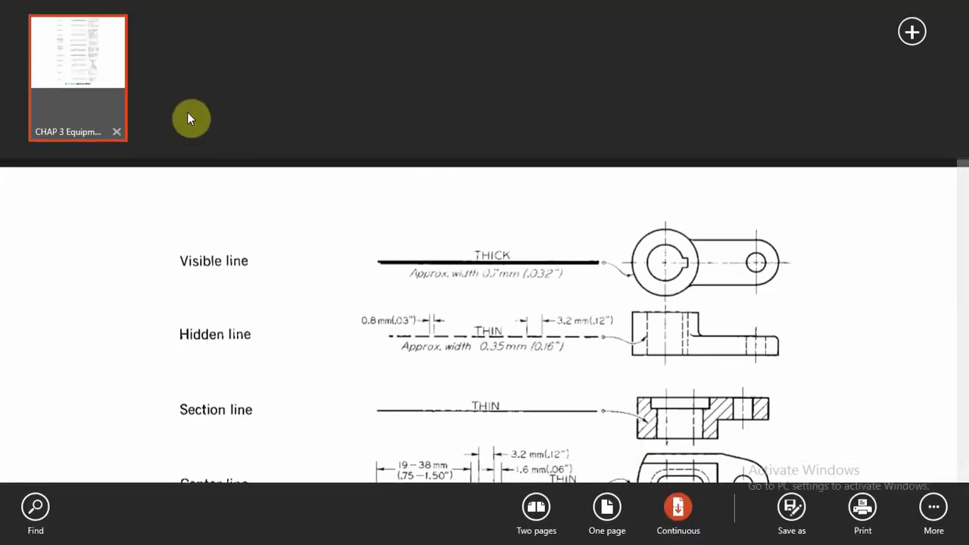
{"action": "left_click", "coordinate": [113, 131]}
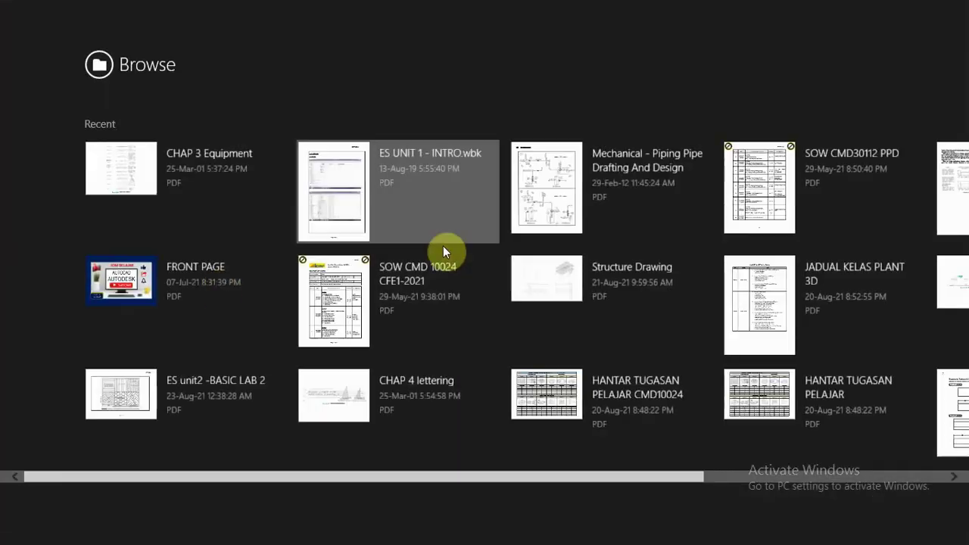
{"action": "left_click", "coordinate": [144, 302]}
{"action": "scroll", "coordinate": [916, 412], "scroll_direction": "down", "scroll_amount": 1}
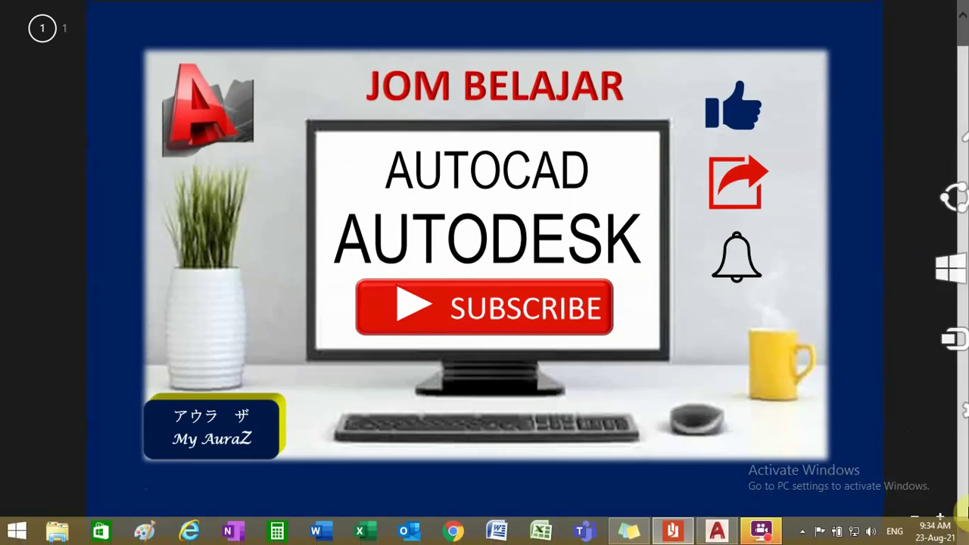
{"action": "right_click", "coordinate": [772, 534]}
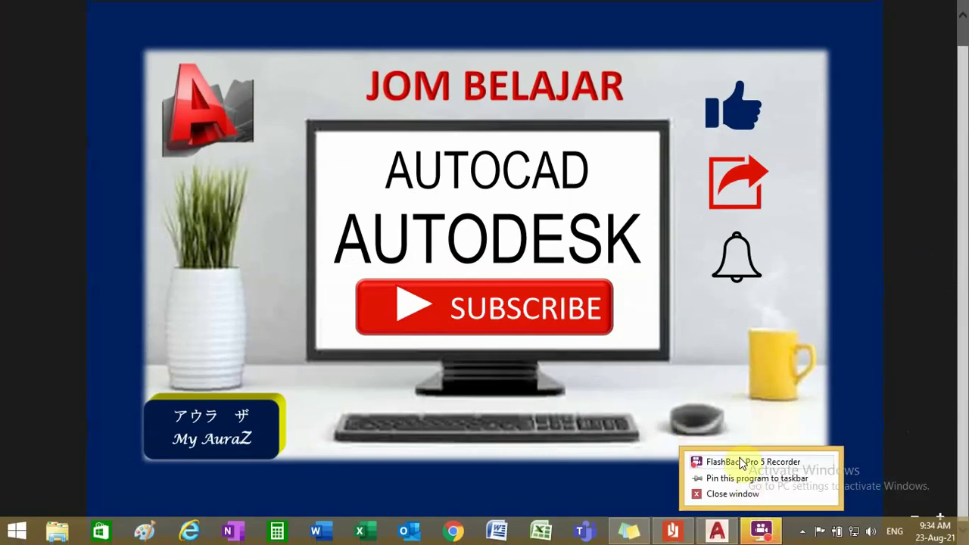
{"action": "left_click", "coordinate": [740, 462]}
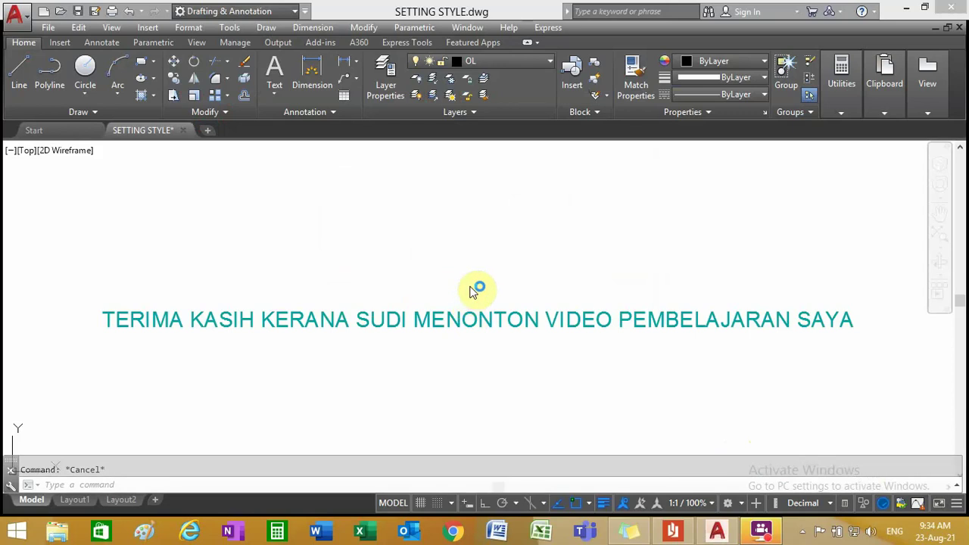